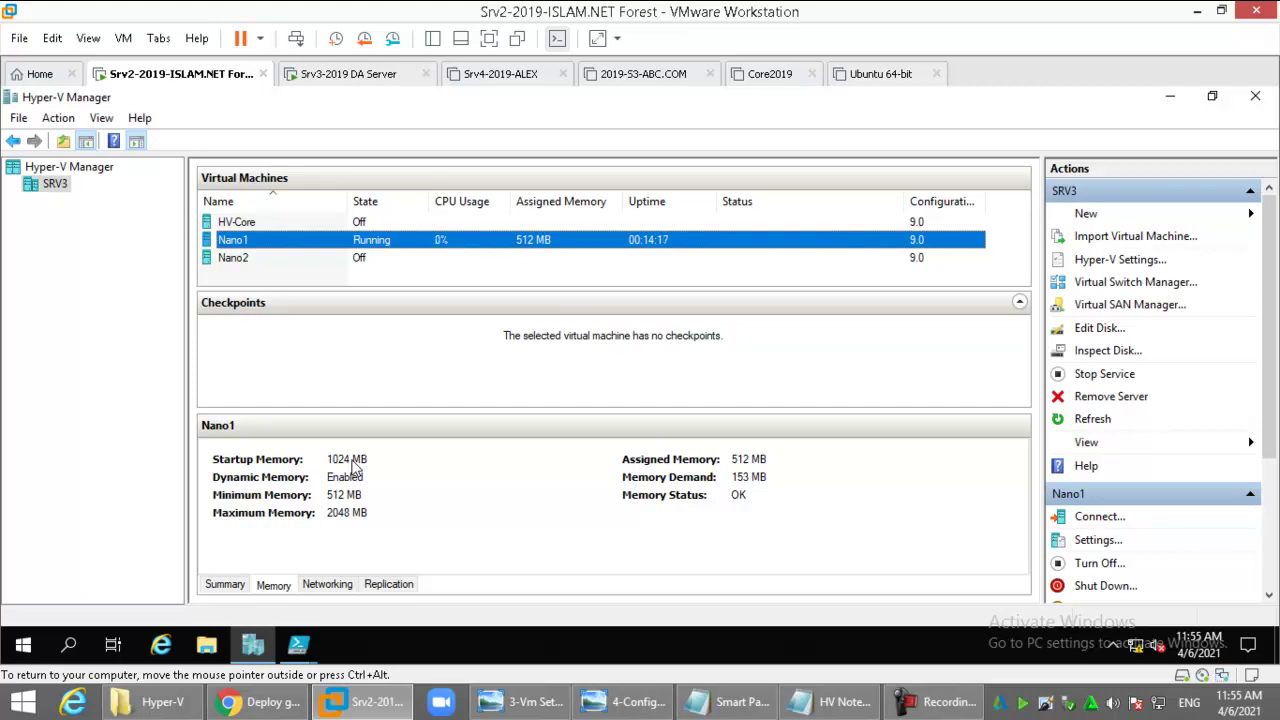
# - Switch to the Srv3-2019 DA Server machine and create a folder named Paging on the VMs (V:) drive
pyautogui.click(368, 78)
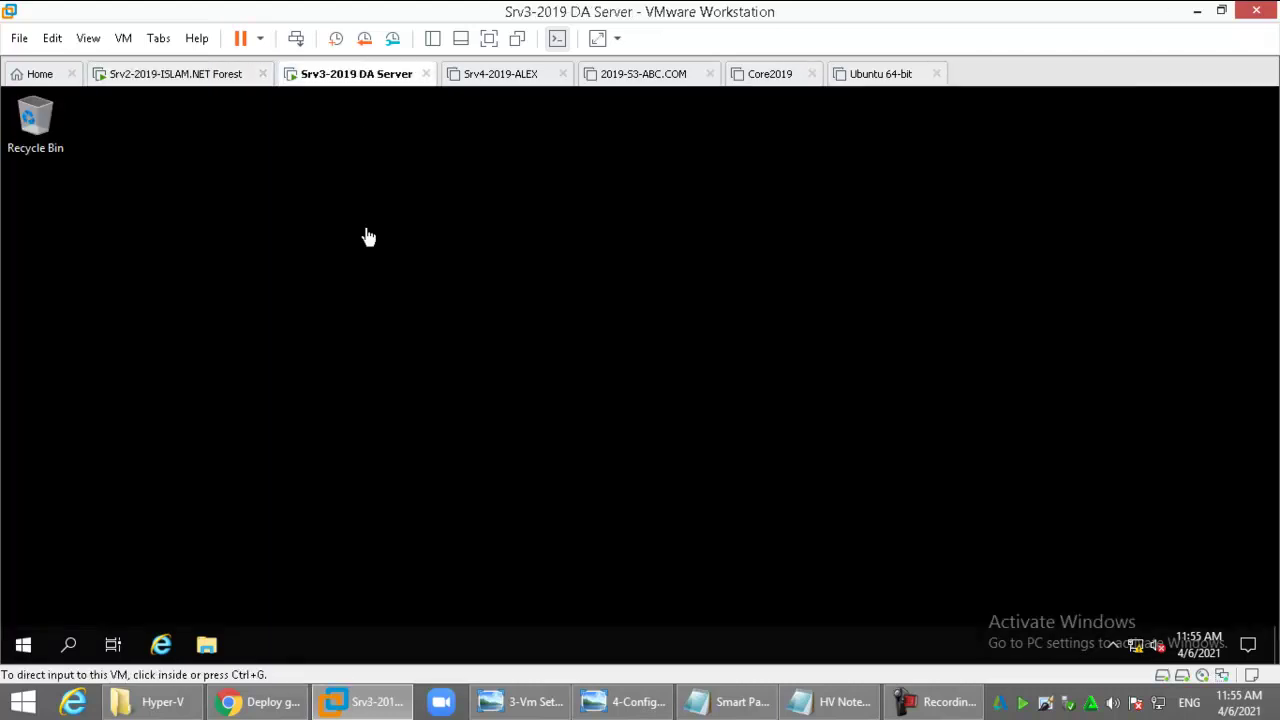
pyautogui.press('super+e')
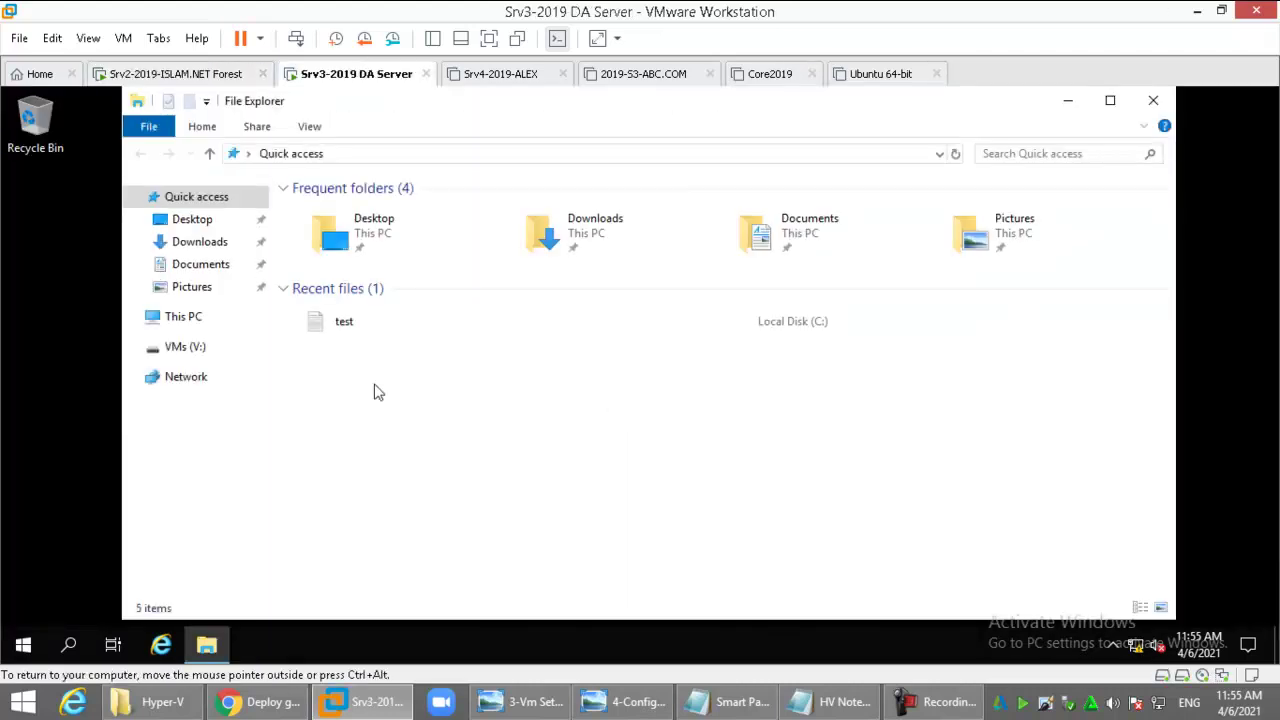
pyautogui.click(200, 346)
pyautogui.rightClick(358, 313)
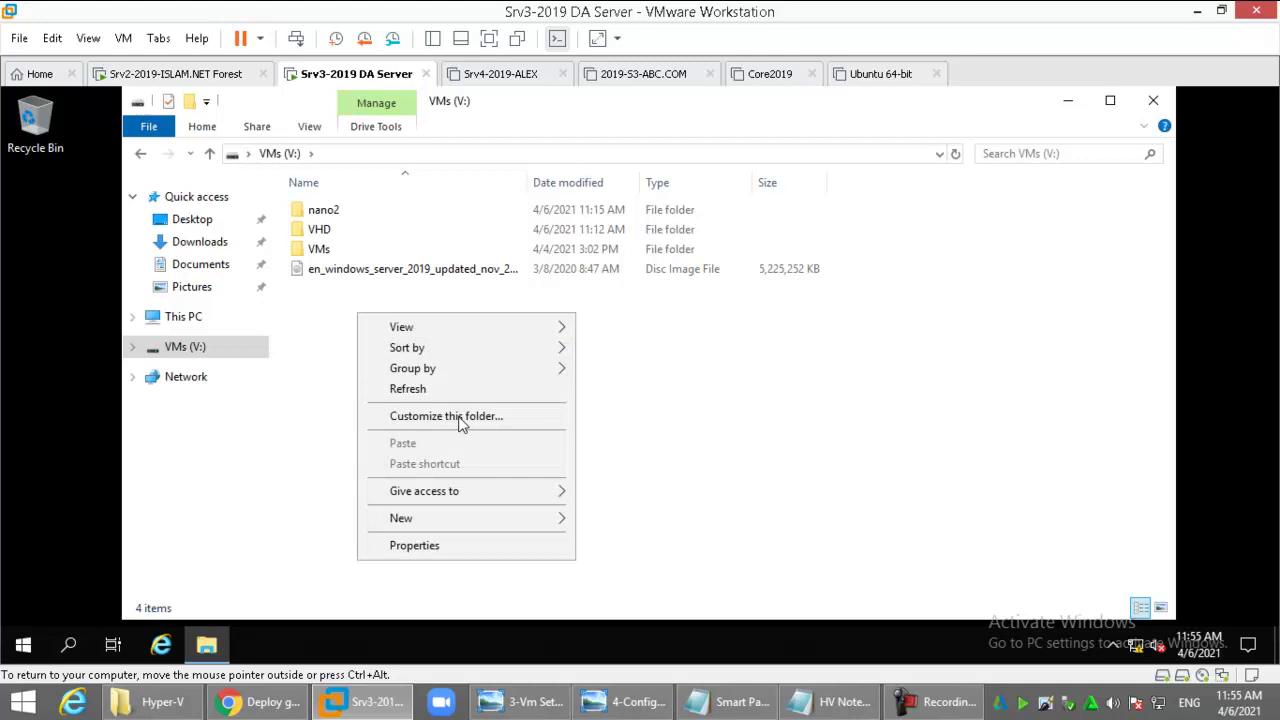
pyautogui.moveTo(492, 520)
pyautogui.click(636, 392)
pyautogui.write('Paging')
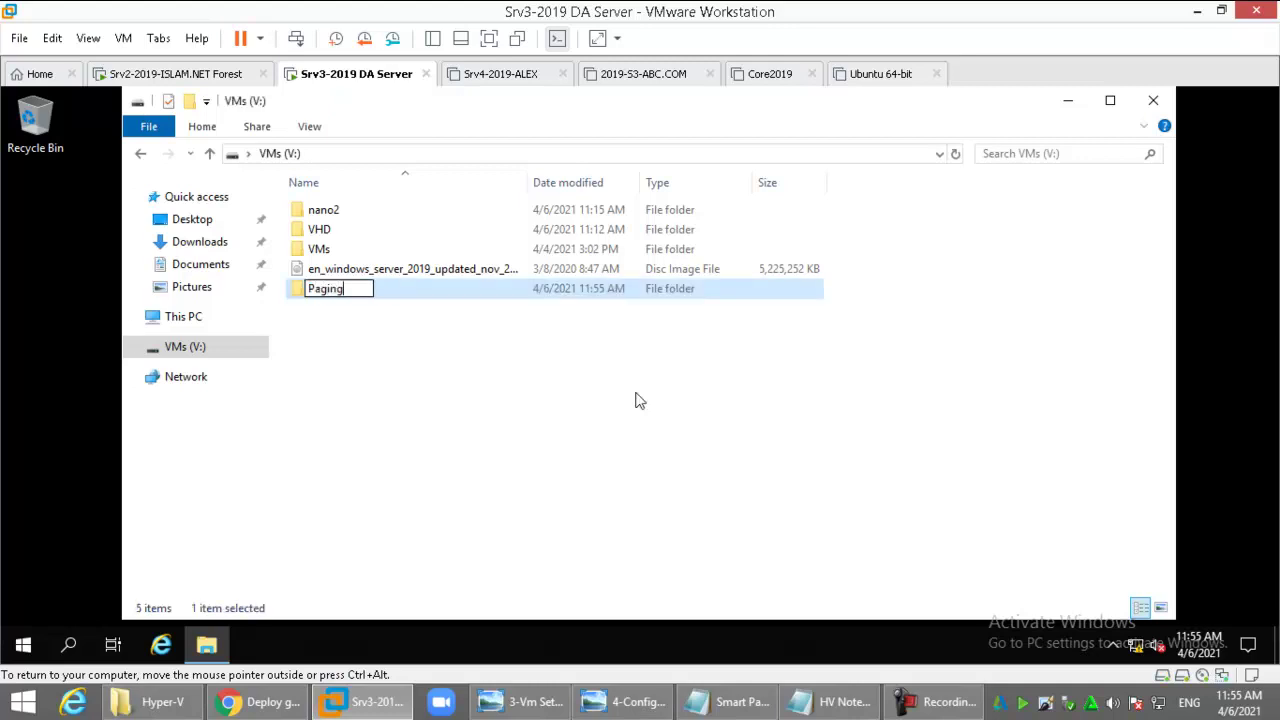
pyautogui.press('Return')
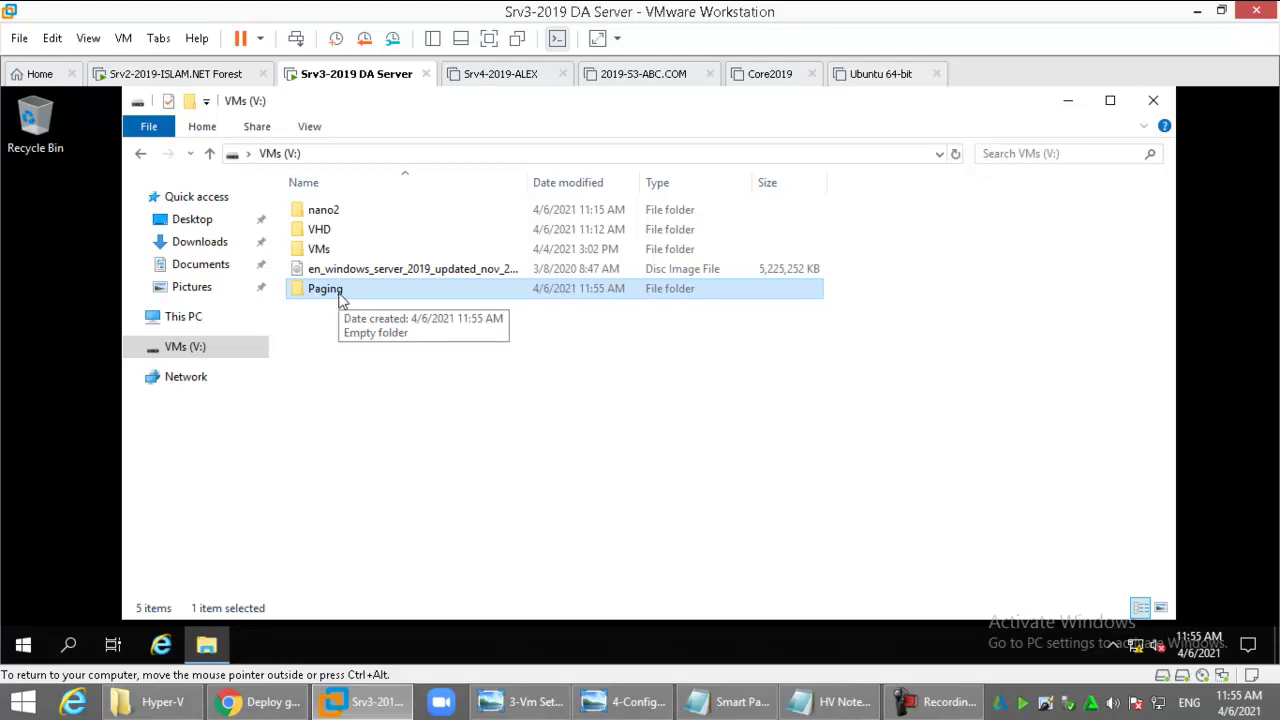
# - Return to the Srv2-2019 machine and open the settings of HV-Core, Nano1 and Nano2 together, keeping HV-Core as the machine being edited
pyautogui.click(186, 75)
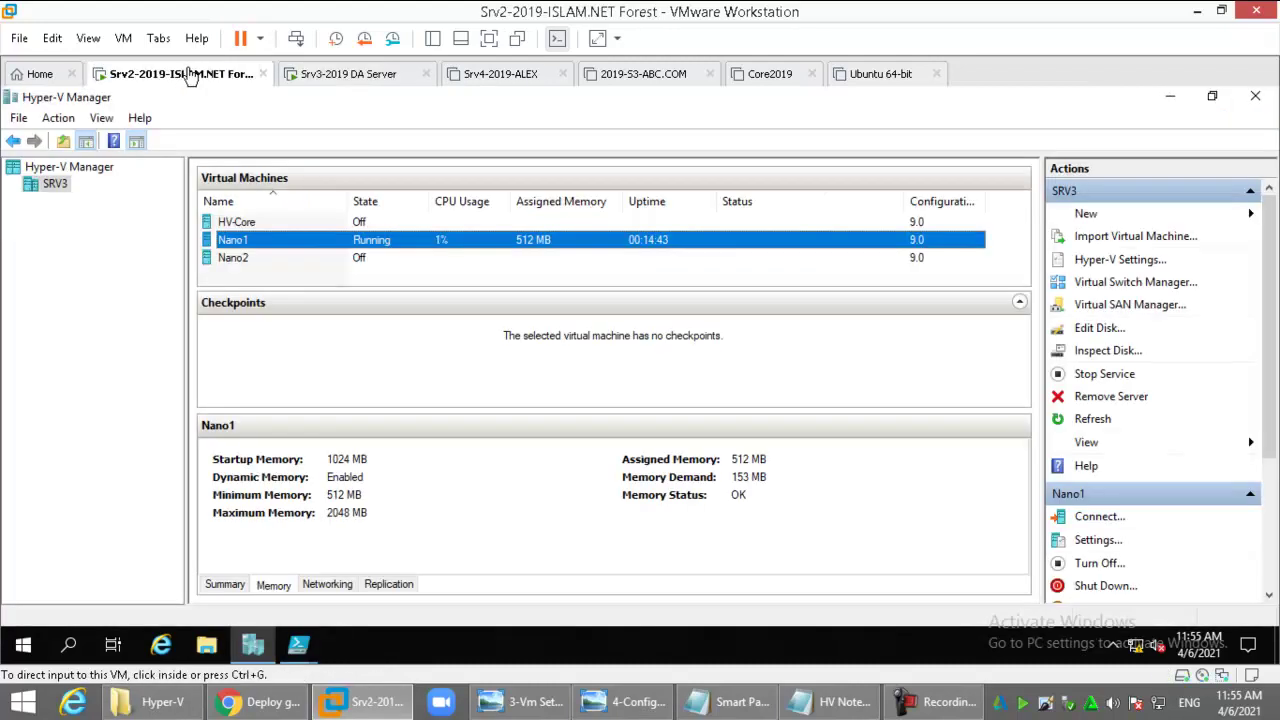
pyautogui.keyDown('ctrl'); pyautogui.click(245, 225); pyautogui.keyUp('ctrl')
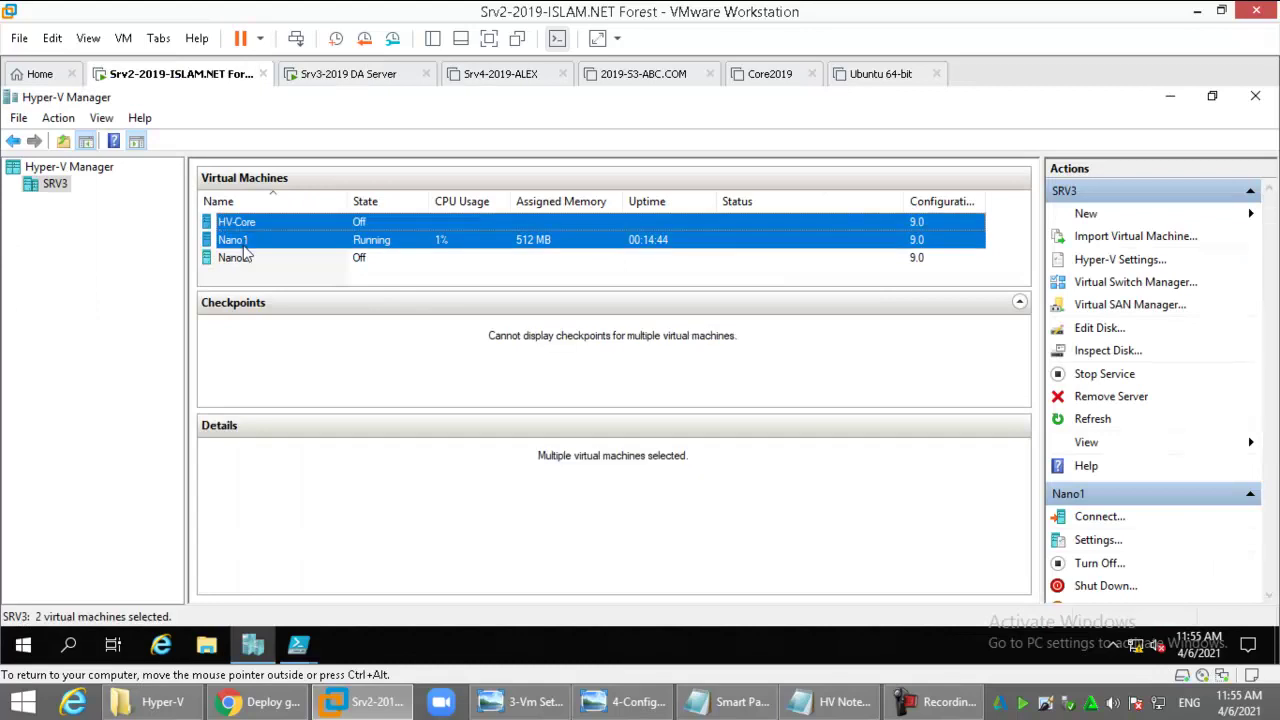
pyautogui.keyDown('ctrl'); pyautogui.click(240, 257); pyautogui.keyUp('ctrl')
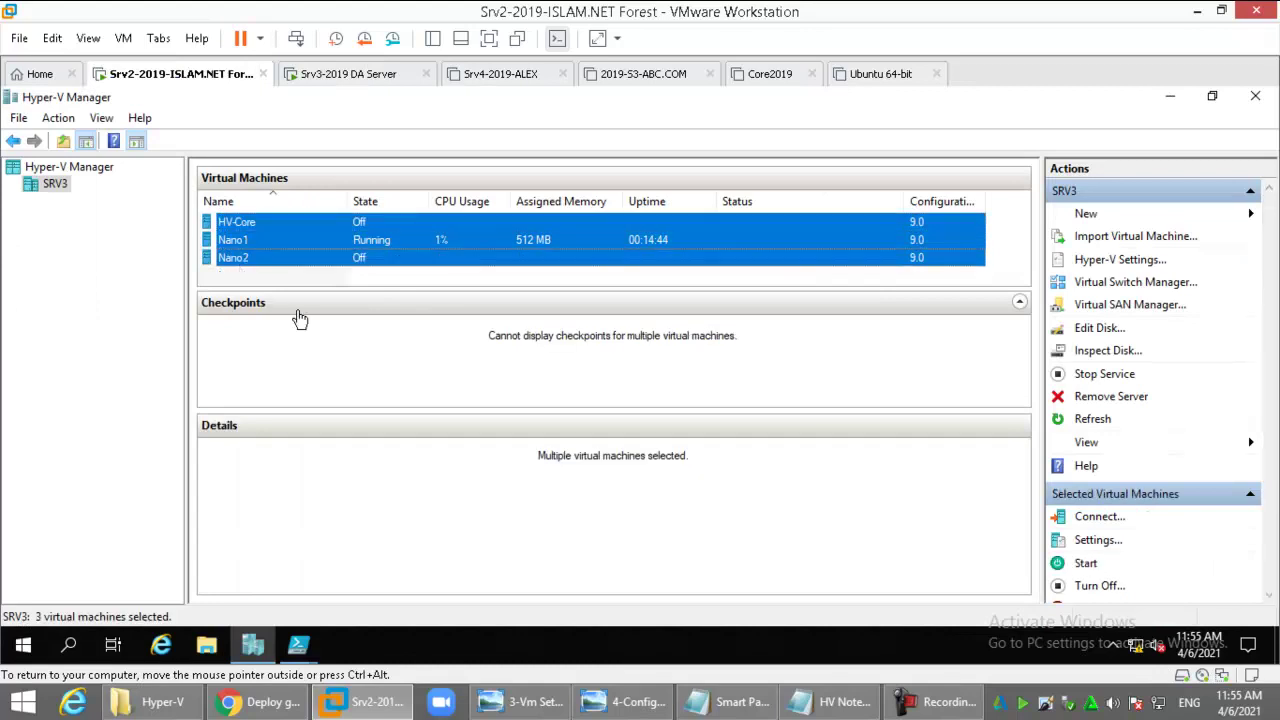
pyautogui.rightClick(280, 232)
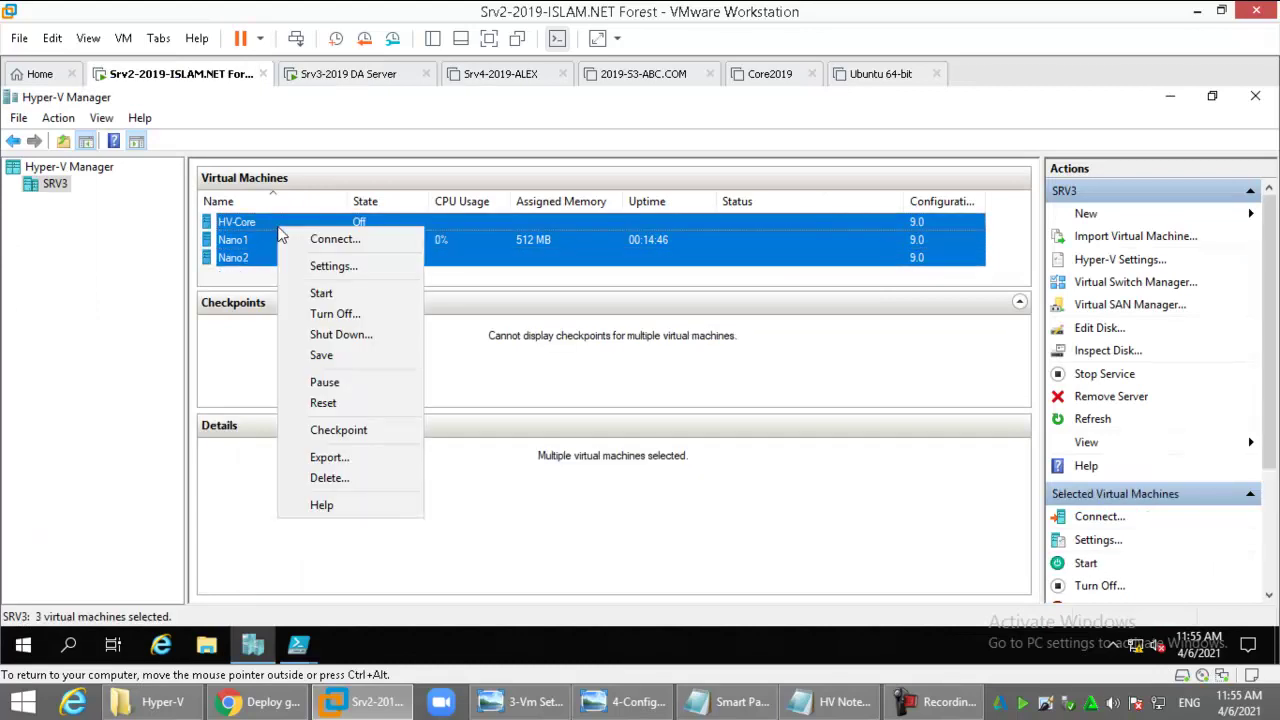
pyautogui.click(334, 265)
pyautogui.click(430, 131)
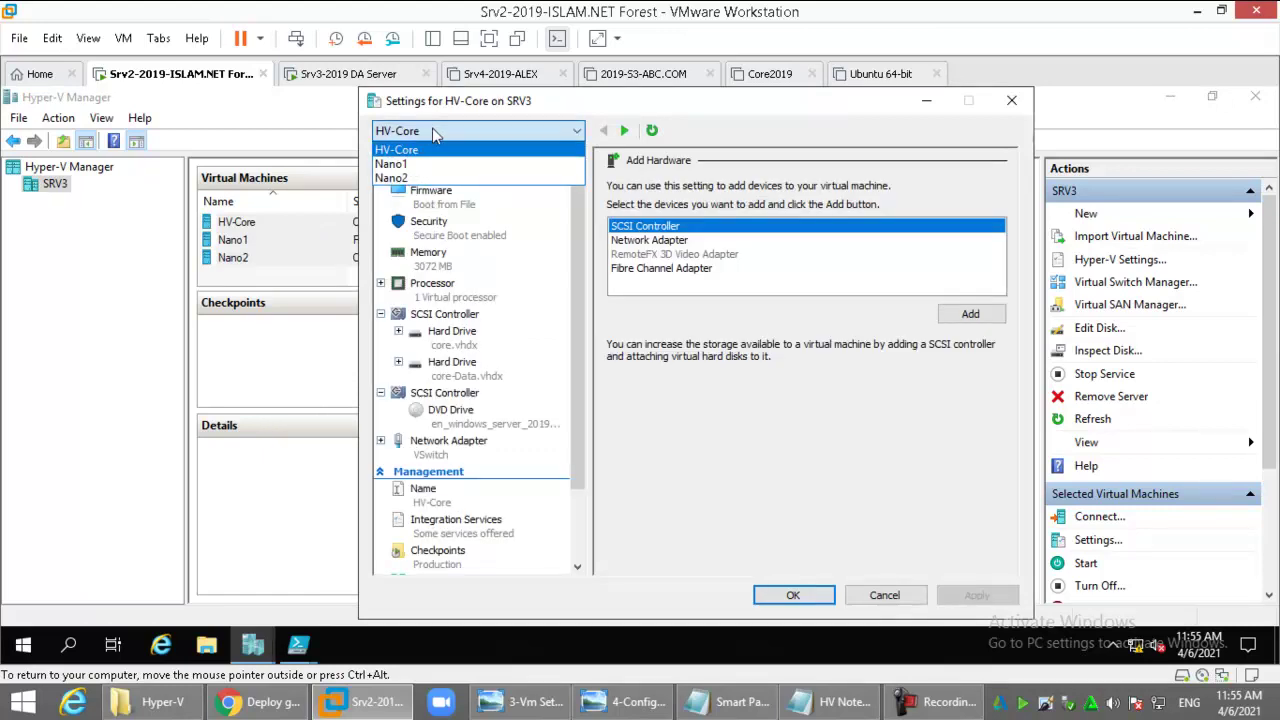
pyautogui.click(432, 129)
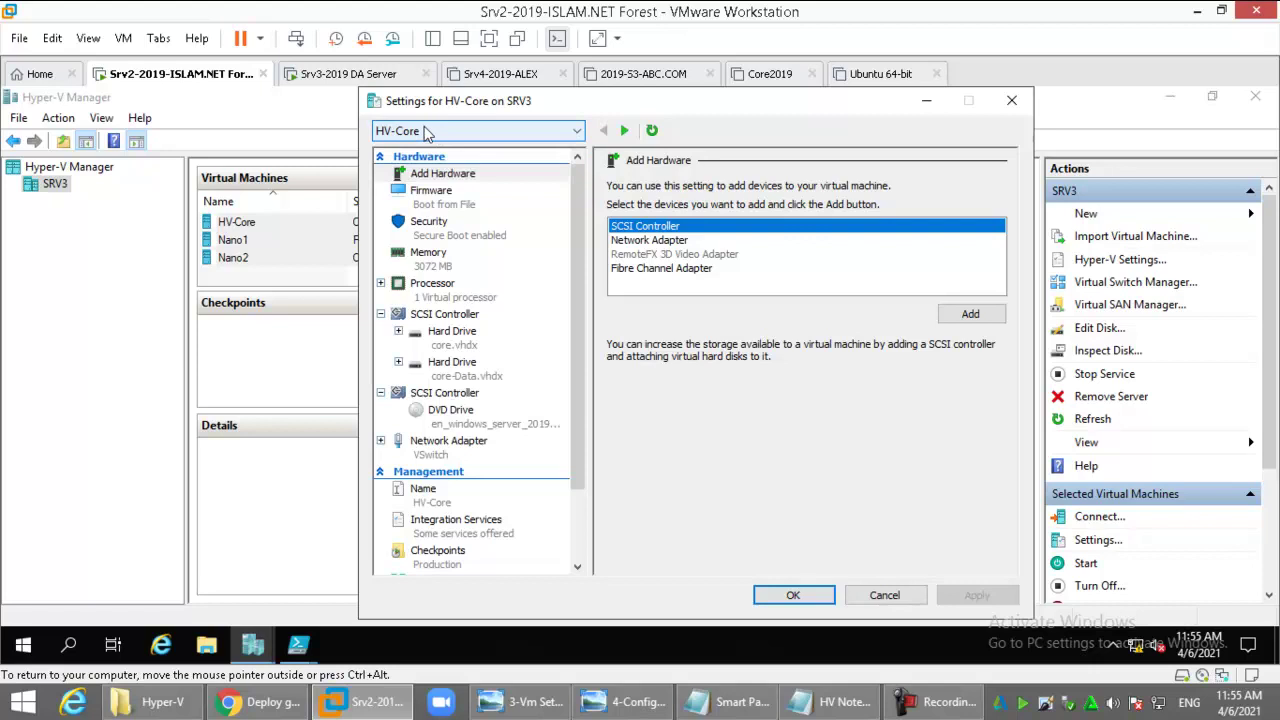
# - Set HV-Core's Smart Paging file location to the paging folder on SRV3's V: drive and apply the change
pyautogui.moveTo(576, 337); pyautogui.dragTo(577, 468)
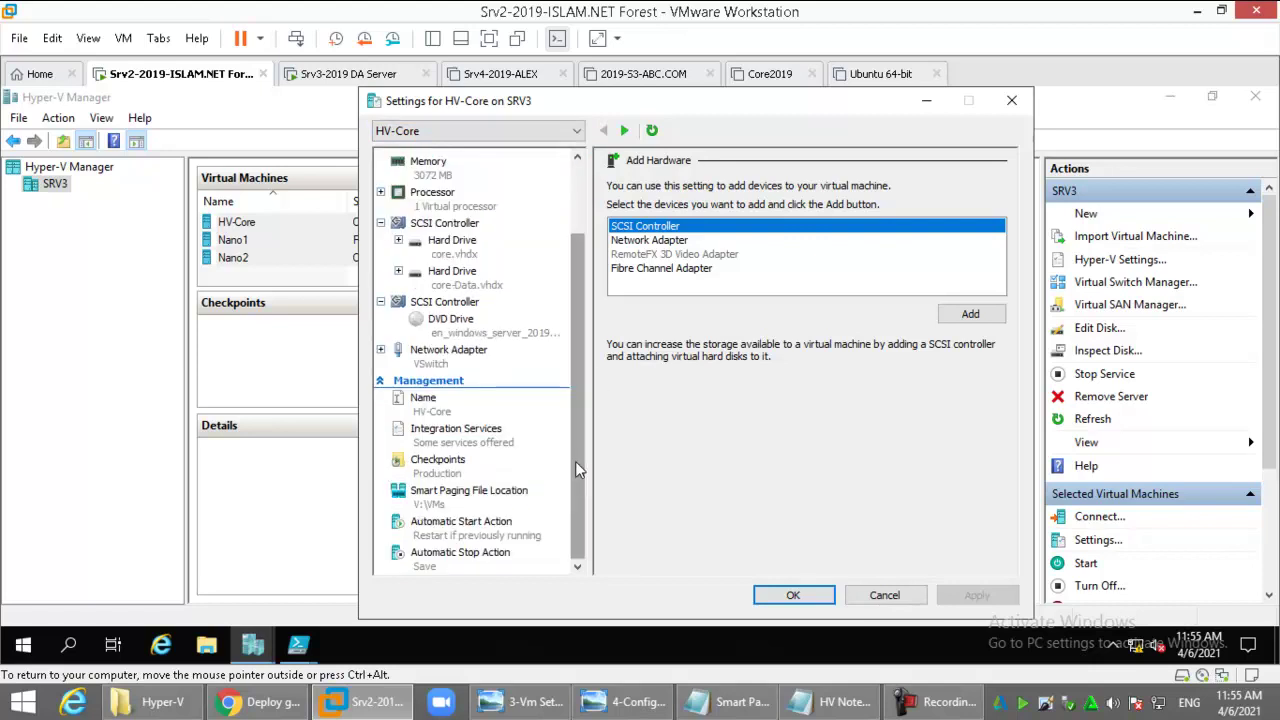
pyautogui.click(482, 494)
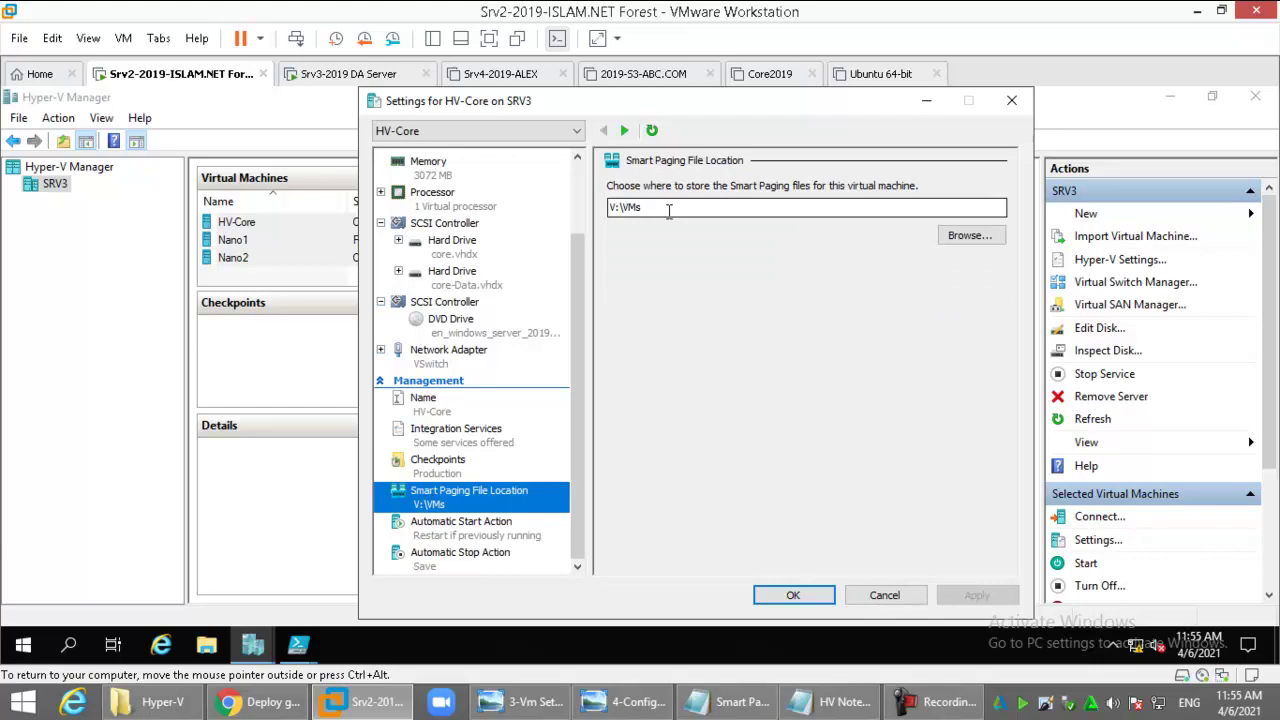
pyautogui.click(963, 236)
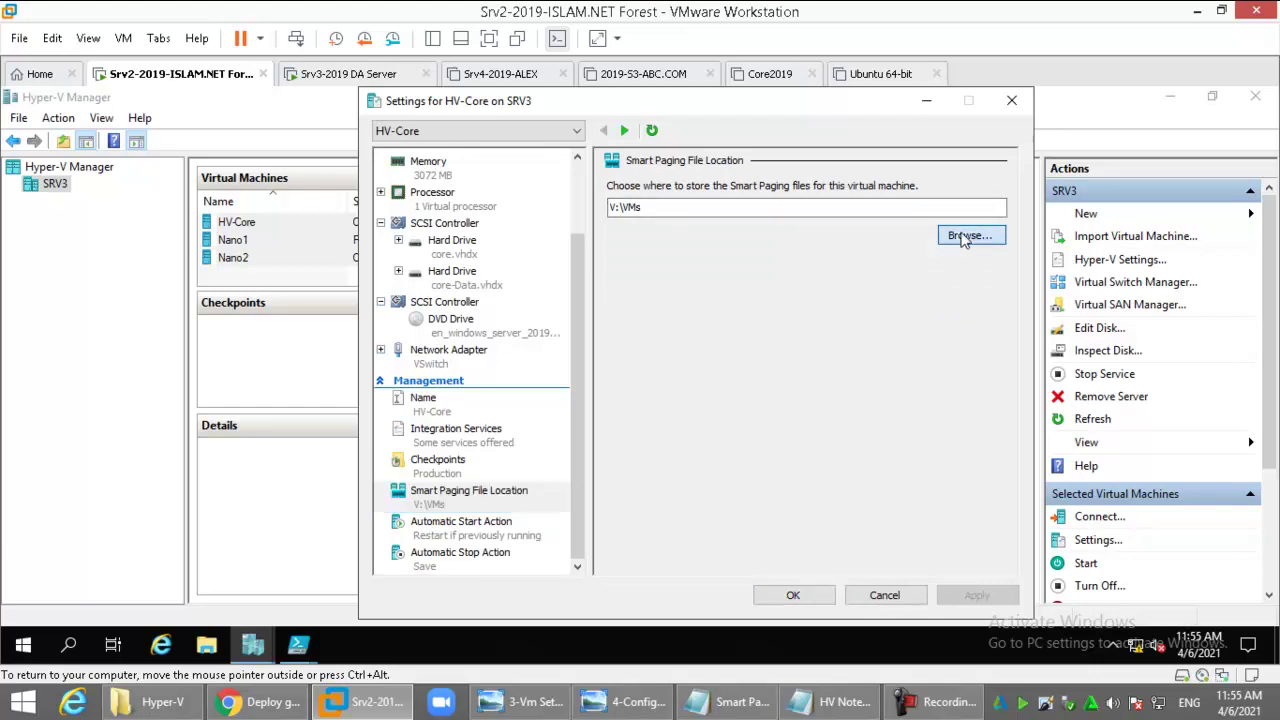
pyautogui.click(392, 419)
pyautogui.click(652, 335)
pyautogui.doubleClick(652, 340)
pyautogui.doubleClick(595, 283)
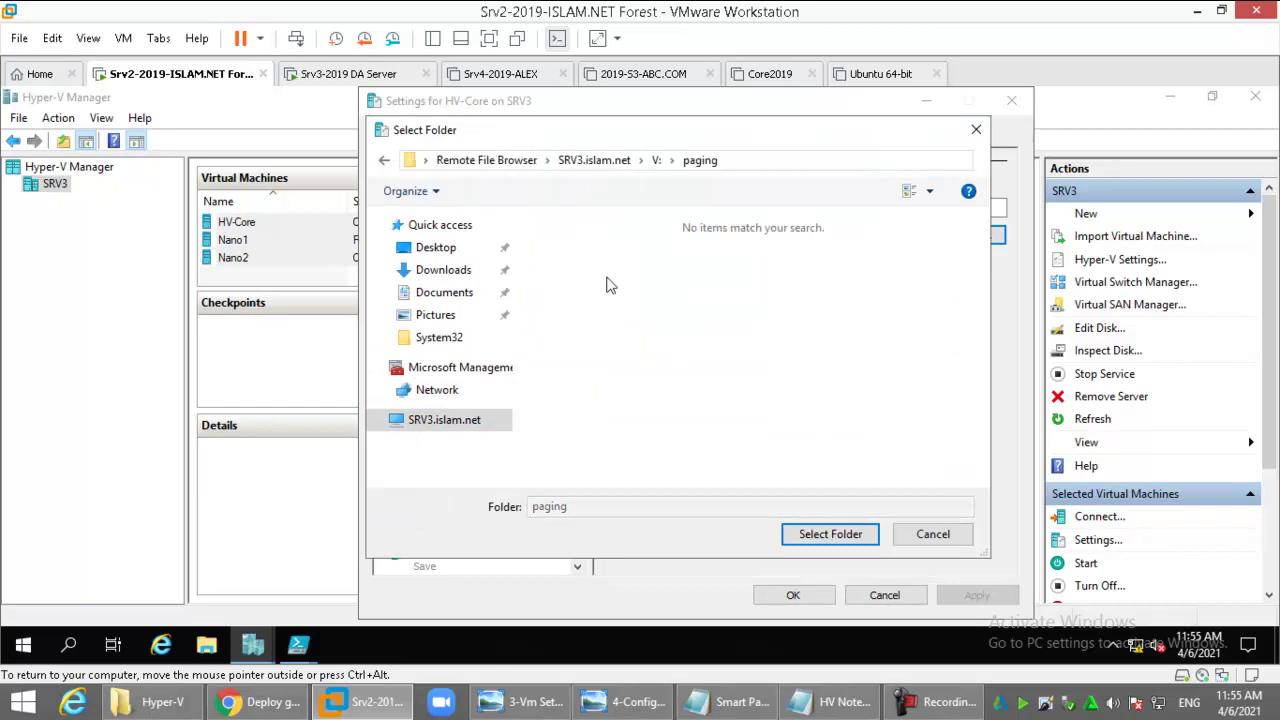
pyautogui.hotkey('shift', 'Tab')
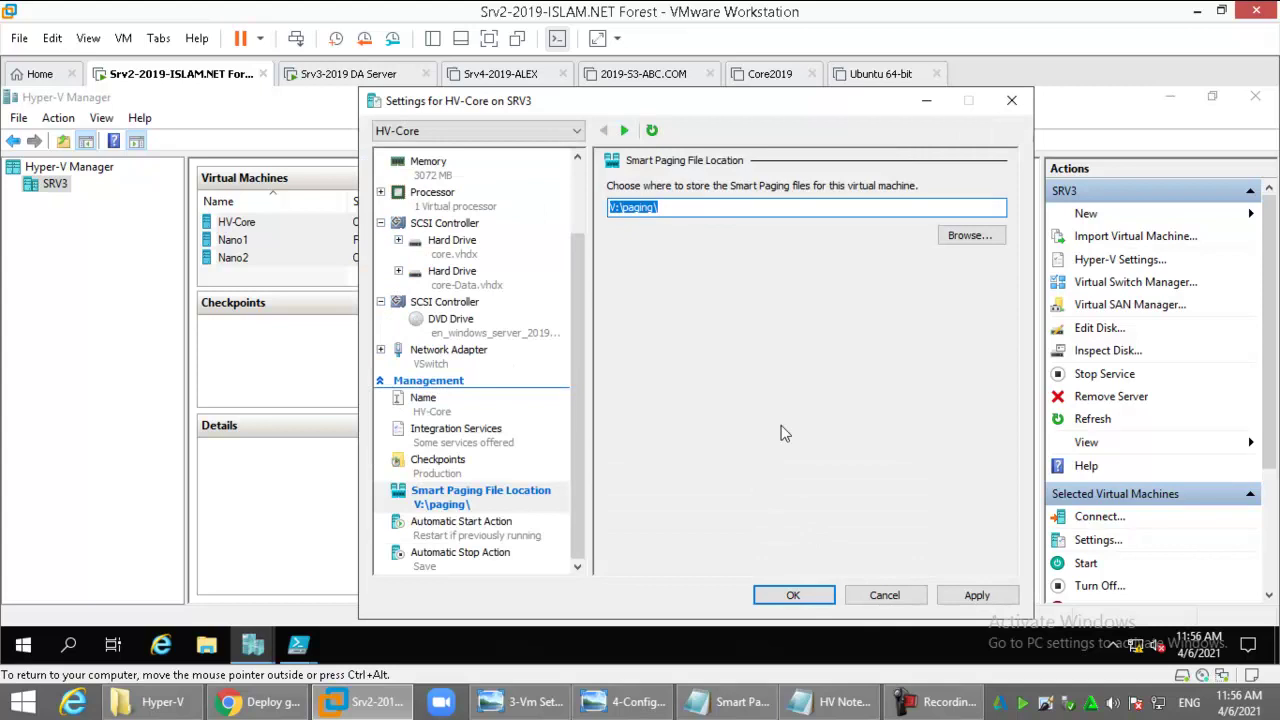
pyautogui.click(975, 595)
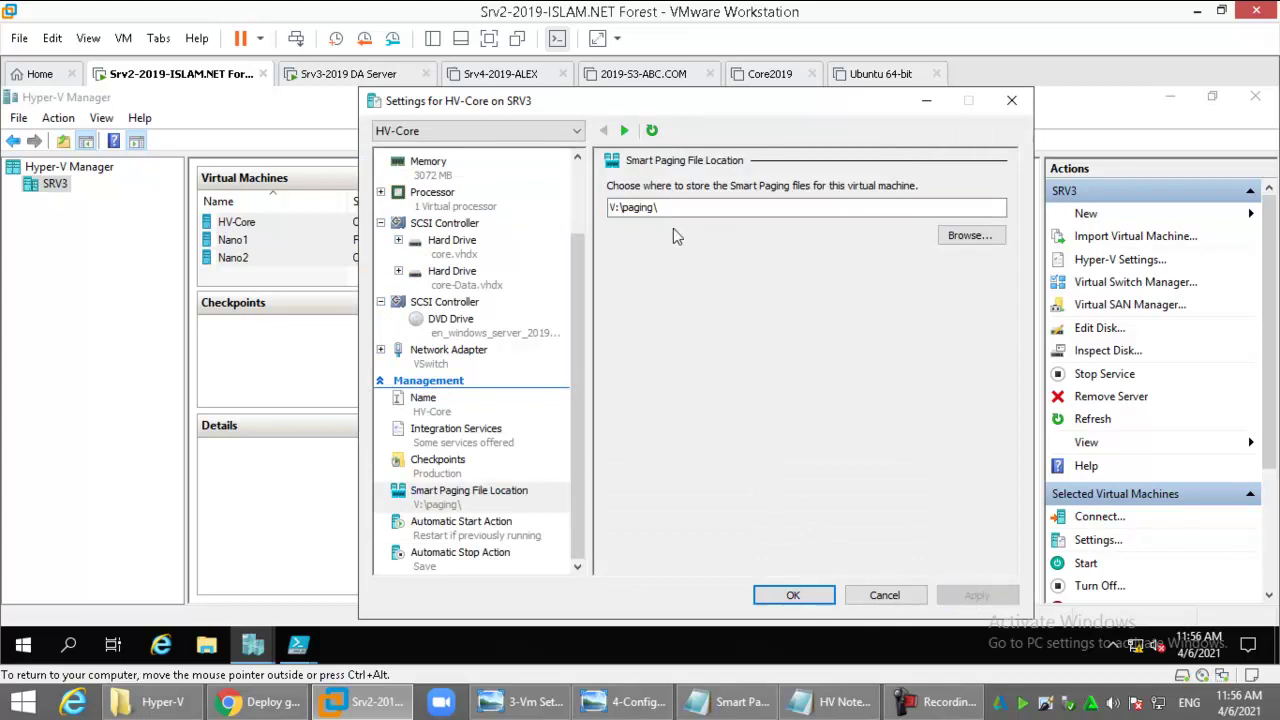
pyautogui.click(431, 130)
pyautogui.click(433, 164)
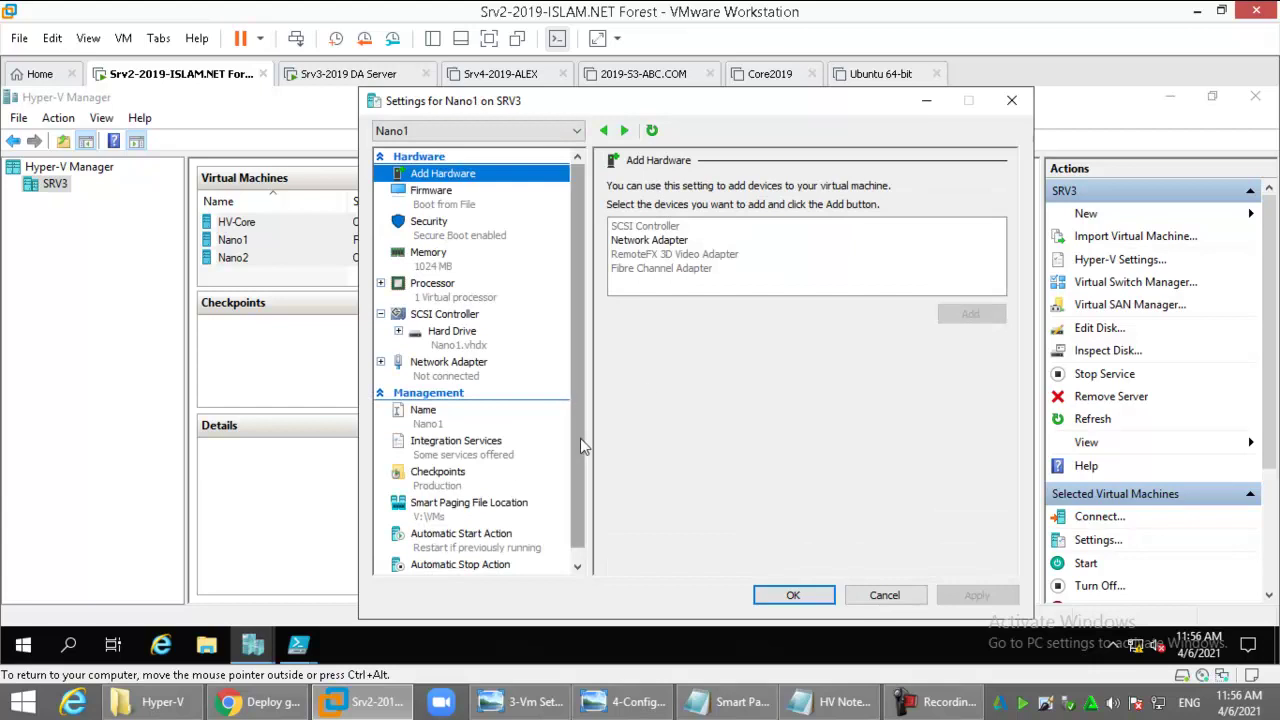
pyautogui.scroll(-1, 573, 518)
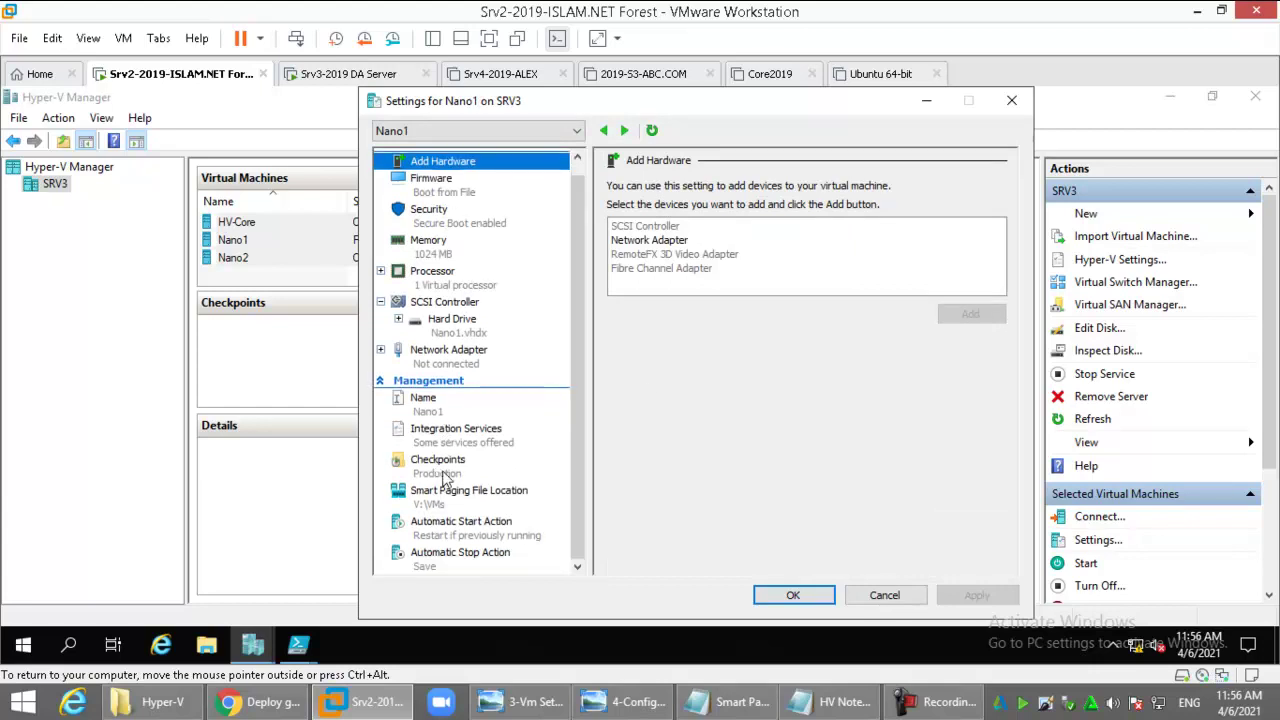
pyautogui.scroll(-1, 449, 454)
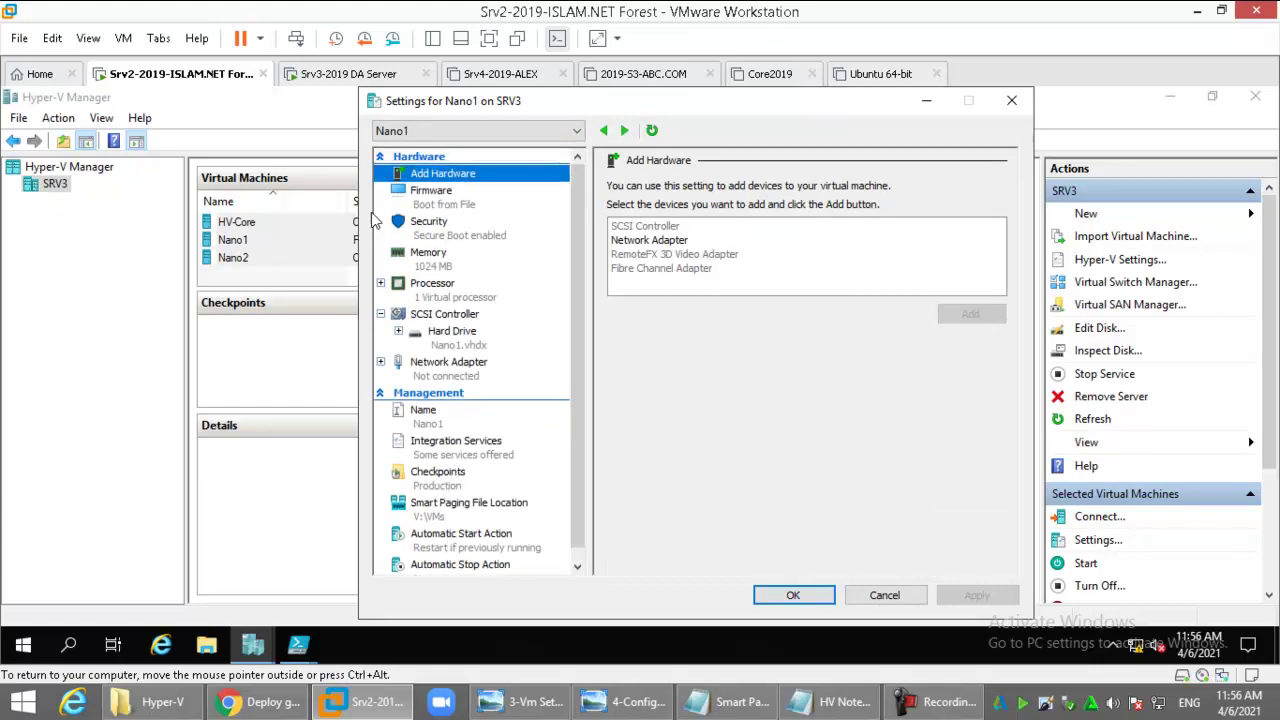
pyautogui.press('Escape')
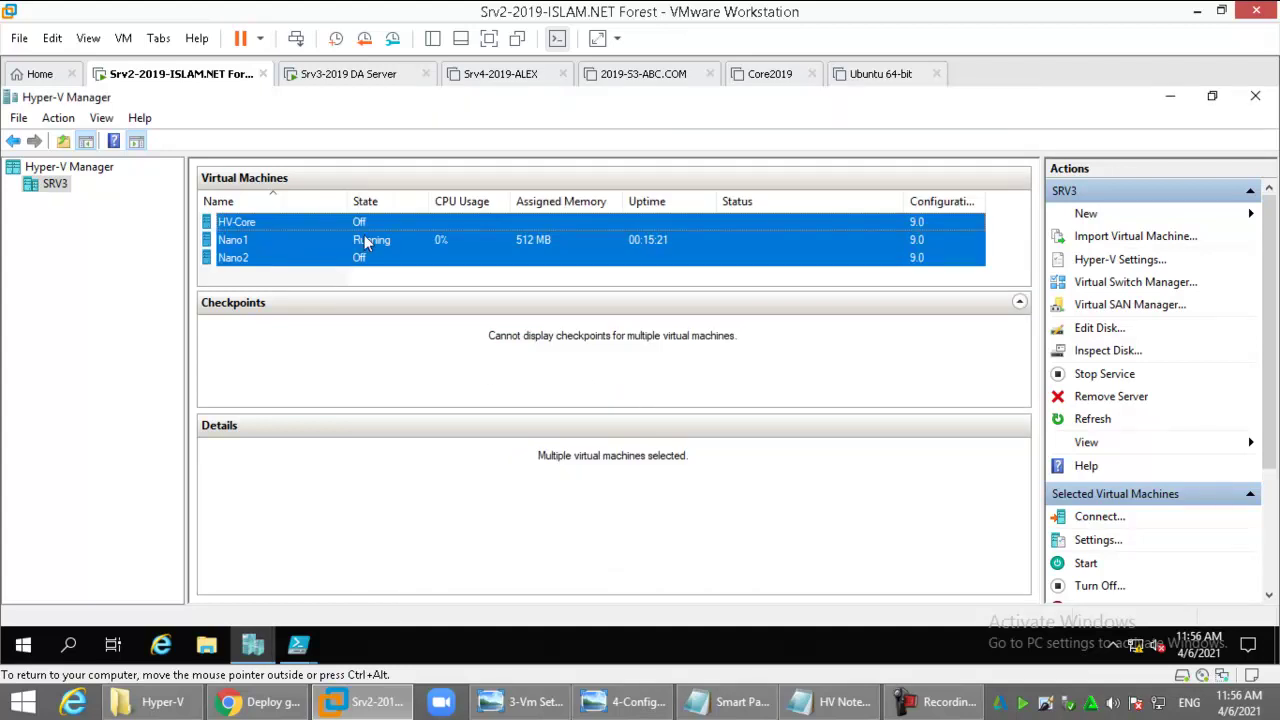
# - Turn off the selected virtual machines HV-Core, Nano1 and Nano2
pyautogui.rightClick(364, 238)
pyautogui.click(428, 322)
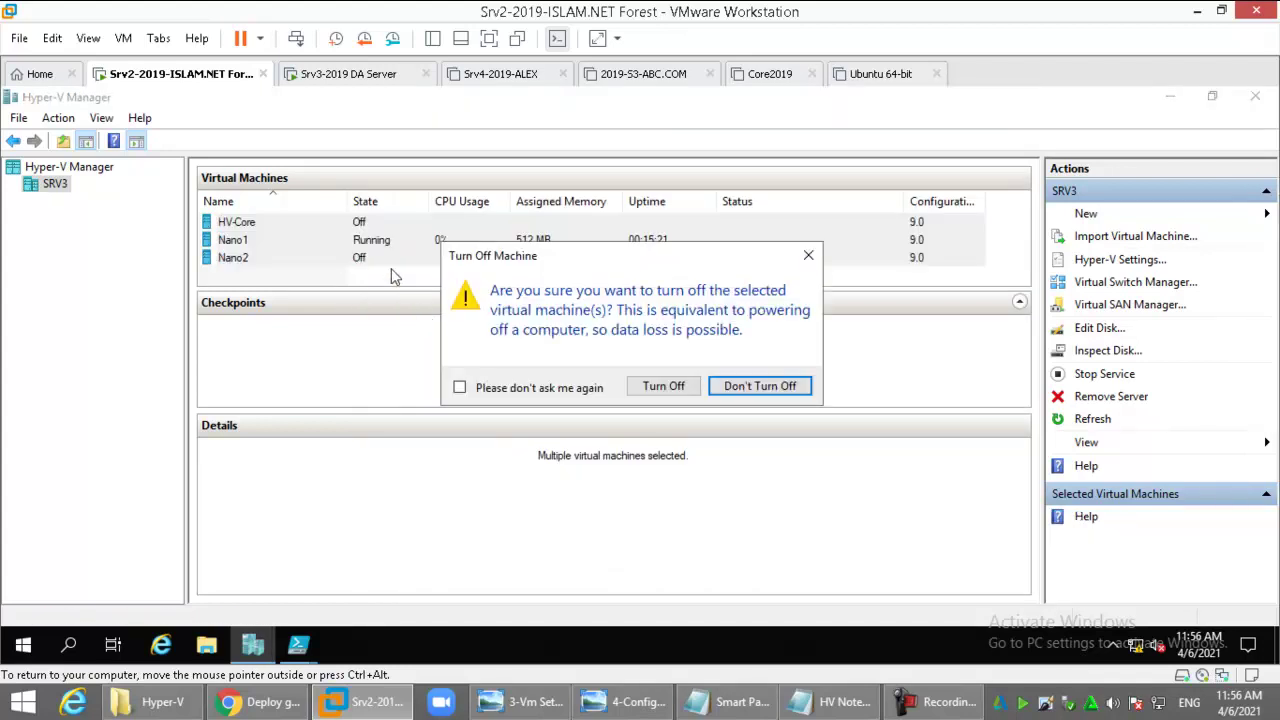
pyautogui.click(655, 390)
# - Reopen the selected machines' settings, set Nano1's Smart Paging file location to V:\paging\ and apply it
pyautogui.rightClick(366, 220)
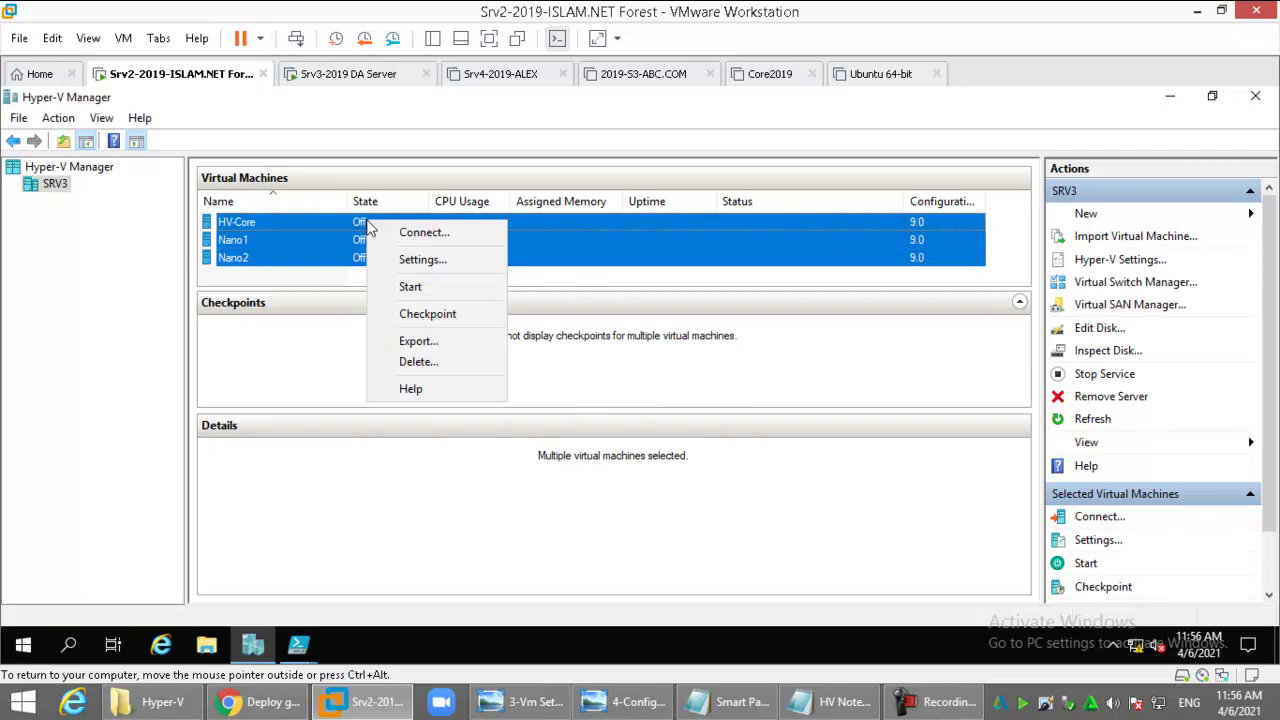
pyautogui.click(420, 258)
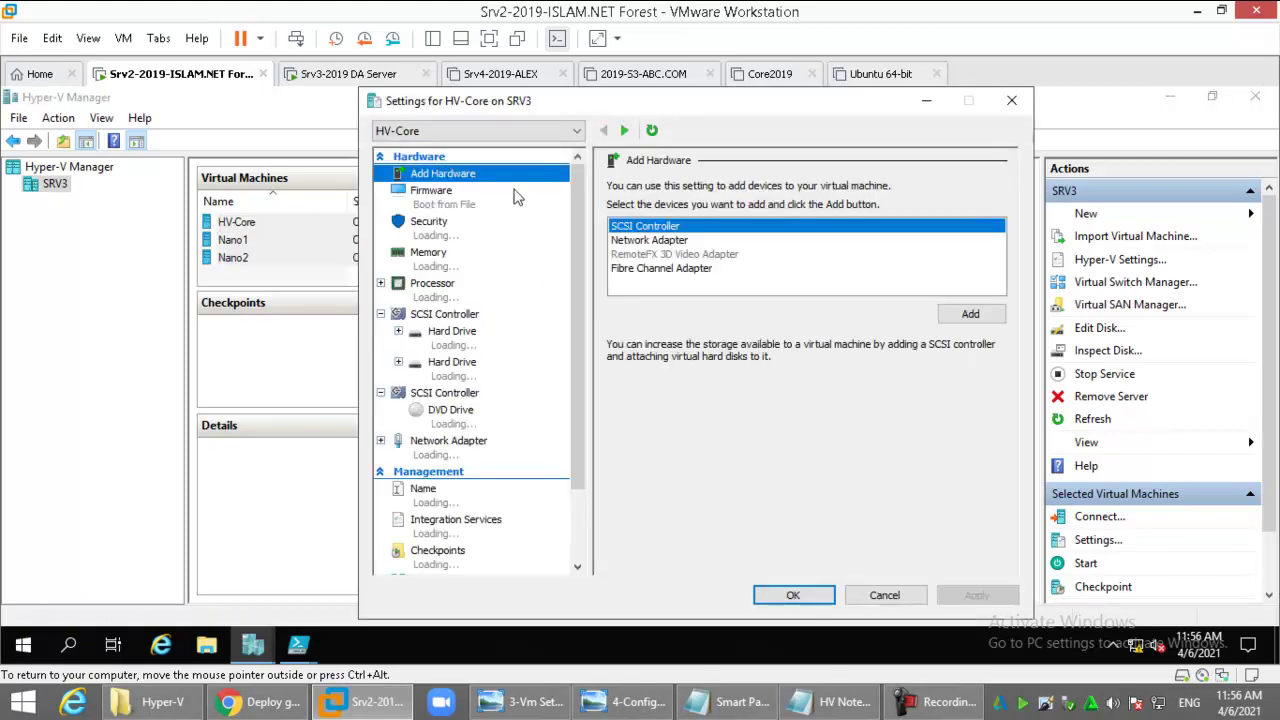
pyautogui.scroll(-1, 460, 560)
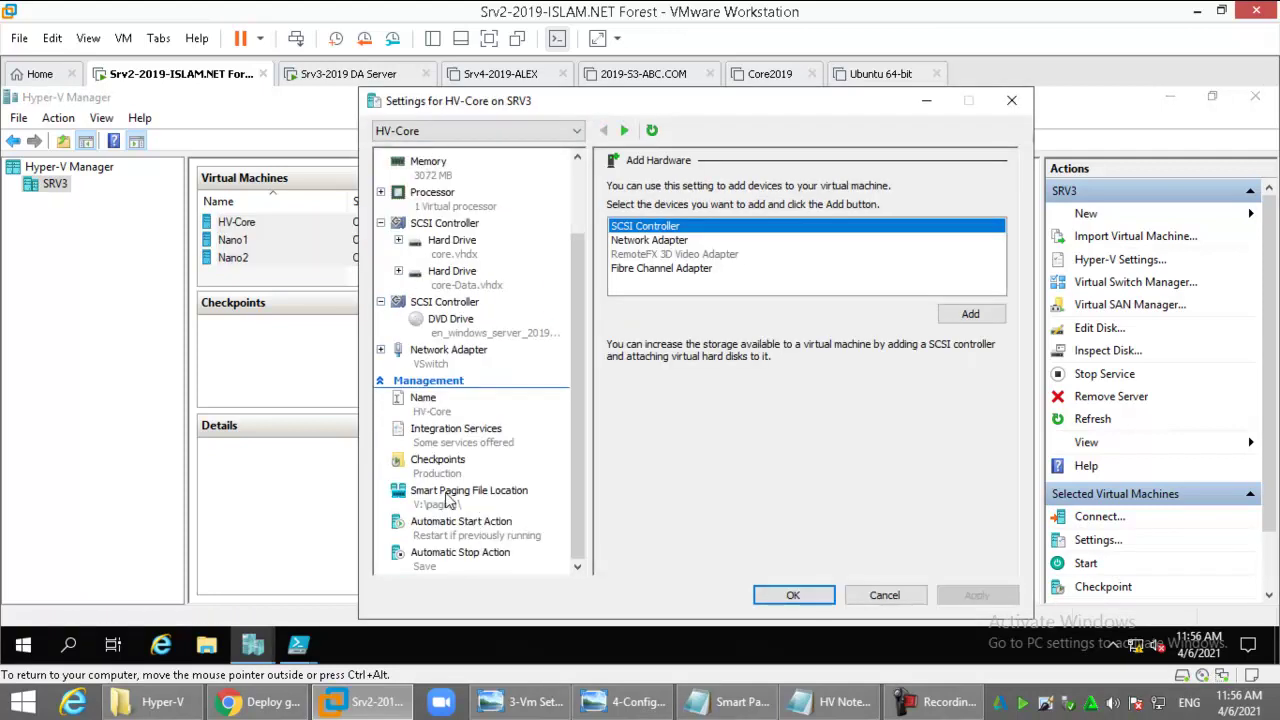
pyautogui.click(452, 495)
pyautogui.click(472, 131)
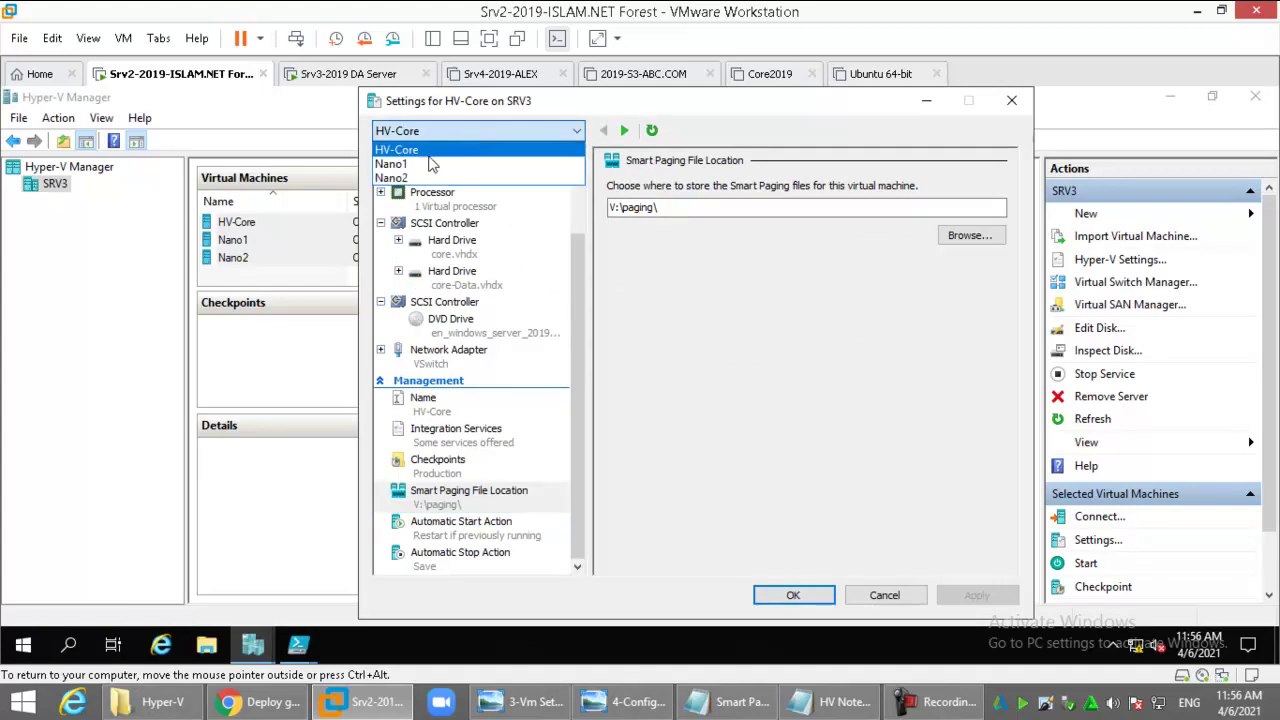
pyautogui.click(400, 161)
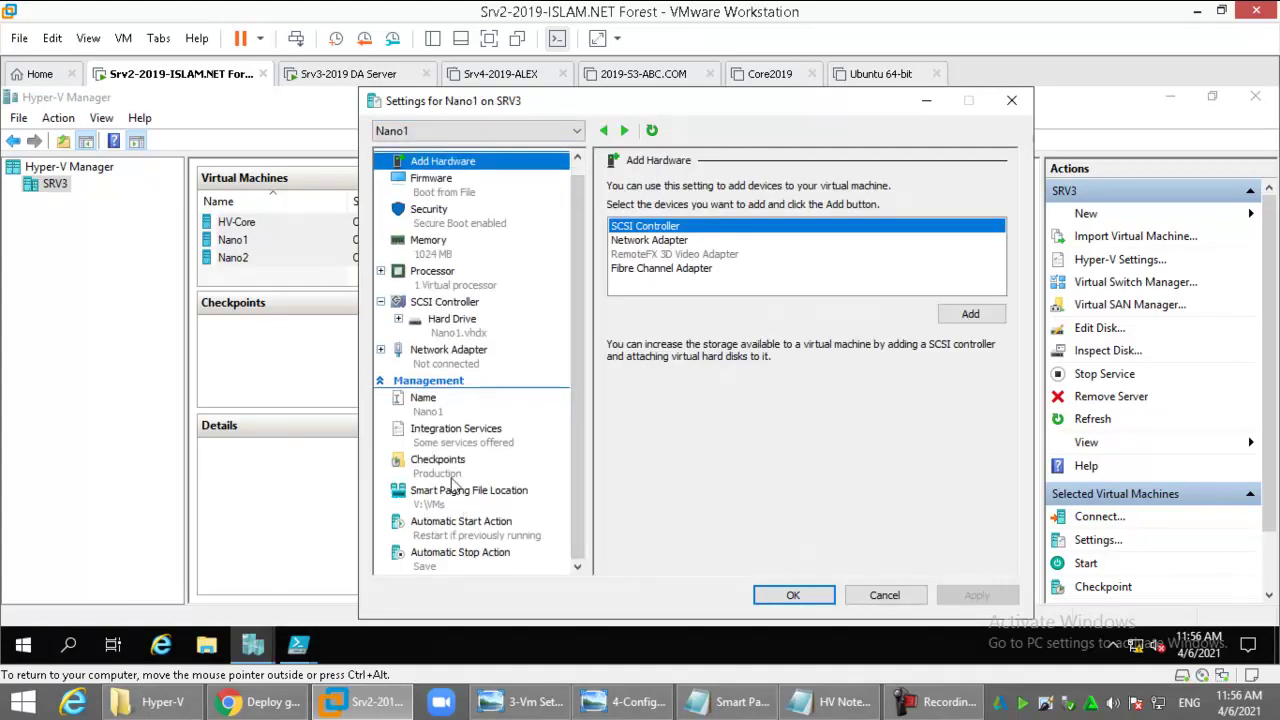
pyautogui.click(437, 505)
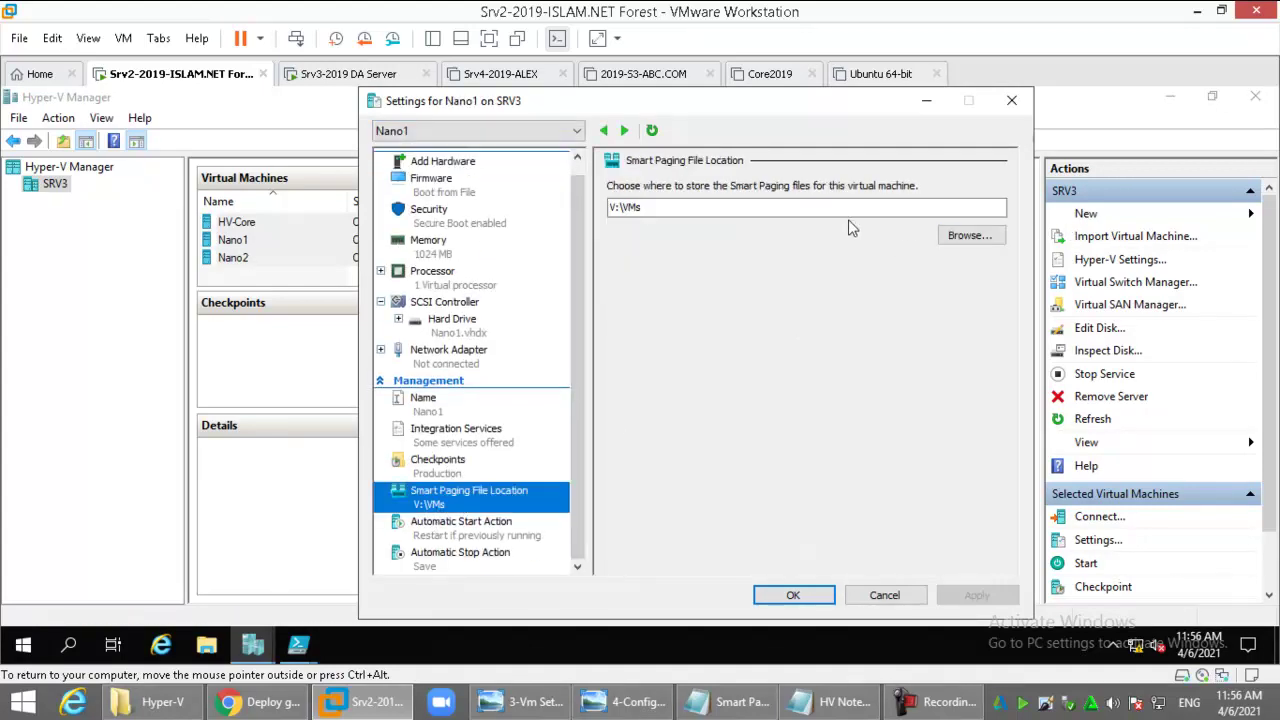
pyautogui.press('Tab')
pyautogui.write('V:\\paging\\')
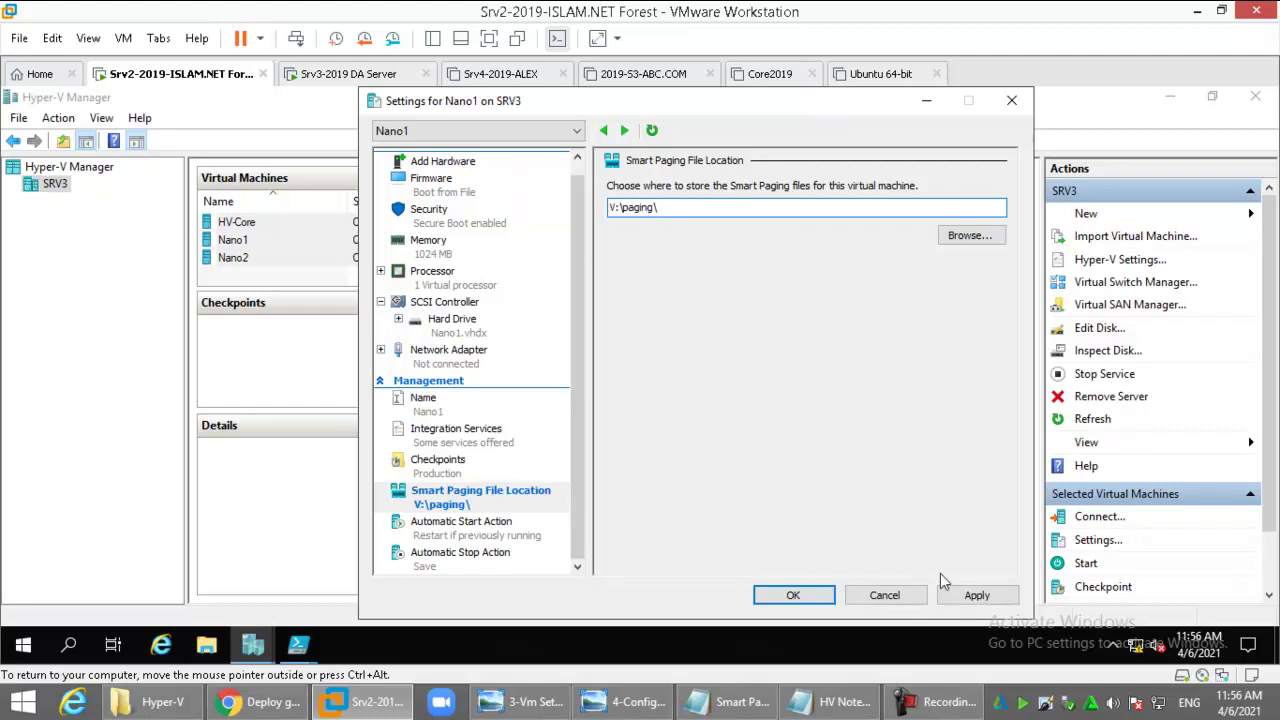
pyautogui.click(977, 595)
# - Set Nano2's Smart Paging file location to V:\paging\, apply it and close the settings
pyautogui.click(477, 130)
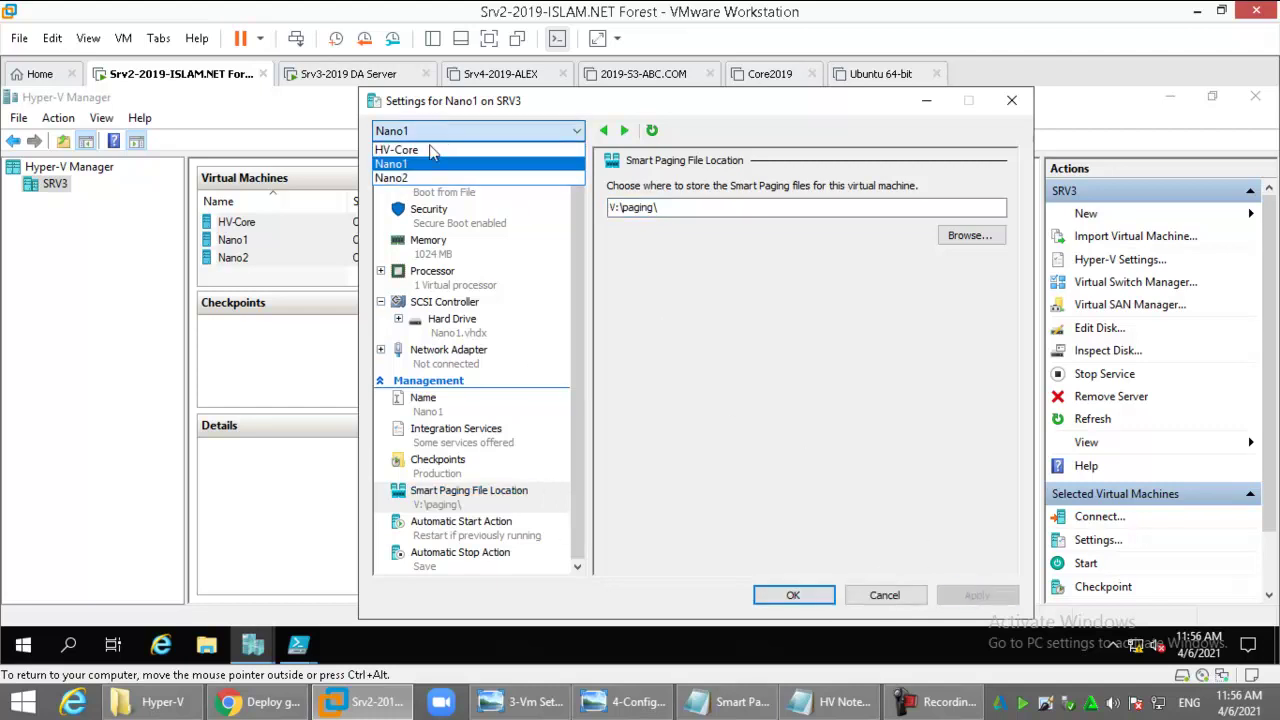
pyautogui.click(405, 177)
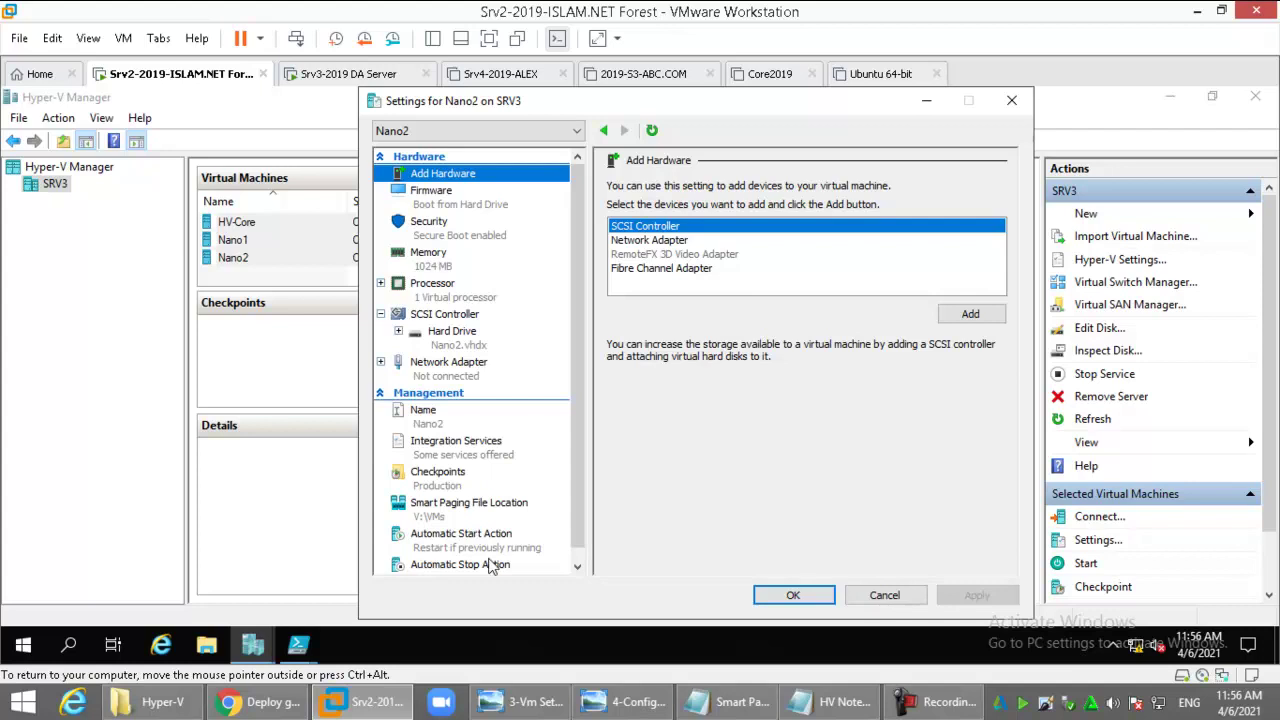
pyautogui.click(493, 511)
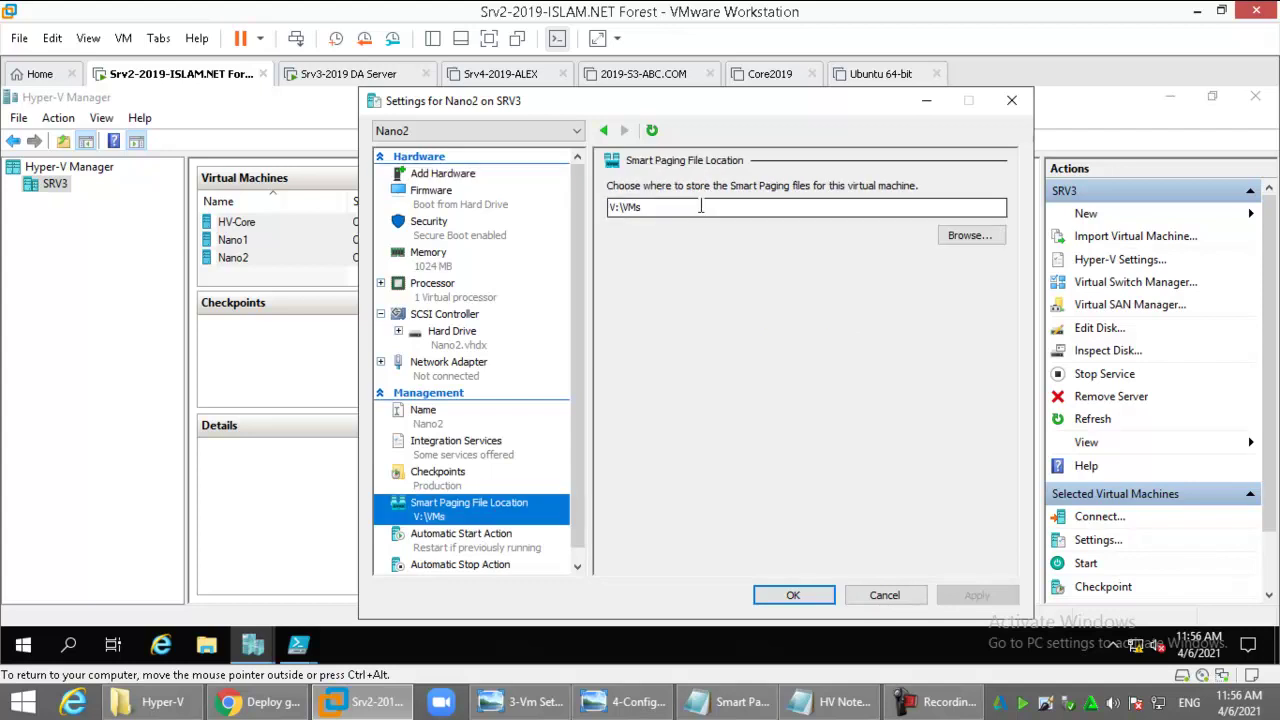
pyautogui.press('Tab')
pyautogui.write('V:\\paging\\')
pyautogui.click(978, 596)
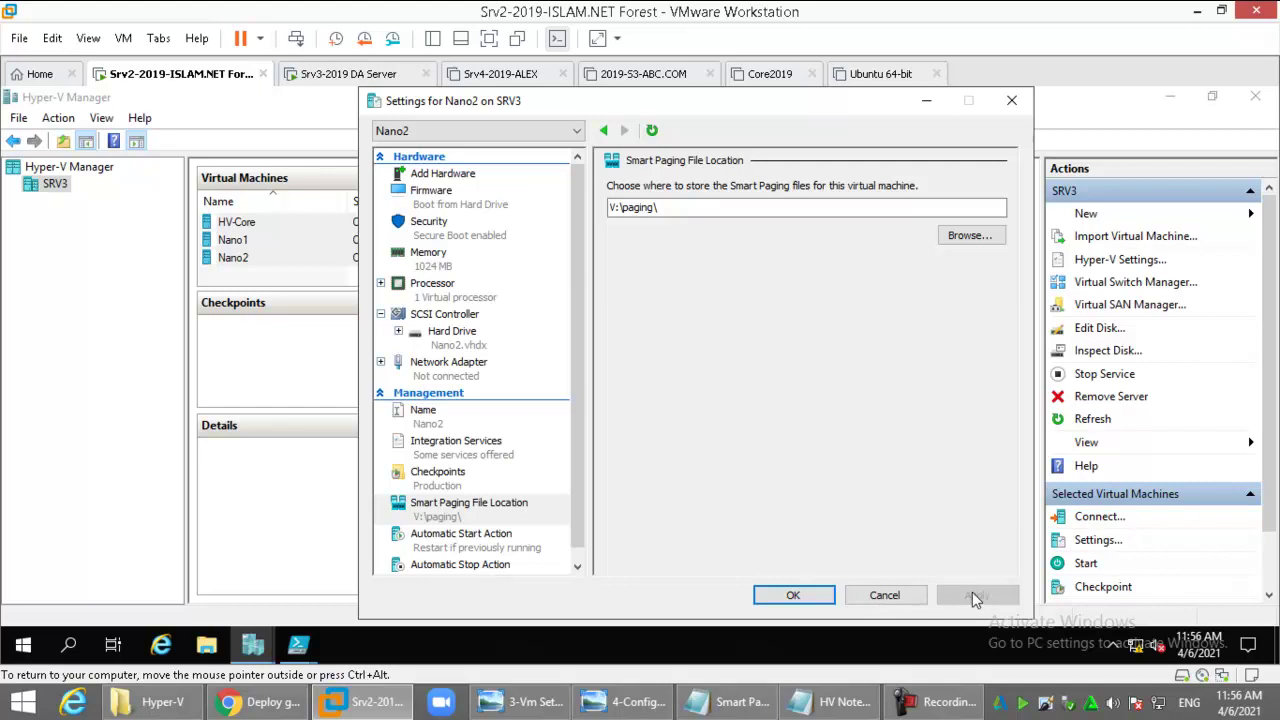
pyautogui.click(790, 598)
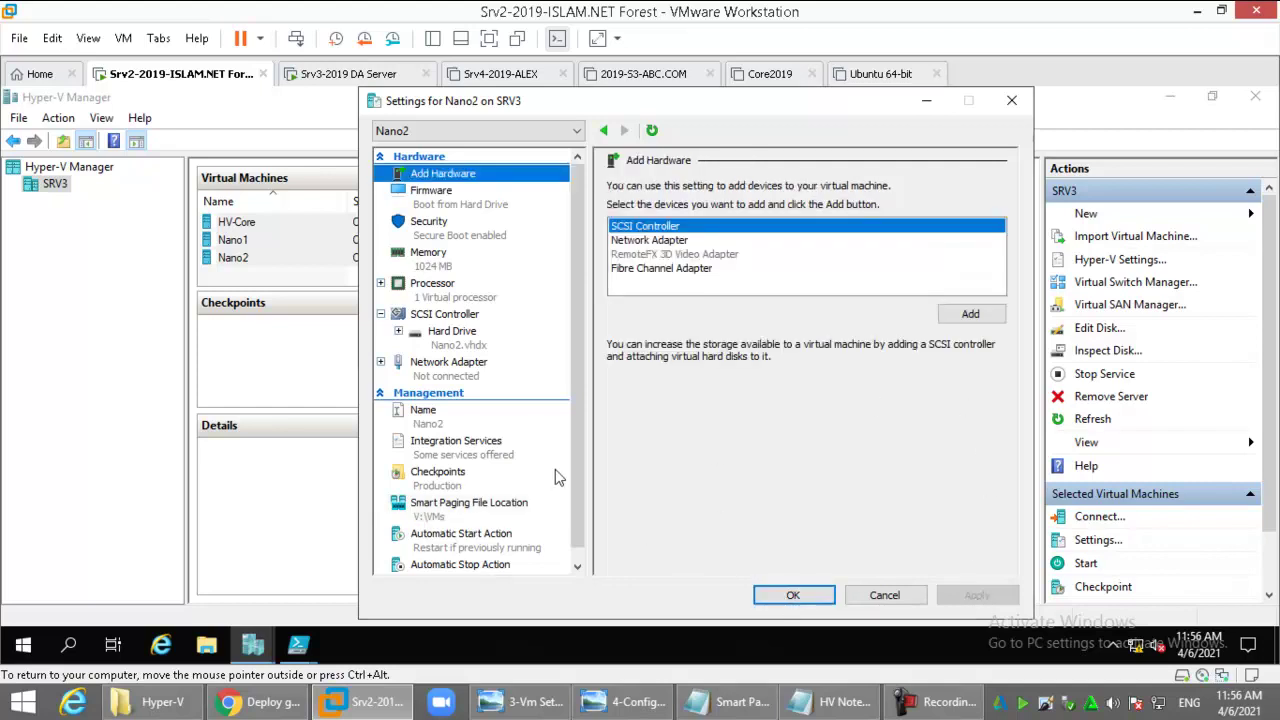
pyautogui.click(790, 600)
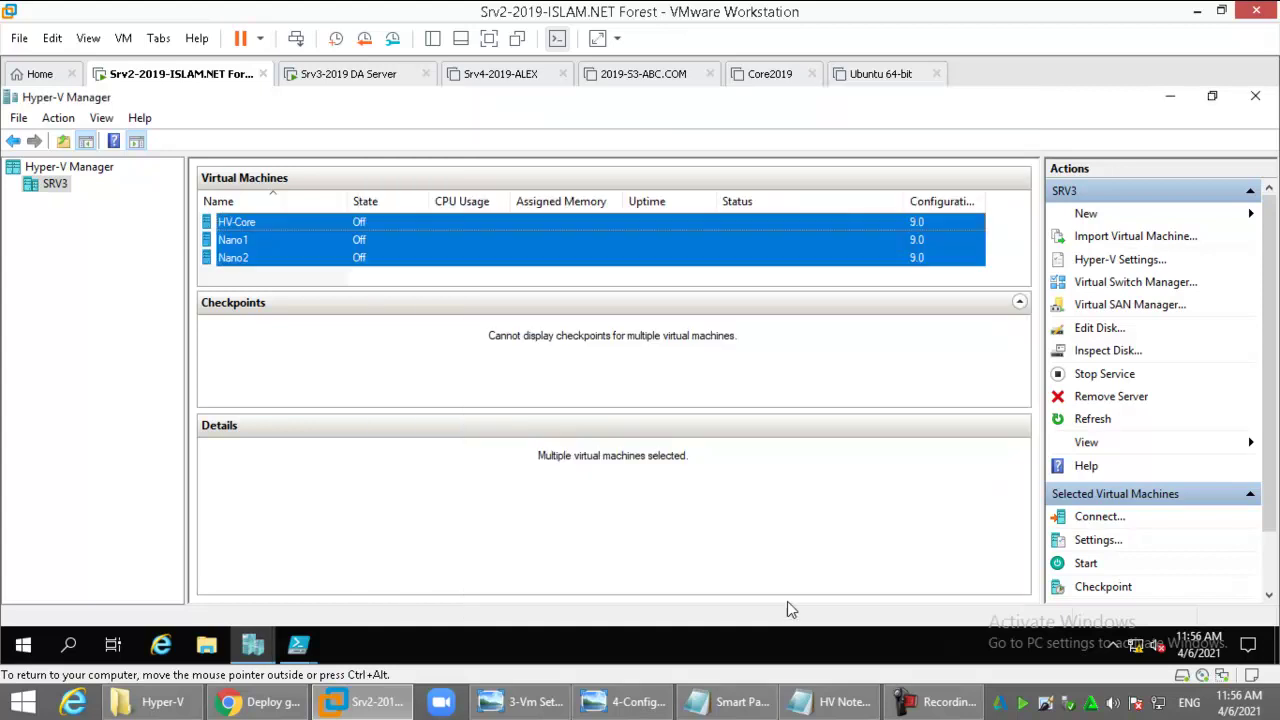
# - Open HV-Core's settings to check its Smart Paging file location and close them without changes
pyautogui.click(343, 276)
pyautogui.click(267, 219)
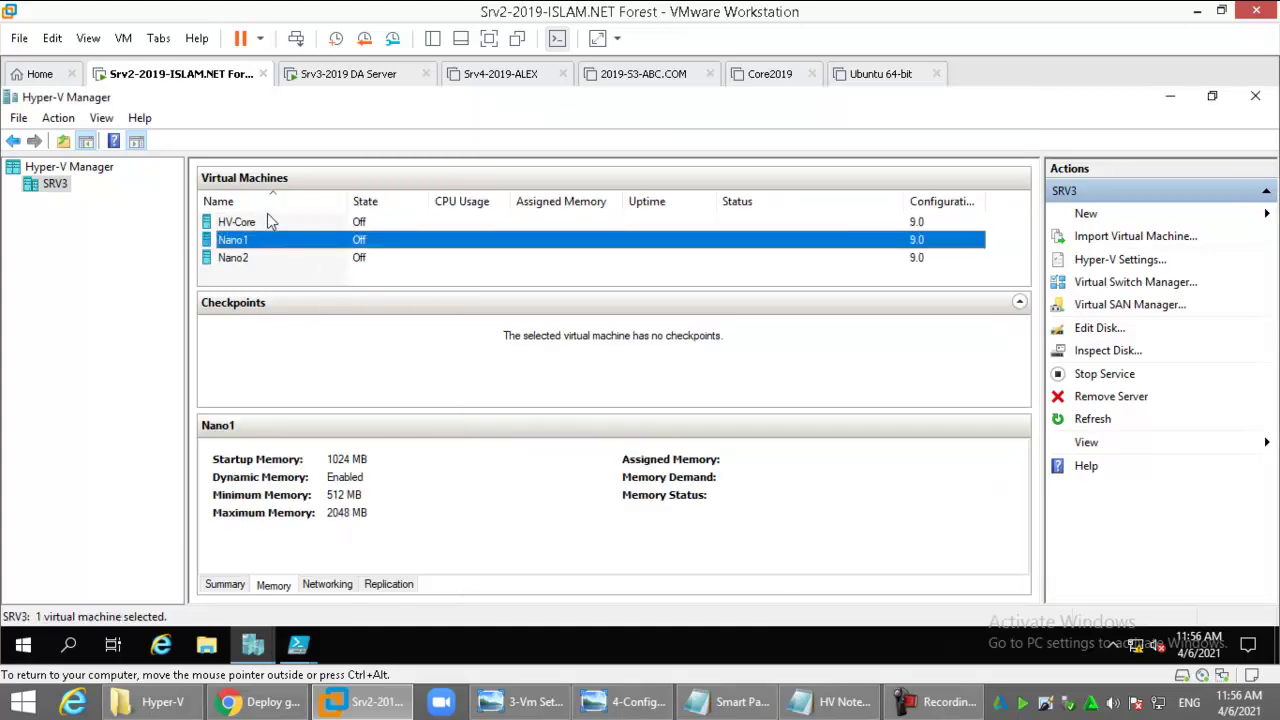
pyautogui.rightClick(267, 216)
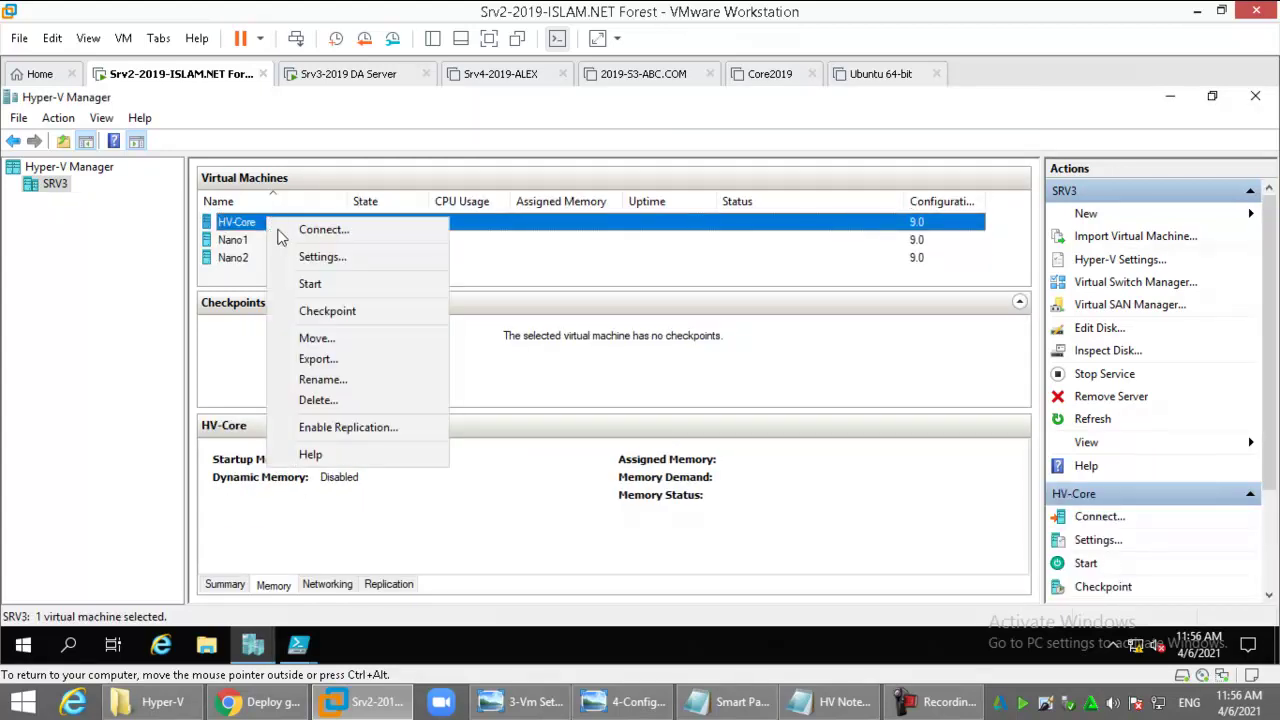
pyautogui.click(325, 257)
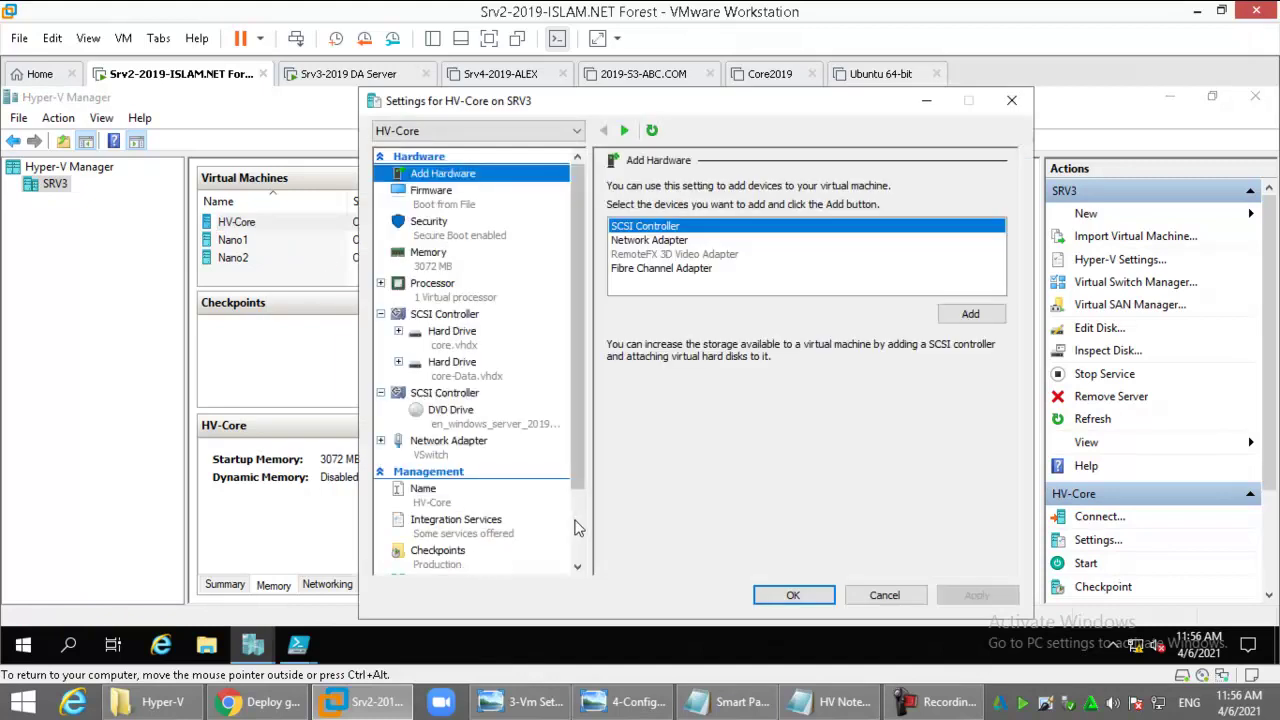
pyautogui.scroll(-1, 543, 531)
pyautogui.press('Escape')
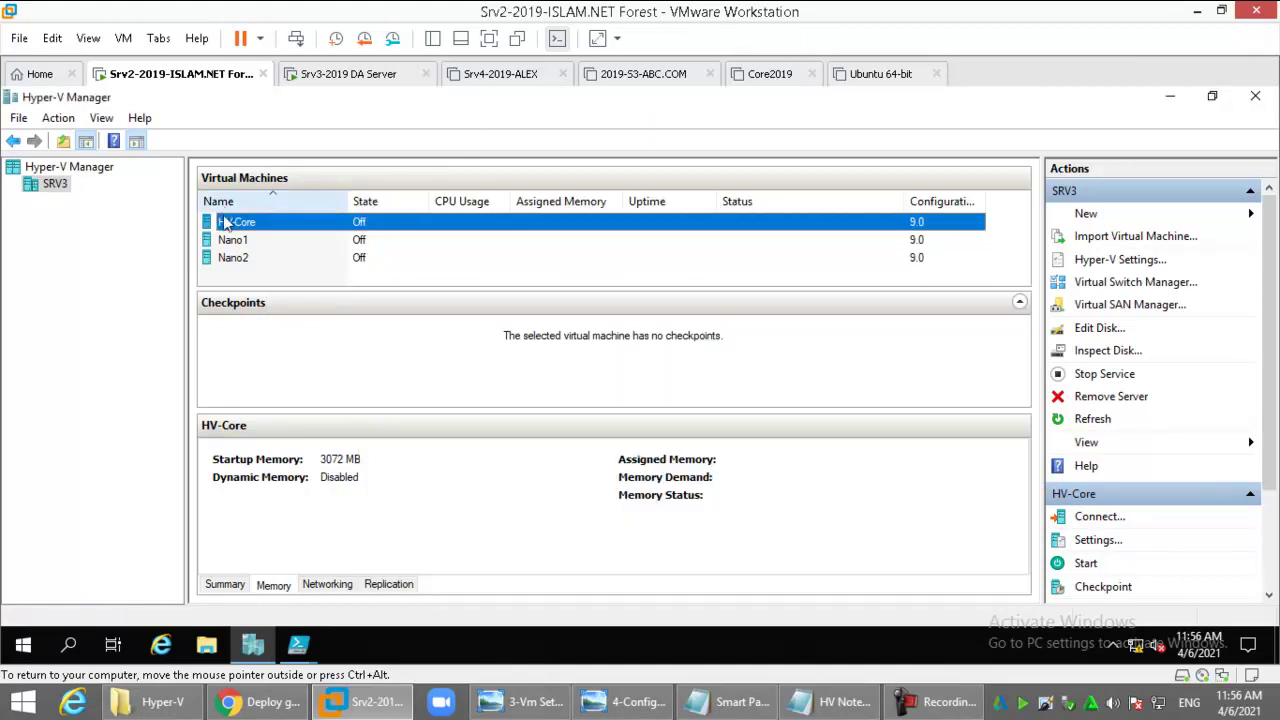
# - Open Nano1's settings to check its Smart Paging file location and close them without changes
pyautogui.click(265, 240)
pyautogui.rightClick(265, 241)
pyautogui.click(310, 283)
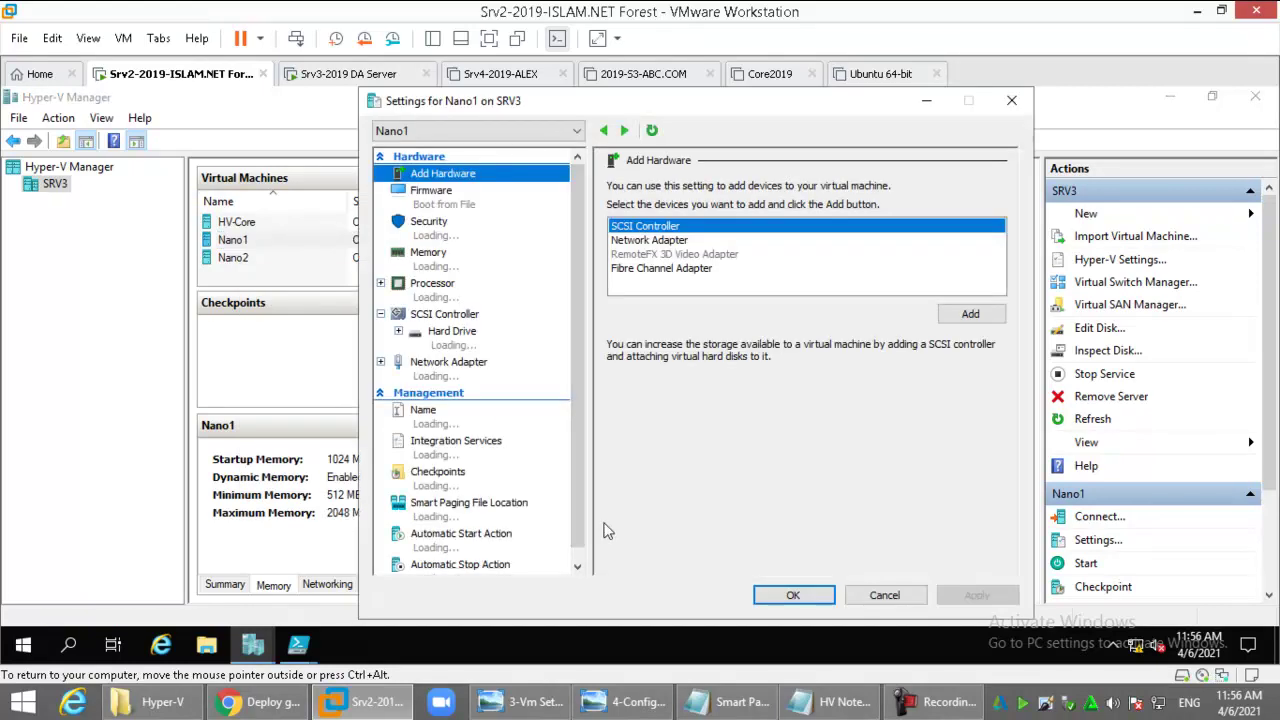
pyautogui.scroll(-1, 578, 553)
pyautogui.press('Escape')
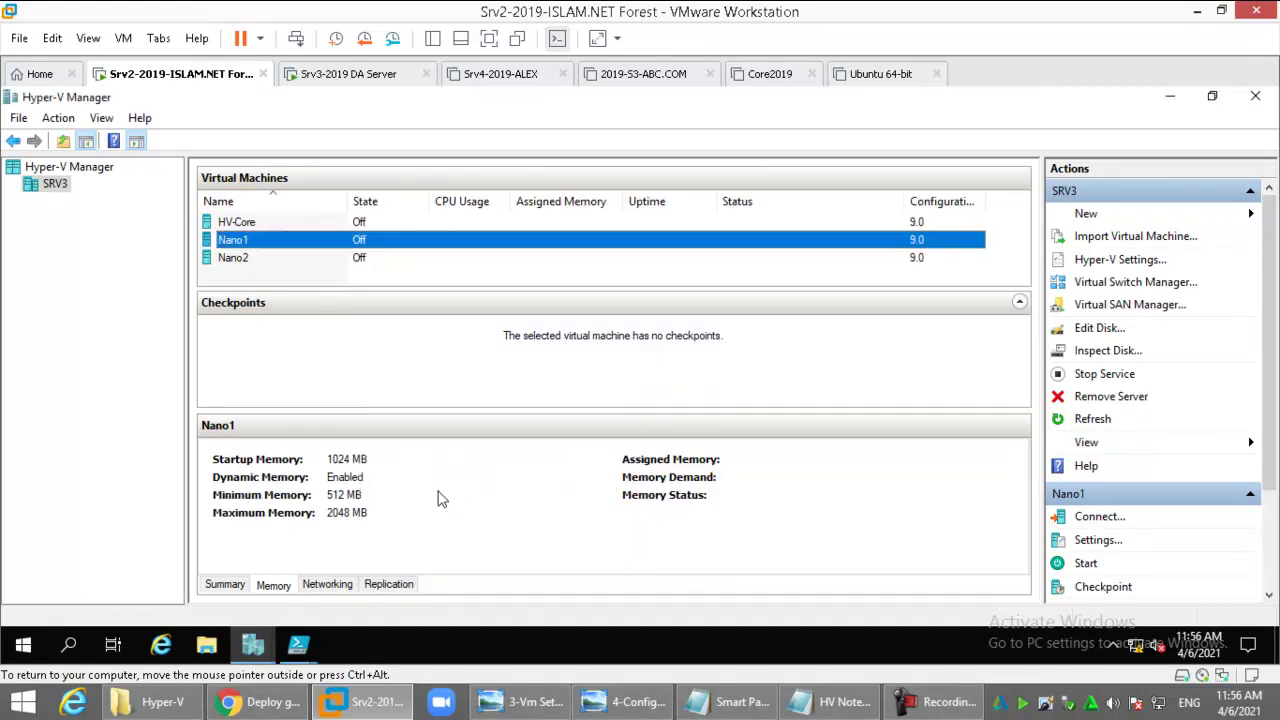
# - On the Srv3 machine, open V:\Paging\Virtual Machines and widen the Name column to read the full folder names
pyautogui.click(340, 76)
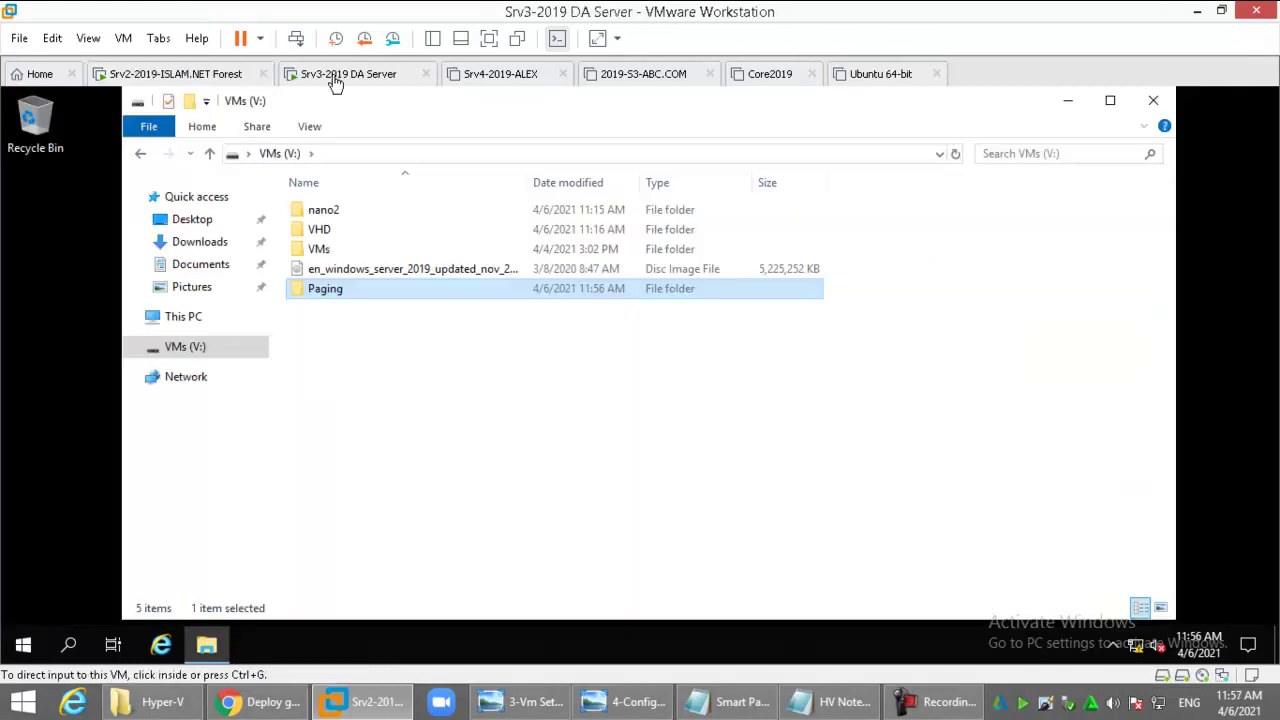
pyautogui.doubleClick(355, 291)
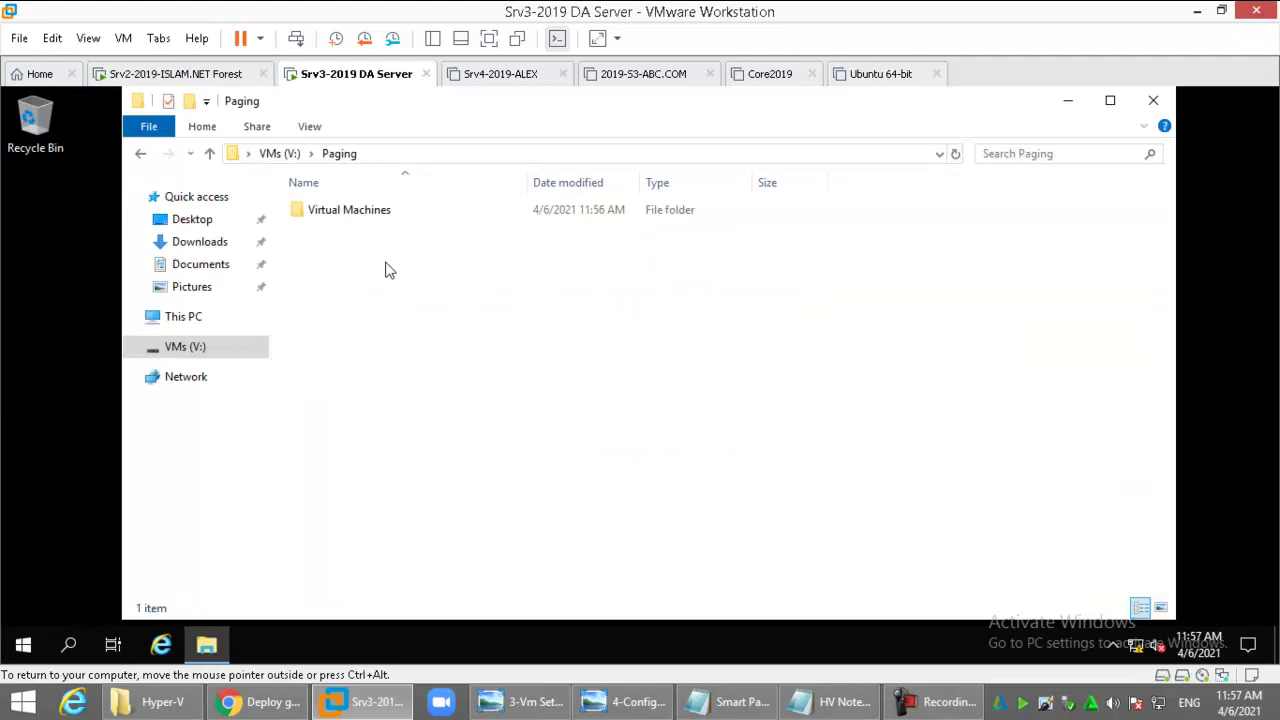
pyautogui.doubleClick(365, 212)
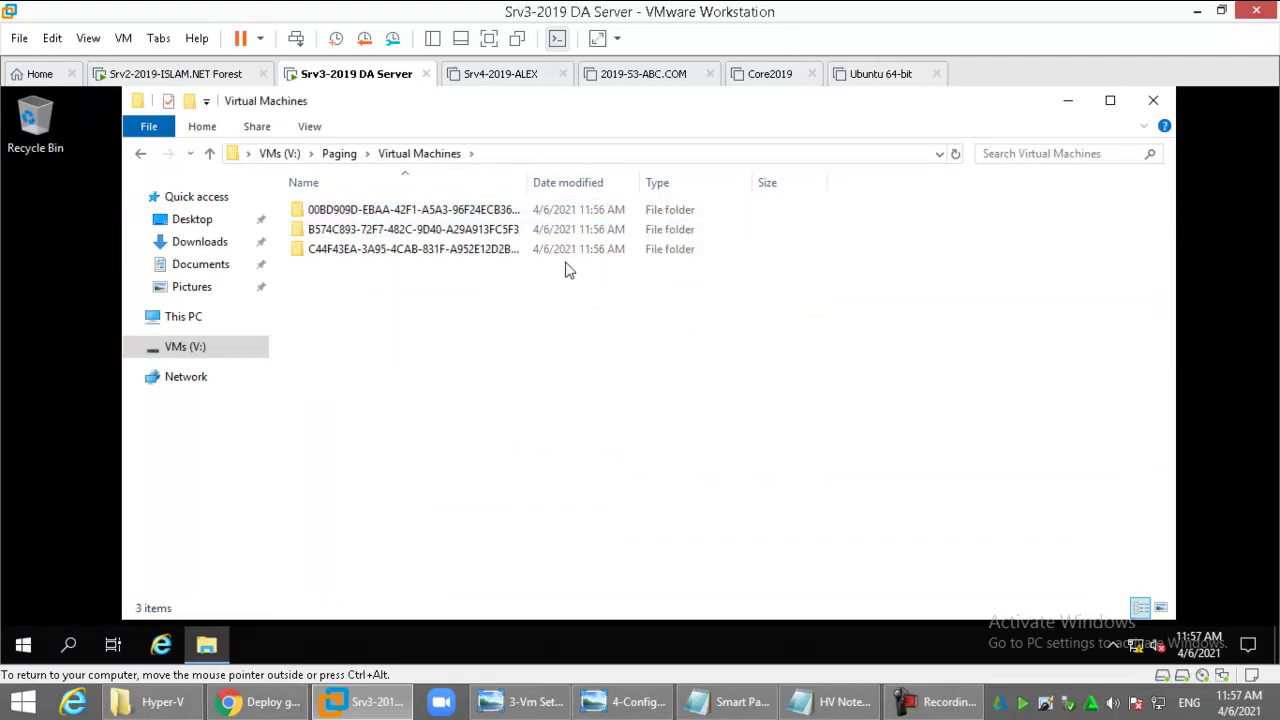
pyautogui.moveTo(528, 183); pyautogui.dragTo(648, 197)
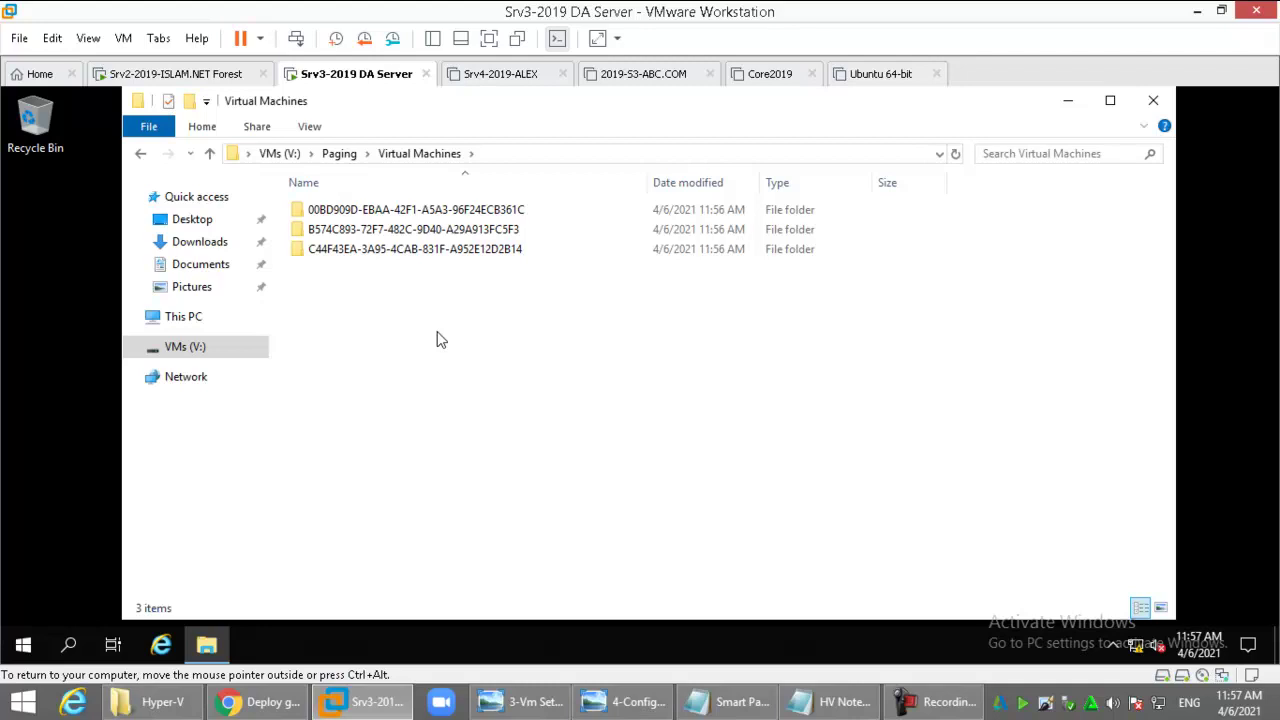
# - Switch back to the Srv2 machine and select HV-Core and Nano1 in Hyper-V Manager
pyautogui.click(178, 76)
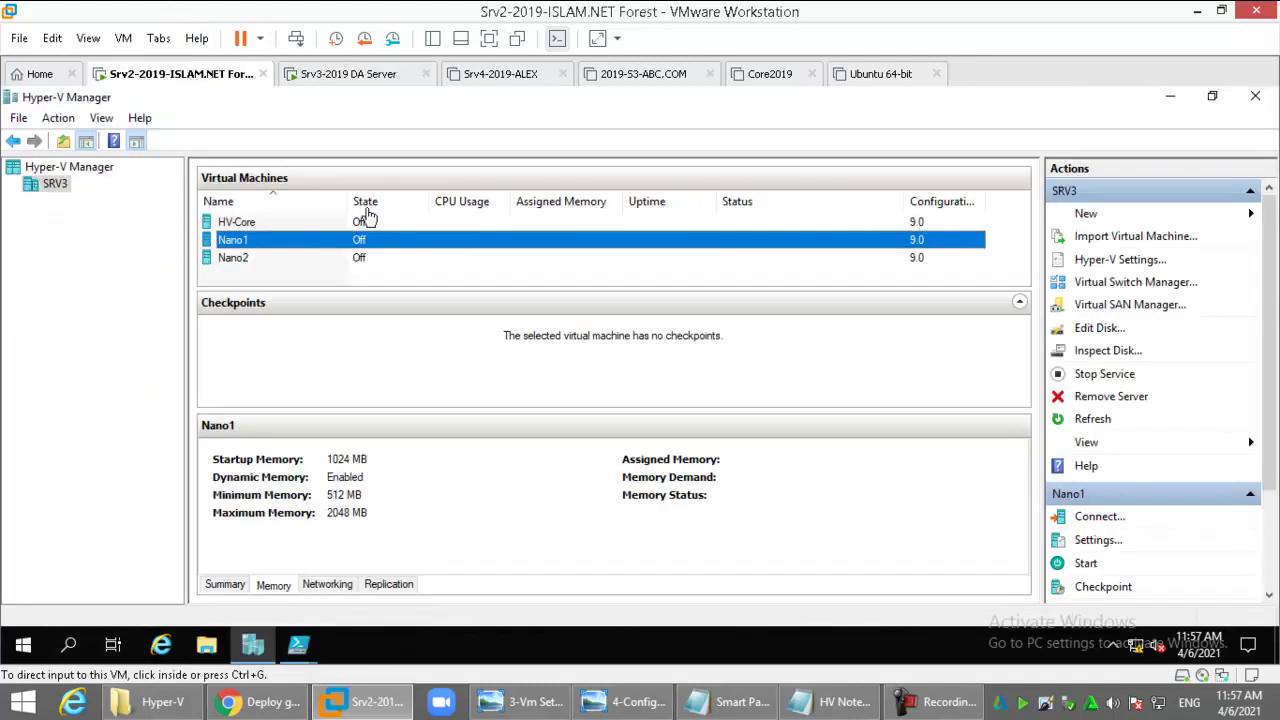
pyautogui.click(254, 224)
pyautogui.keyDown('ctrl'); pyautogui.click(252, 241); pyautogui.keyUp('ctrl')
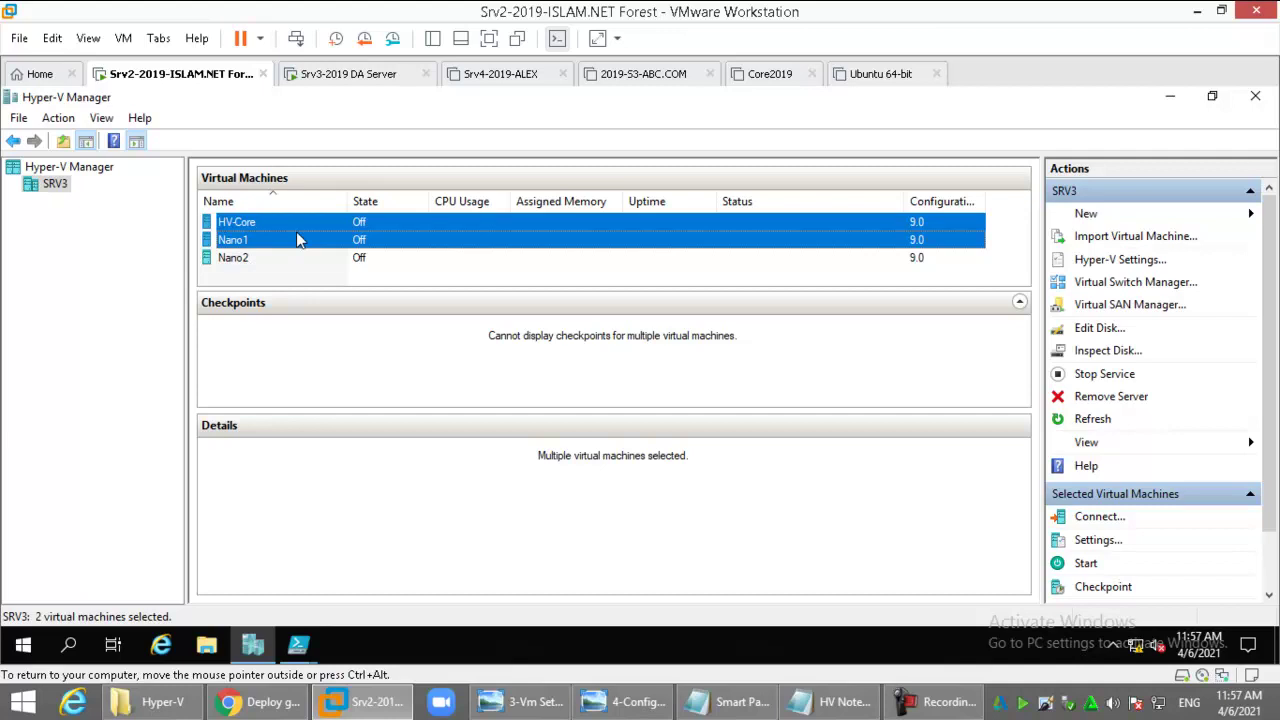
pyautogui.press('super+r')
pyautogui.write('c')
pyautogui.press('Escape')
pyautogui.press('Escape')
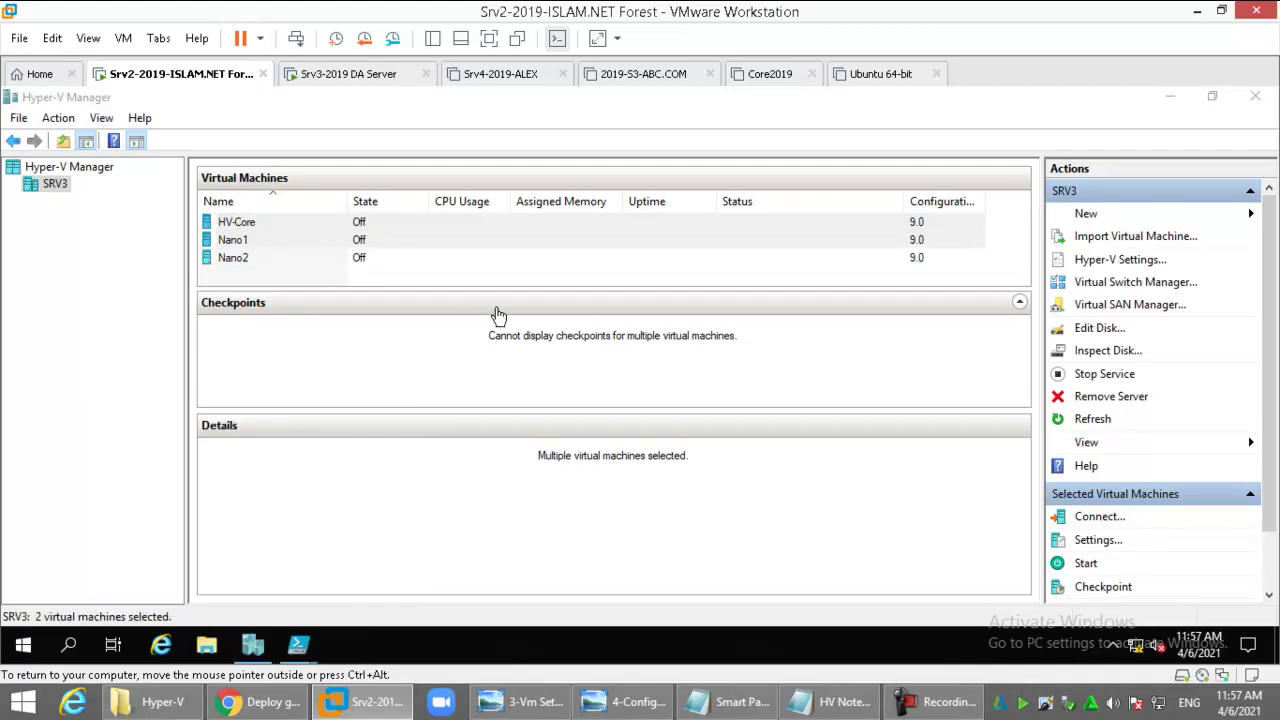
# - Open an administrator PowerShell window and start a remote session with Enter-PSSession Srv3
pyautogui.press('super')
pyautogui.click(462, 279)
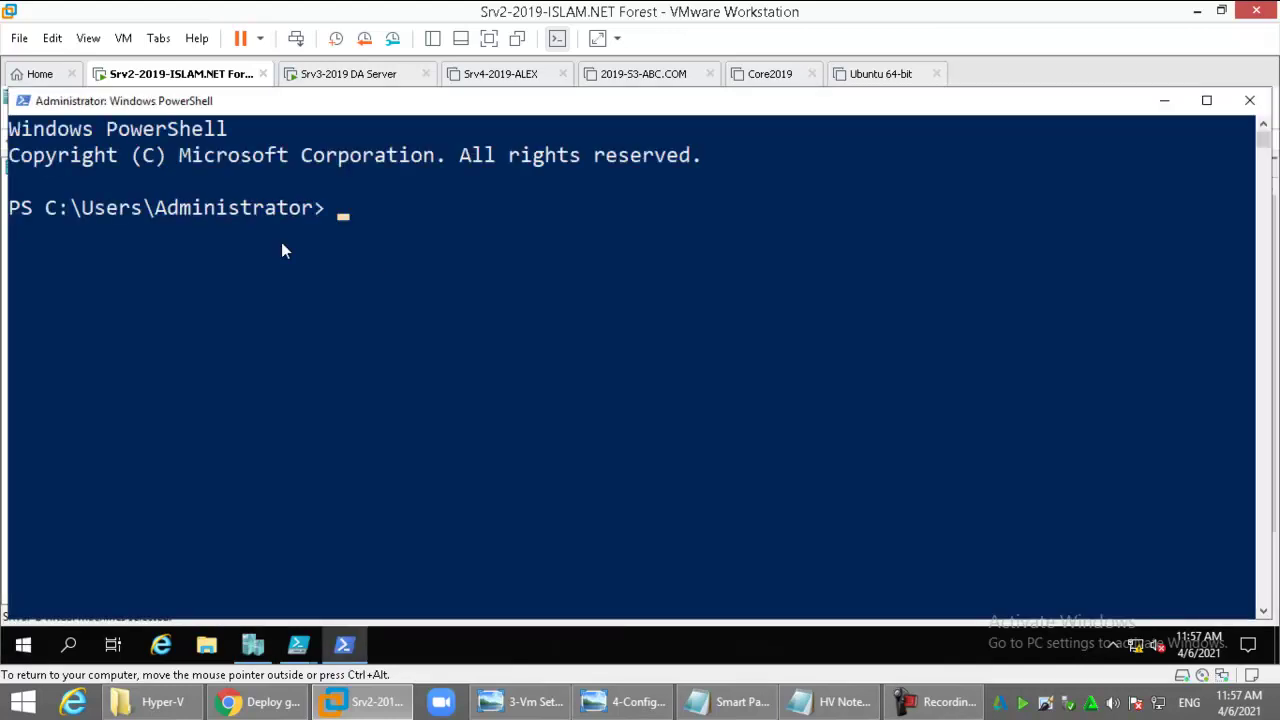
pyautogui.write('enter-pss')
pyautogui.press('Tab')
pyautogui.write('S')
pyautogui.write('rv3')
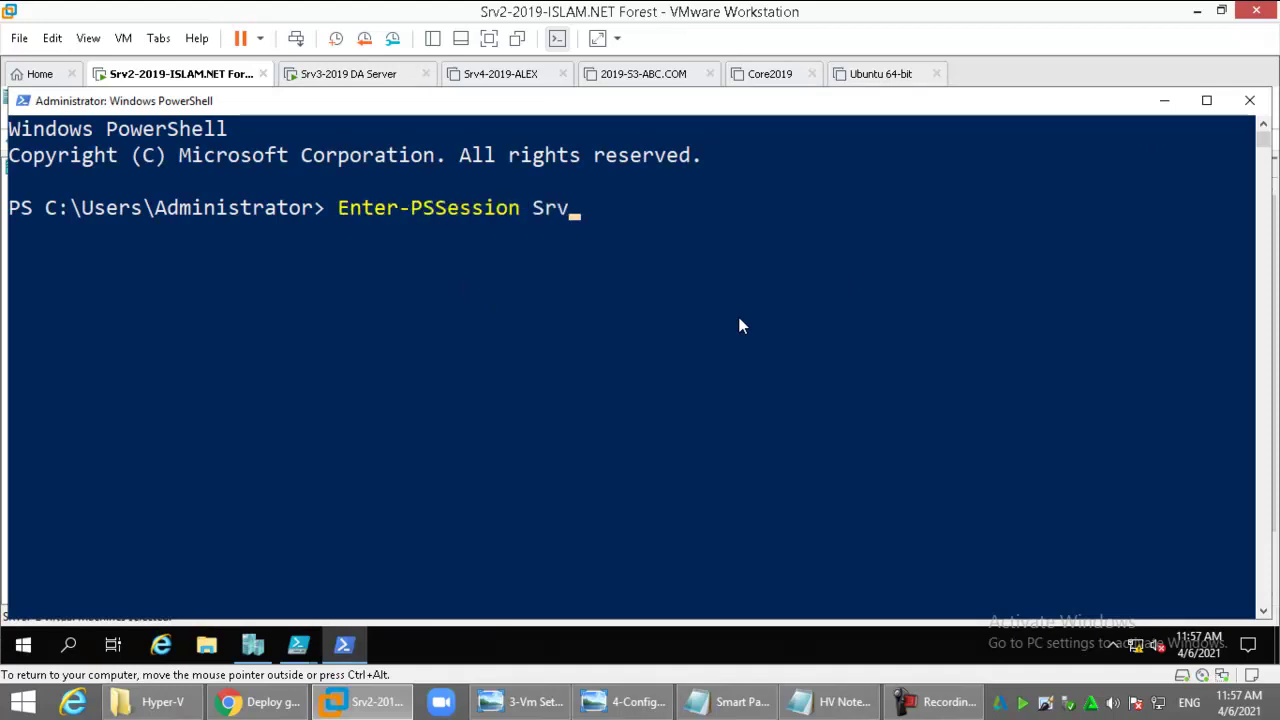
pyautogui.press('Return')
# - Clear the console at the root of C: and list all virtual machine properties with Get-VM | fl *
pyautogui.write('cd\\')
pyautogui.press('Return')
pyautogui.write('cls')
pyautogui.press('Return')
pyautogui.write('get-vm')
pyautogui.press('Tab')
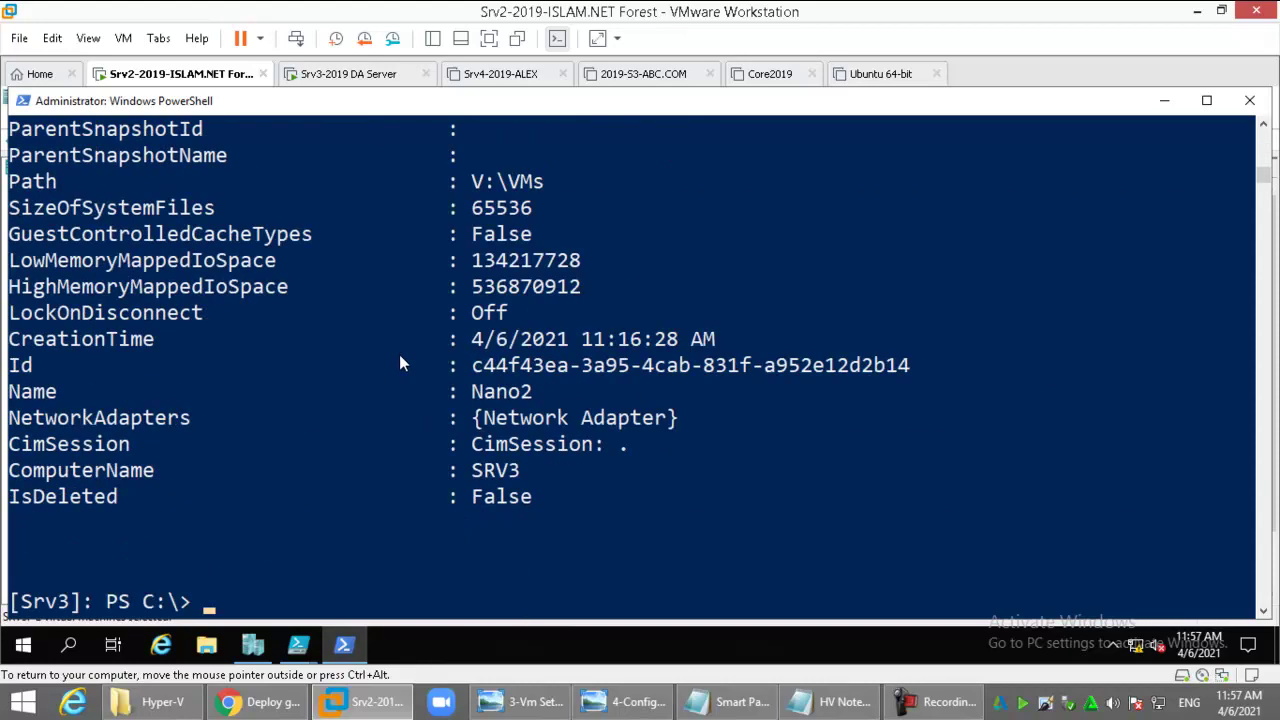
# - Find HV-Core's VMId in the output and select the paging subfolder with the same ID on the Srv3 machine
pyautogui.scroll(20, 400, 356)
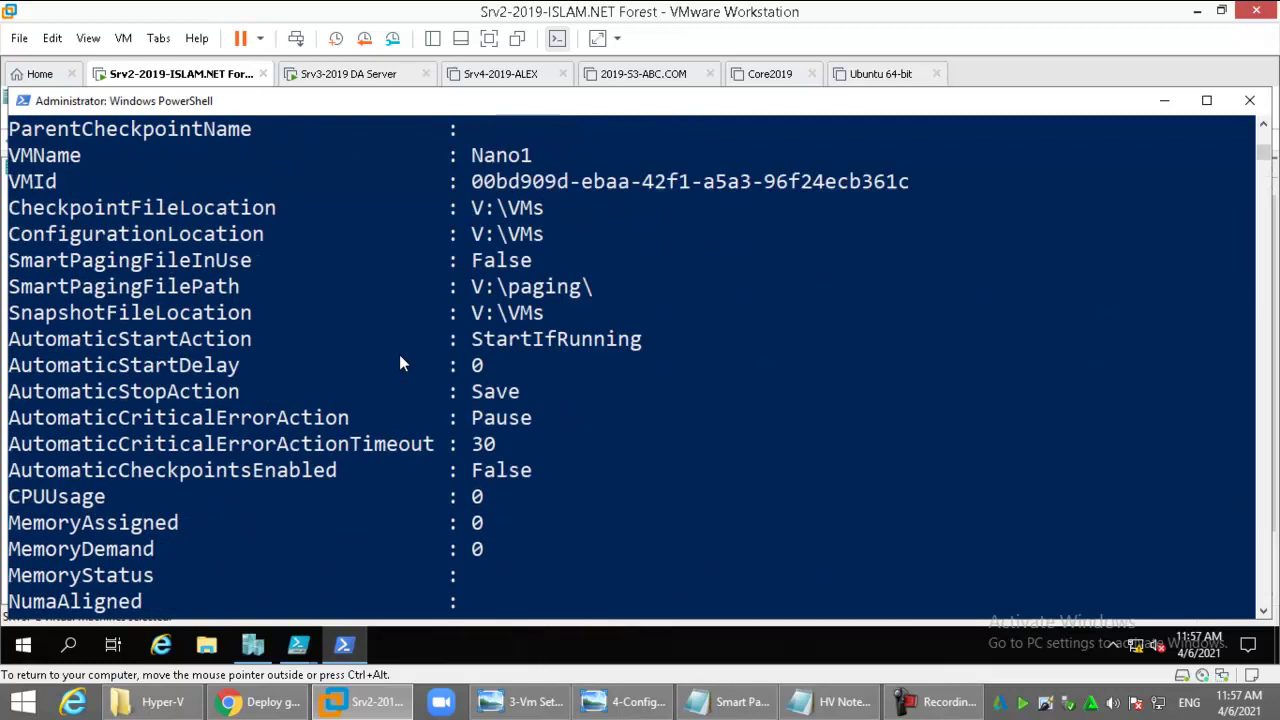
pyautogui.scroll(20, 400, 356)
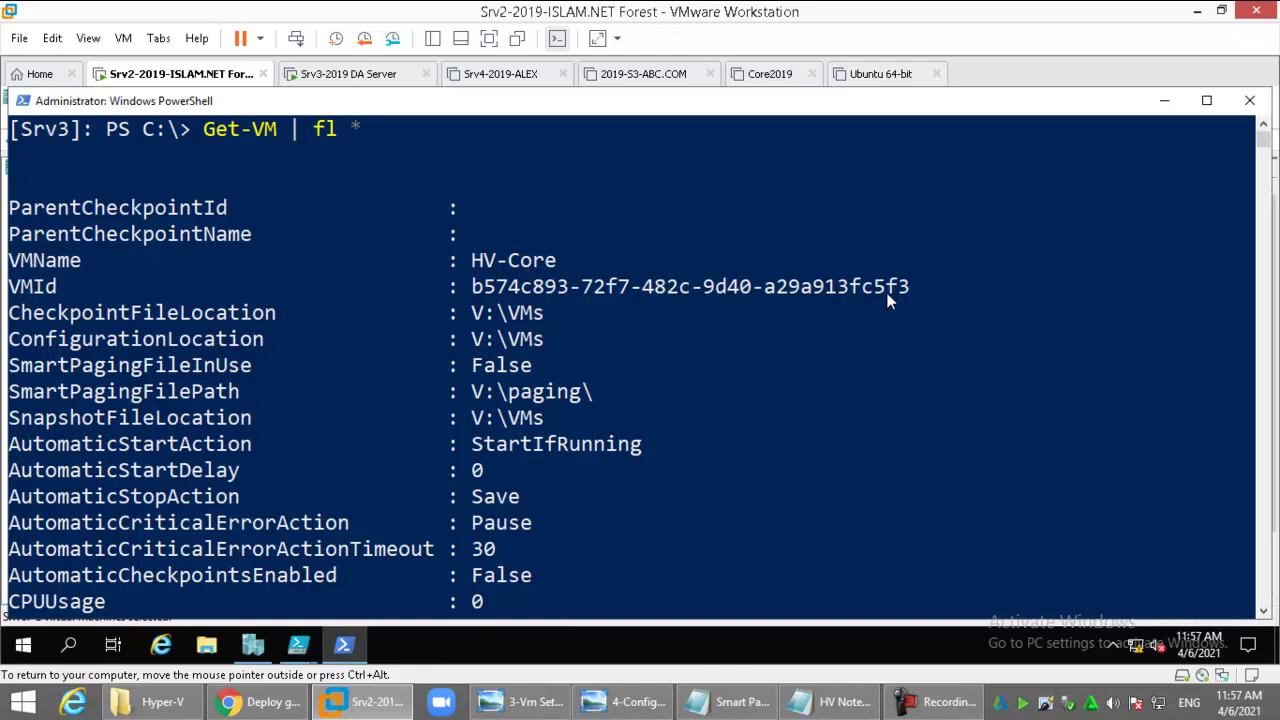
pyautogui.click(318, 74)
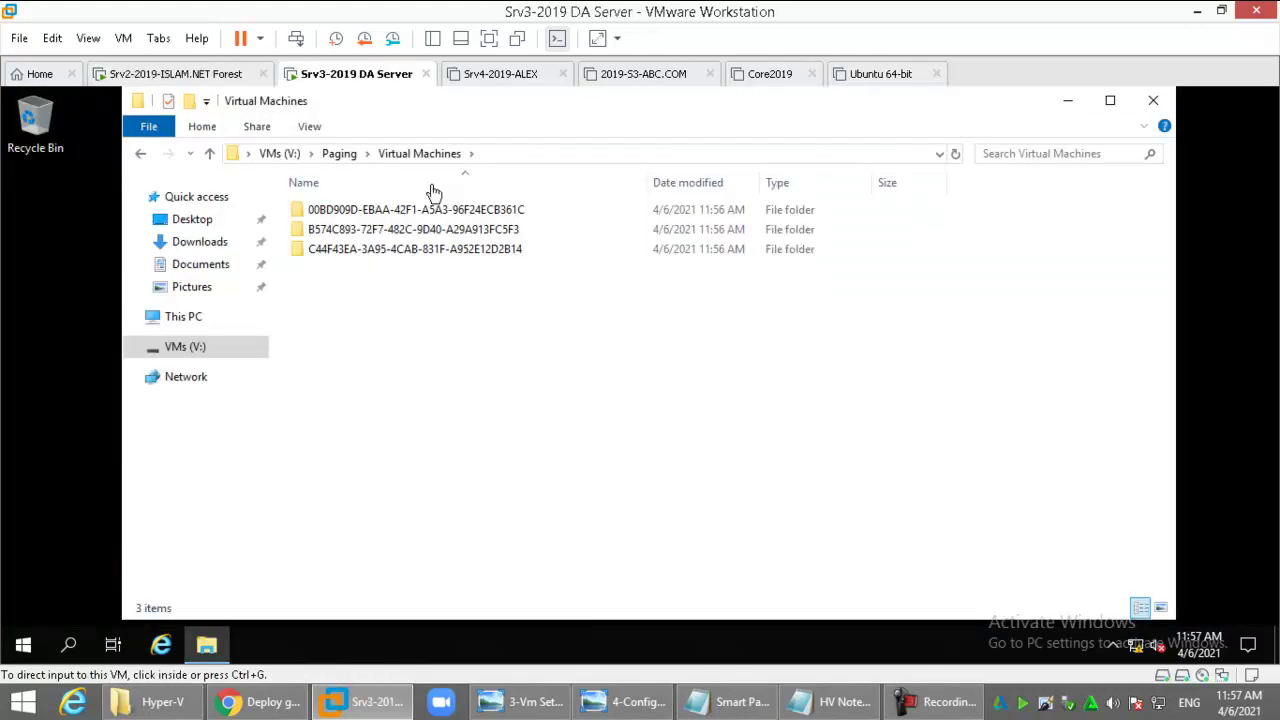
pyautogui.click(509, 230)
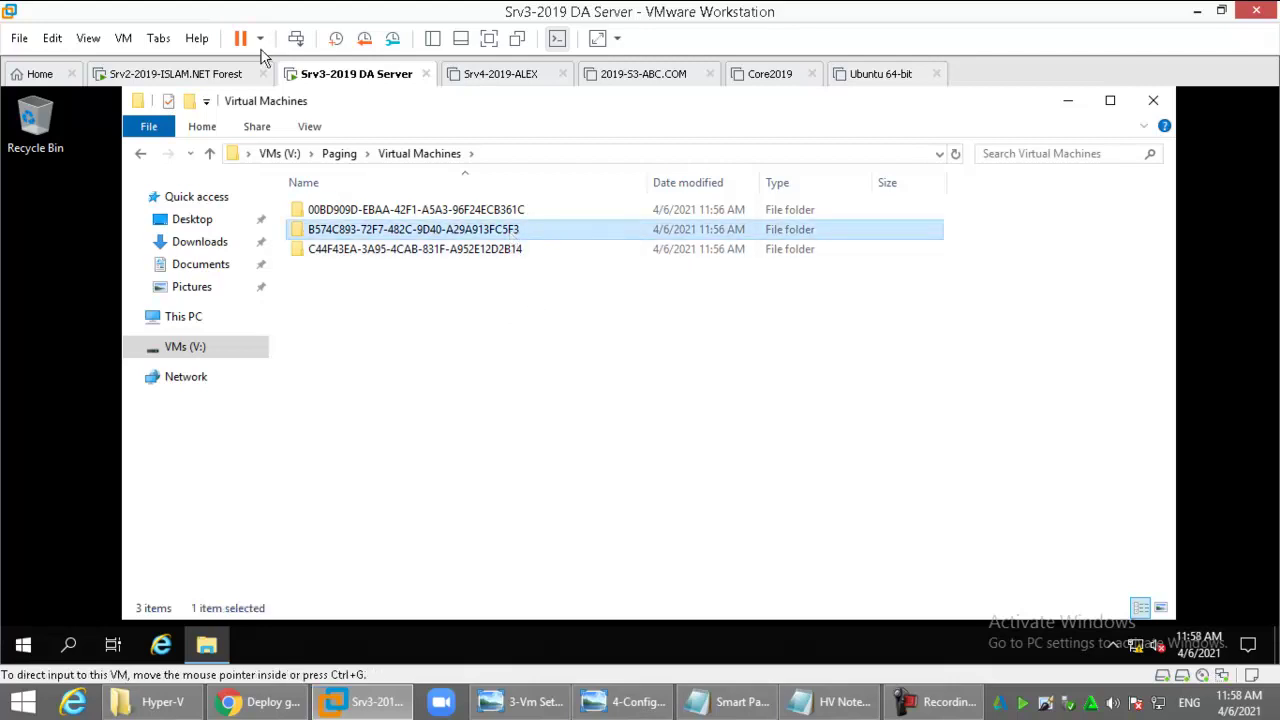
# - Find Nano1's VMId in the Srv2 console output and select the paging subfolder with the same ID on Srv3
pyautogui.click(240, 74)
pyautogui.scroll(-20, 620, 395)
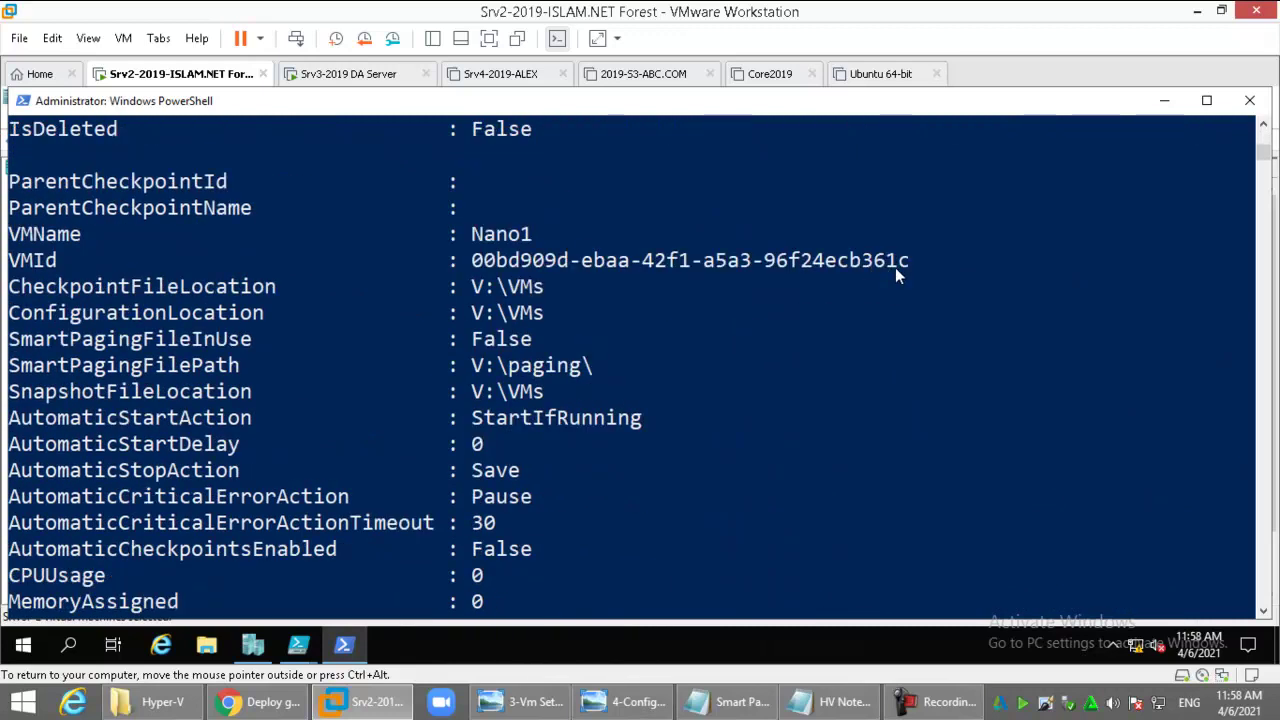
pyautogui.click(348, 74)
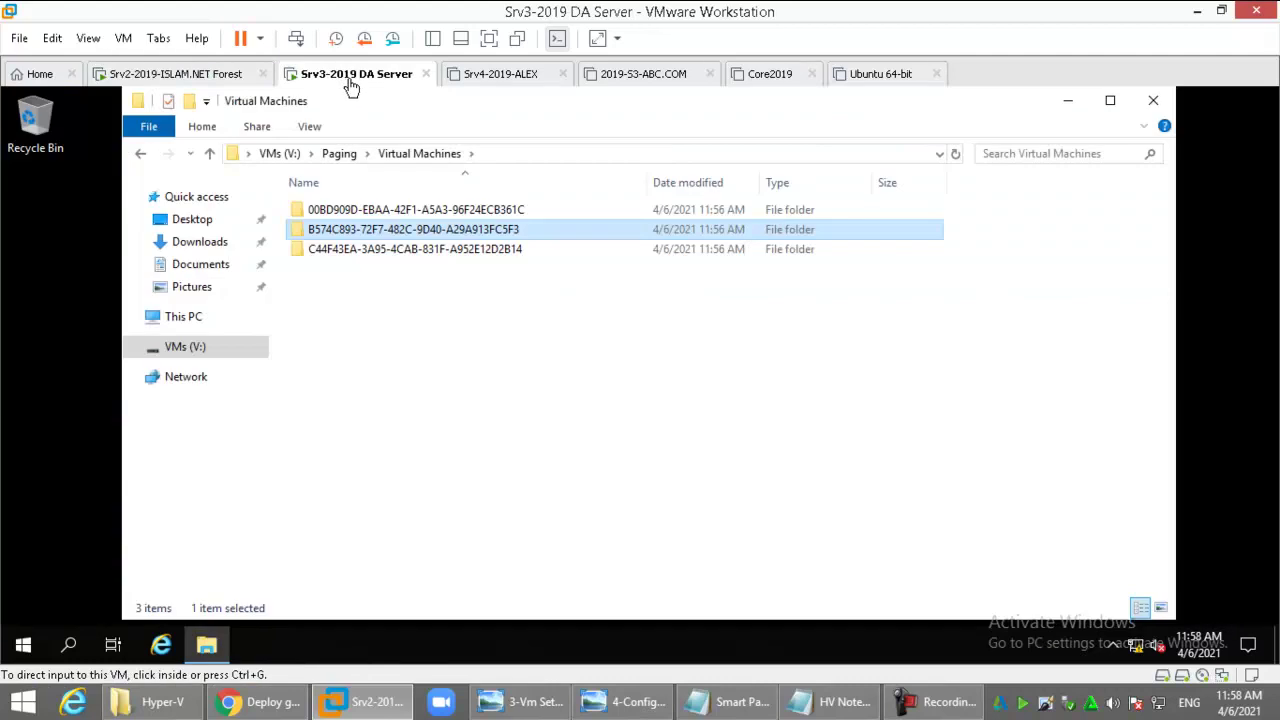
pyautogui.click(528, 209)
pyautogui.keyDown('ctrl'); pyautogui.click(520, 229); pyautogui.keyUp('ctrl')
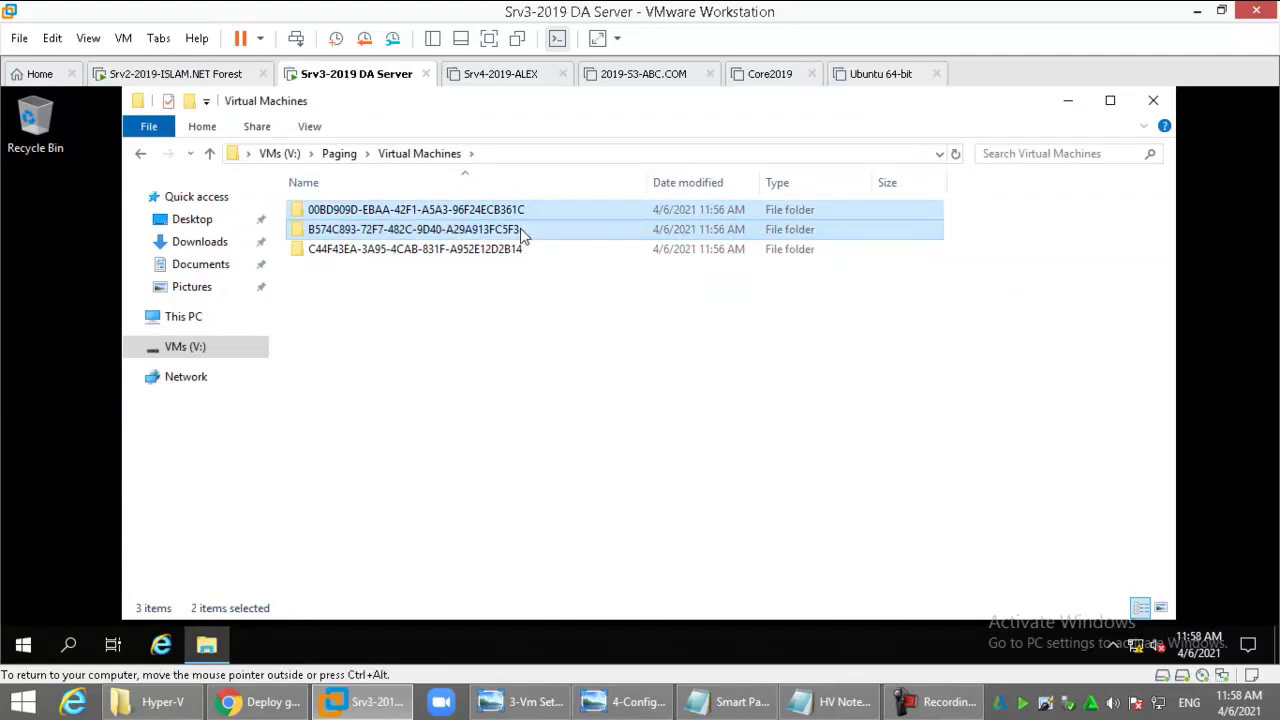
pyautogui.click(541, 356)
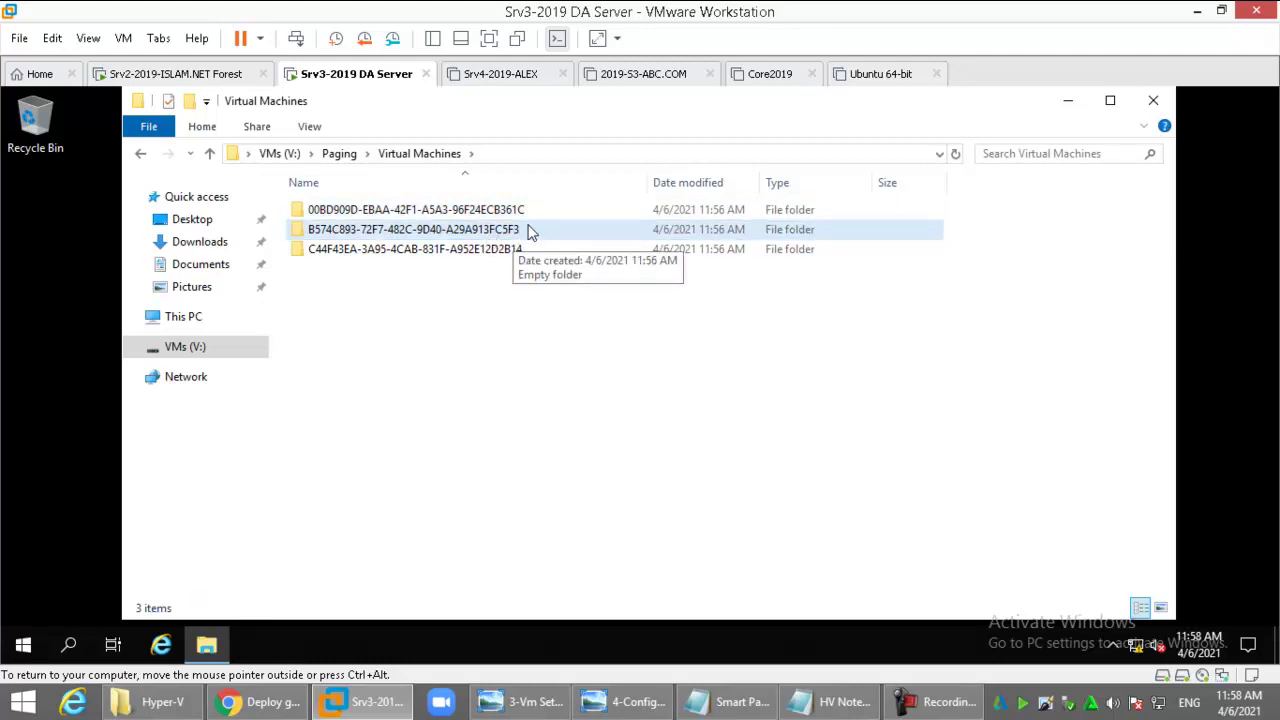
pyautogui.click(517, 209)
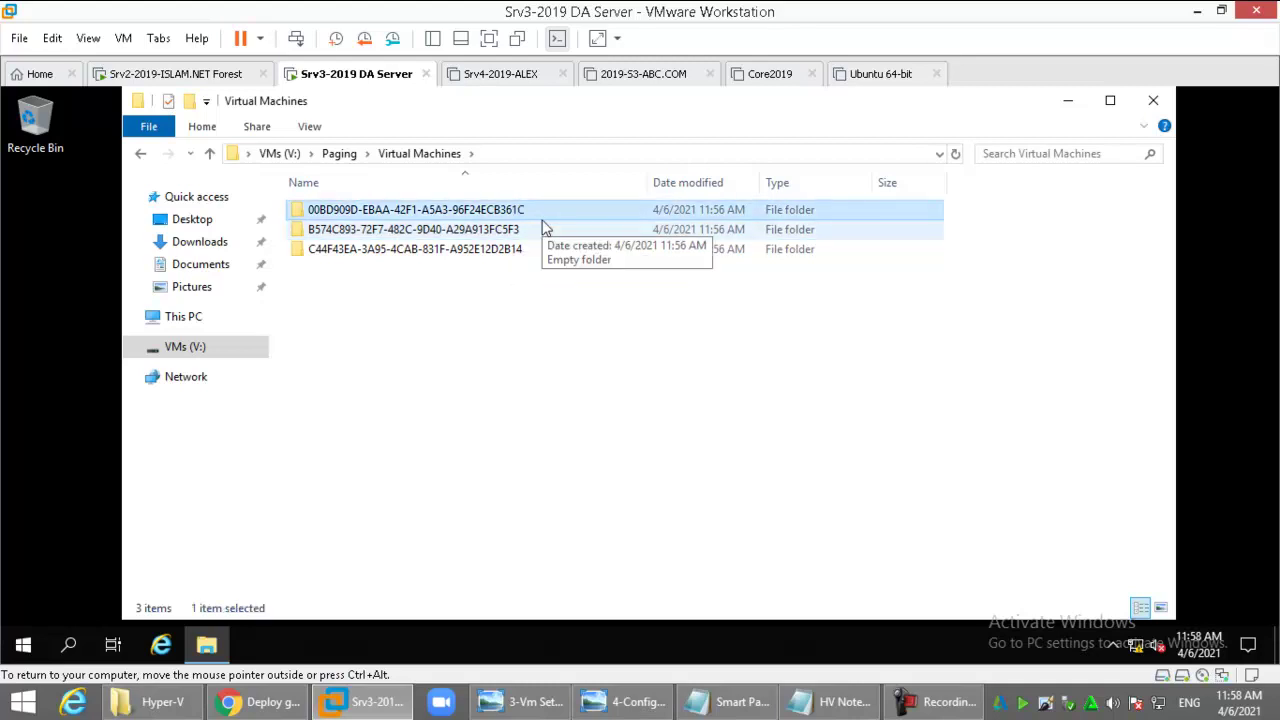
# - Return to the Srv2 machine and close the remote session's PowerShell window
pyautogui.click(176, 74)
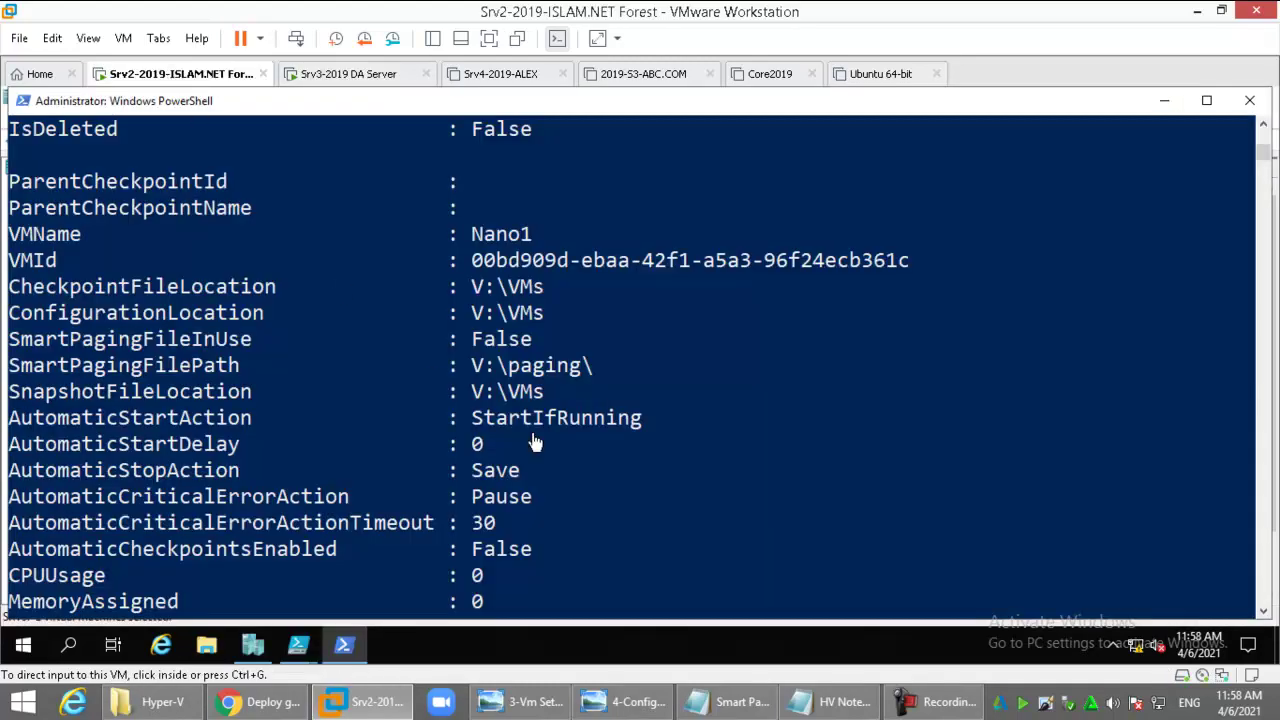
pyautogui.click(1249, 101)
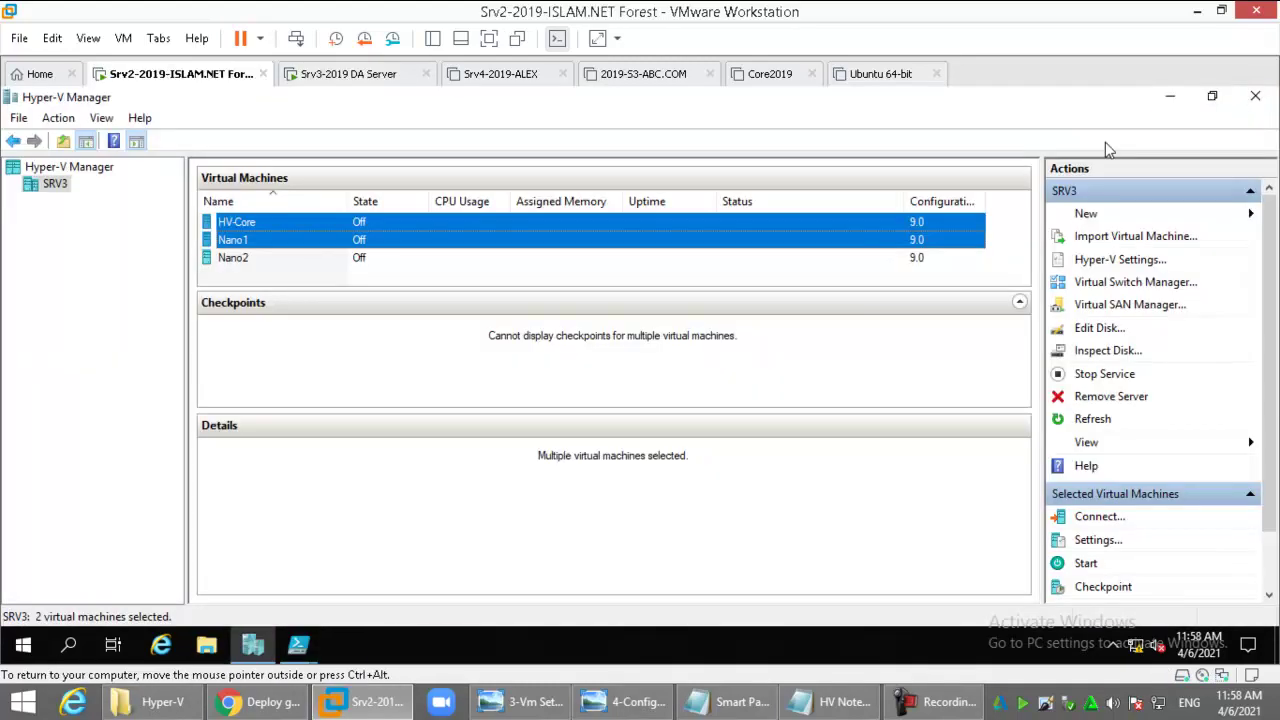
# - Start the Nano1 virtual machine and refresh SRV3's virtual machine list to check its assigned memory
pyautogui.click(286, 262)
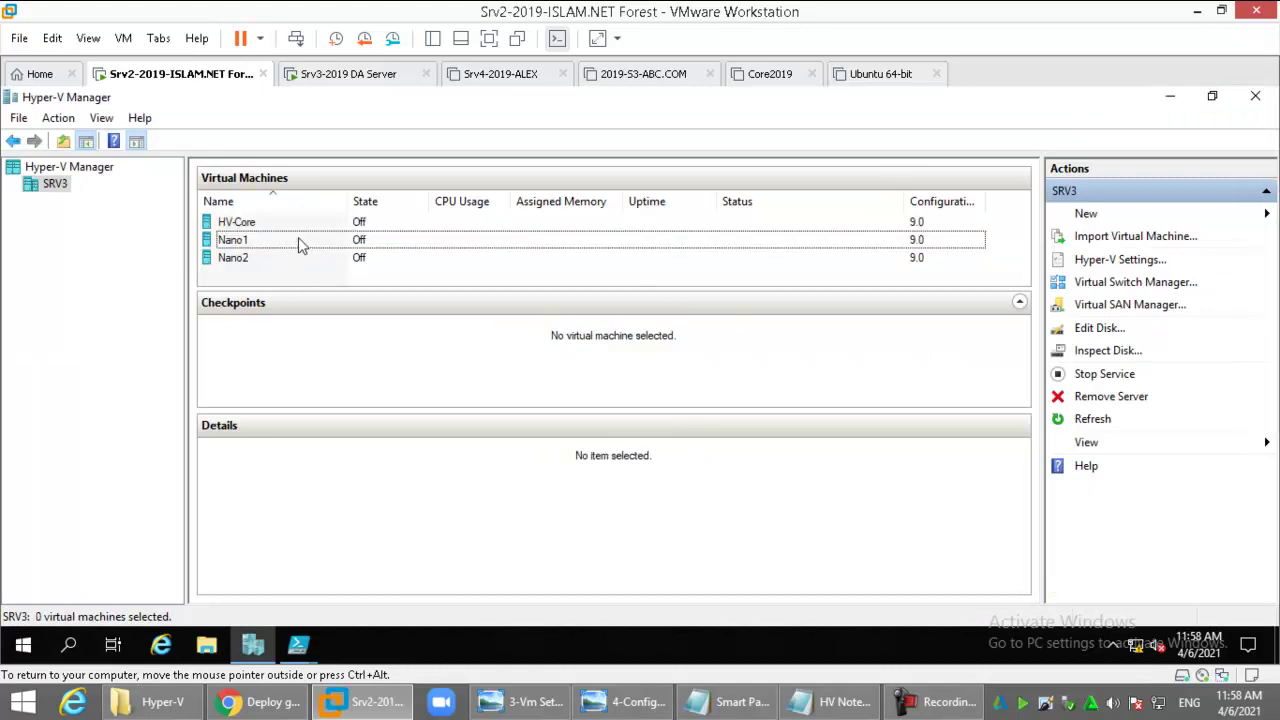
pyautogui.click(298, 239)
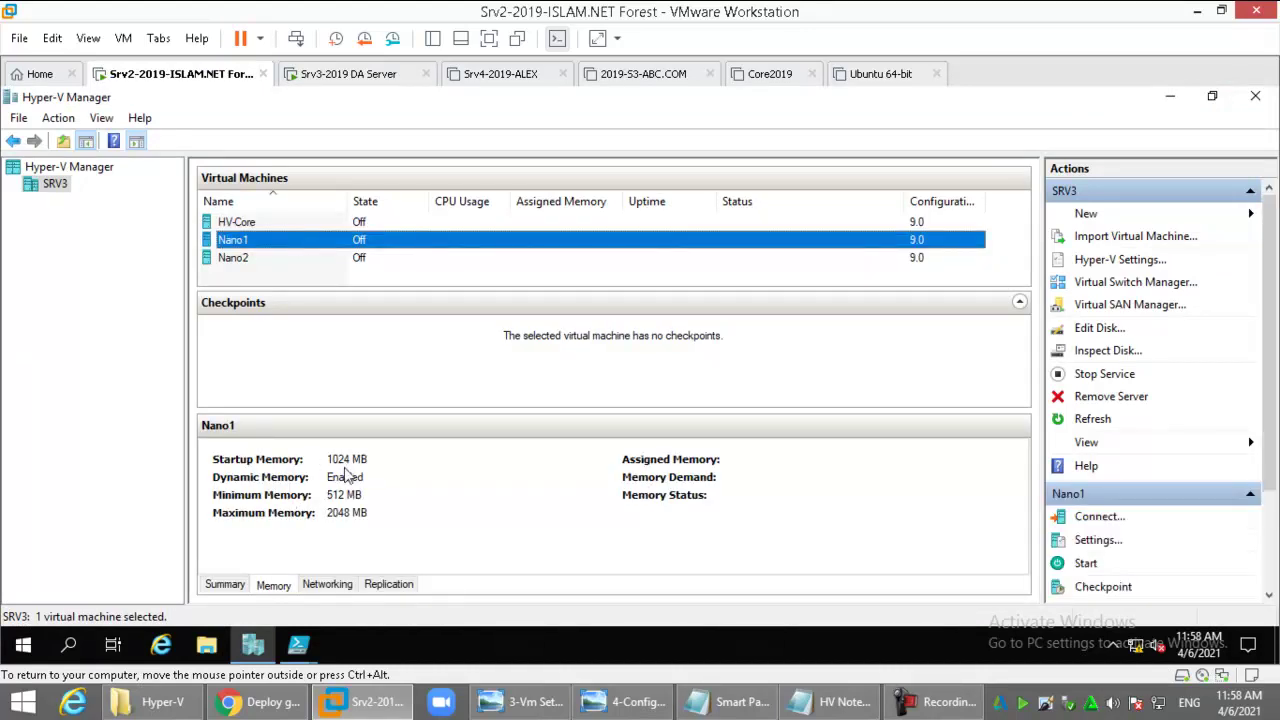
pyautogui.rightClick(357, 243)
pyautogui.click(406, 296)
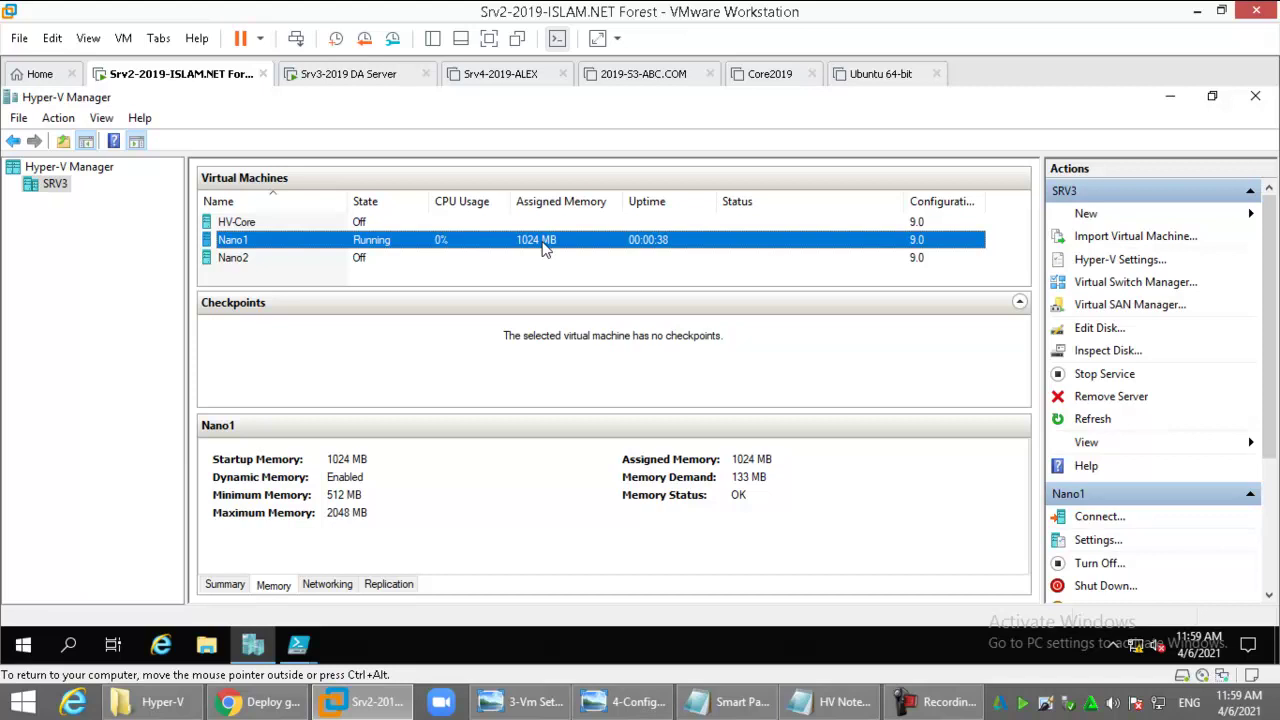
pyautogui.click(1090, 420)
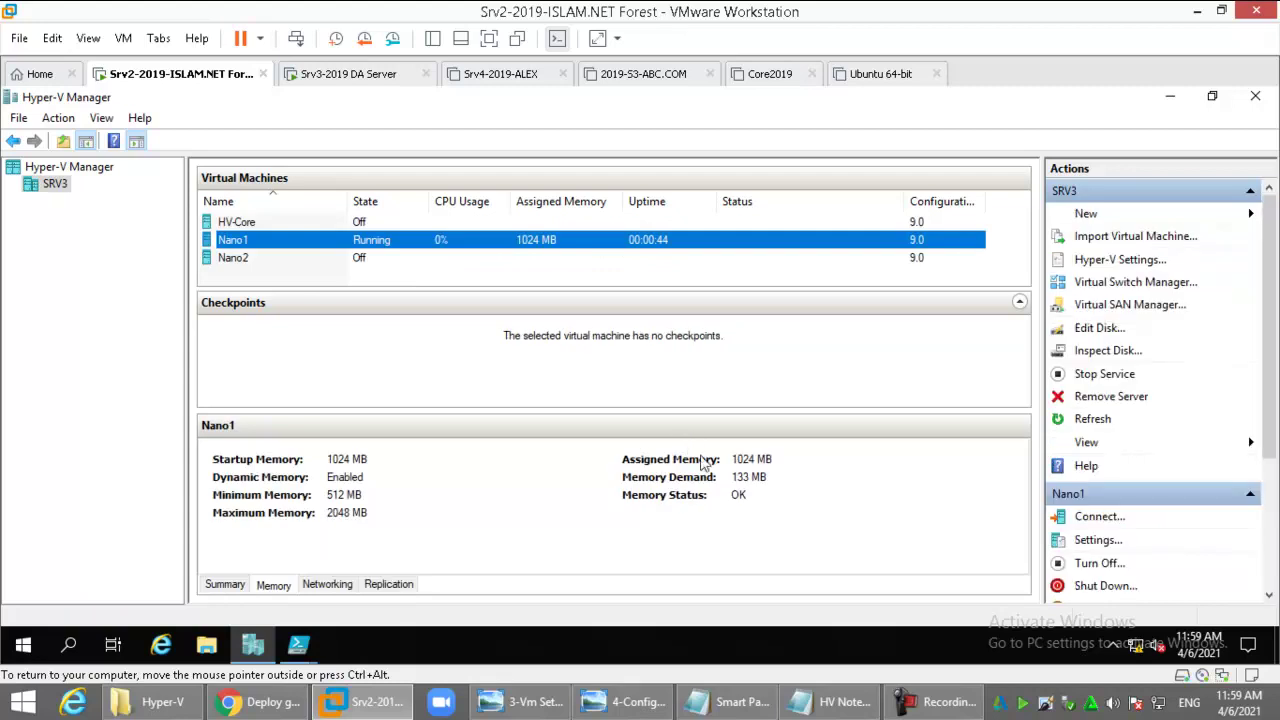
pyautogui.click(940, 708)
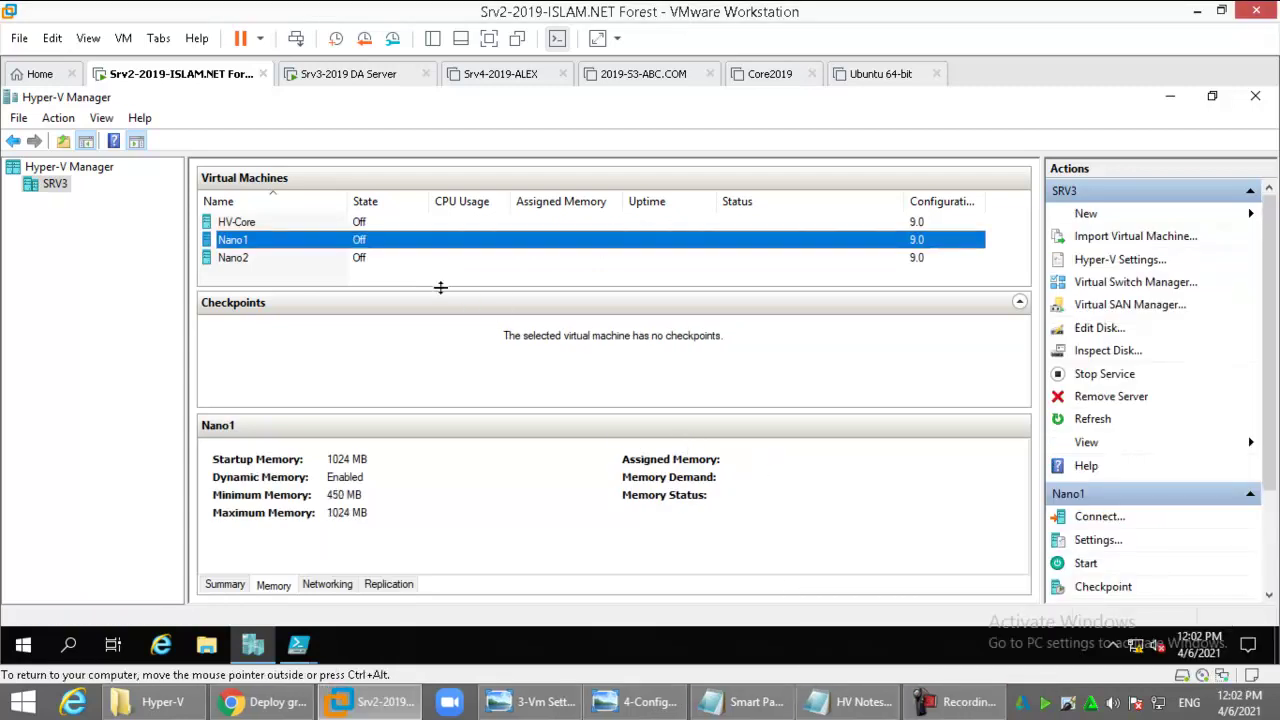
# - Enable Dynamic Memory on the Nano2 virtual machine with a maximum RAM of 1024 MB
pyautogui.click(285, 258)
pyautogui.rightClick(340, 258)
pyautogui.click(408, 293)
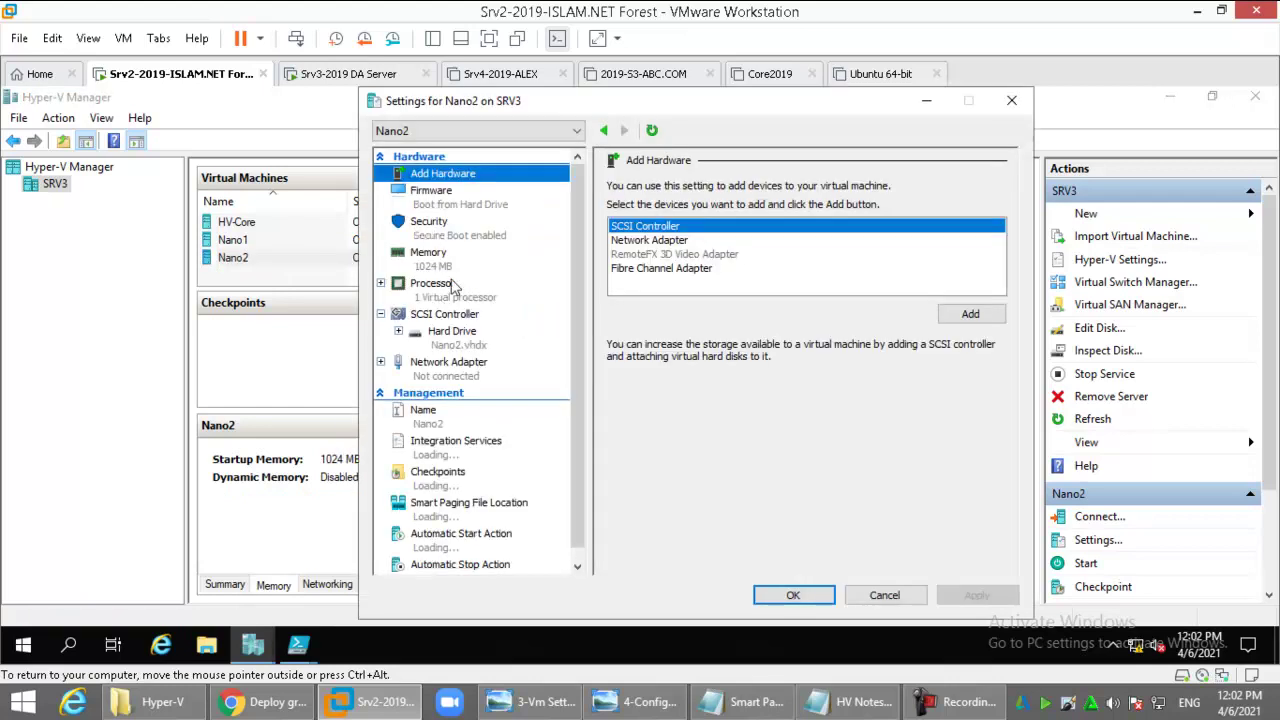
pyautogui.click(428, 255)
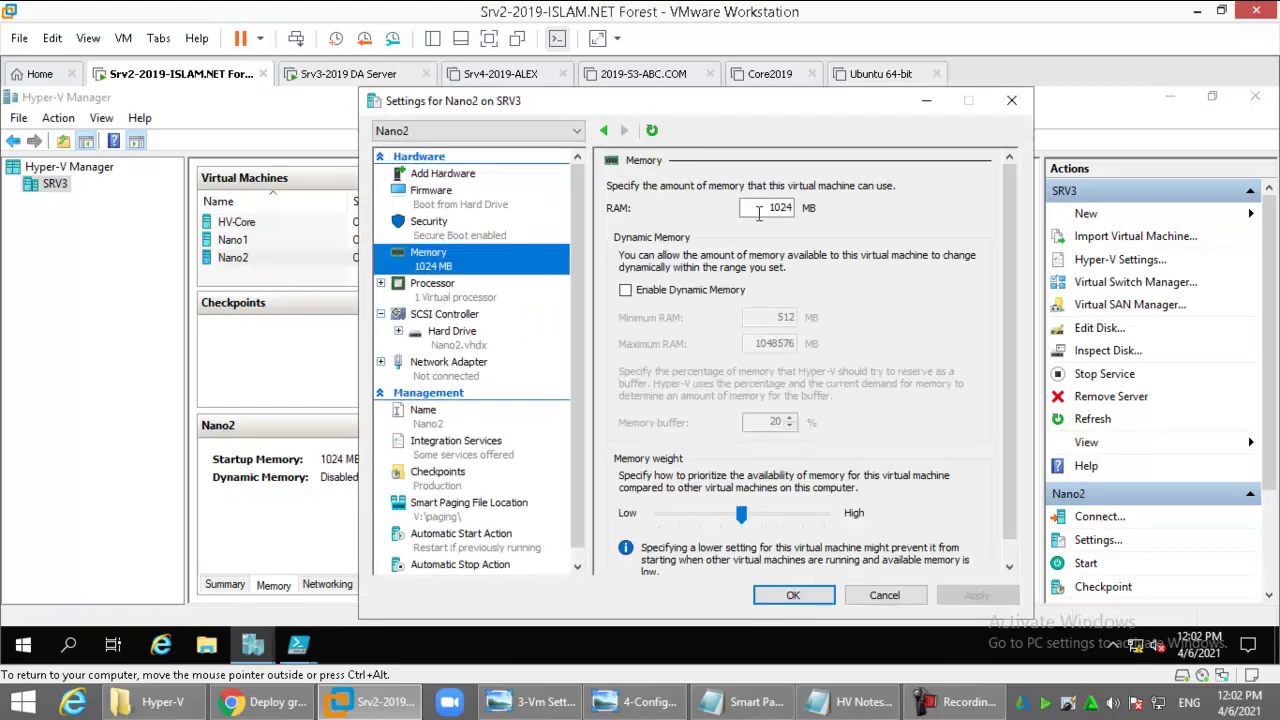
pyautogui.click(656, 291)
pyautogui.moveTo(748, 344); pyautogui.dragTo(908, 345)
pyautogui.write('1024')
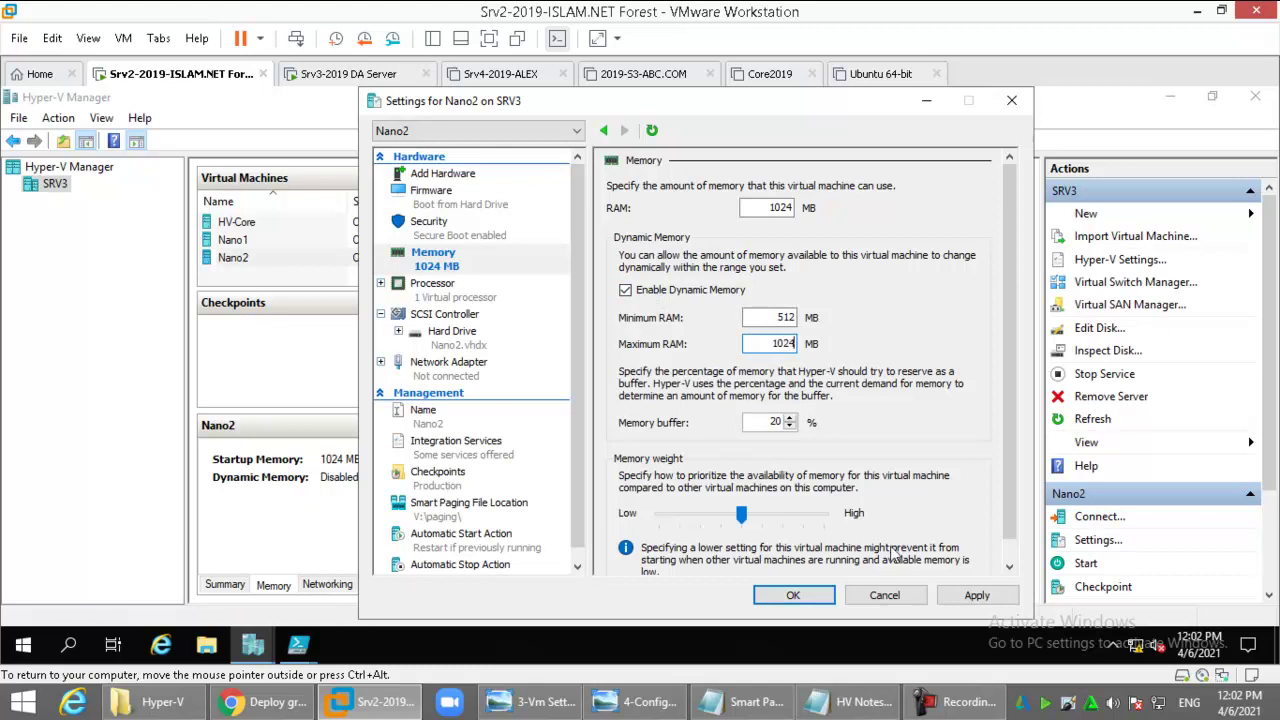
pyautogui.click(793, 595)
# - Start the Nano2 virtual machine and refresh SRV3's virtual machine list repeatedly to check its assigned memory
pyautogui.rightClick(368, 257)
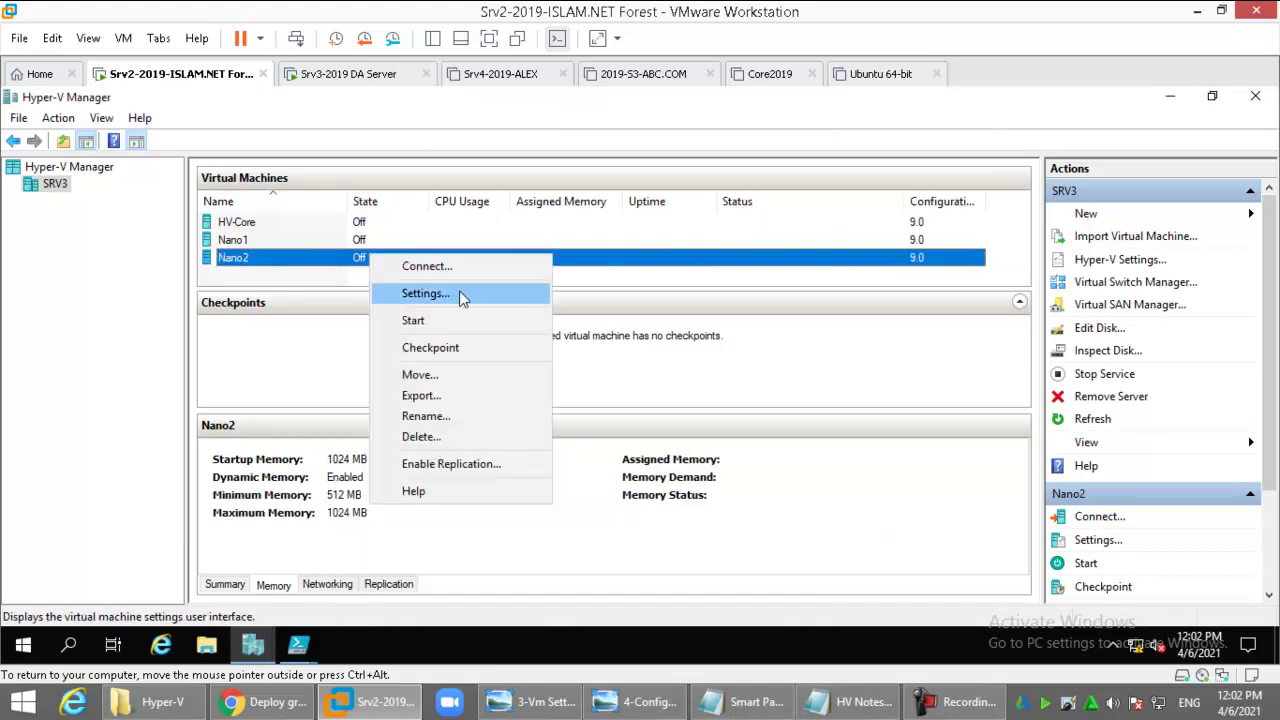
pyautogui.click(444, 322)
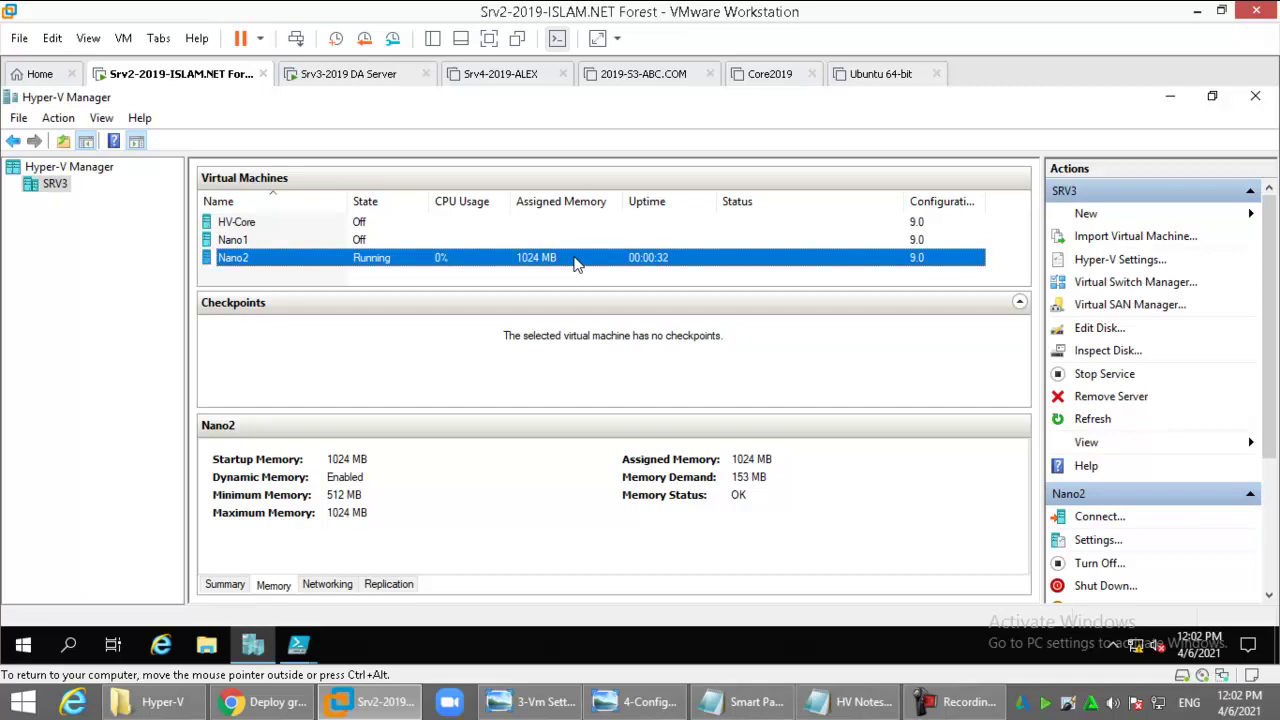
pyautogui.click(1085, 423)
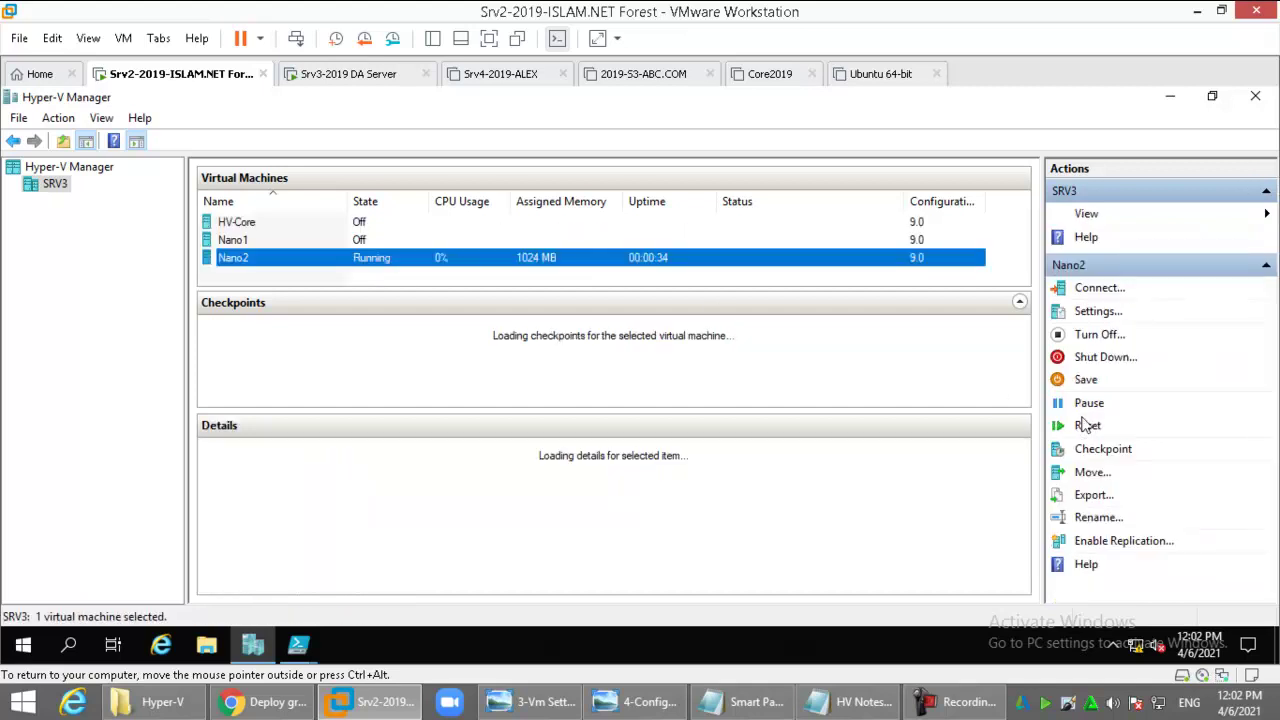
pyautogui.click(1085, 423)
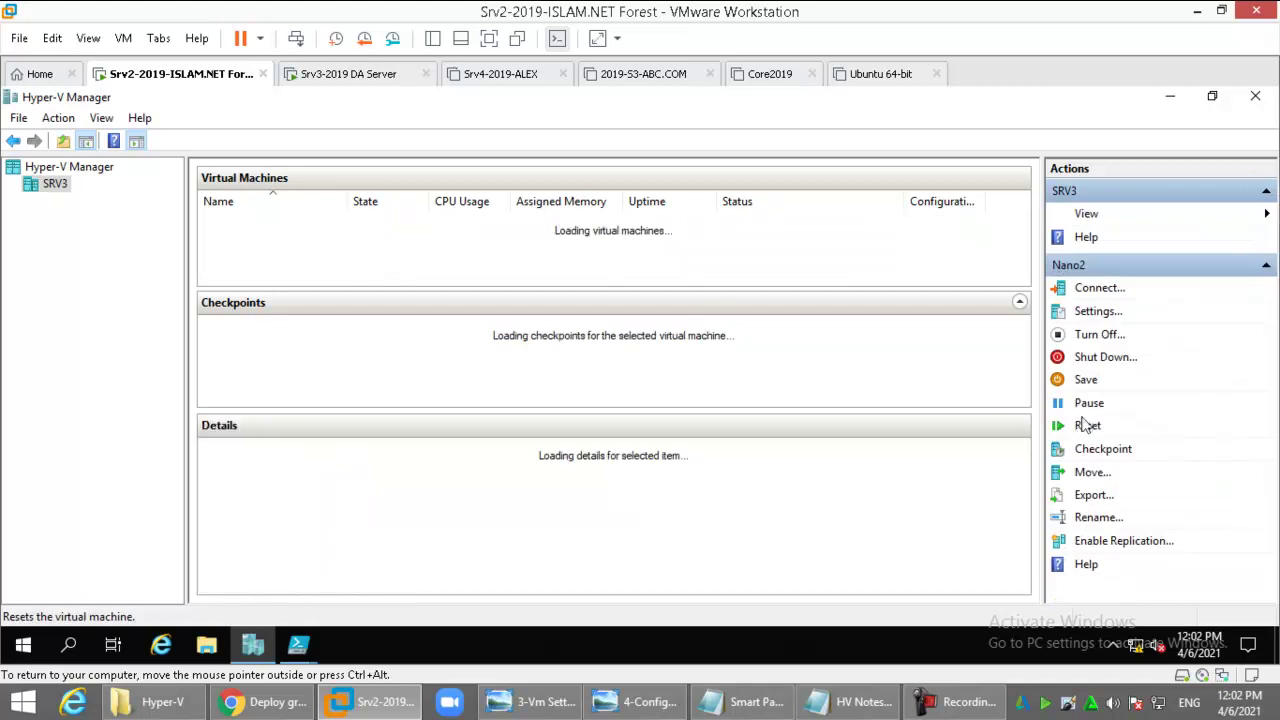
pyautogui.click(1085, 423)
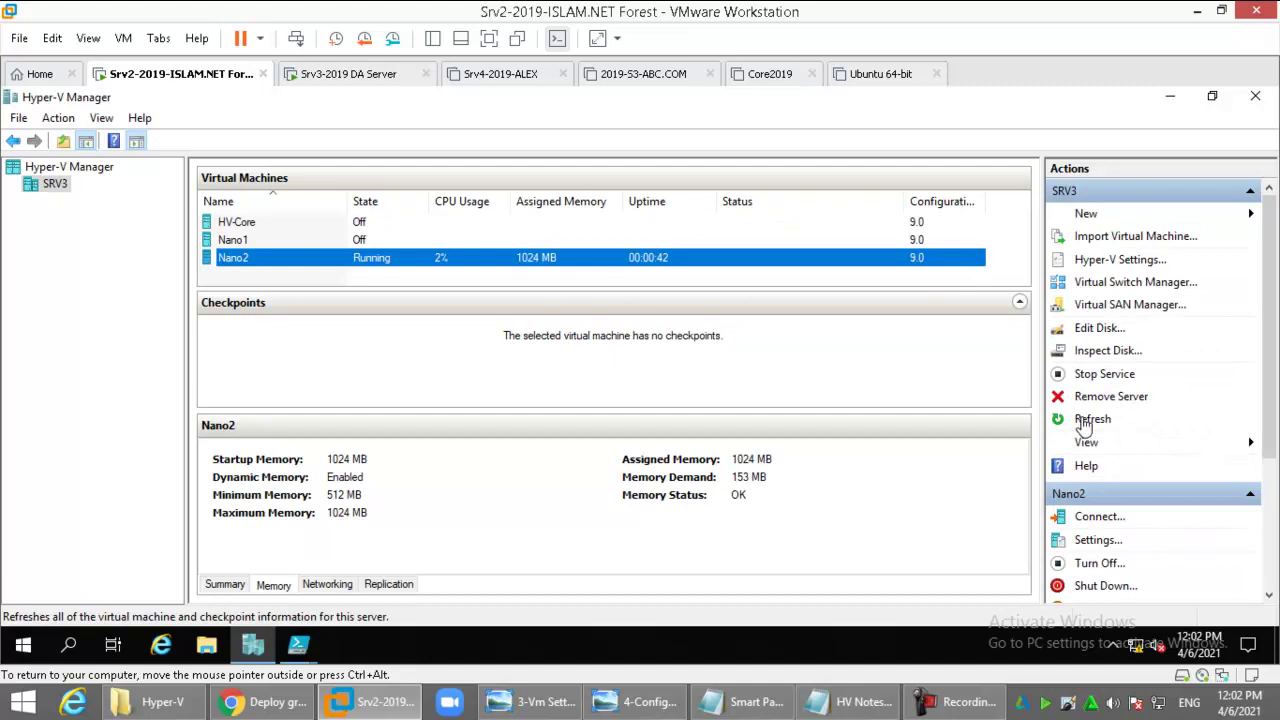
pyautogui.click(1085, 423)
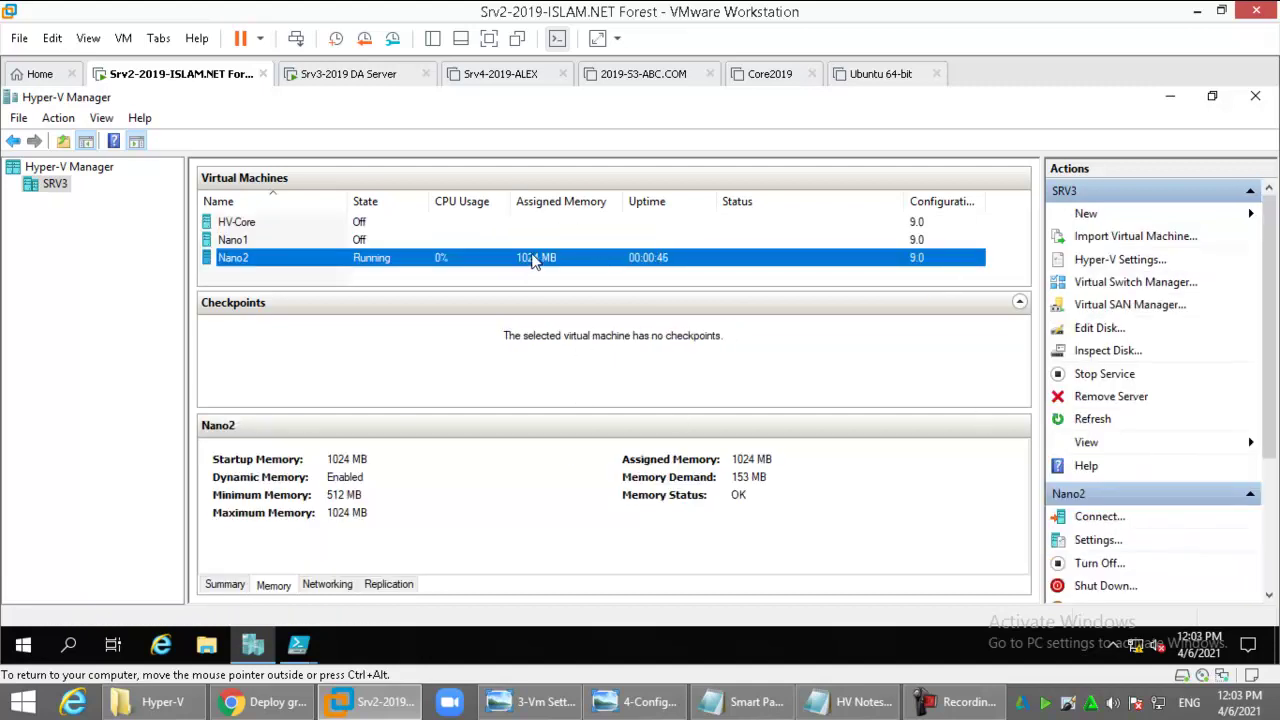
pyautogui.click(1085, 421)
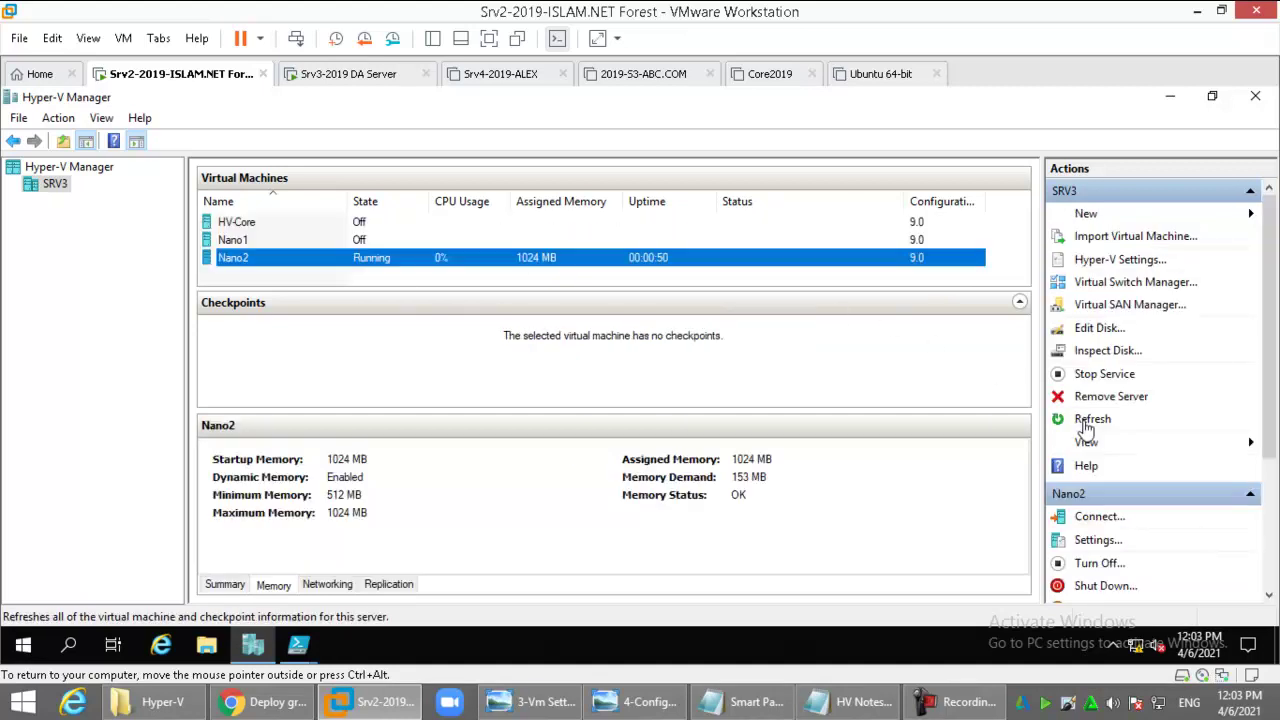
pyautogui.click(1087, 421)
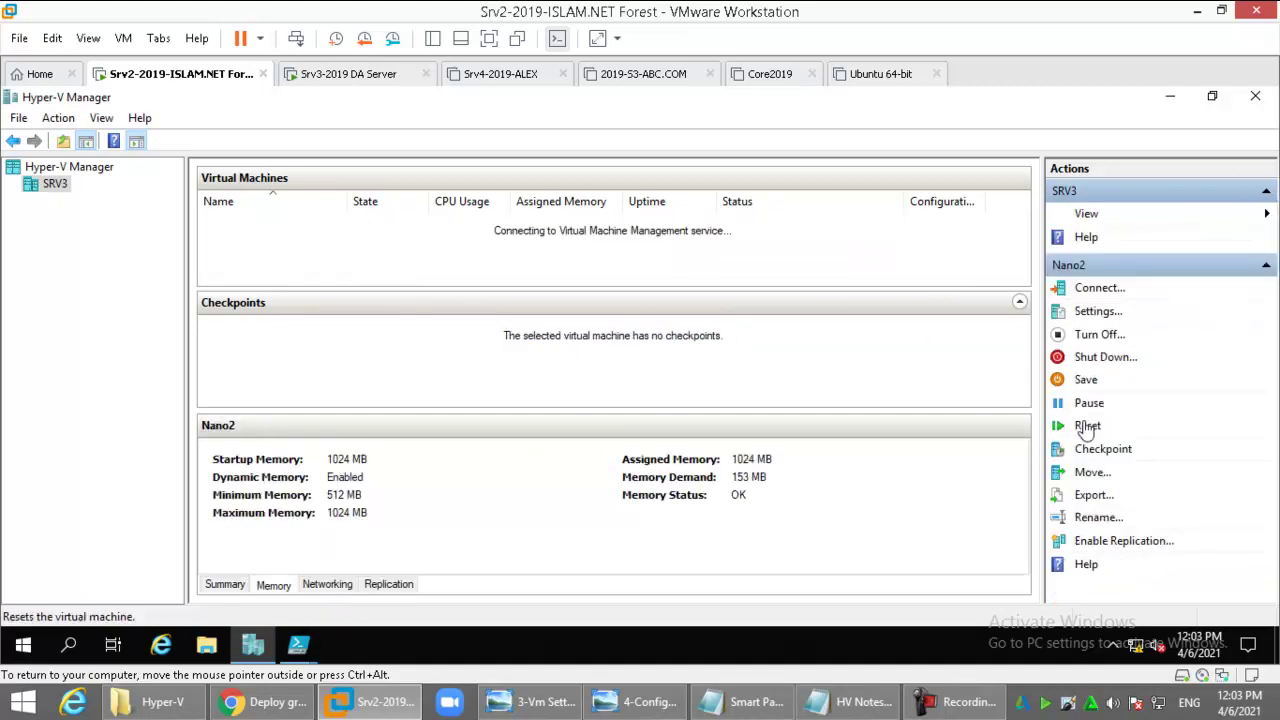
pyautogui.click(1085, 421)
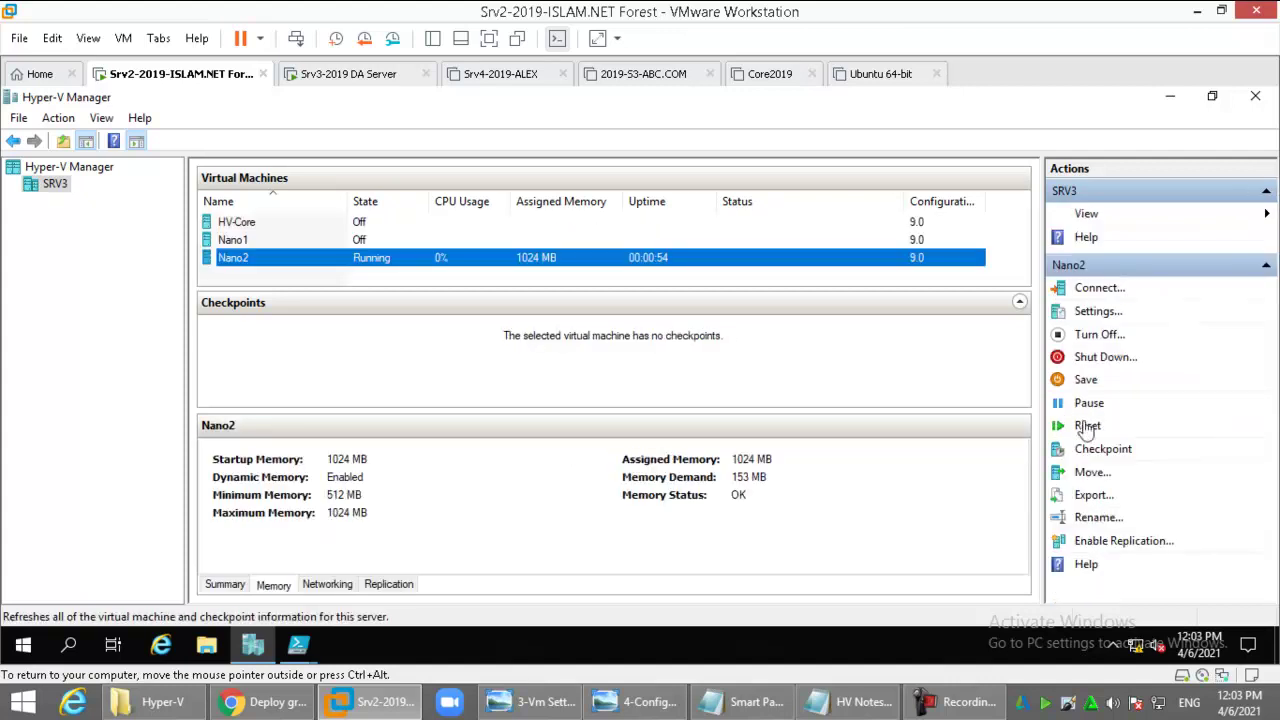
pyautogui.click(1085, 421)
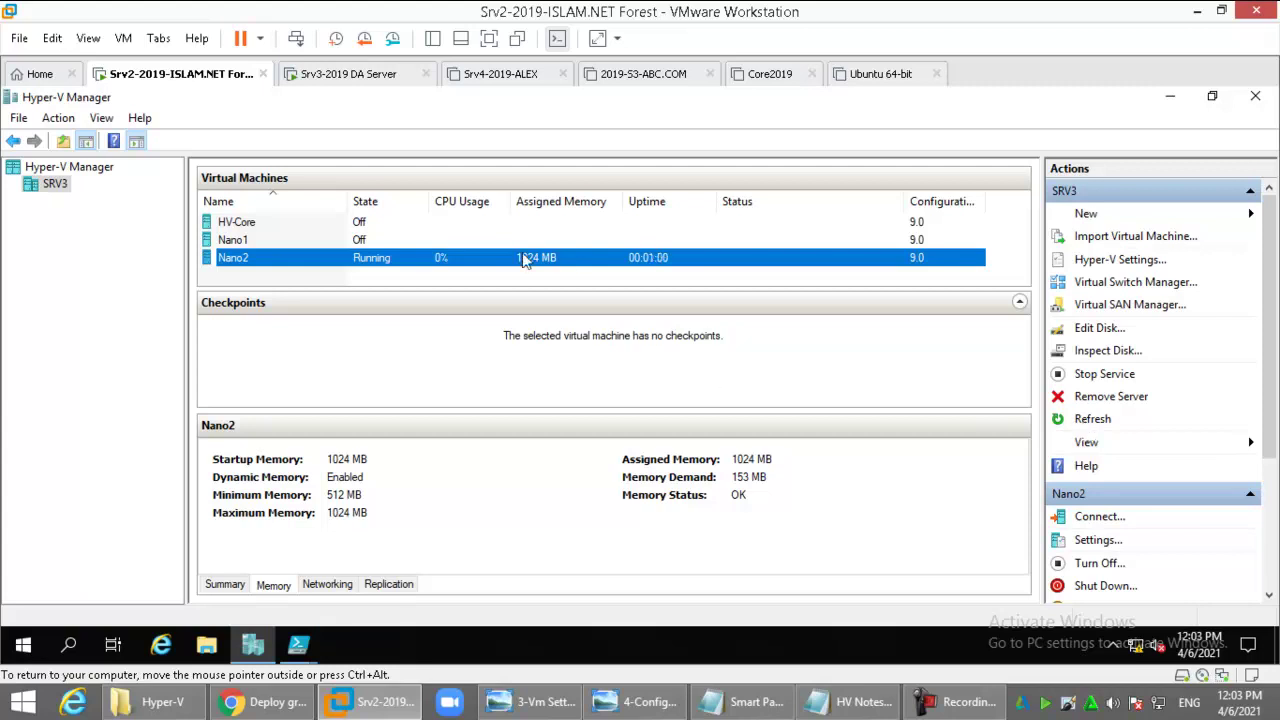
# - Select the running Nano2 virtual machine to check its assigned memory and memory demand
pyautogui.click(955, 701)
pyautogui.click(1193, 613)
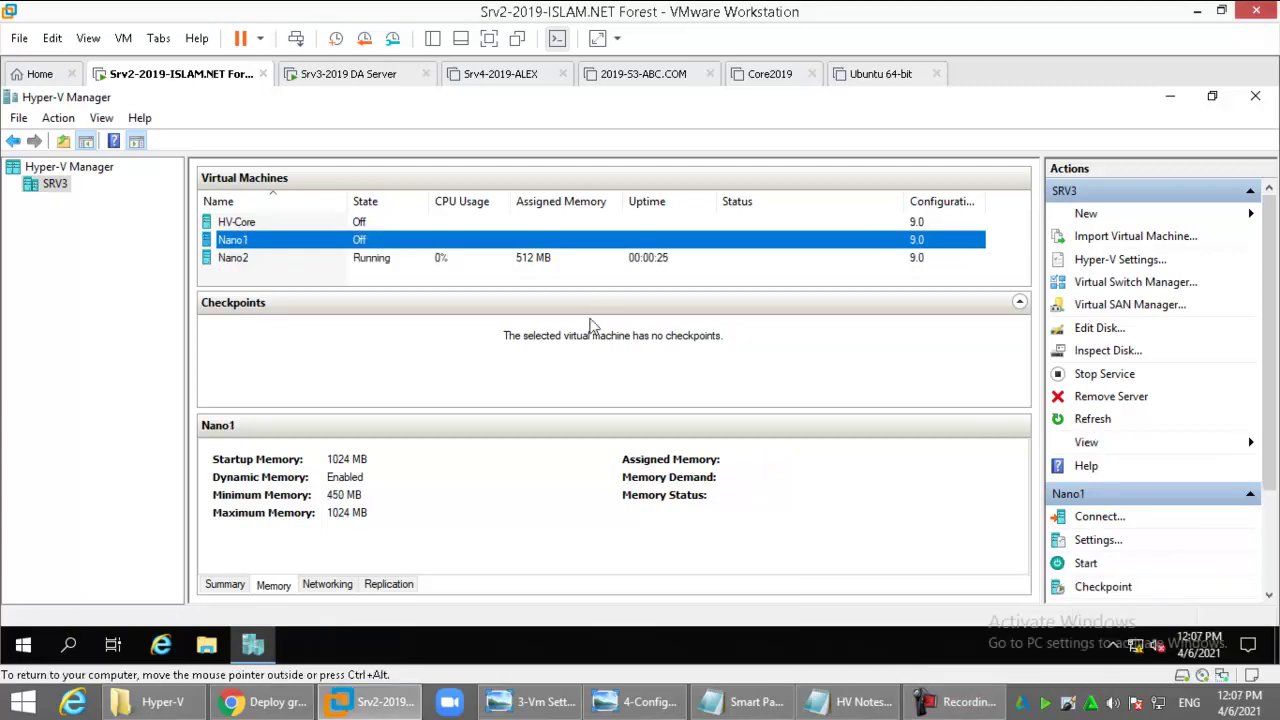
pyautogui.click(520, 260)
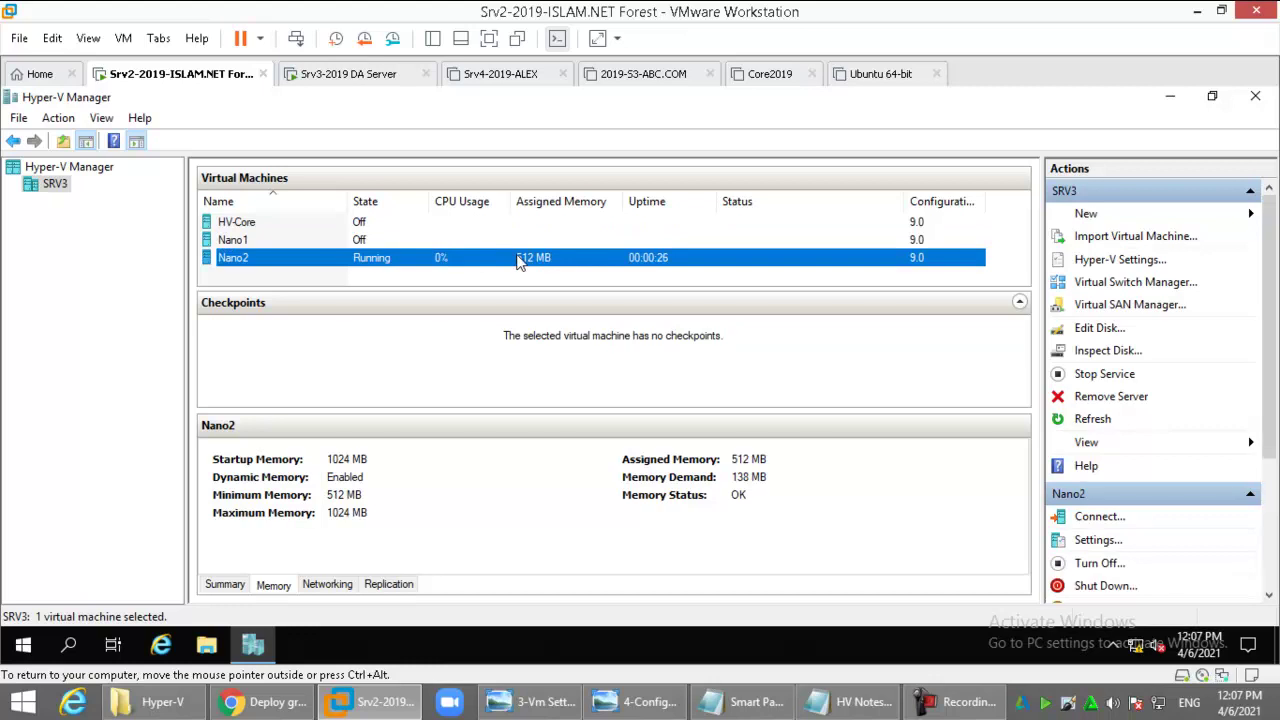
# - Set the HV-Core virtual machine's RAM to 4500 MB and try to start it
pyautogui.rightClick(301, 221)
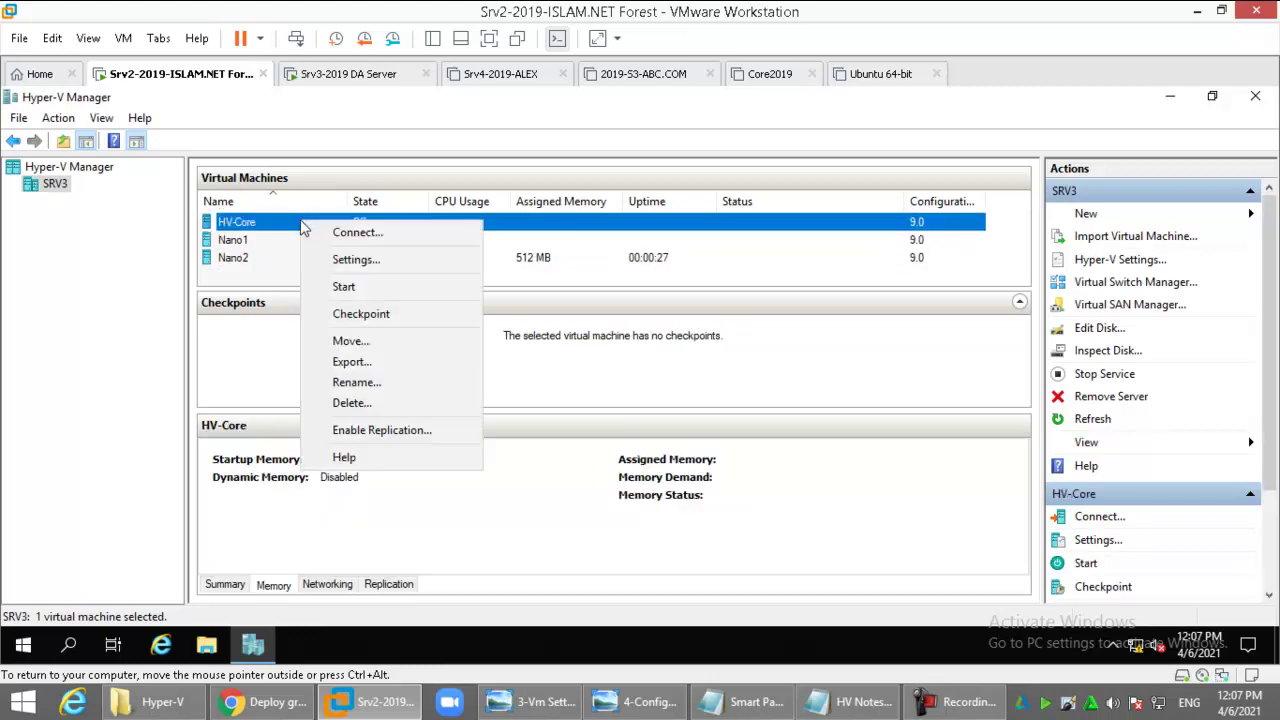
pyautogui.click(376, 261)
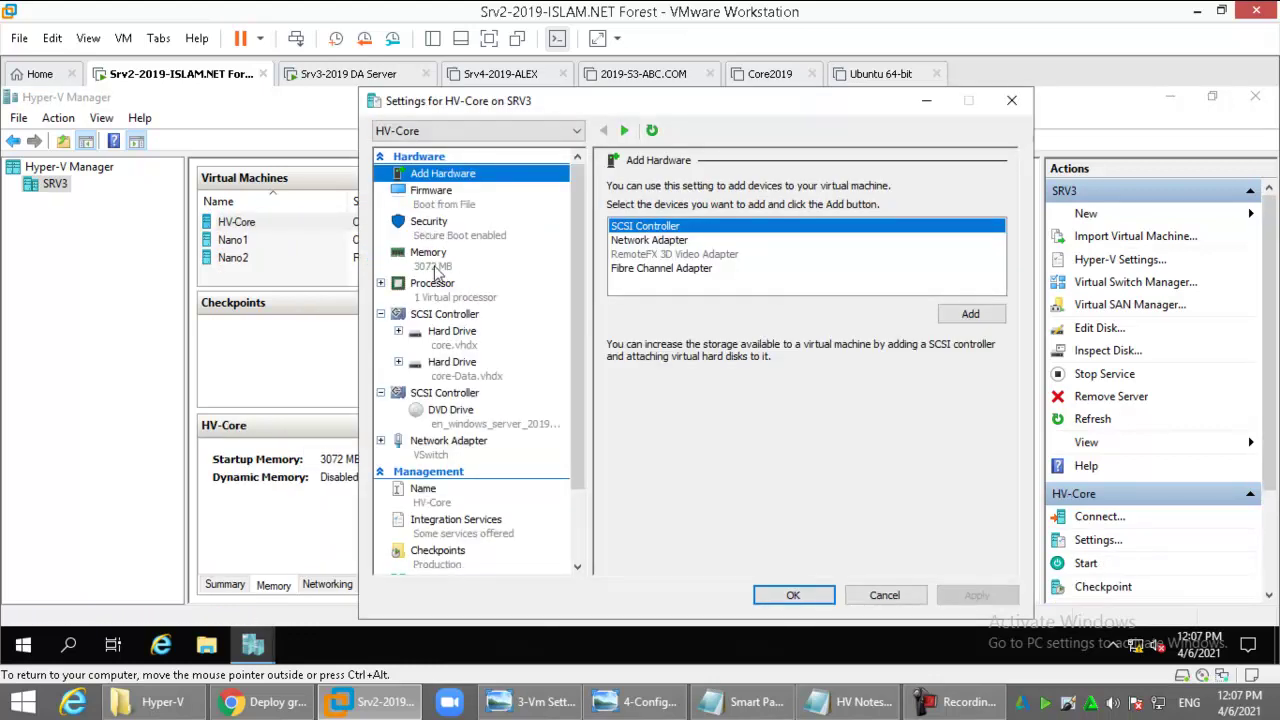
pyautogui.click(432, 262)
pyautogui.doubleClick(787, 208)
pyautogui.doubleClick(787, 208)
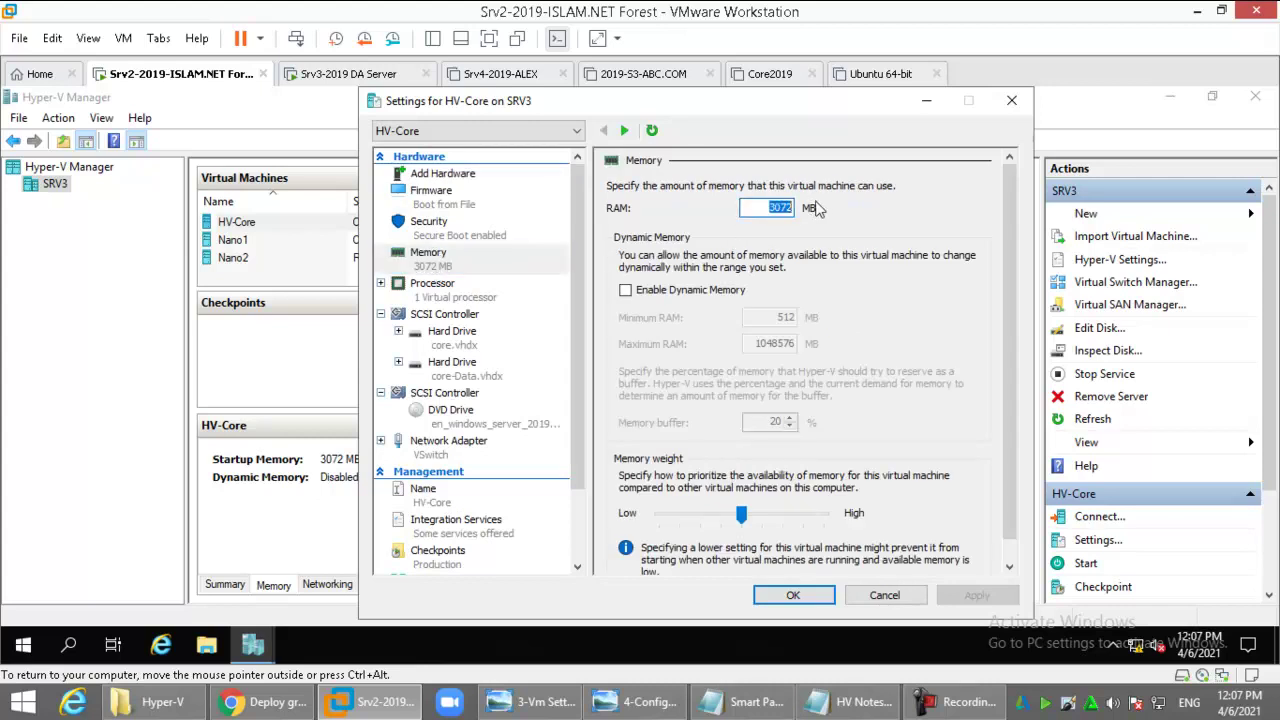
pyautogui.write('4500')
pyautogui.click(793, 595)
pyautogui.rightClick(390, 229)
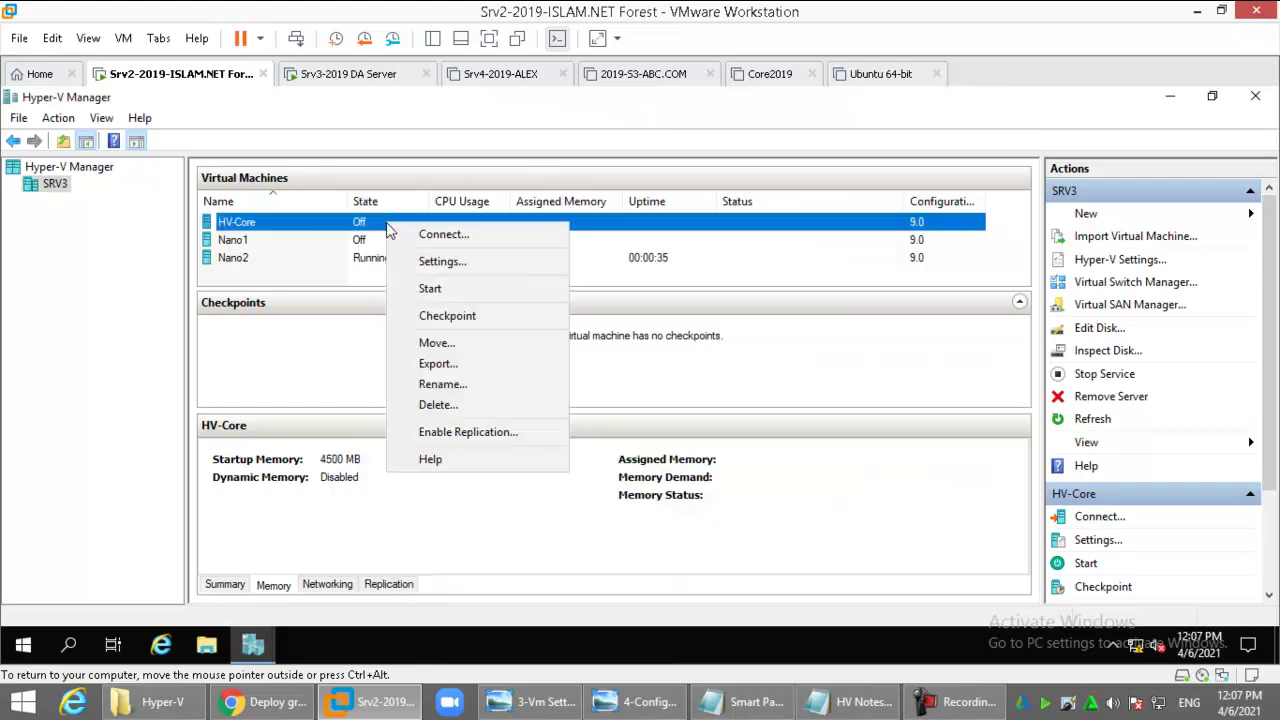
pyautogui.click(443, 288)
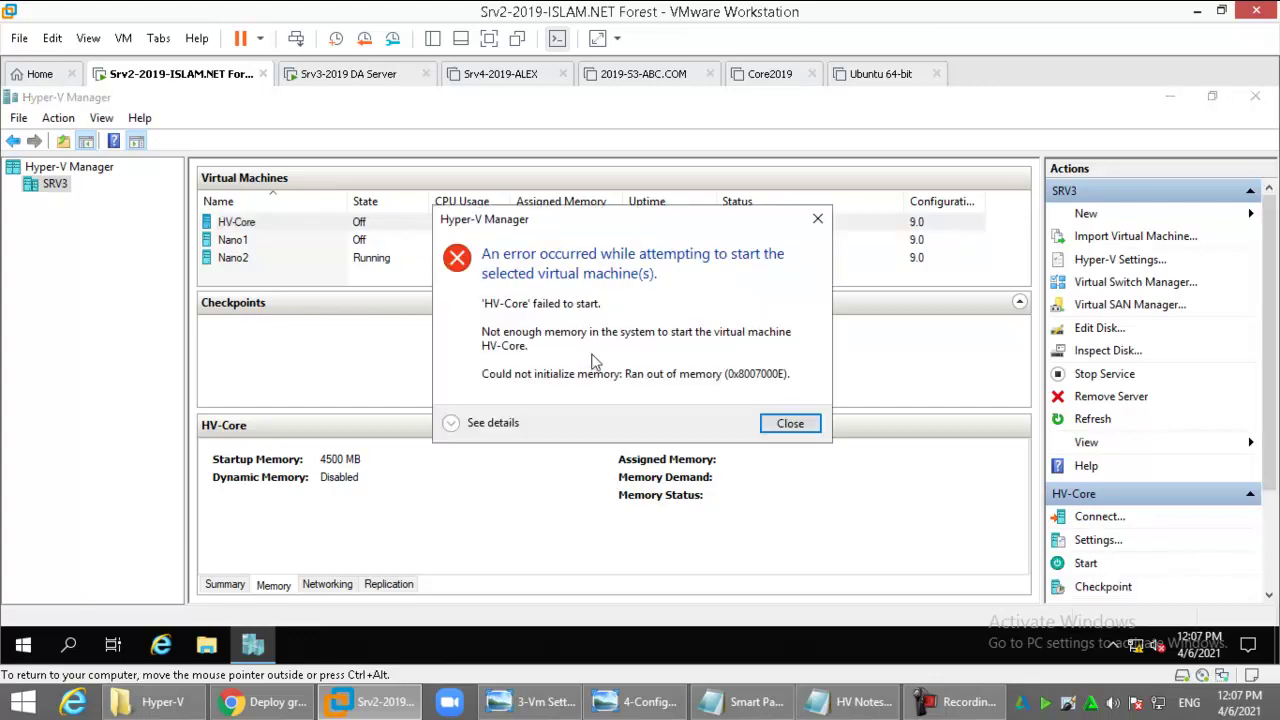
pyautogui.click(790, 424)
# - Set HV-Core's RAM to 4000 MB and try to start the virtual machine again
pyautogui.rightClick(383, 222)
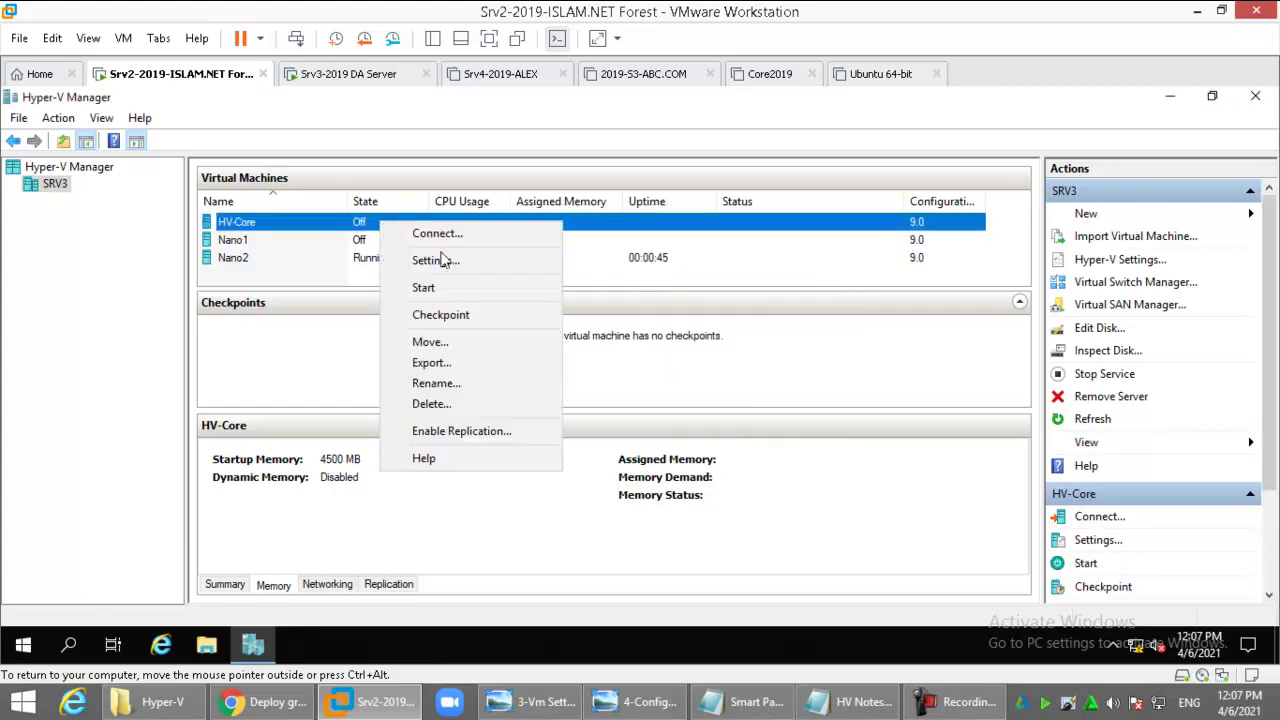
pyautogui.click(432, 258)
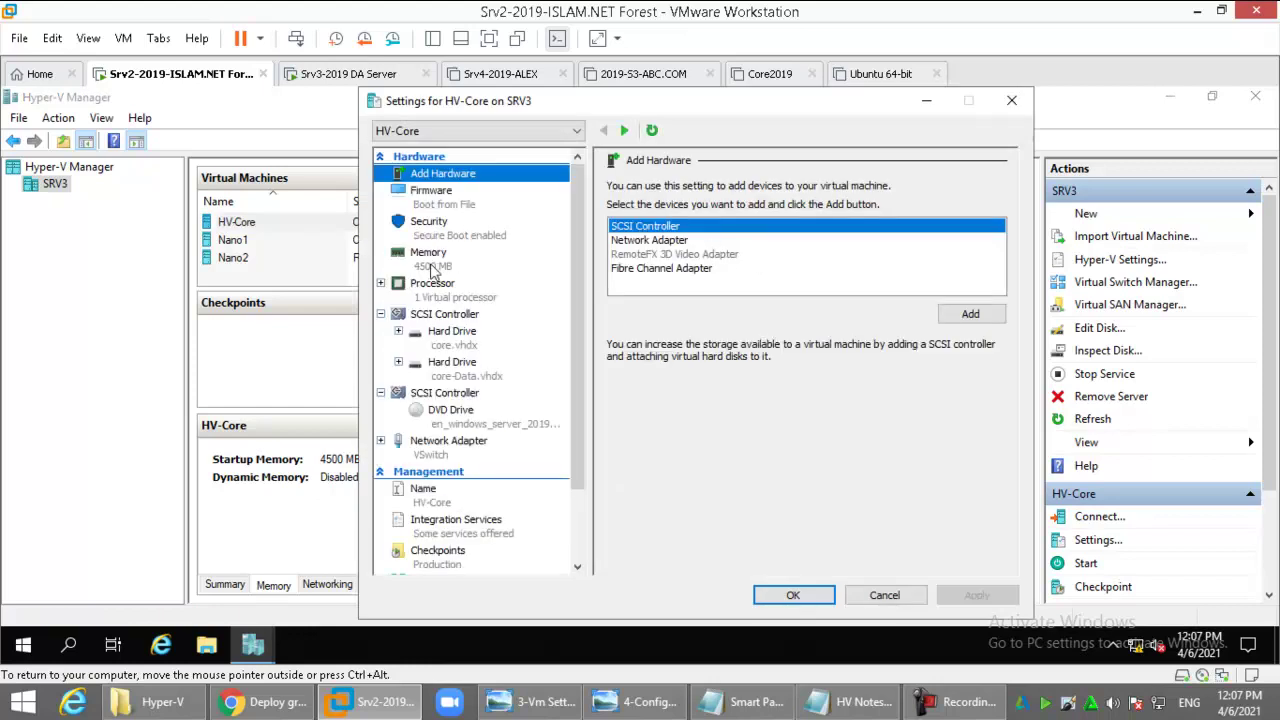
pyautogui.click(434, 262)
pyautogui.doubleClick(771, 207)
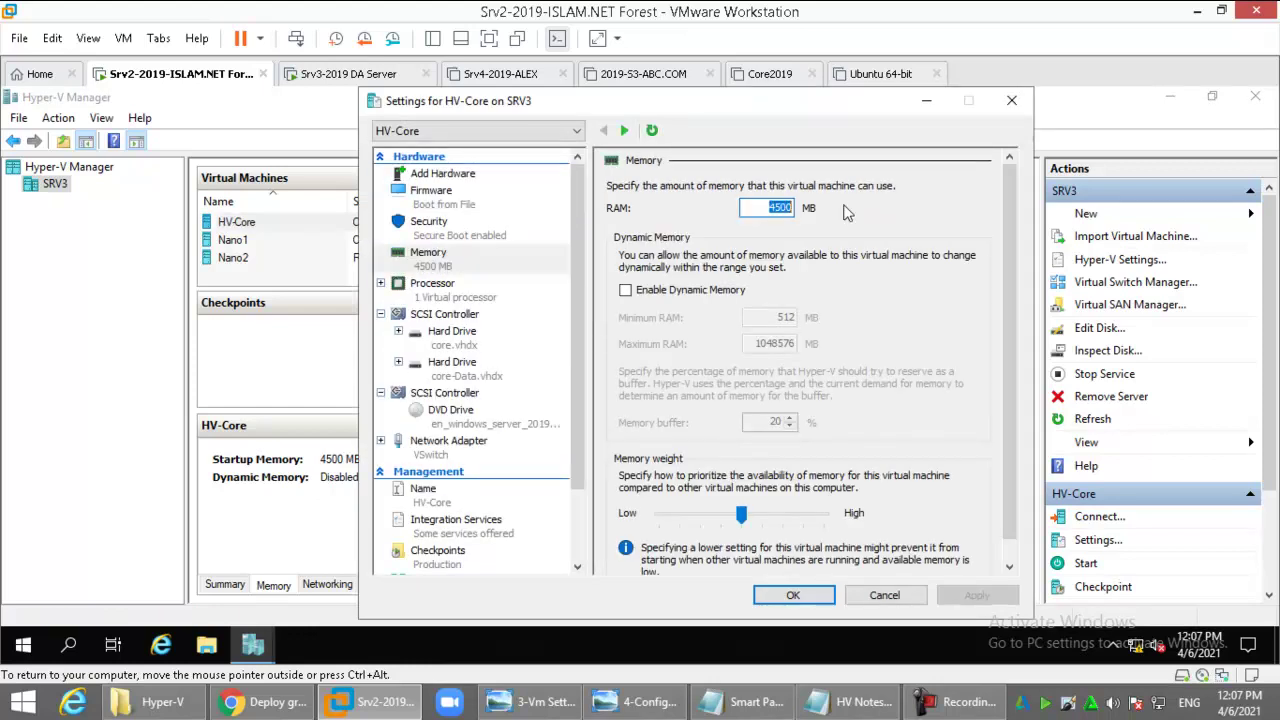
pyautogui.write('4000')
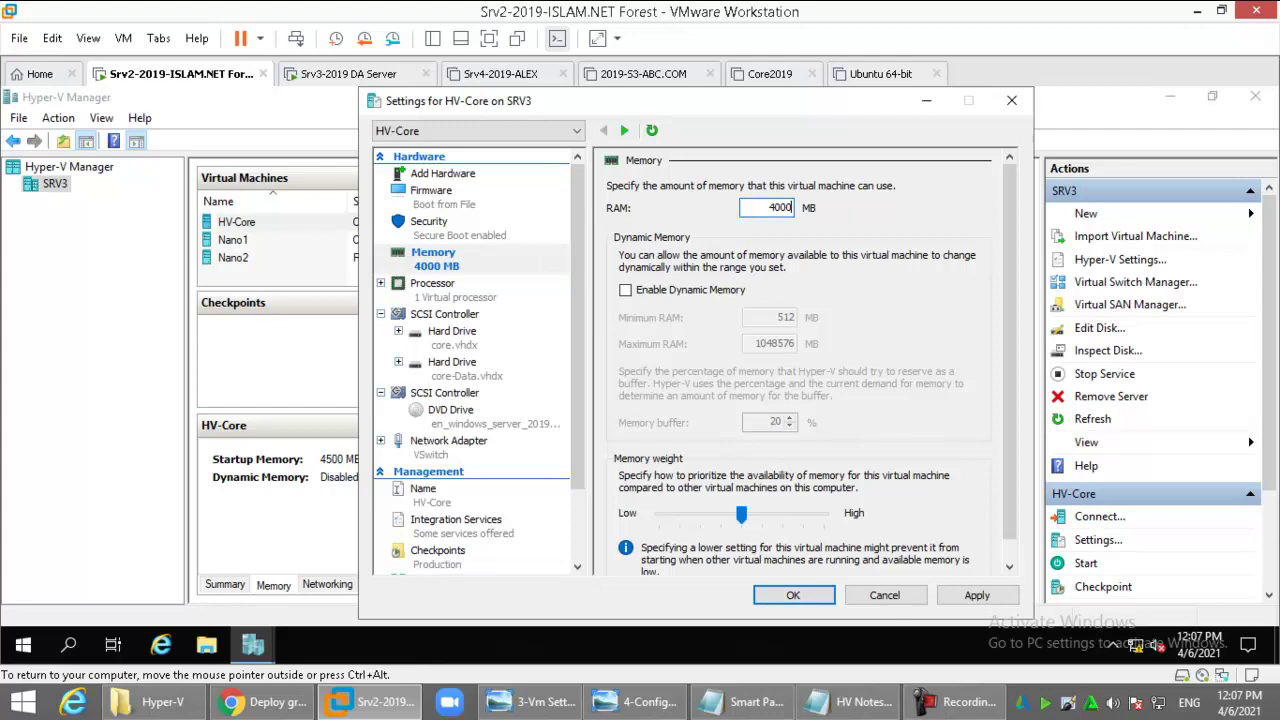
pyautogui.press('Return')
pyautogui.rightClick(358, 216)
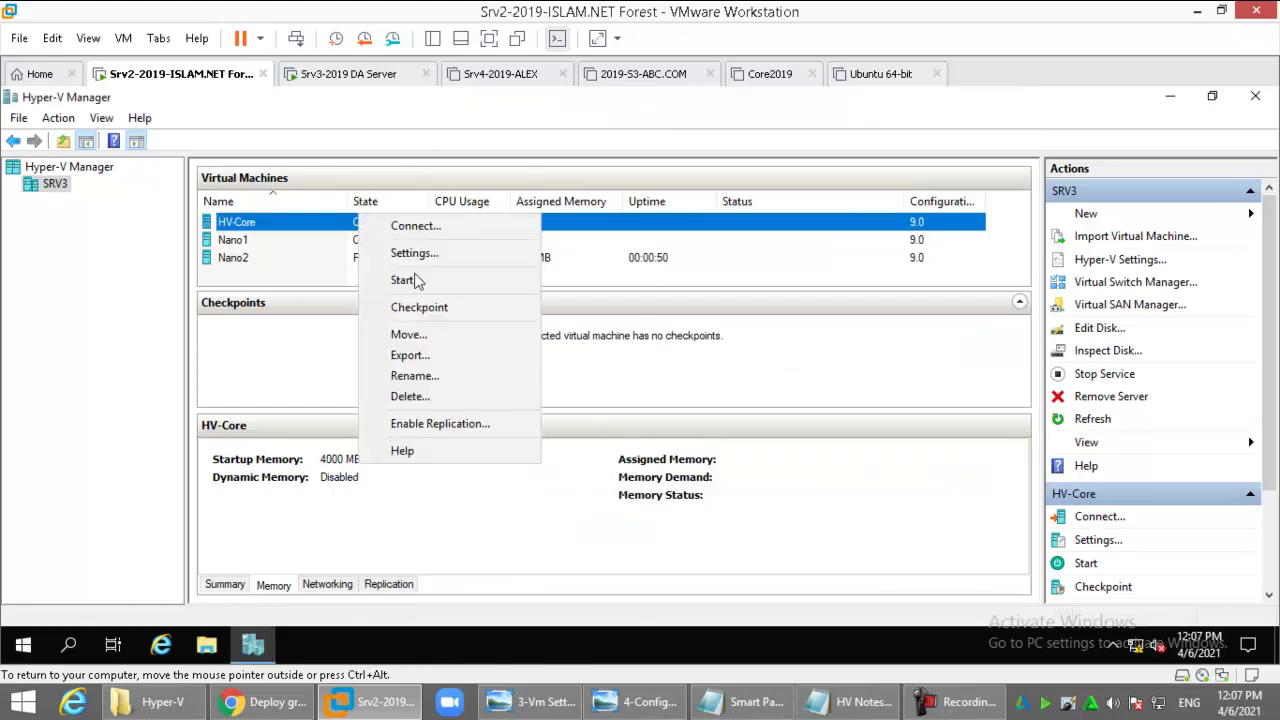
pyautogui.click(415, 280)
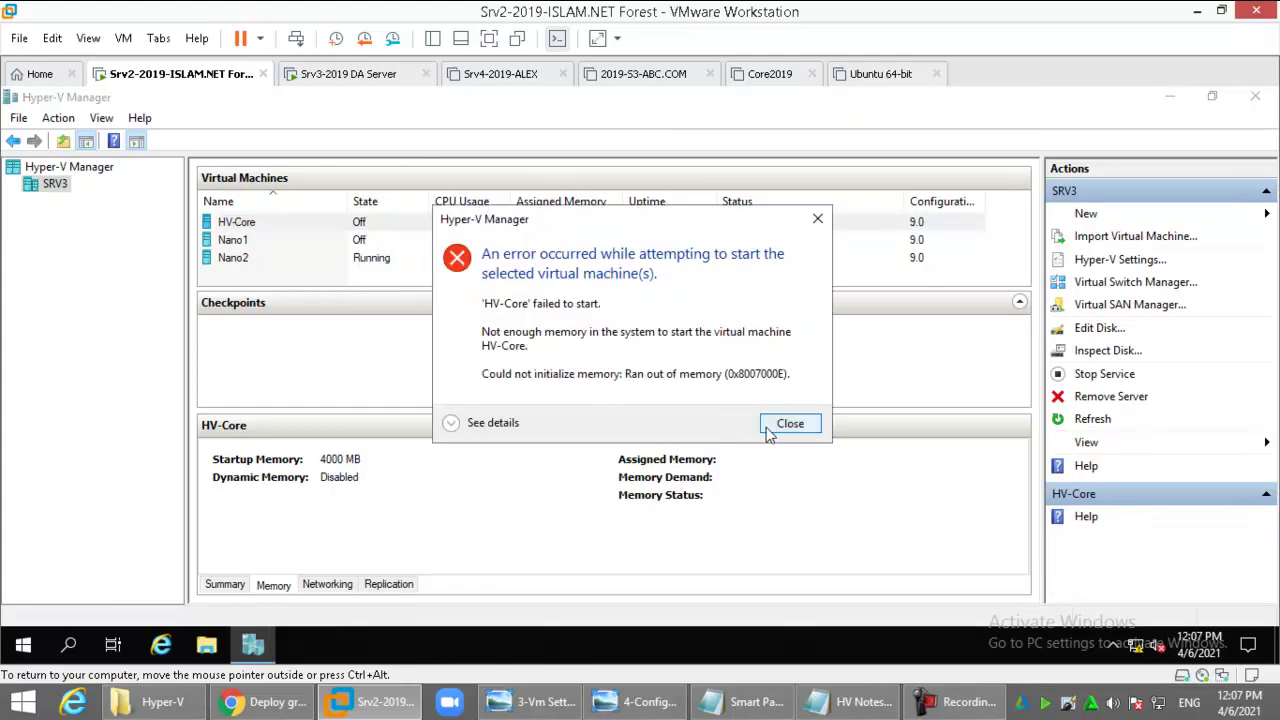
pyautogui.click(790, 423)
# - Set HV-Core's RAM to 3700 MB and try once more to start the virtual machine
pyautogui.rightClick(362, 219)
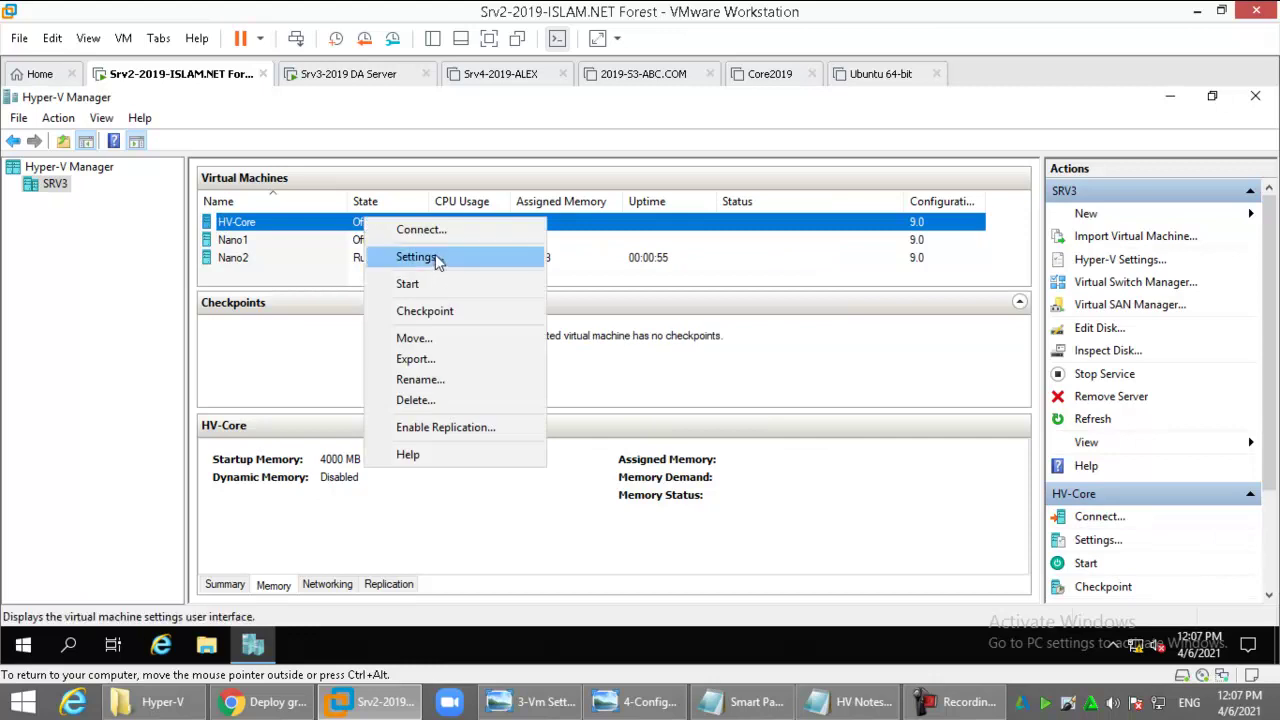
pyautogui.click(440, 262)
pyautogui.click(545, 265)
pyautogui.doubleClick(770, 207)
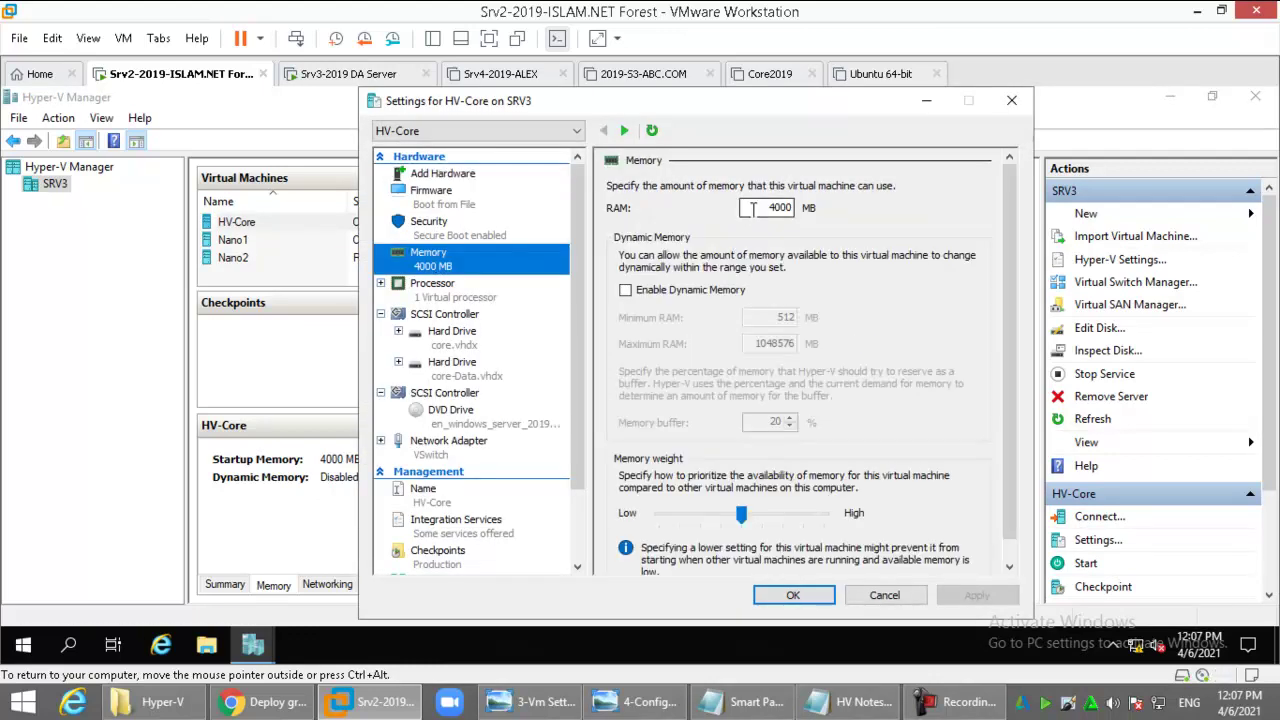
pyautogui.write('237')
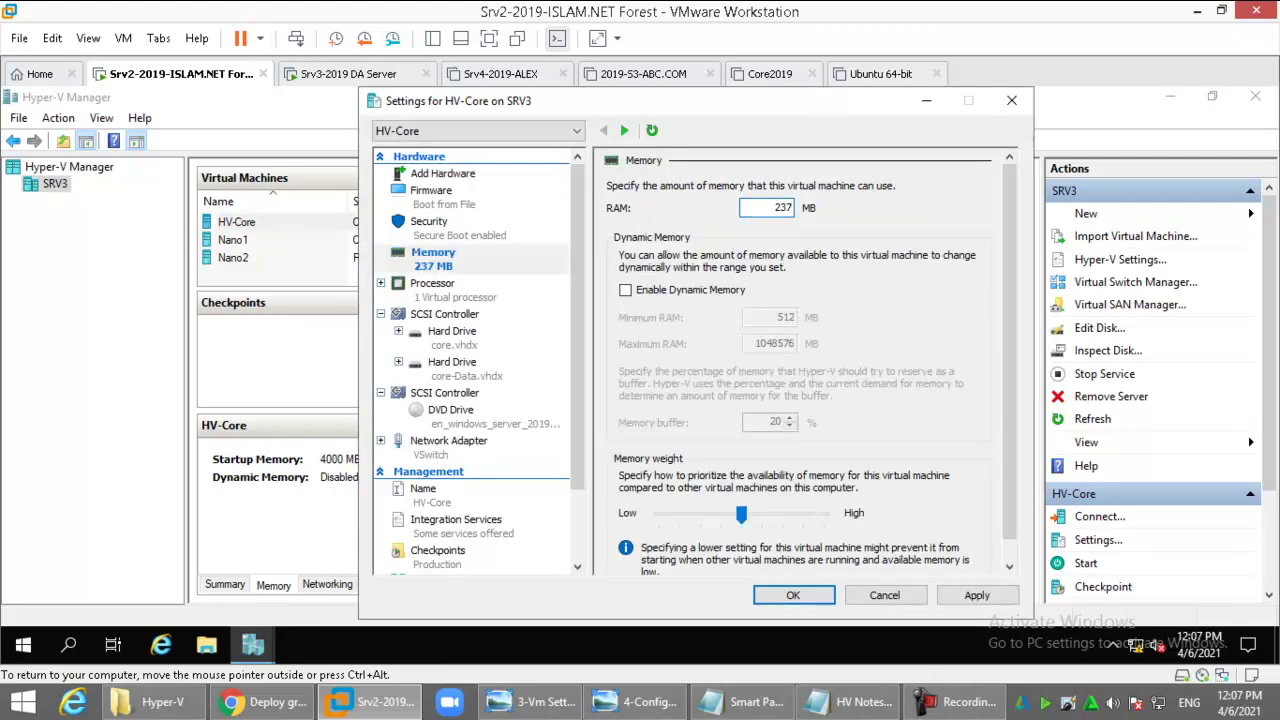
pyautogui.press('BackSpace')
pyautogui.press('BackSpace')
pyautogui.press('BackSpace')
pyautogui.write('3700')
pyautogui.press('Return')
pyautogui.rightClick(368, 222)
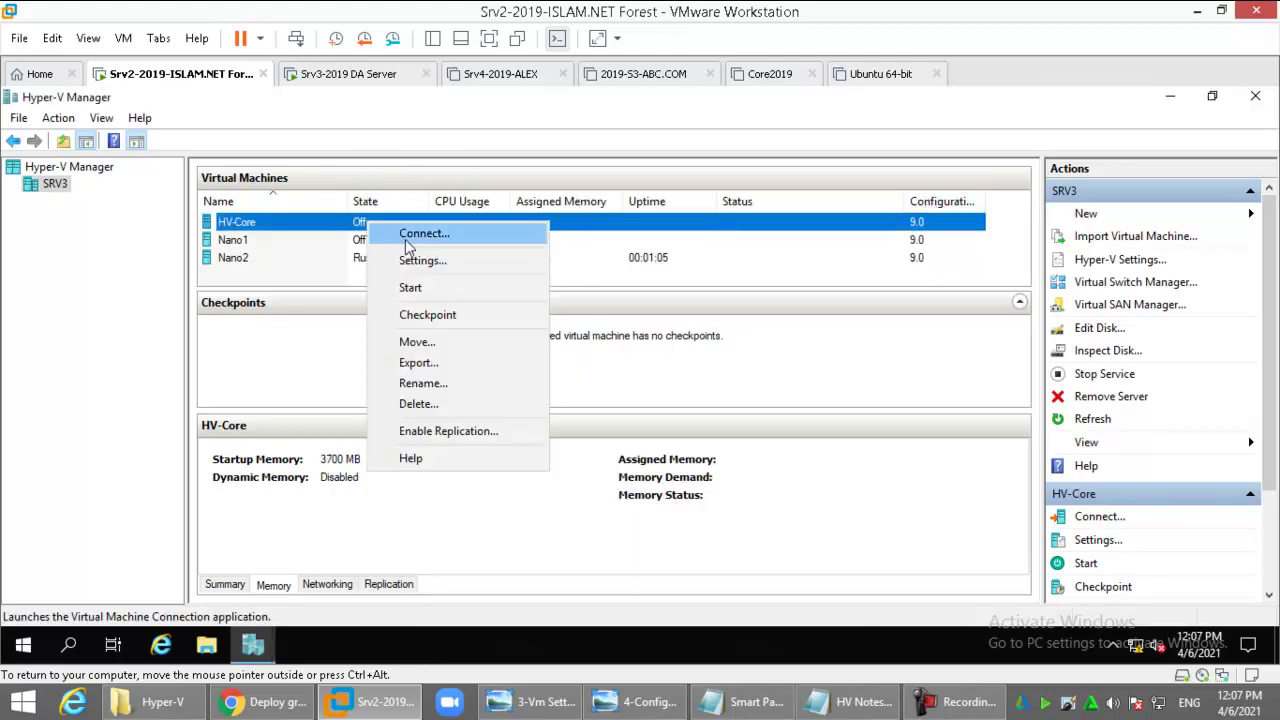
pyautogui.click(418, 287)
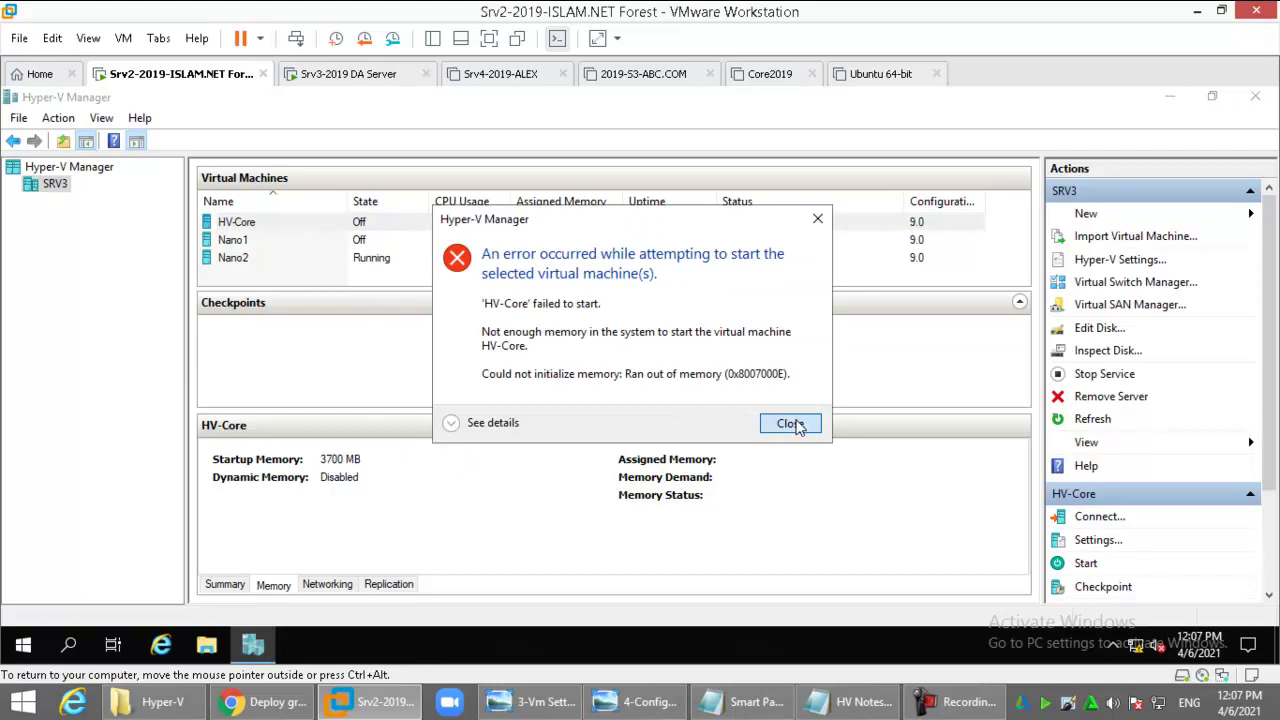
pyautogui.click(790, 424)
# - Set HV-Core's RAM to 3400 MB and start the virtual machine
pyautogui.rightClick(386, 222)
pyautogui.click(430, 259)
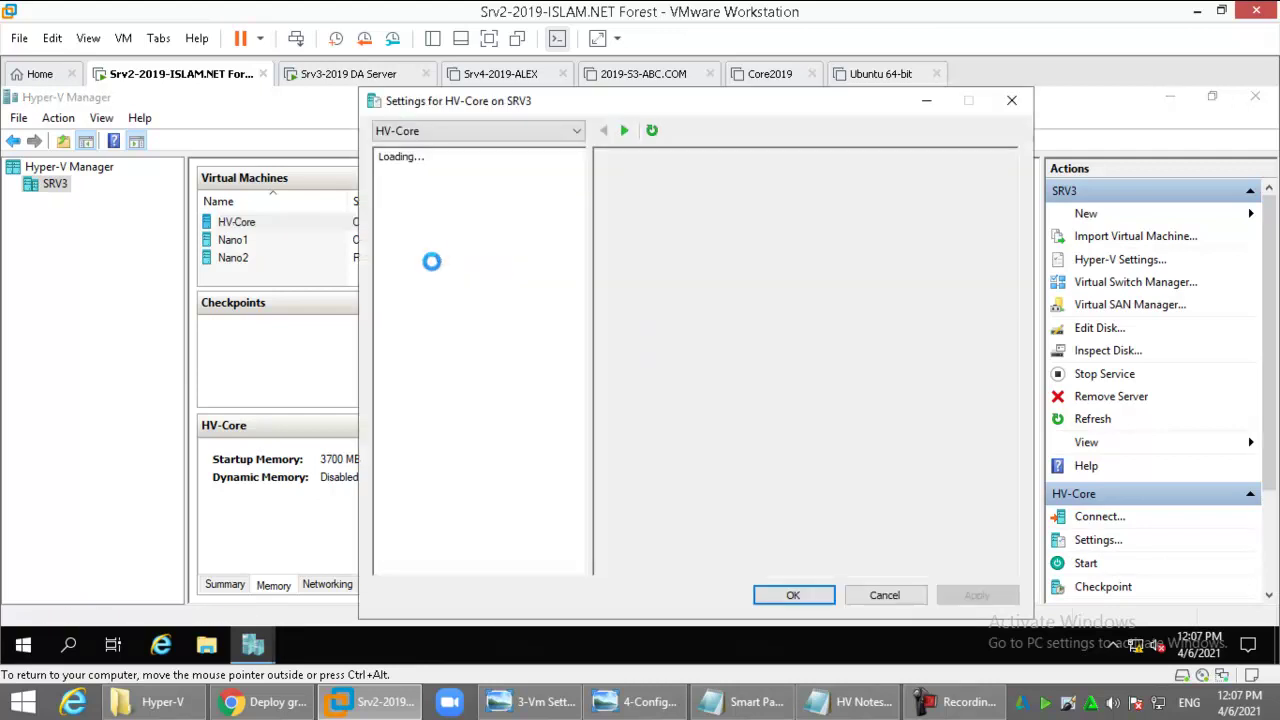
pyautogui.click(430, 258)
pyautogui.click(798, 207)
pyautogui.doubleClick(800, 207)
pyautogui.write('3400')
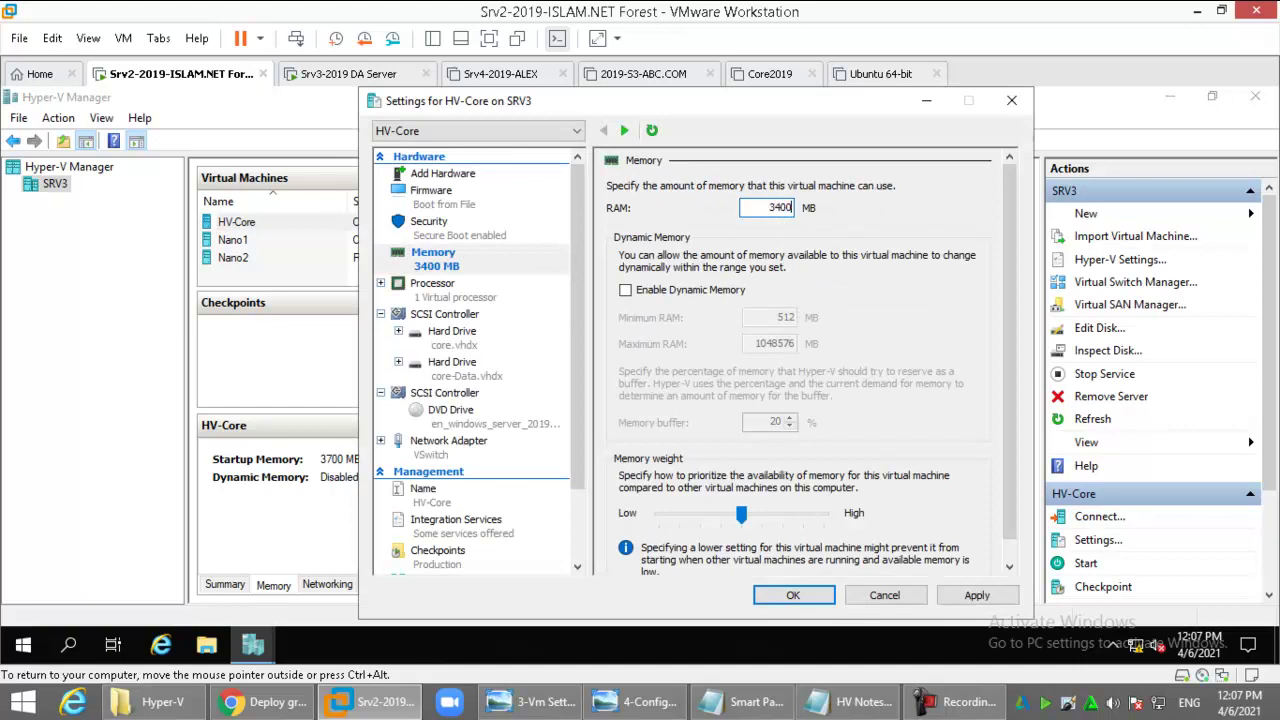
pyautogui.press('Return')
pyautogui.rightClick(356, 228)
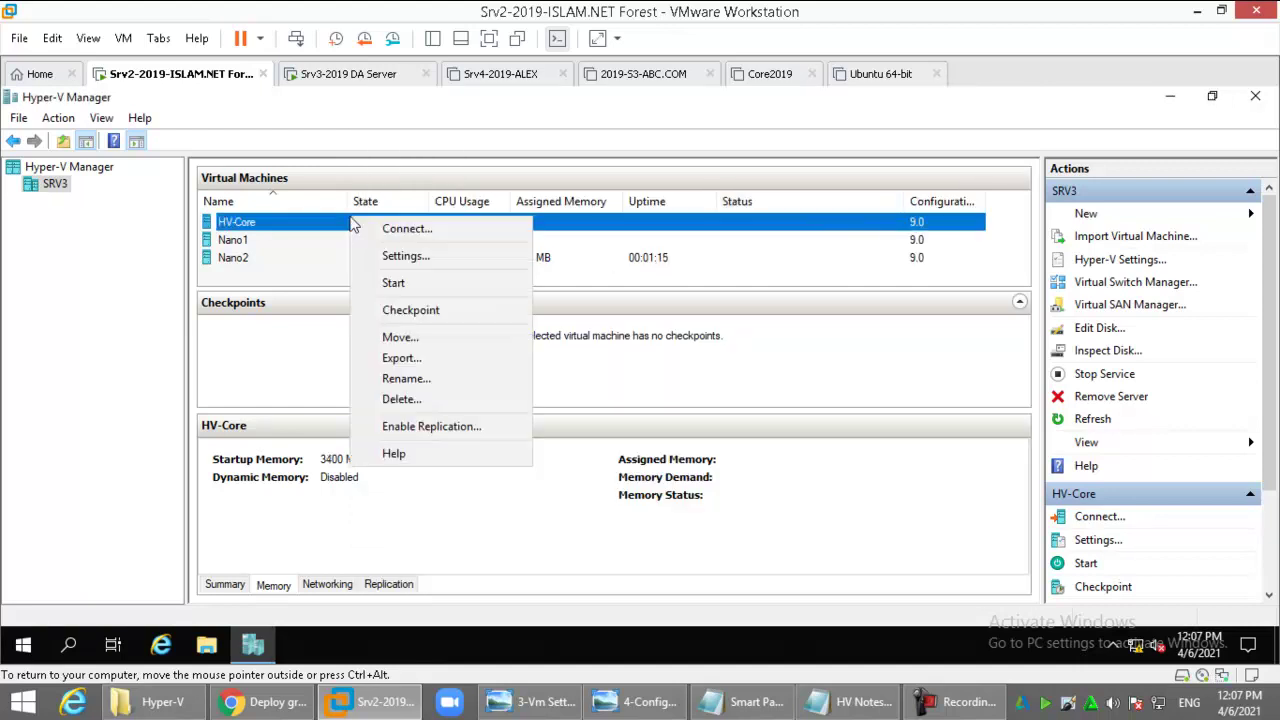
pyautogui.click(400, 283)
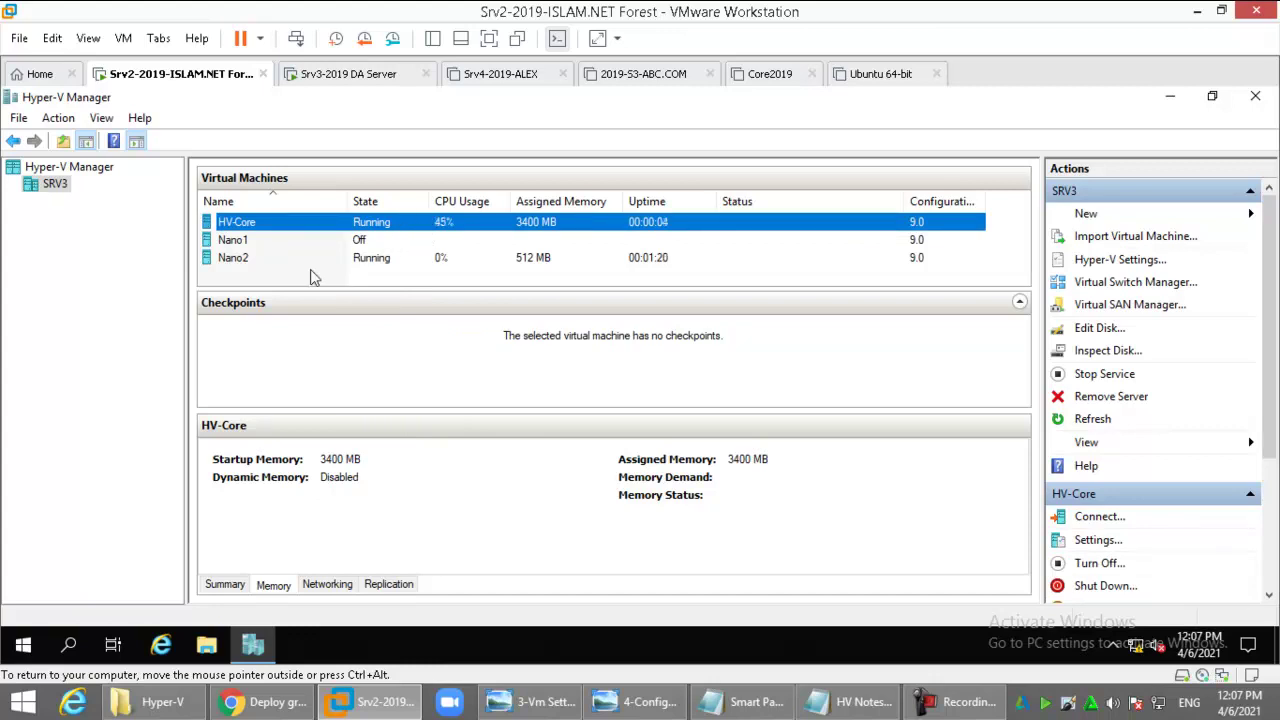
# - On the Srv3 server, dismiss the licence notice and open V:\Paging\Virtual Machines\C44F43EA-3A95-4CAB-831F-A952E12D2B14 in File Explorer
pyautogui.click(370, 74)
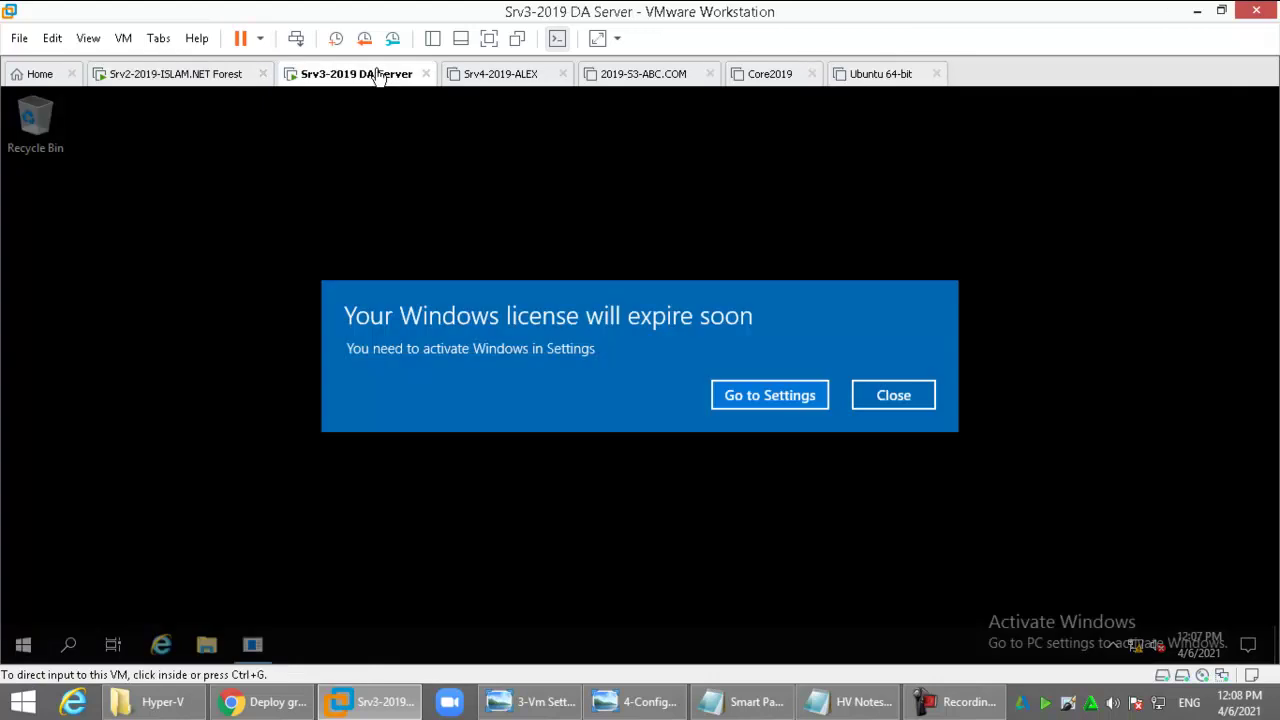
pyautogui.click(908, 397)
pyautogui.press('super+r')
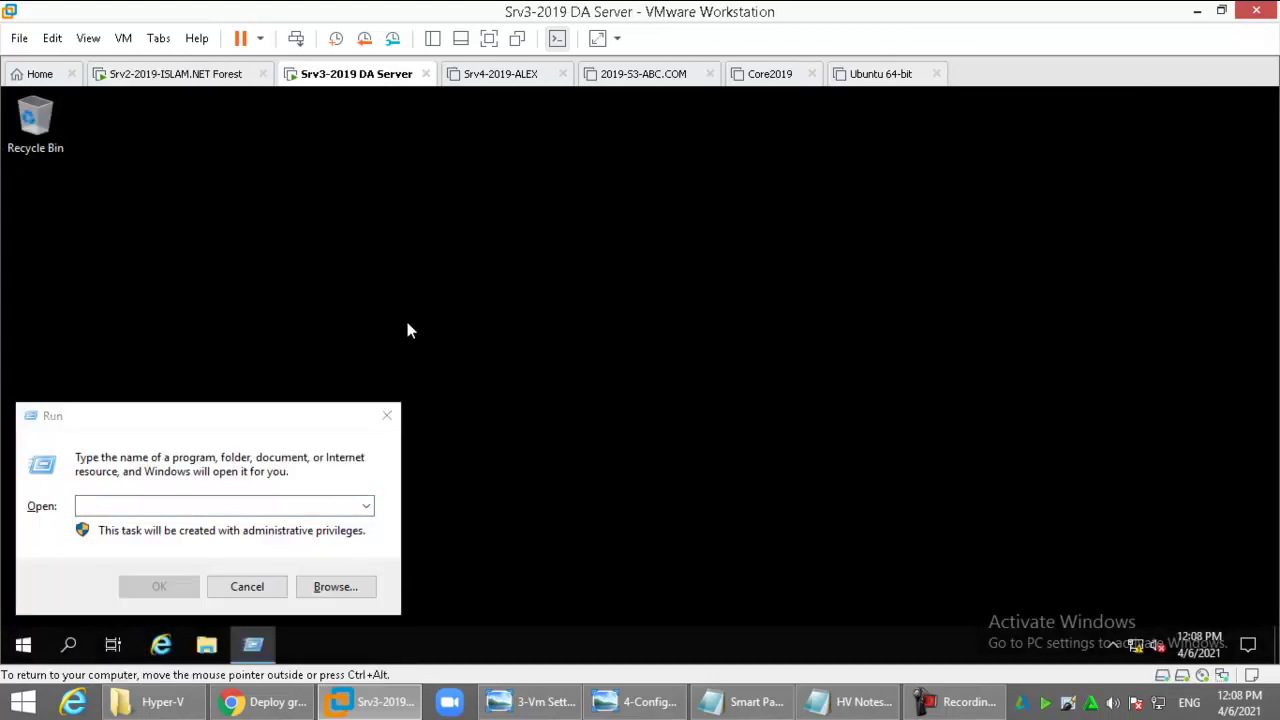
pyautogui.press('super+e')
pyautogui.click(186, 347)
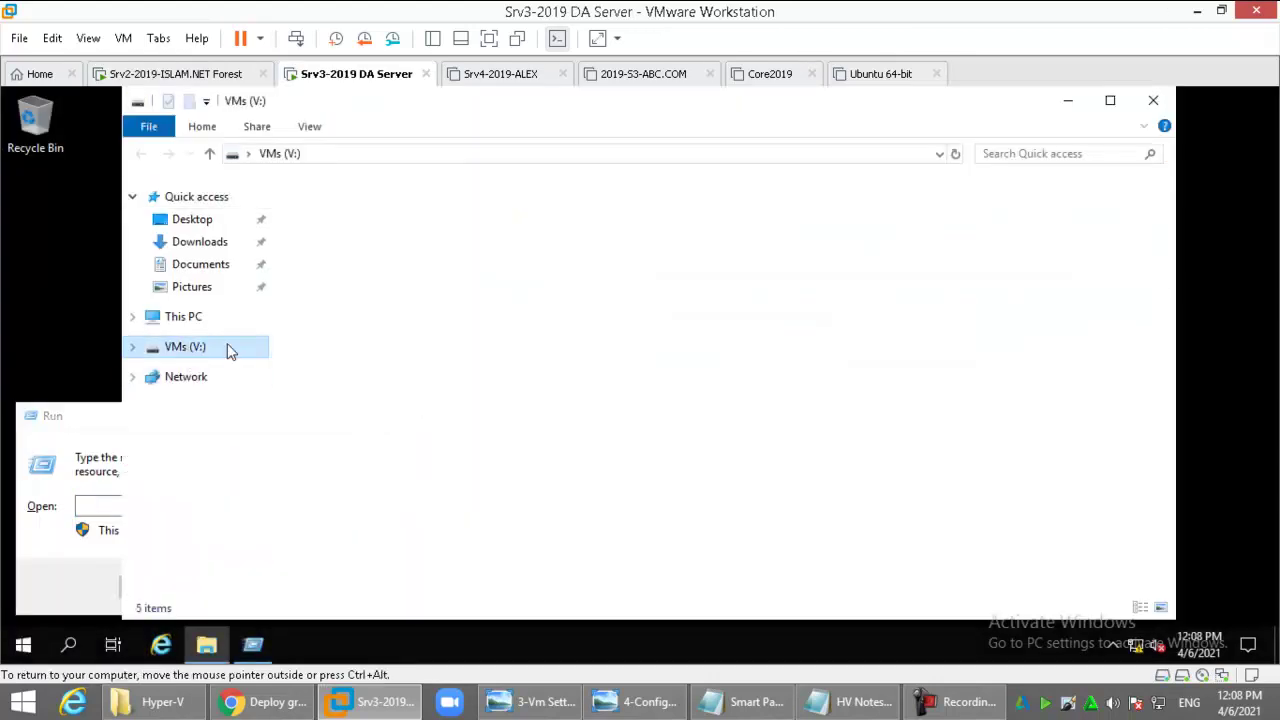
pyautogui.doubleClick(334, 229)
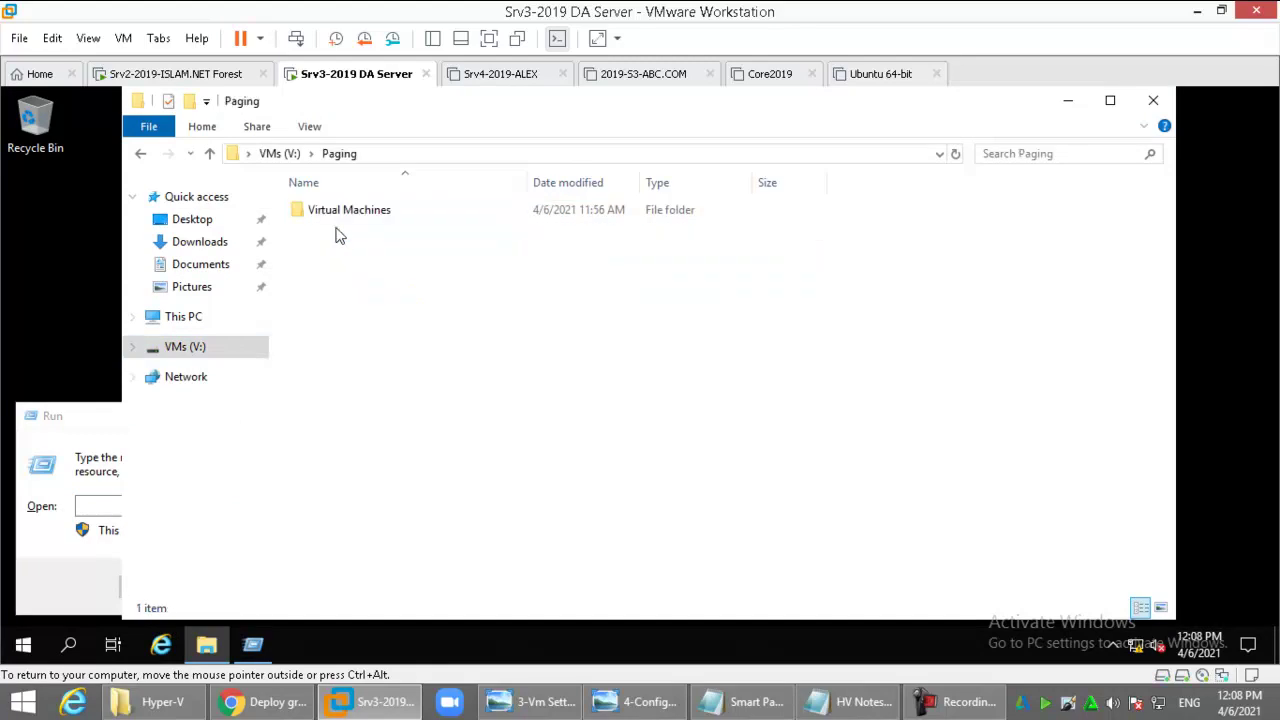
pyautogui.doubleClick(363, 216)
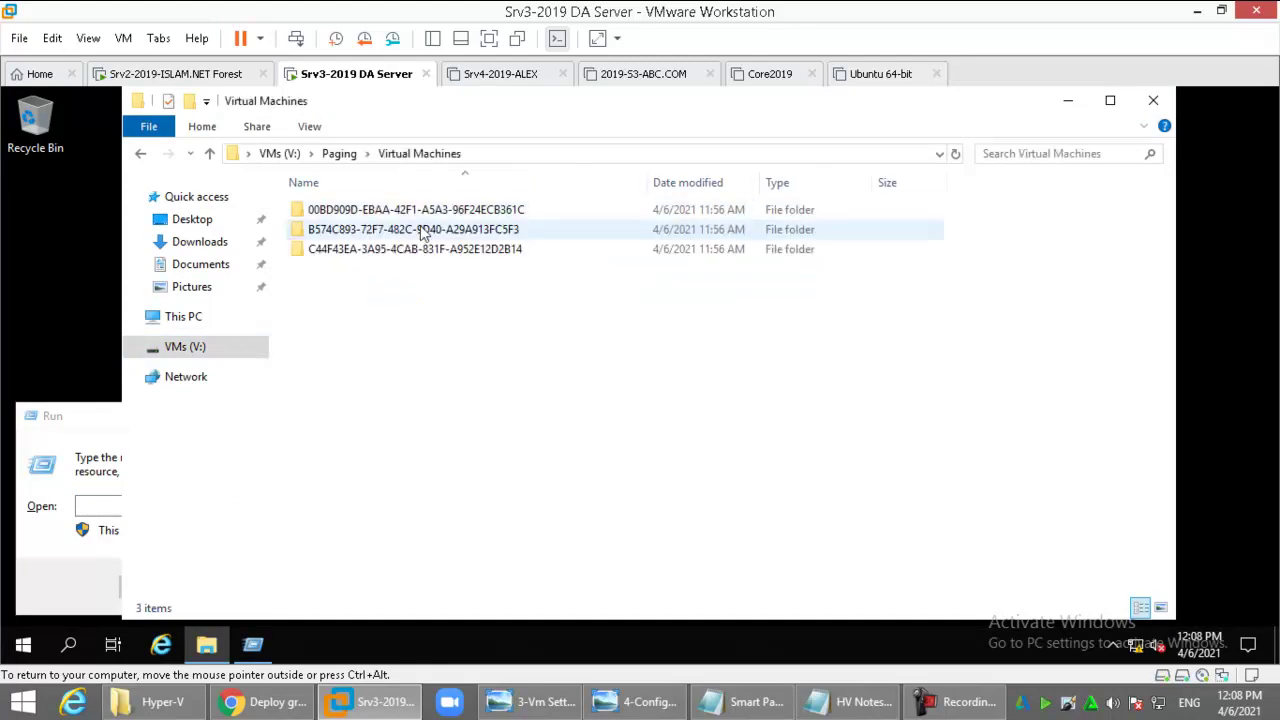
pyautogui.click(507, 254)
pyautogui.doubleClick(505, 255)
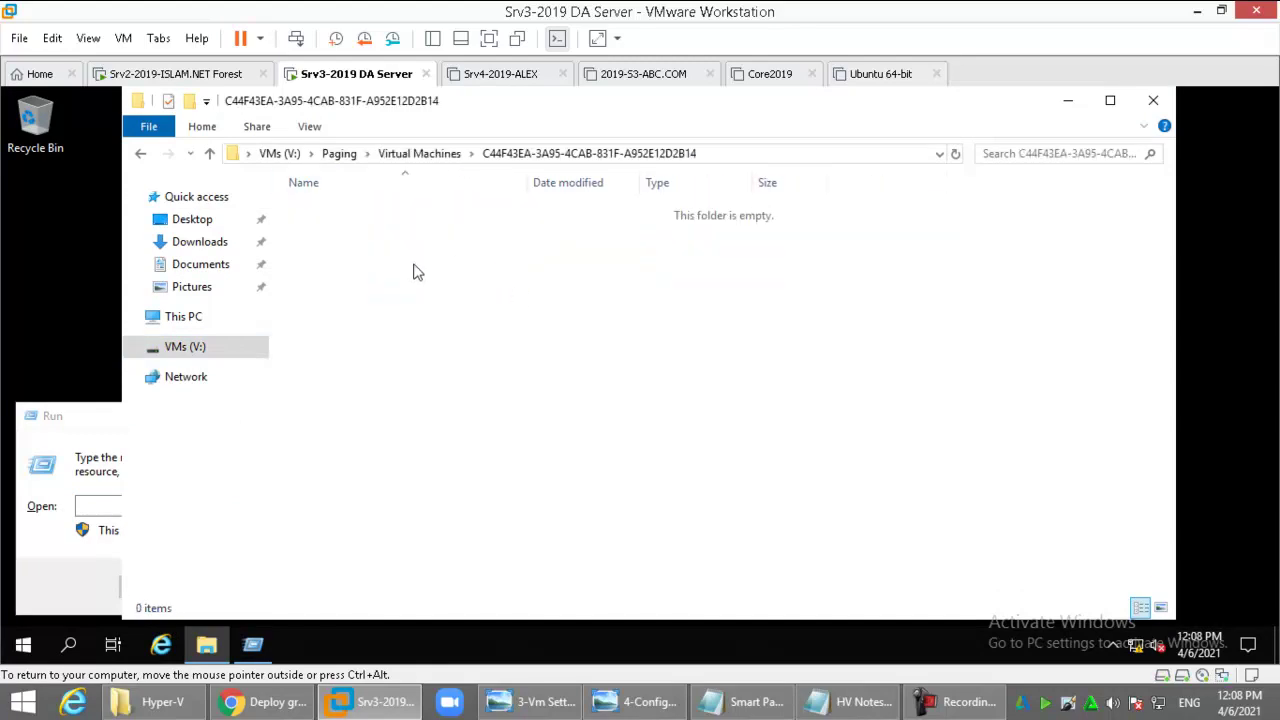
# - Return to Hyper-V Manager on Srv2 and check Nano2's memory details
pyautogui.click(197, 75)
pyautogui.click(374, 258)
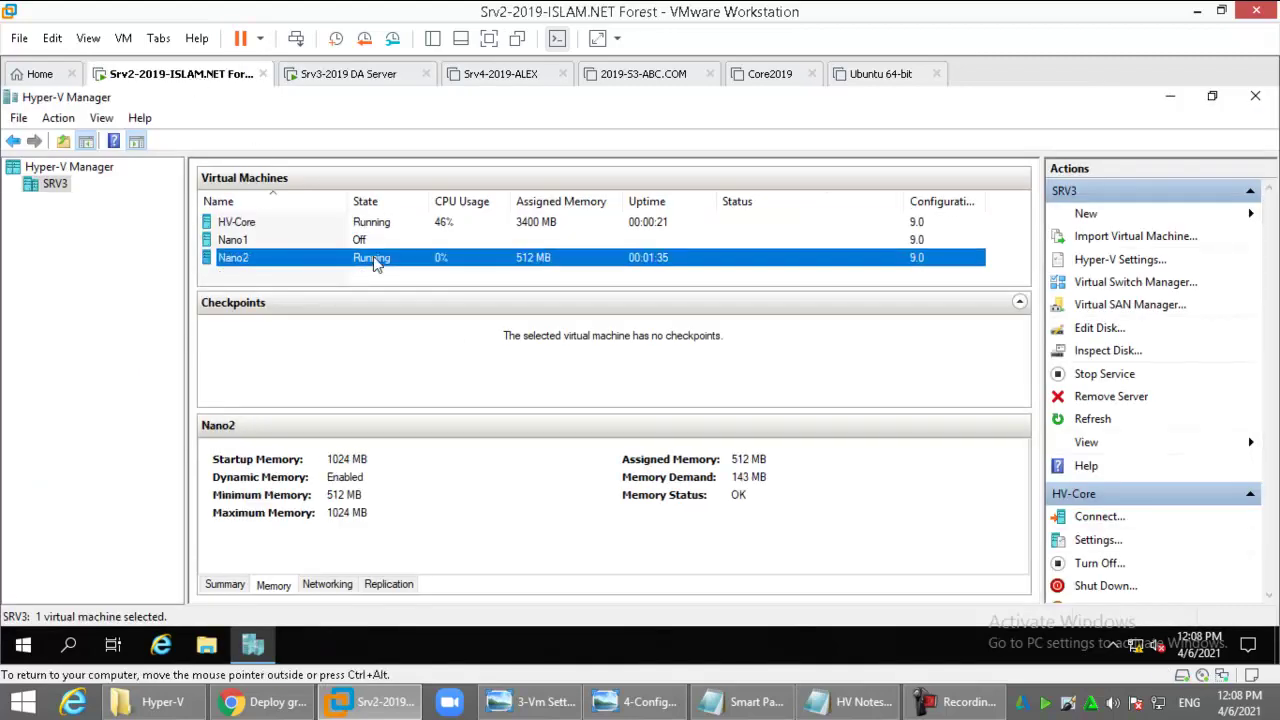
pyautogui.press('super')
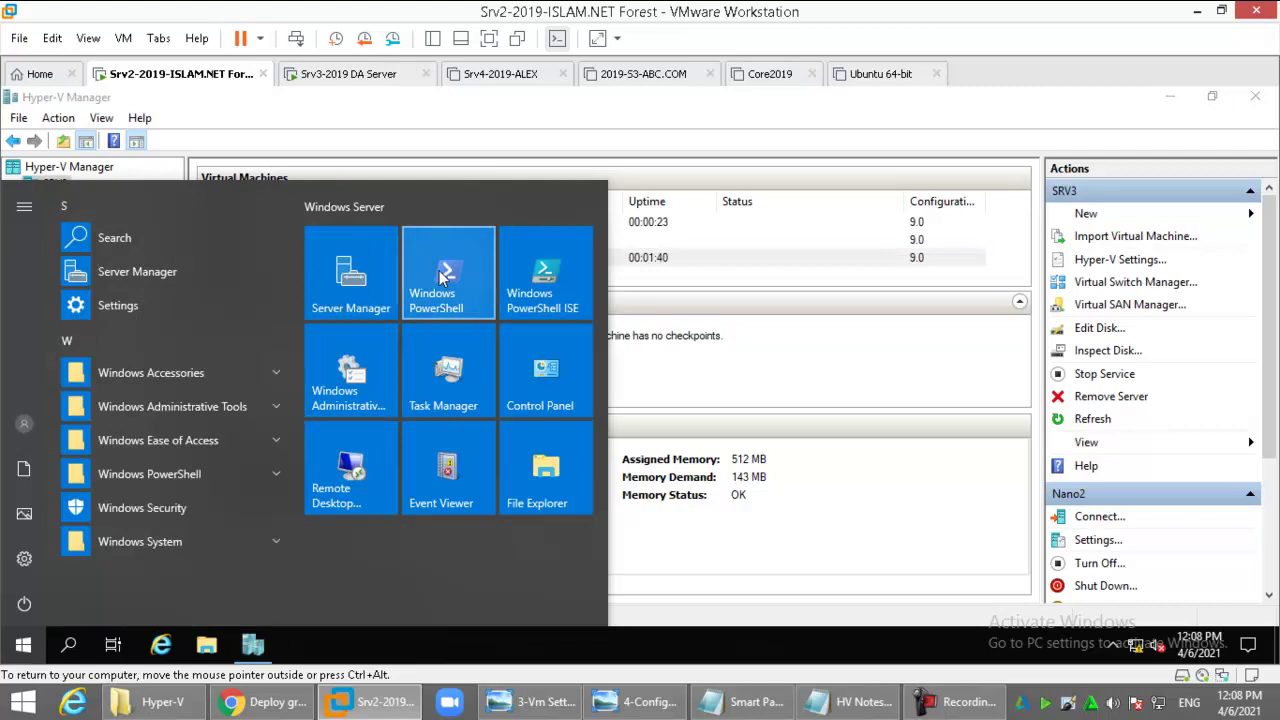
# - On Srv3, open Windows PowerShell, place its window below the paging folder's file list and widen it
pyautogui.click(356, 73)
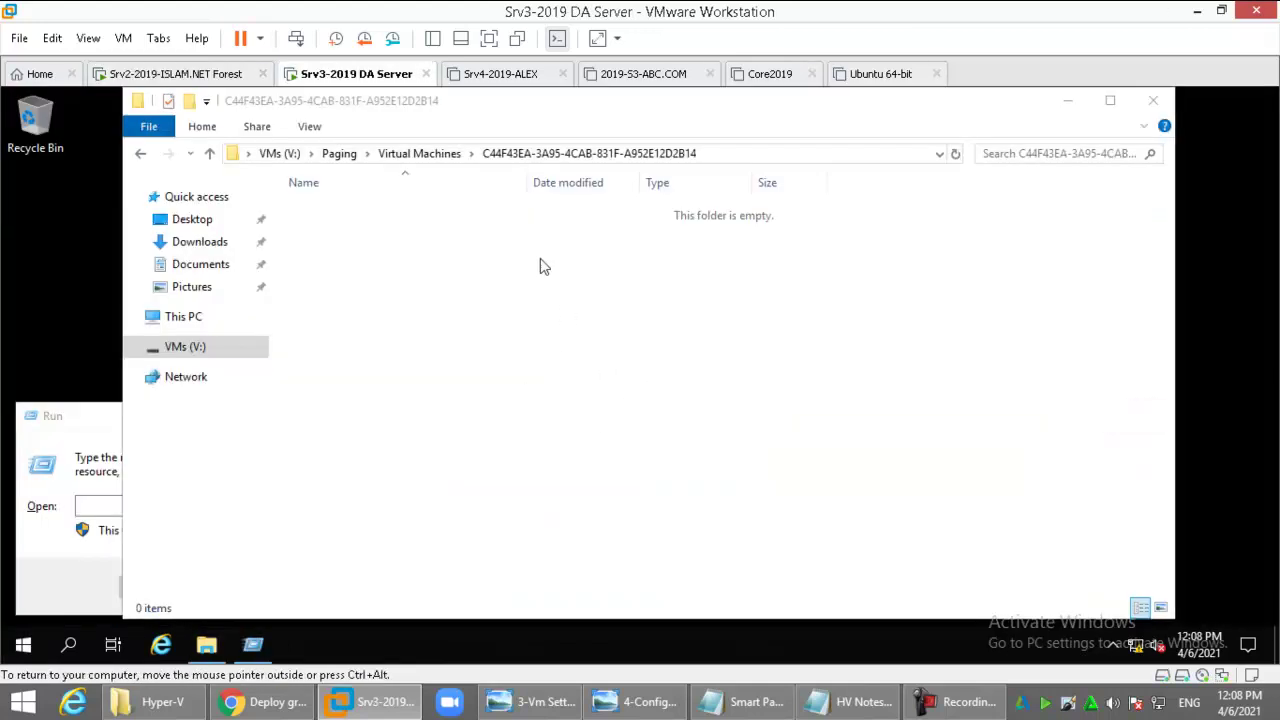
pyautogui.press('super')
pyautogui.click(474, 302)
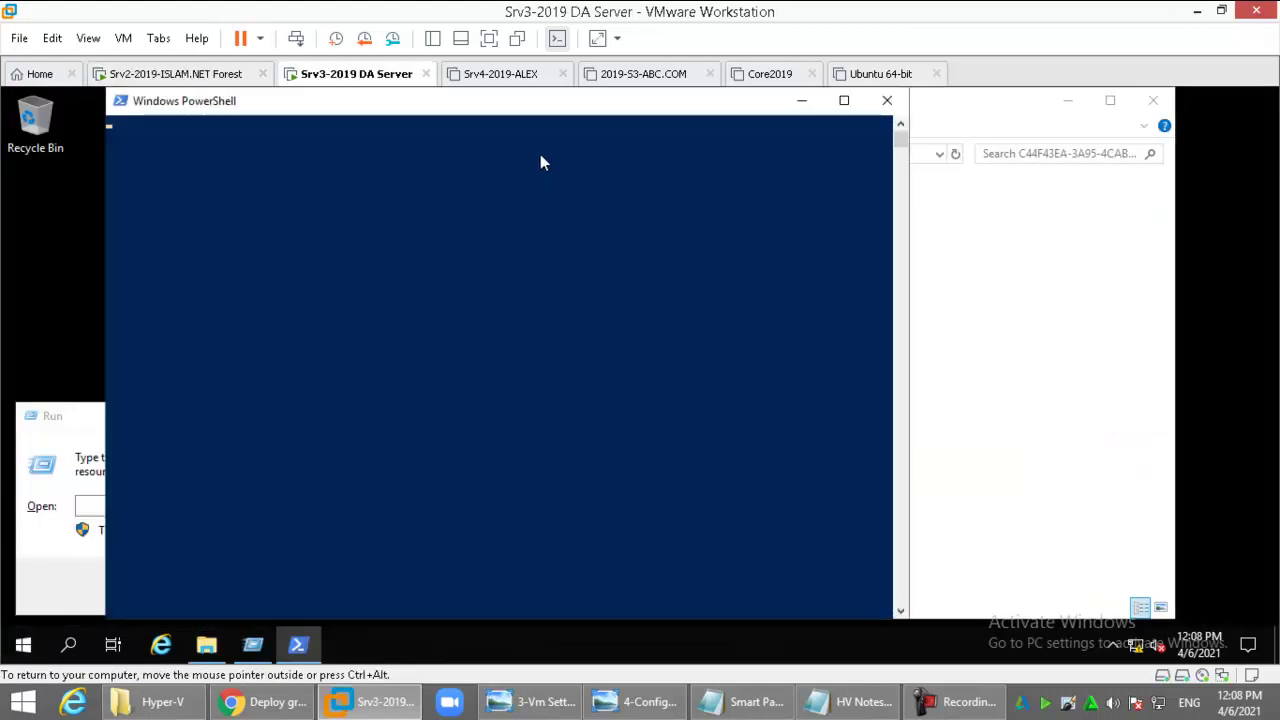
pyautogui.moveTo(522, 93); pyautogui.dragTo(584, 273)
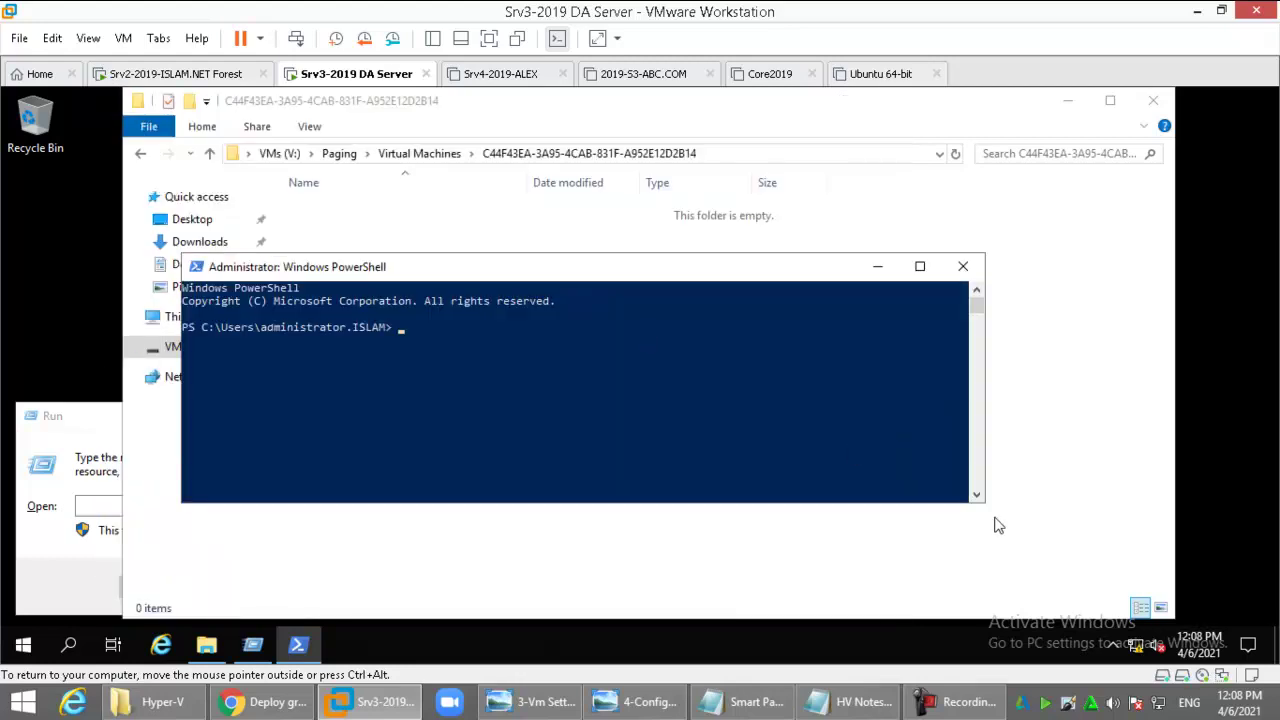
pyautogui.moveTo(987, 503); pyautogui.dragTo(1104, 534)
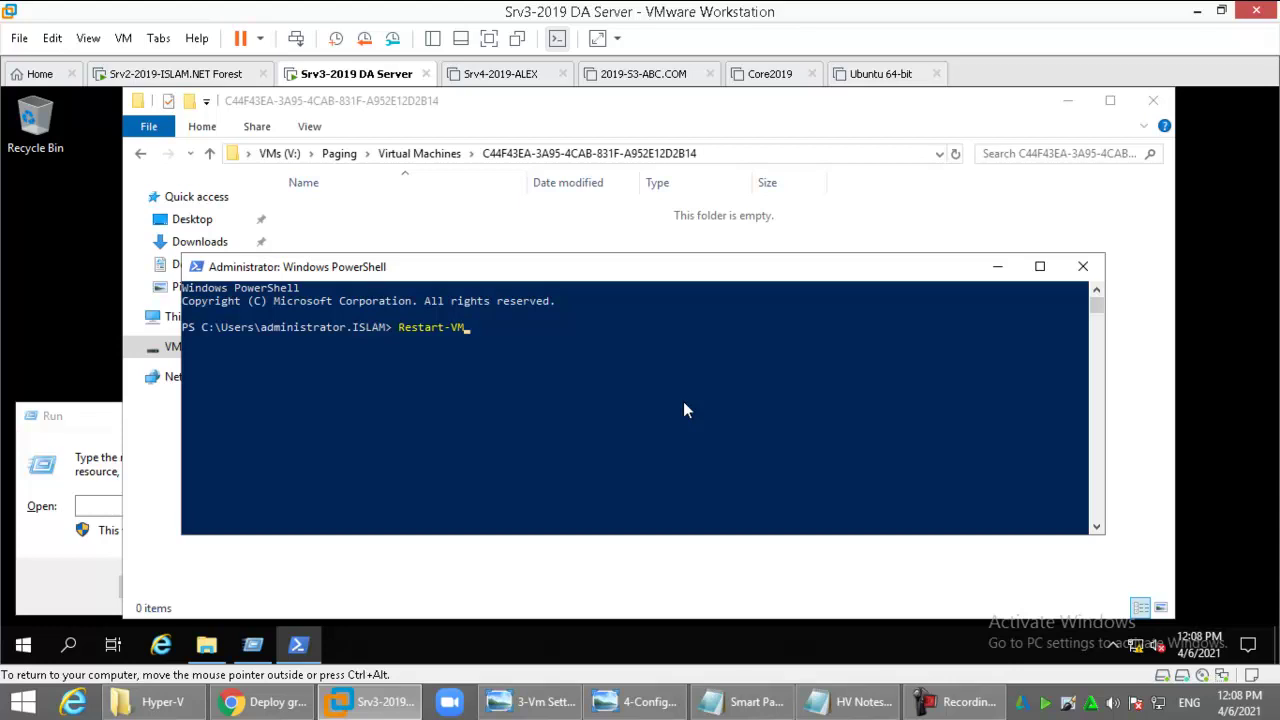
# - Restart the Nano2 virtual machine by running Restart-VM -Name nano2 and accepting the confirmation
pyautogui.press('Tab')
pyautogui.write('nano2')
pyautogui.press('Return')
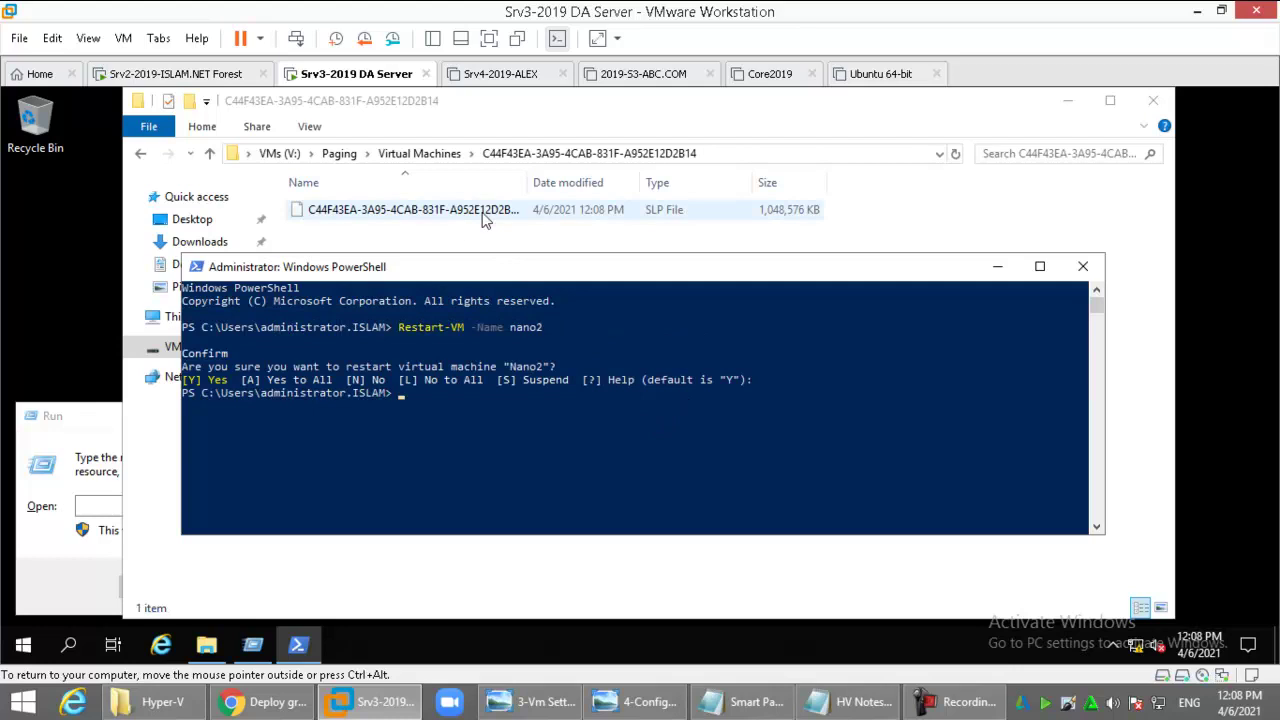
# - In Hyper-V Manager on Srv2, compare the assigned memory and memory status of HV-Core and Nano2
pyautogui.click(178, 78)
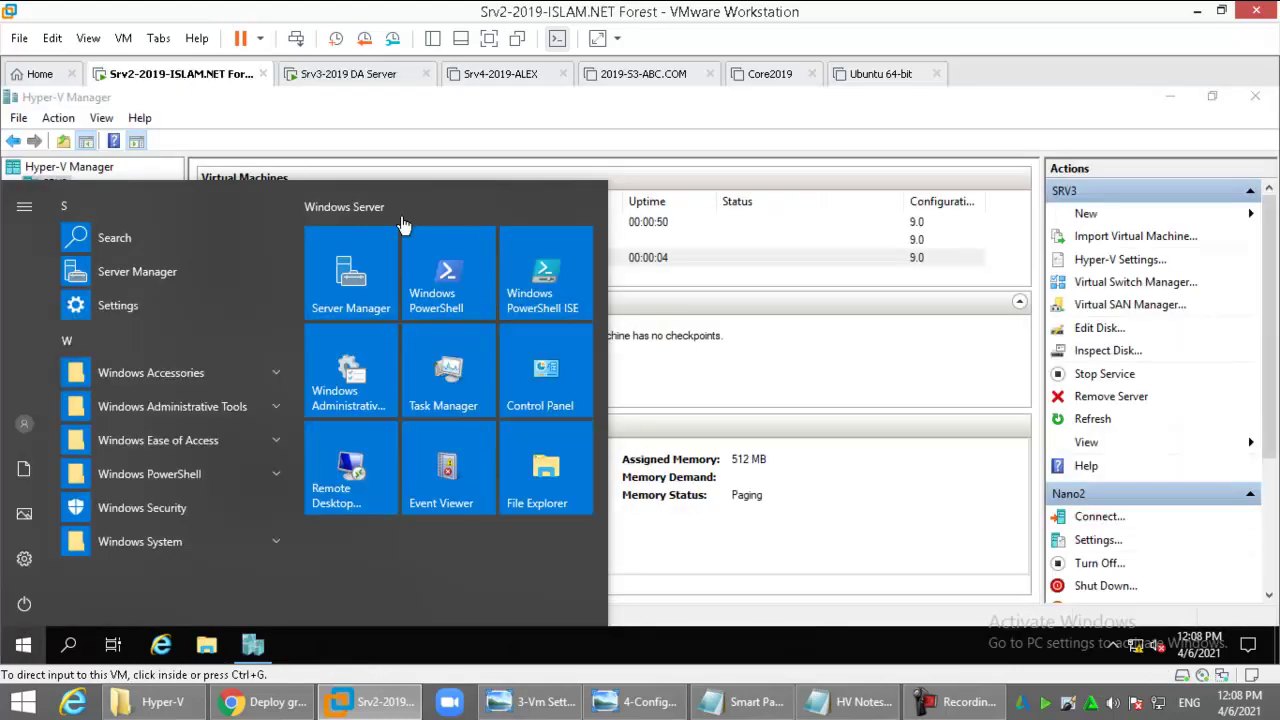
pyautogui.click(620, 226)
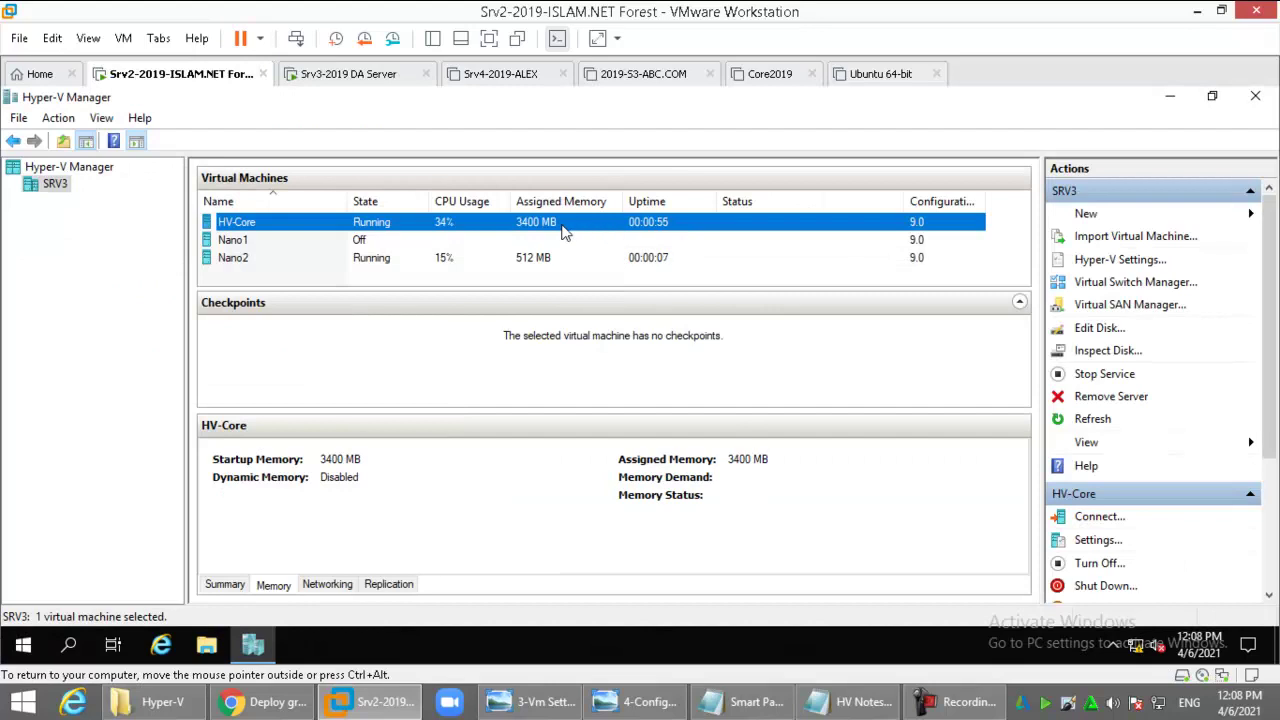
pyautogui.click(545, 266)
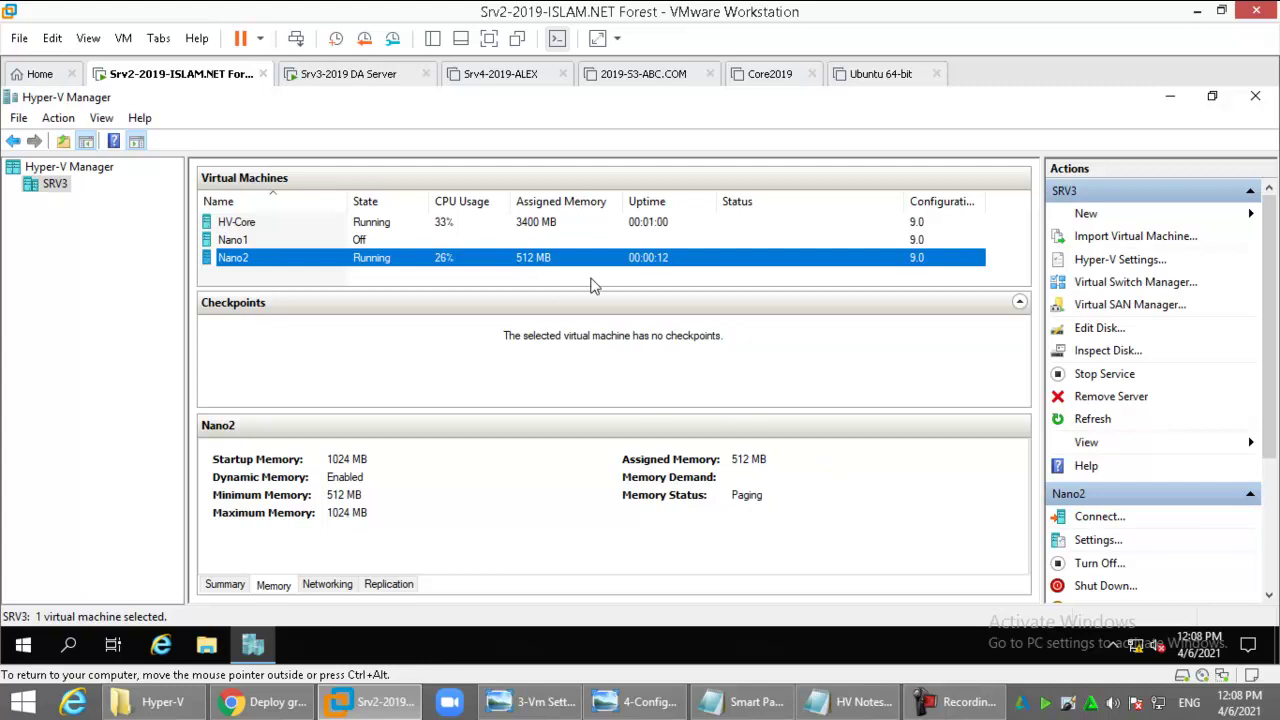
pyautogui.click(648, 226)
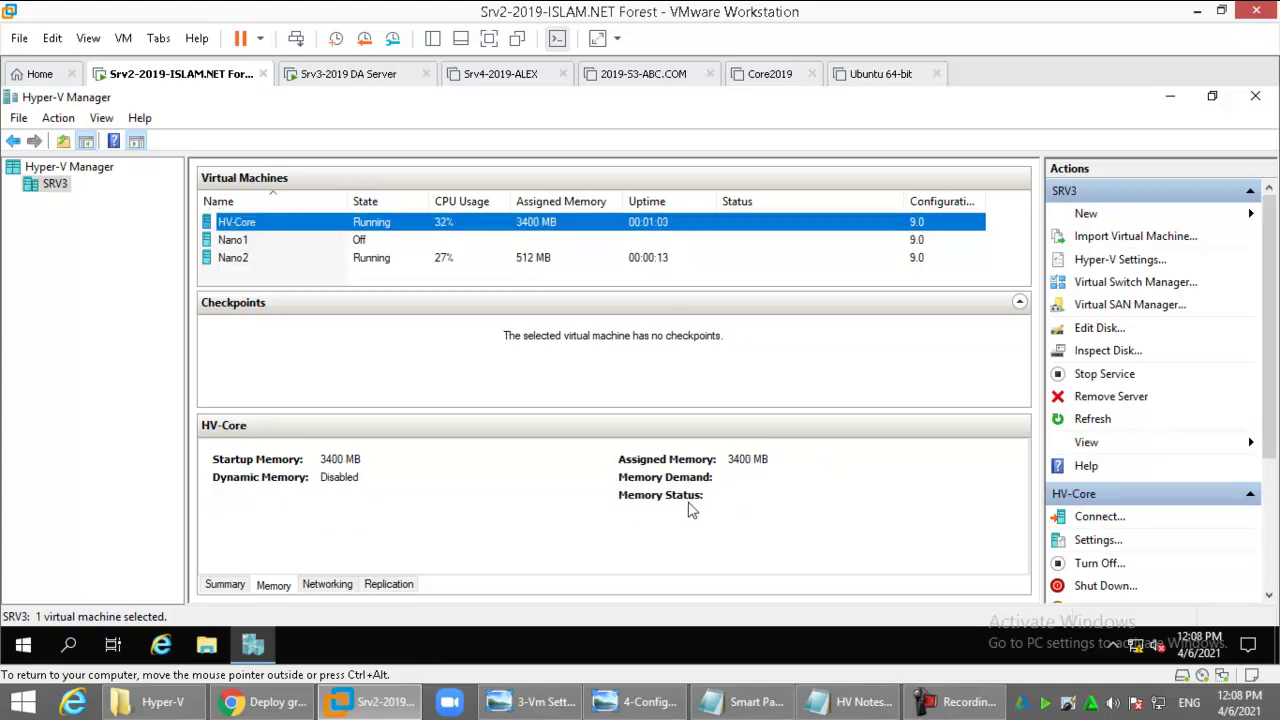
pyautogui.click(481, 257)
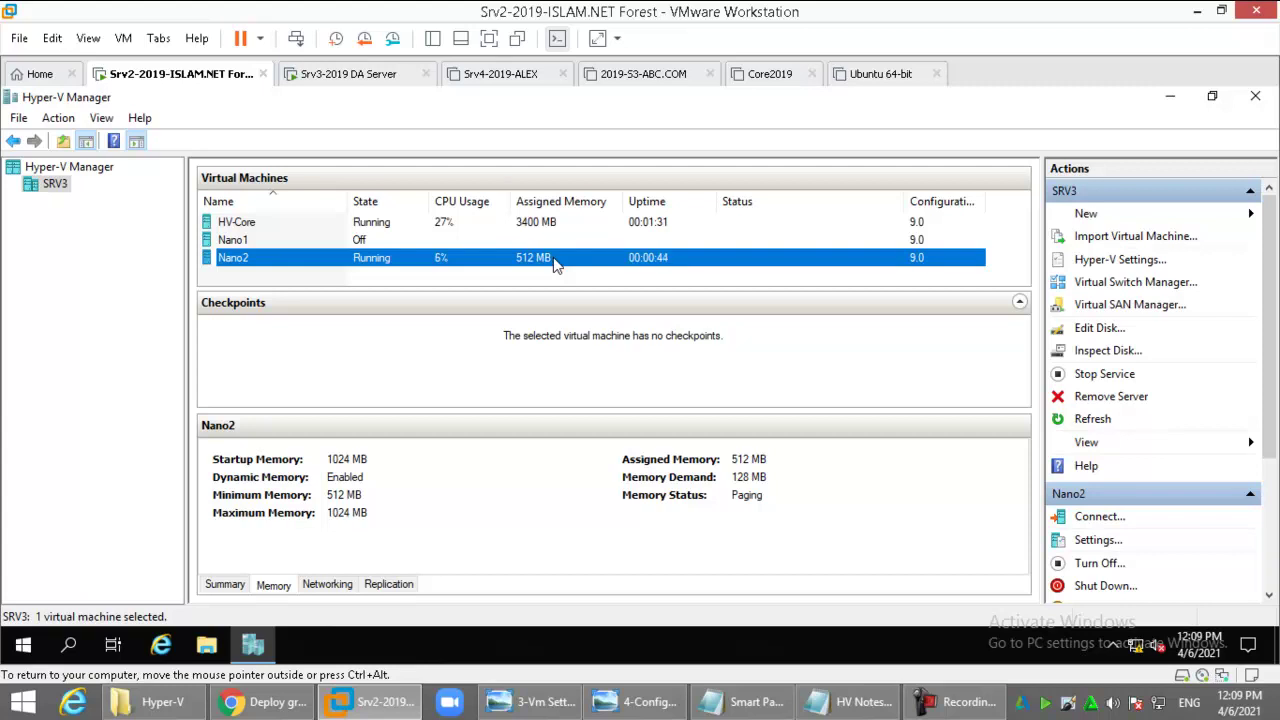
# - Leave the virtual machine for the host desktop and open a blank Notepad document, maximized
pyautogui.hotkey('ctrl', 'alt')
pyautogui.press('super+d')
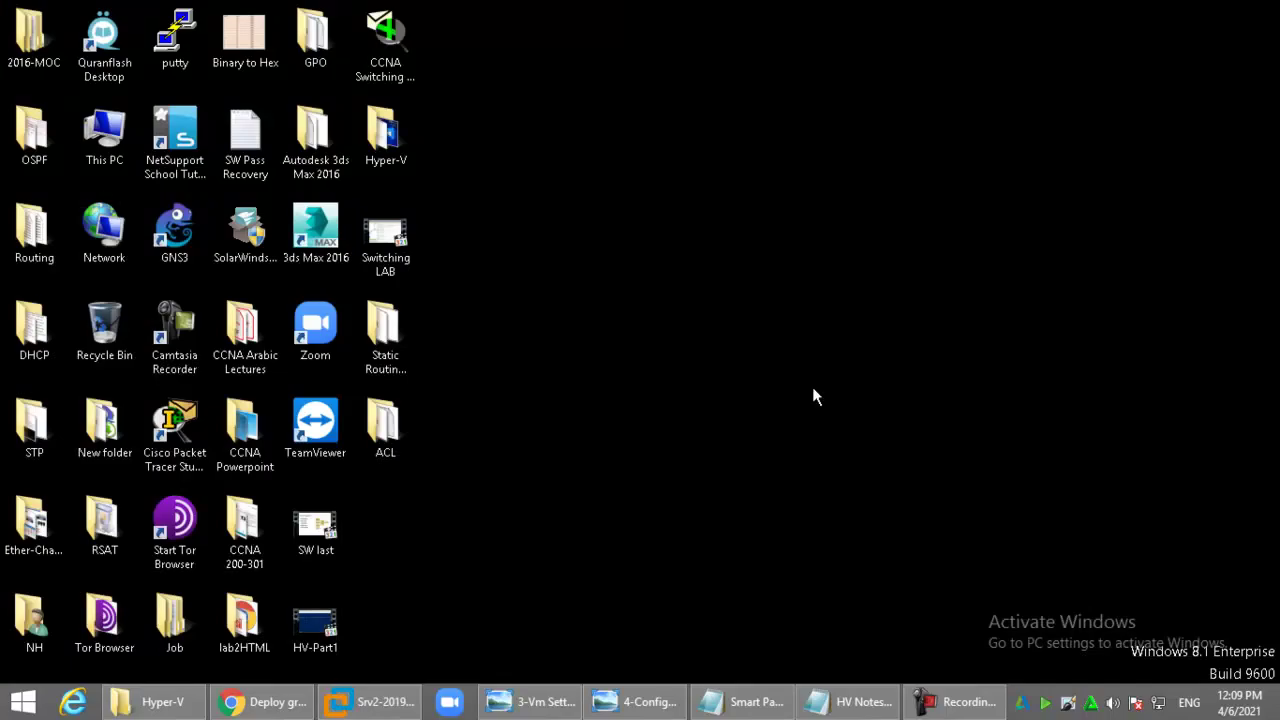
pyautogui.press('super+r')
pyautogui.write('notepad')
pyautogui.press('Return')
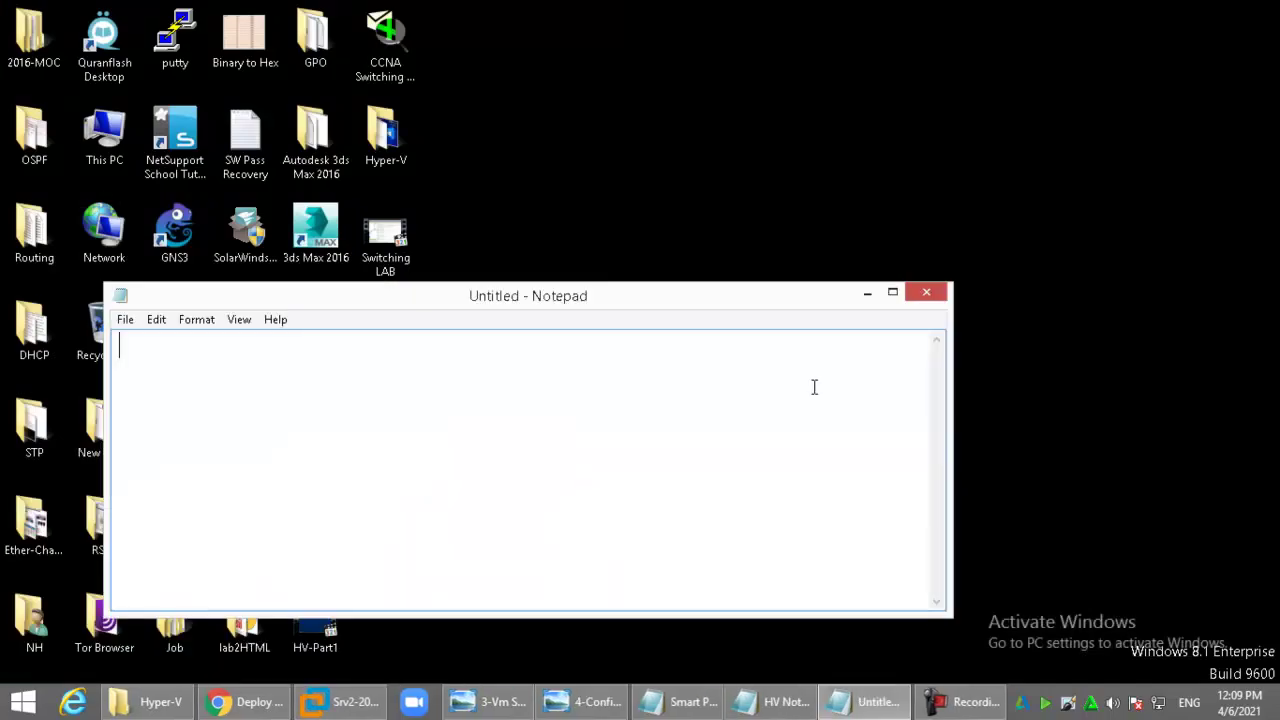
pyautogui.doubleClick(637, 284)
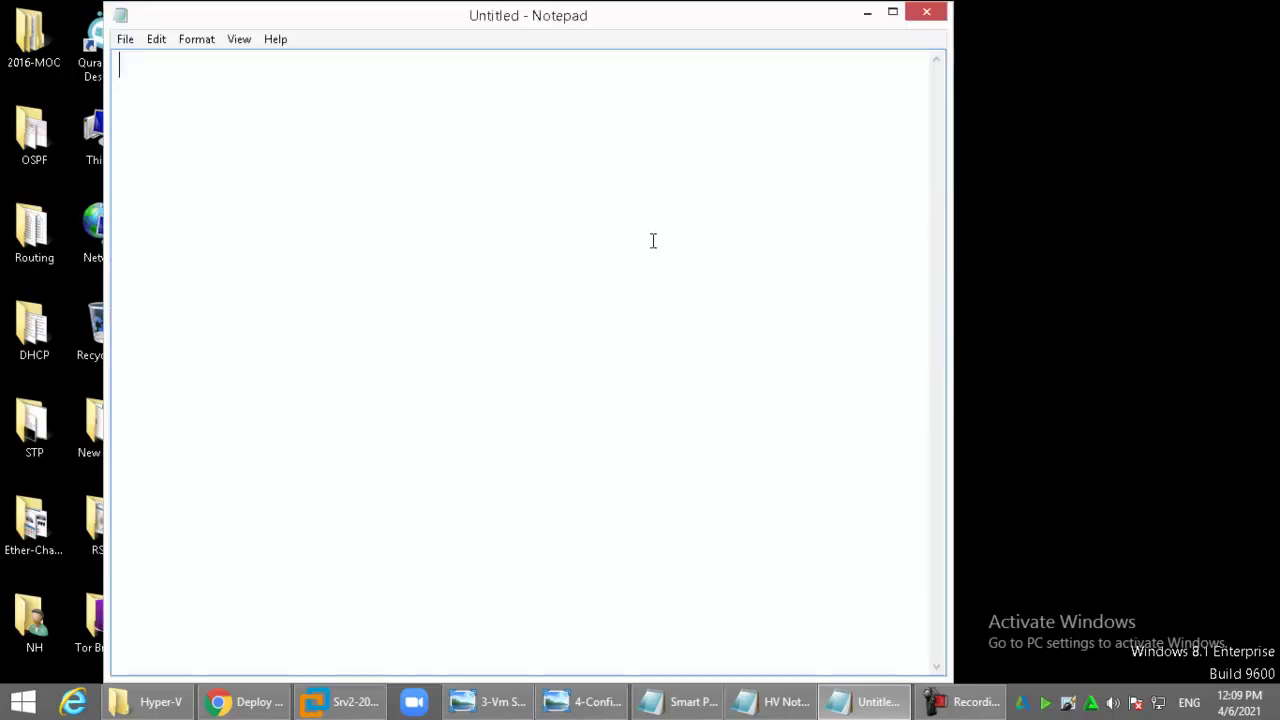
pyautogui.click(896, 18)
# - Write the first note line "1- create paging folder v:\"
pyautogui.write('1- crea')
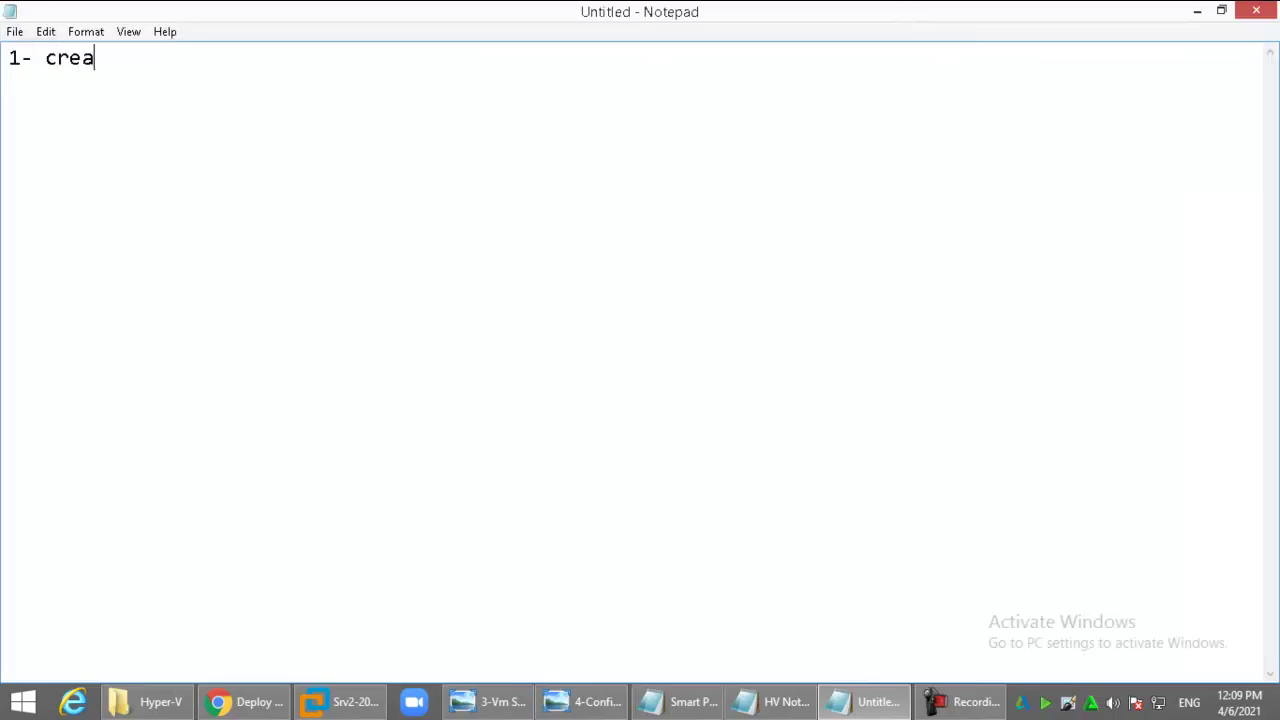
pyautogui.write('te pag')
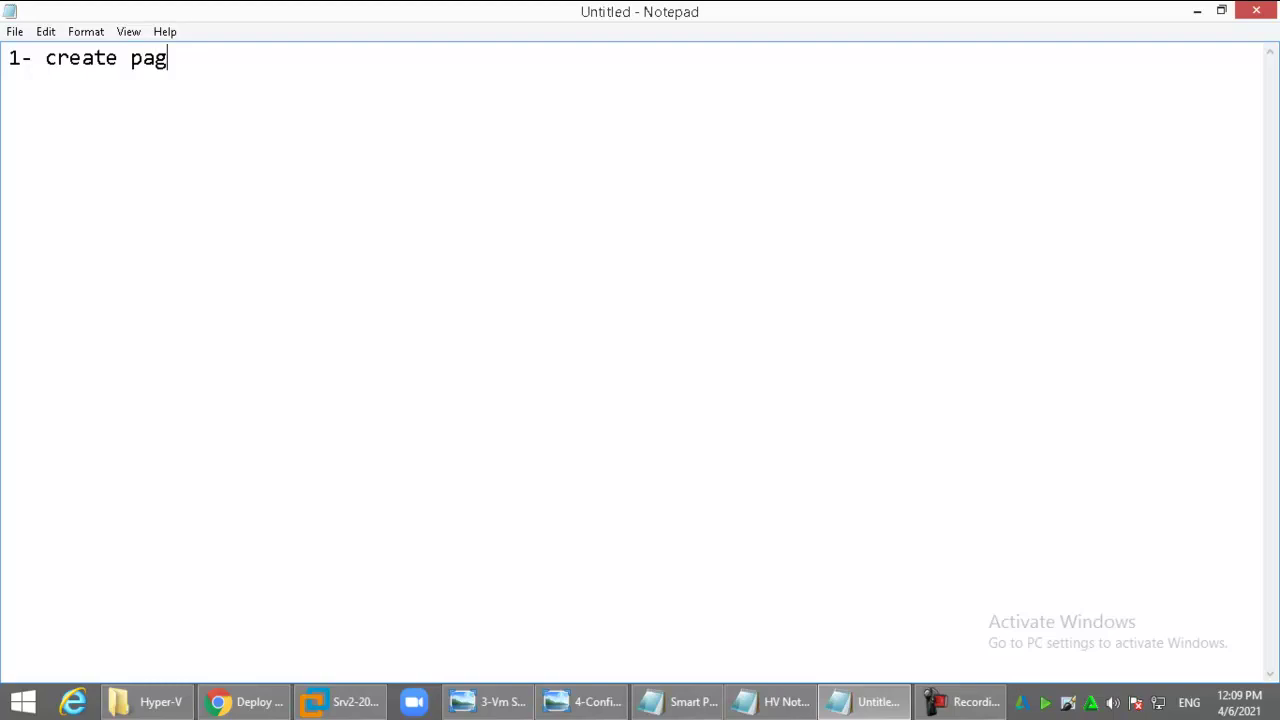
pyautogui.write('ing folder v:\\')
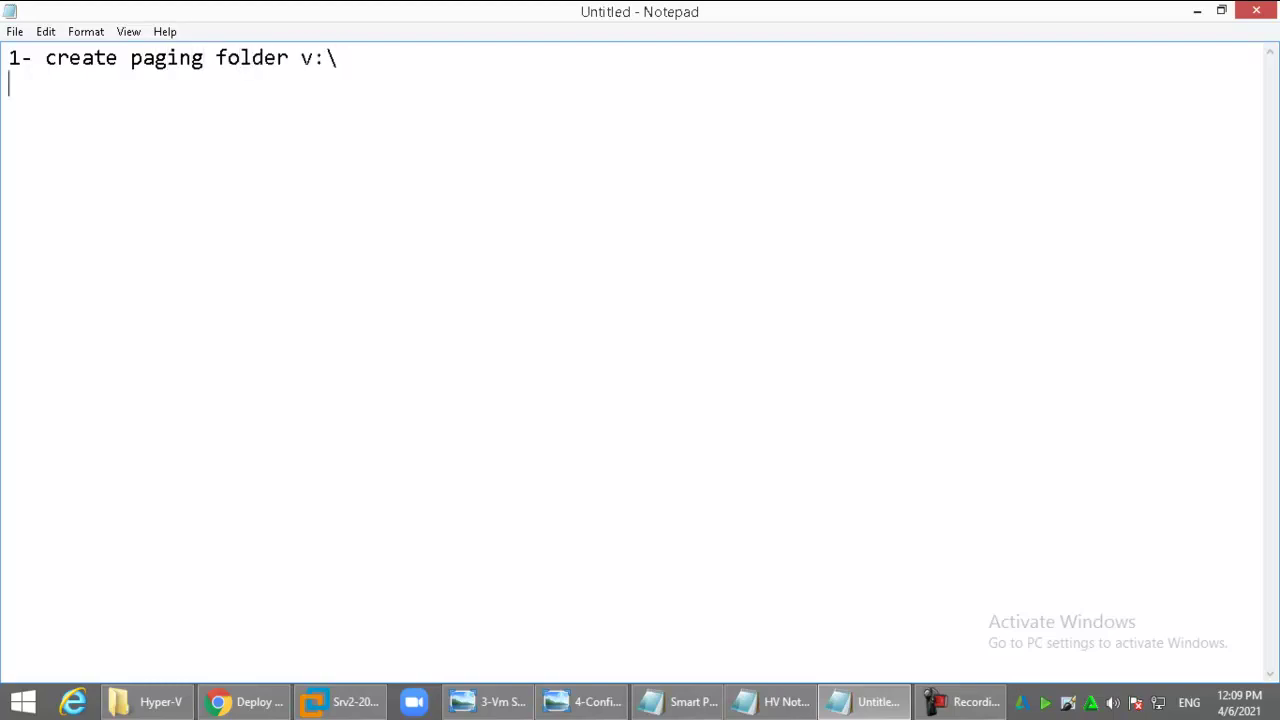
# - Below a blank line, add "2- select all VMs - turn off --- r.click --- settings --- smart paging --- browse"
pyautogui.press('Return')
pyautogui.write('2- select all VM')
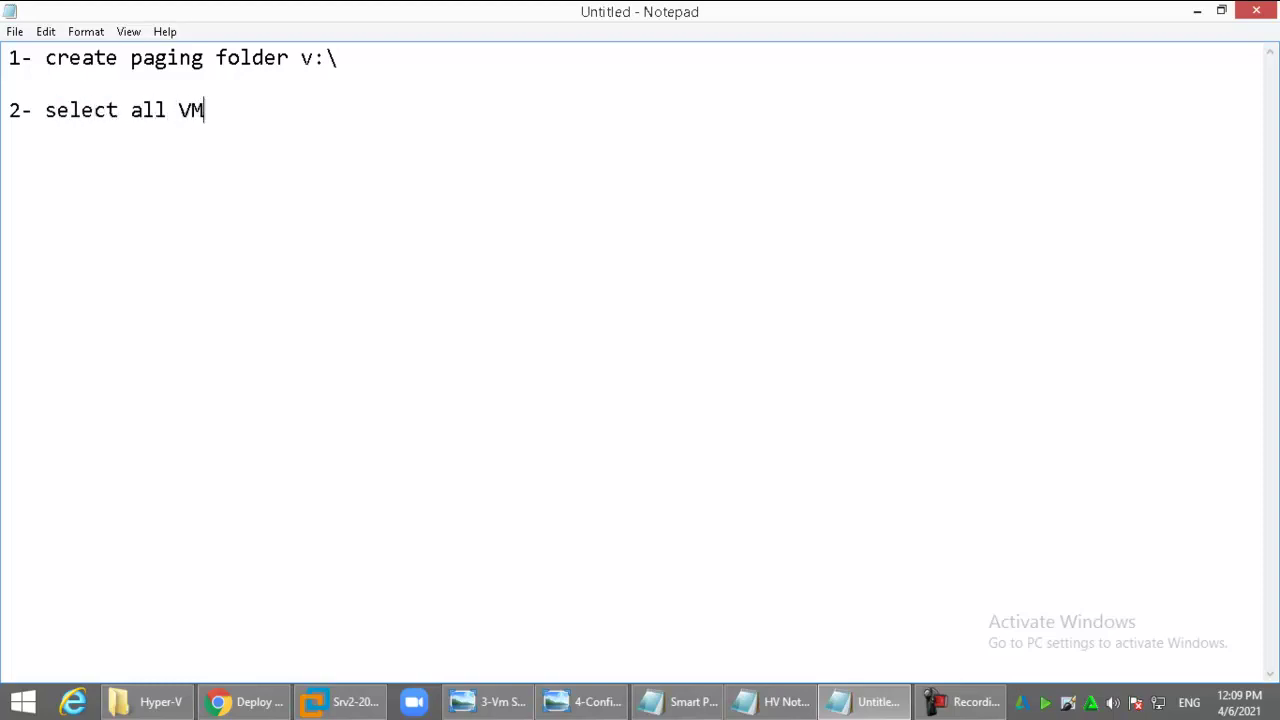
pyautogui.write('s - turn off --- r')
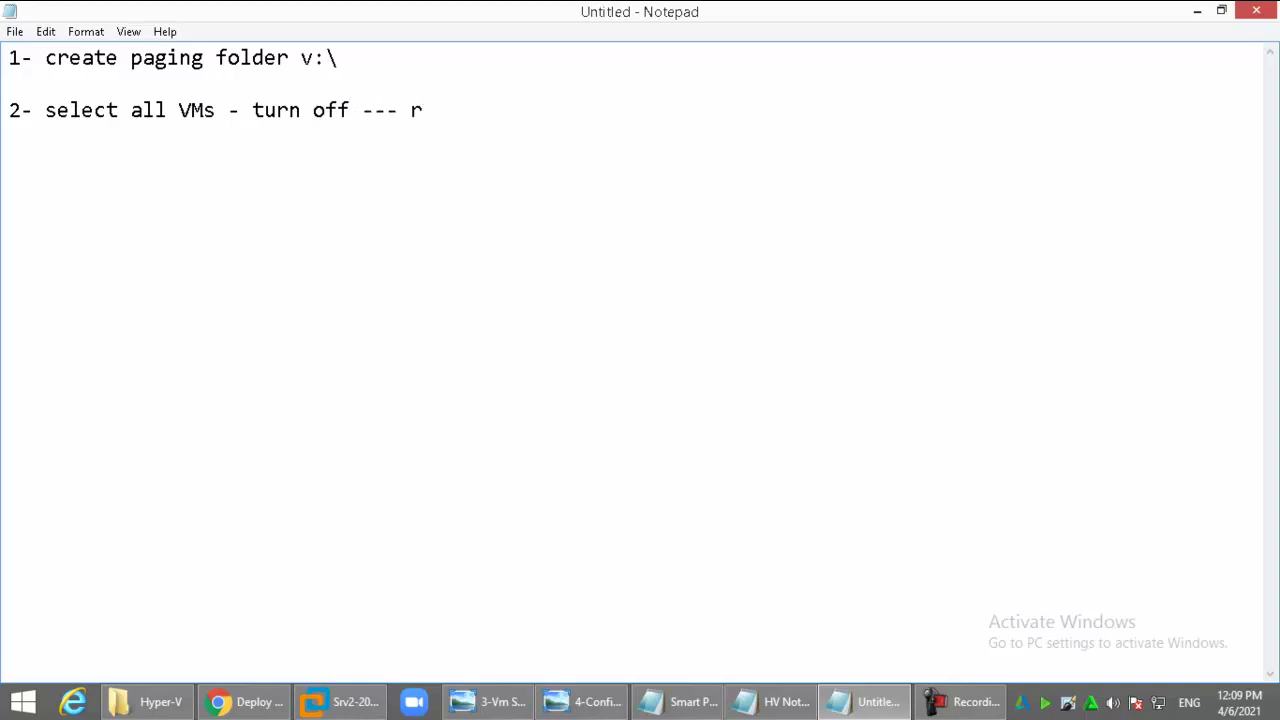
pyautogui.write('.click --- settings --- ')
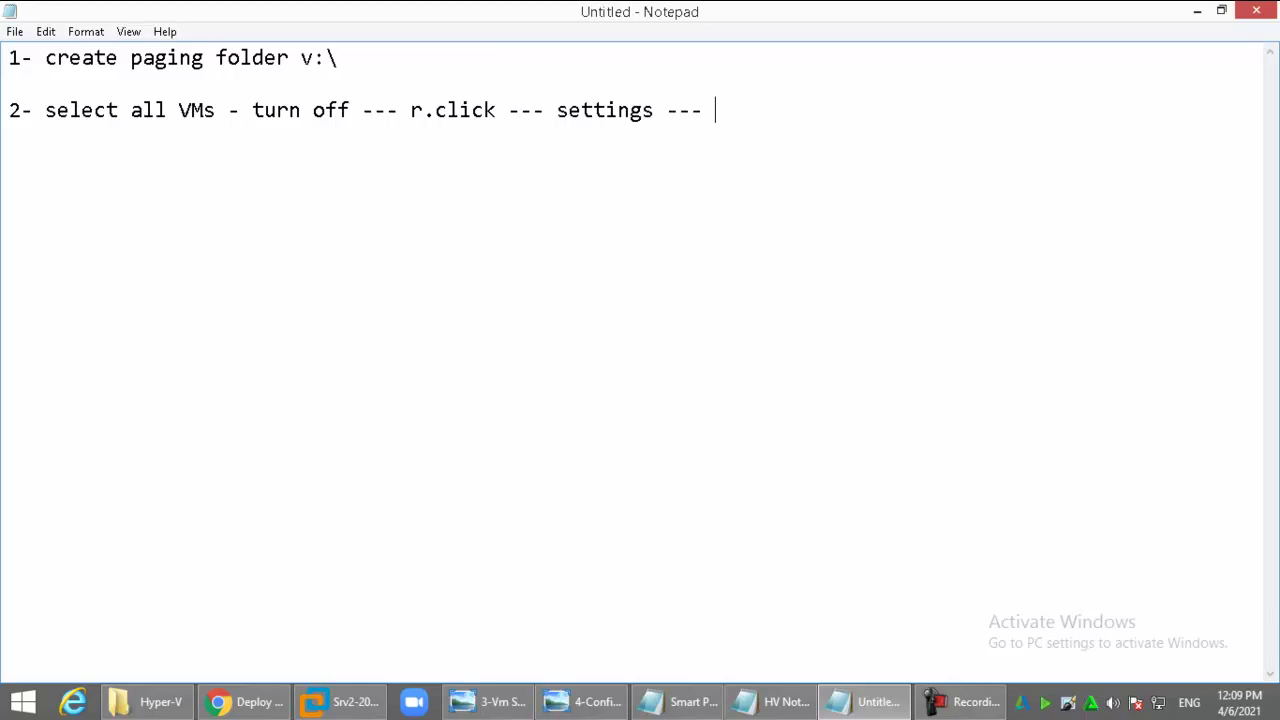
pyautogui.write('smart pagi')
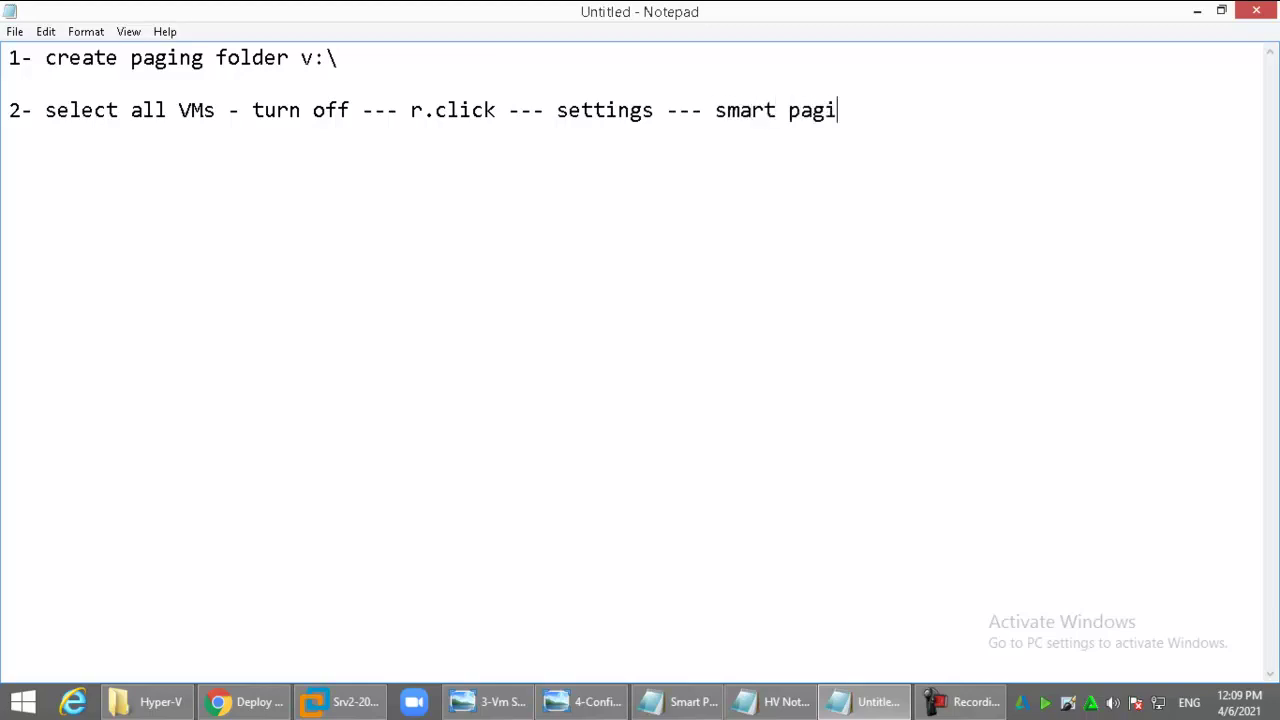
pyautogui.write('ng --- browse')
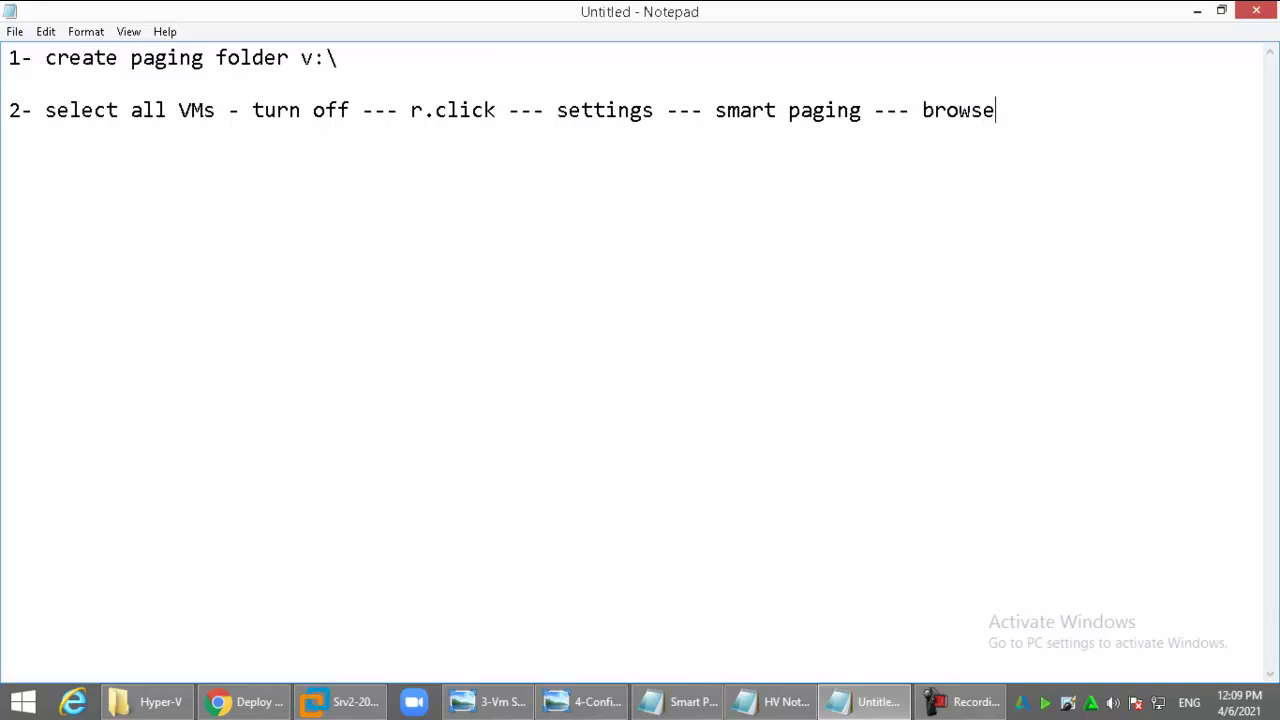
# - Leave a blank line and add the third note, "3- to get machine id"
pyautogui.press('Return')
pyautogui.press('Return')
pyautogui.write('3- to get machine id')
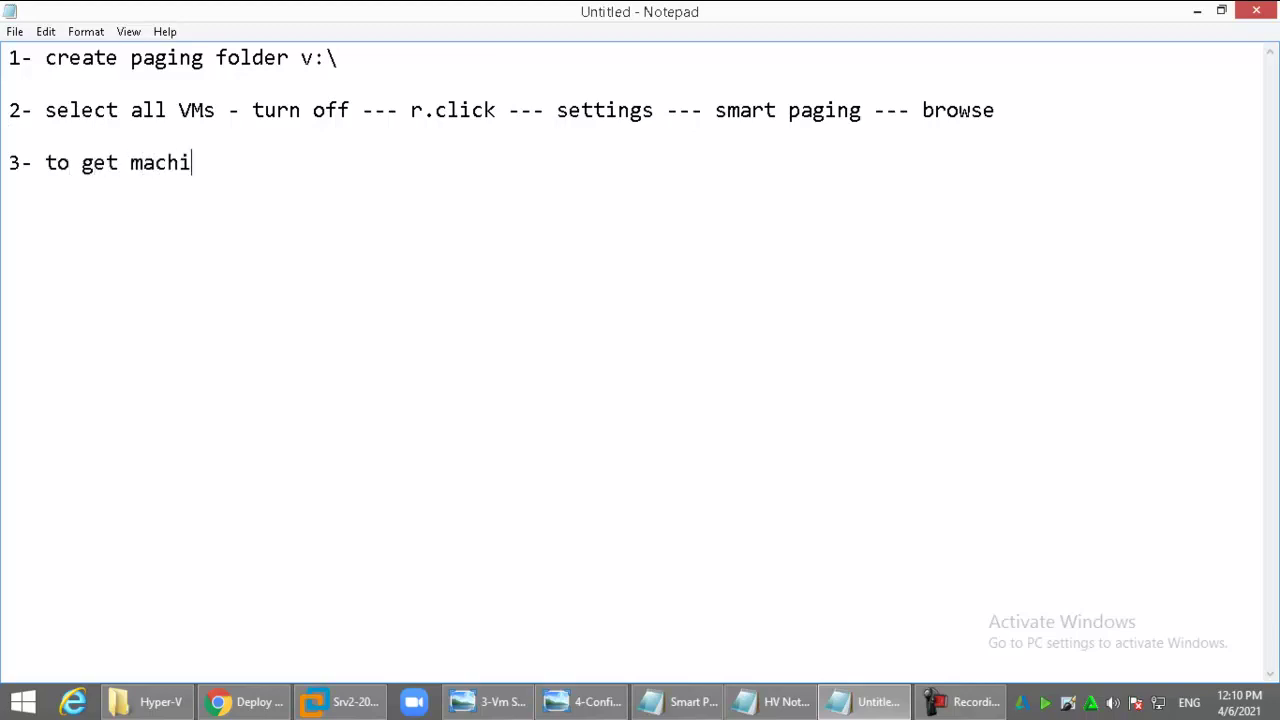
# - Under the machine id note, add the command line "powershell ------ enter-pssession S2 ---- get-vm | fl *"
pyautogui.press('Return')
pyautogui.press('Return')
pyautogui.write('powershell')
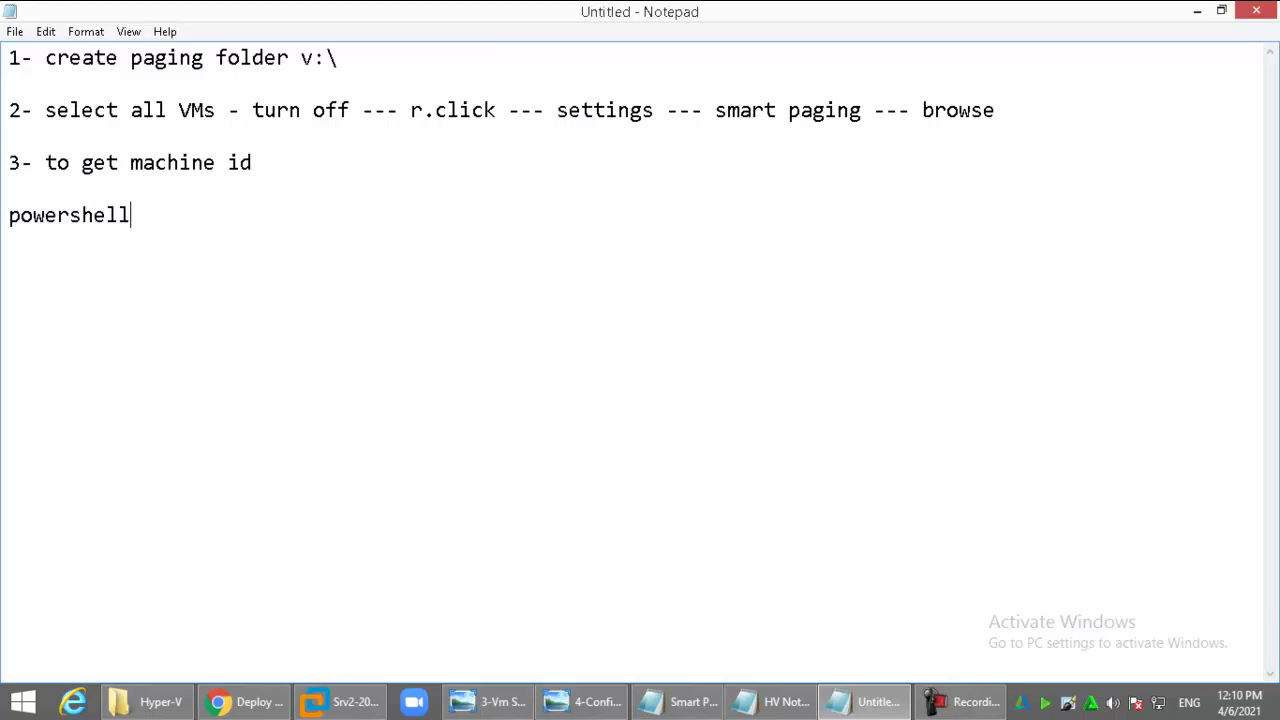
pyautogui.write(' ------ enter-pssession')
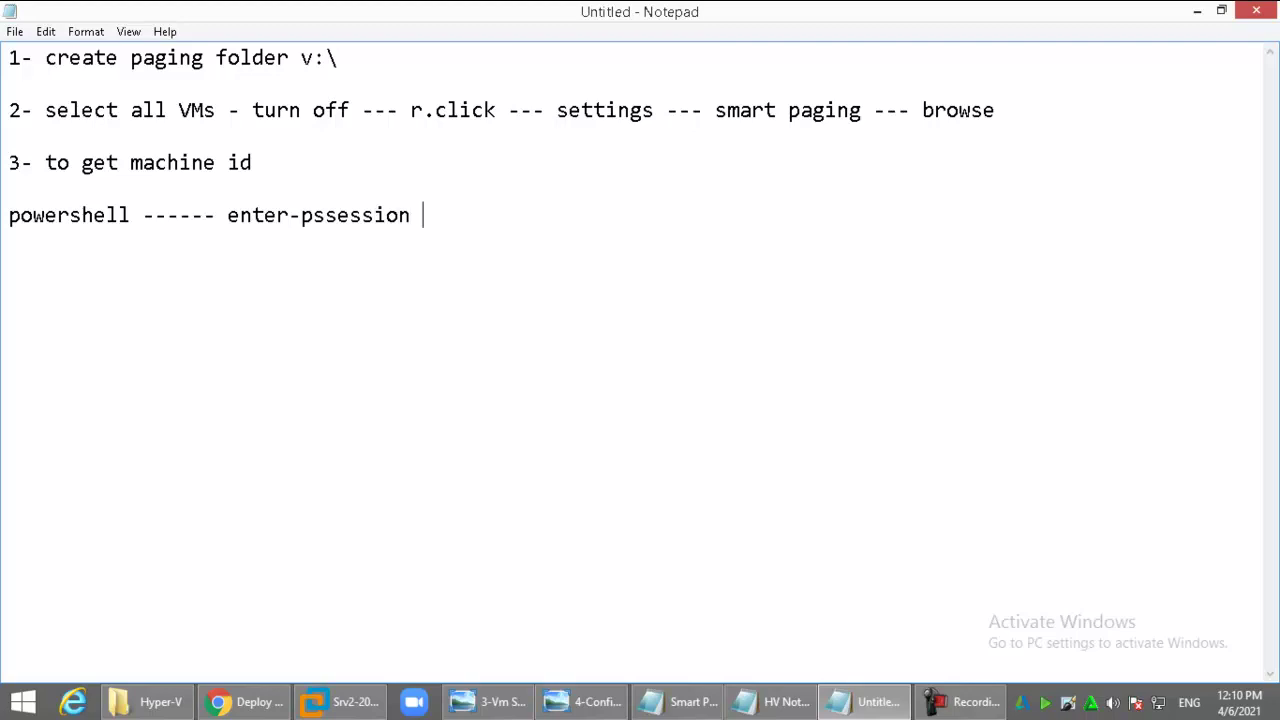
pyautogui.write(' Sr')
pyautogui.press('BackSpace')
pyautogui.write('2 ---- get-vm')
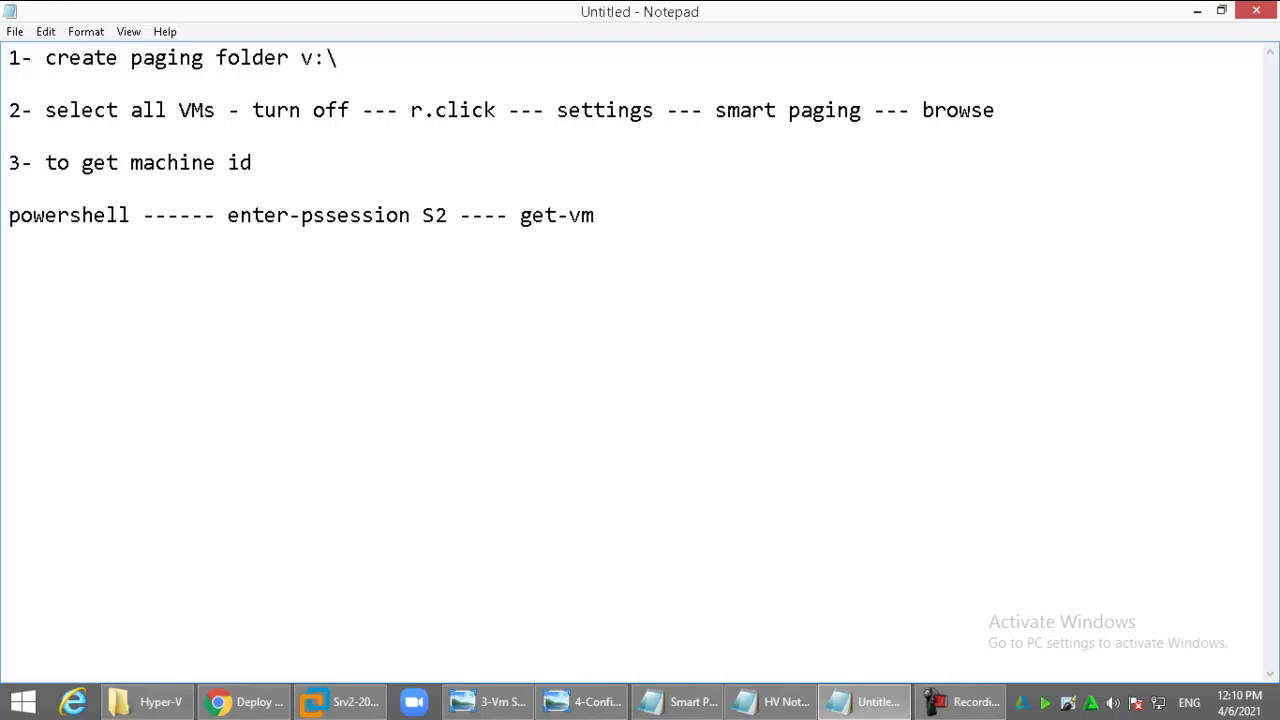
pyautogui.write(' | fl *')
# - Add the fourth note, "4- core --- full memory 3500", below the command line
pyautogui.write('4-')
pyautogui.write(' core')
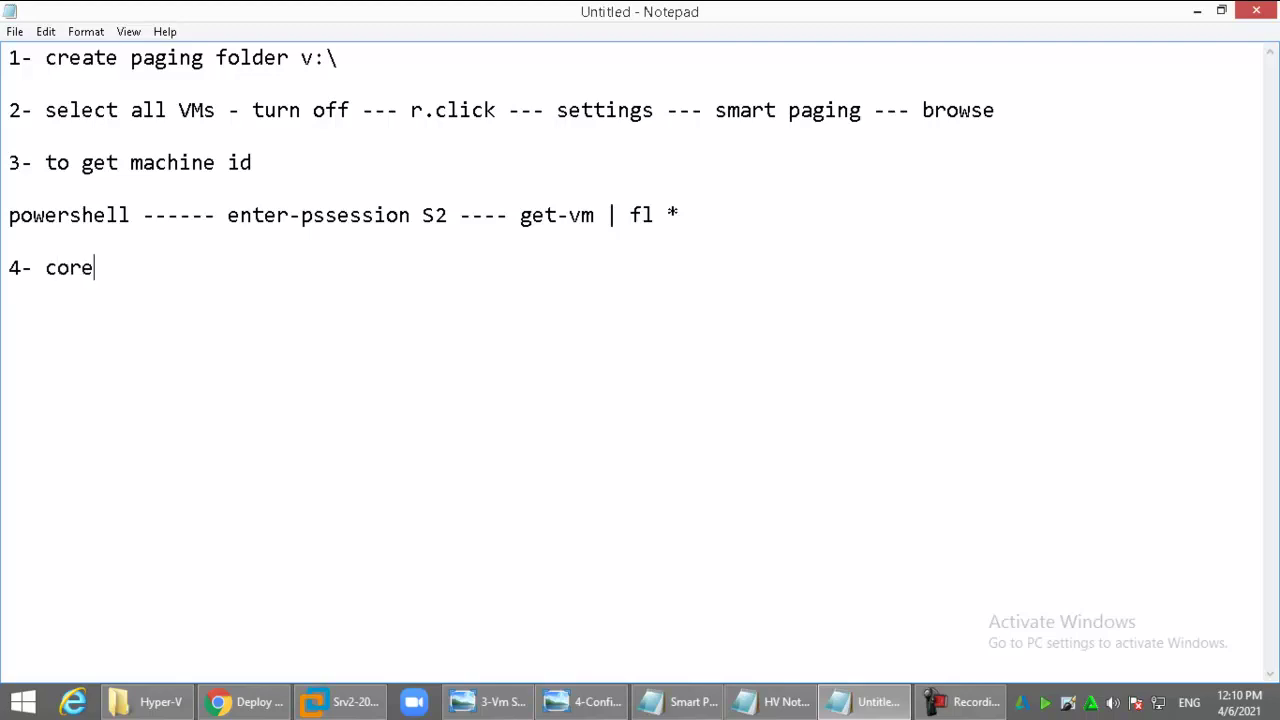
pyautogui.write(' --- full memory  3500')
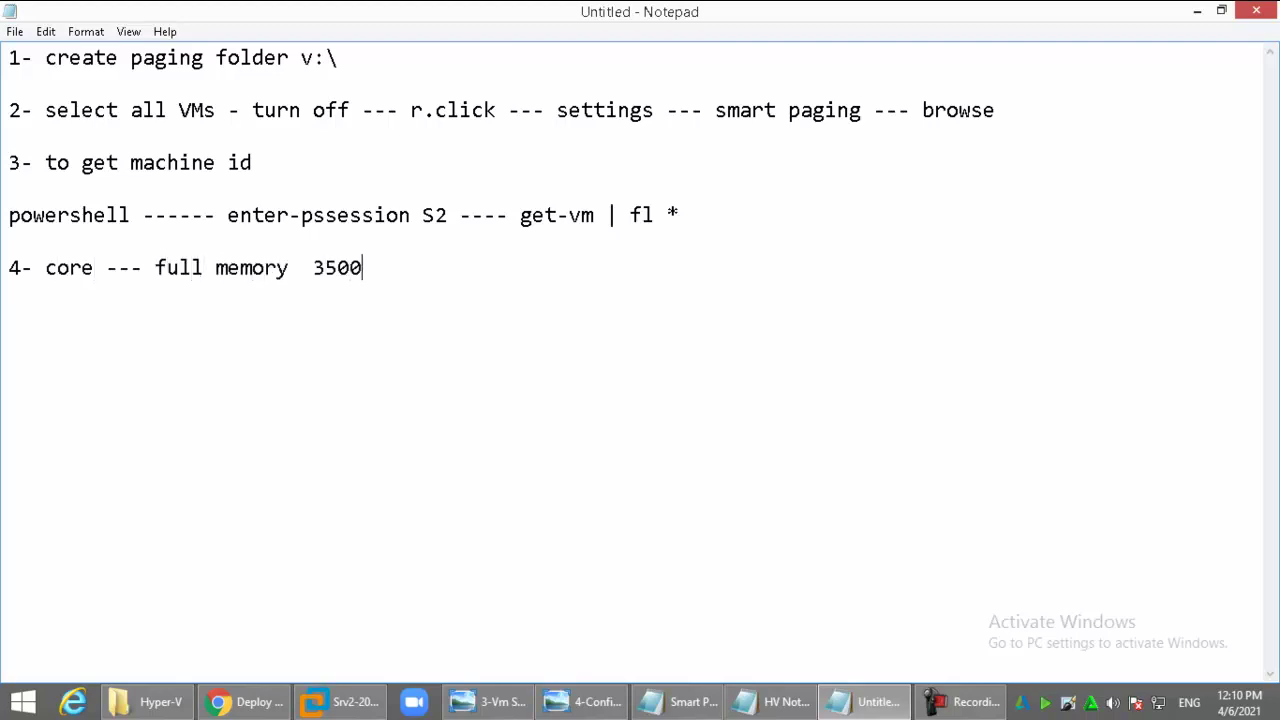
# - Below the fourth note, add the line "nano --- dynamic memory --- 512 min 1024 max"
pyautogui.write('b')
pyautogui.press('BackSpace')
pyautogui.write('nano --- dynamic memory')
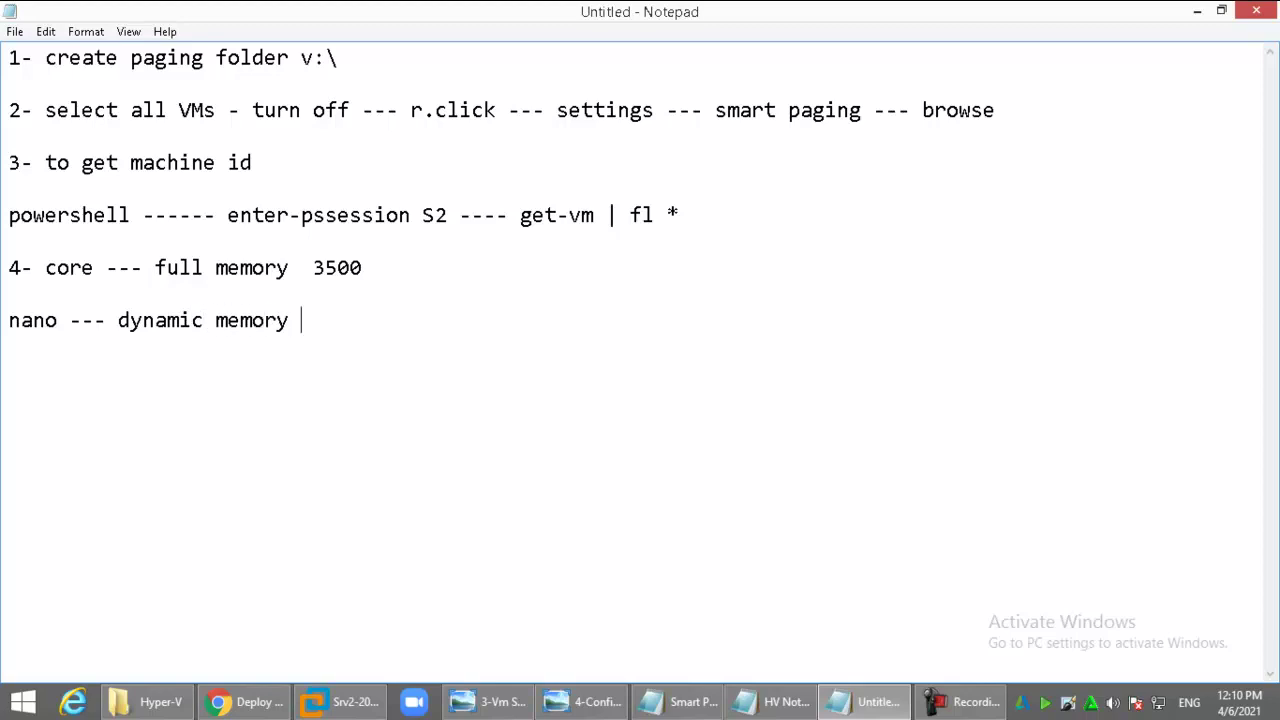
pyautogui.write(' --- 512 min   10')
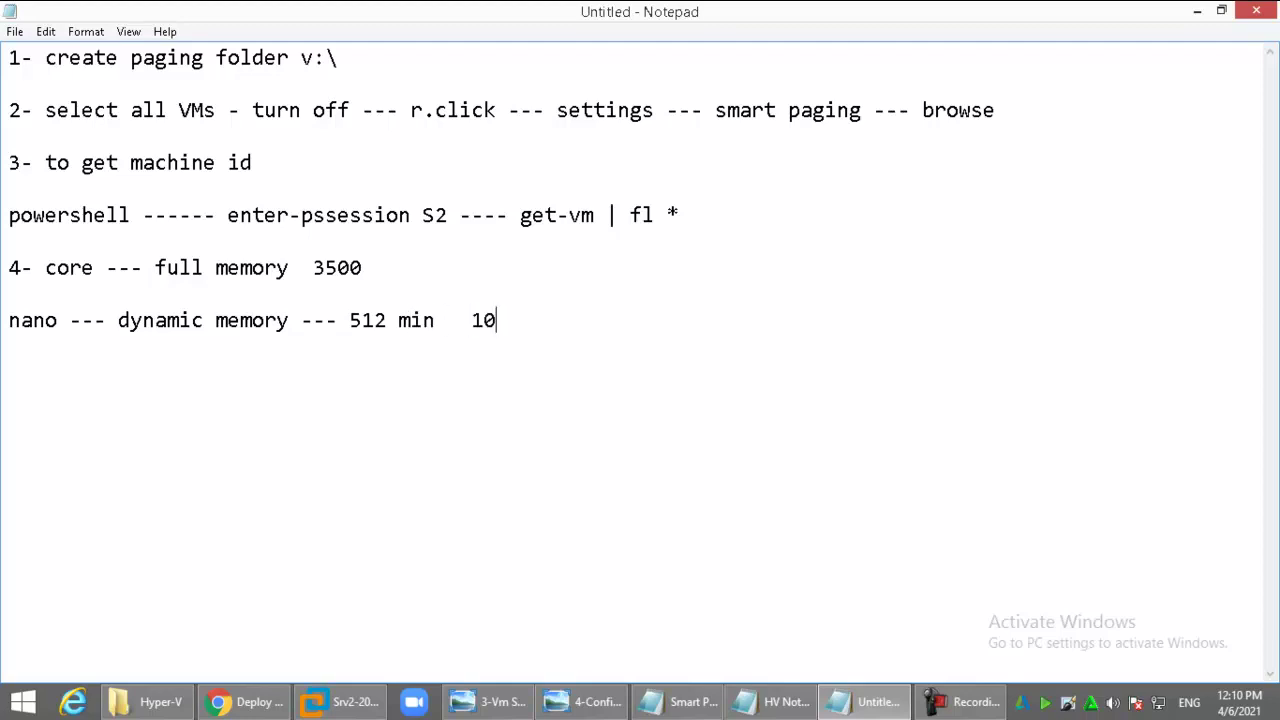
pyautogui.write('24 max ')
# - Leave a blank line below the nano memory line and add "to restart vm"
pyautogui.write('to restart ')
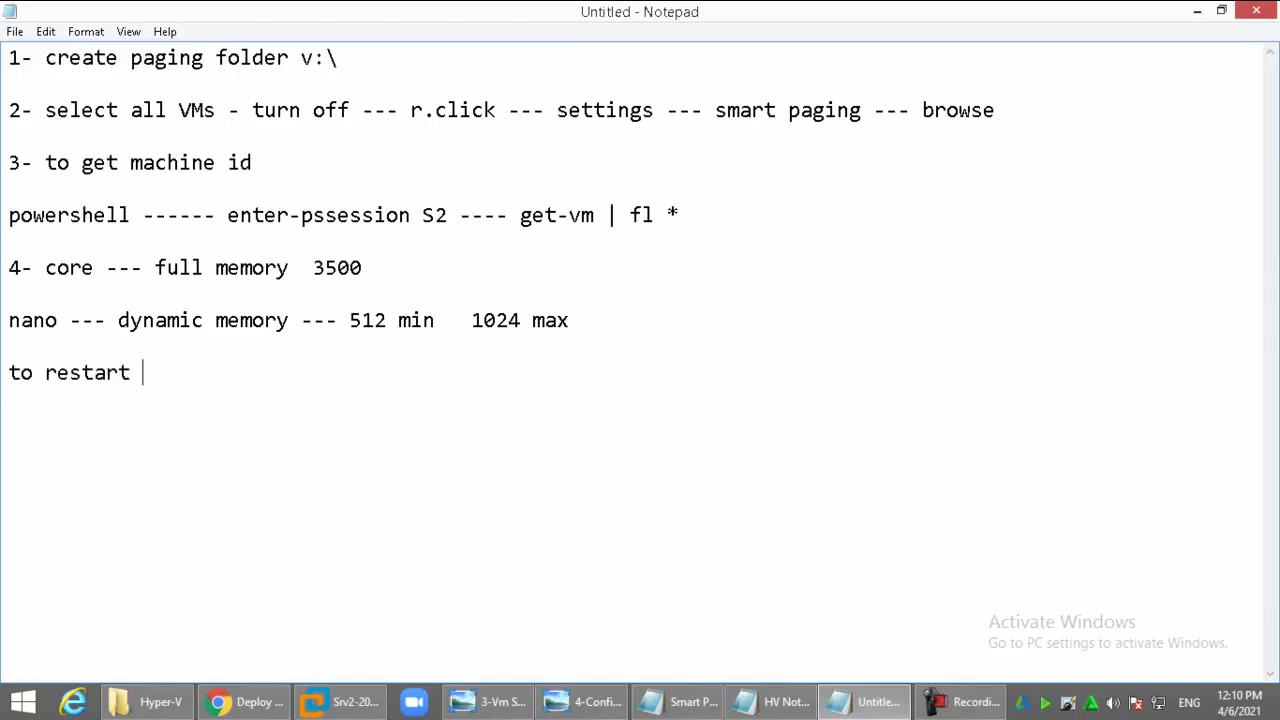
pyautogui.write('vm,')
pyautogui.press('BackSpace')
# - Insert the line "start core first" above the restart line, keeping a blank line between them
pyautogui.press('Home')
pyautogui.press('Return')
pyautogui.press('Return')
pyautogui.press('Up')
pyautogui.write('start core first')
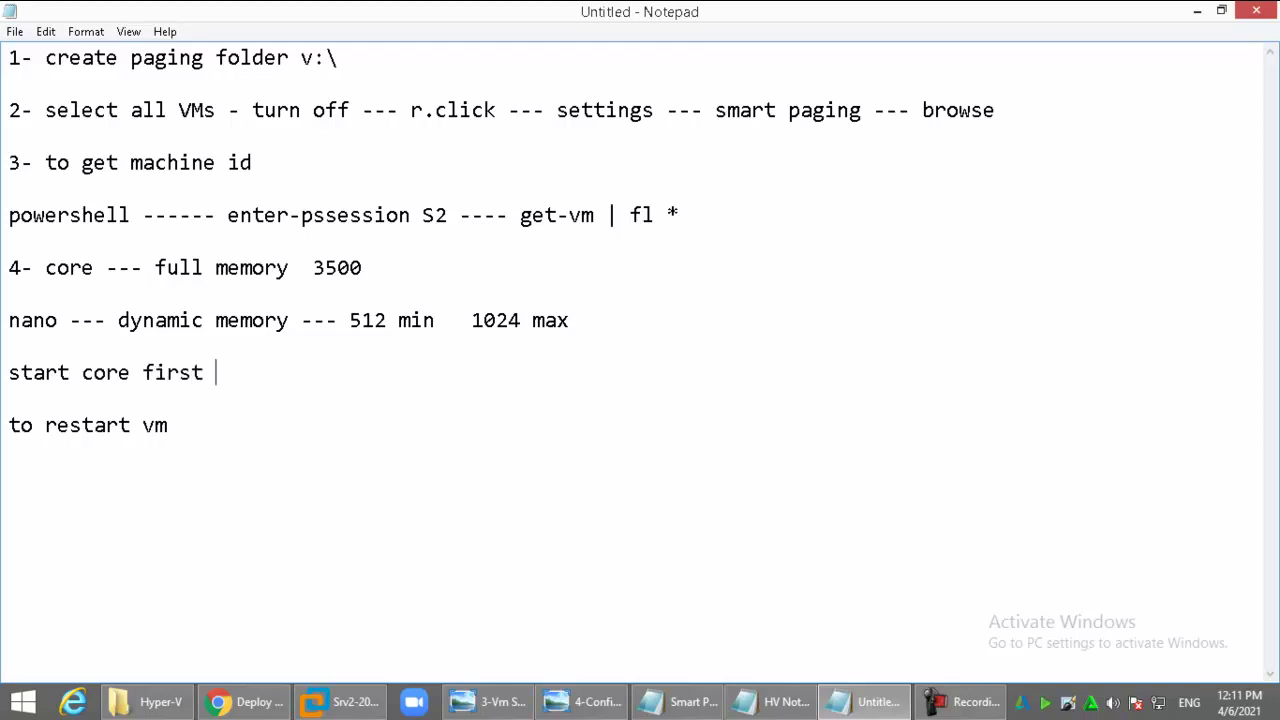
# - In the start-order line, replace "core" with "nano" and append "---> start core (fulll memory)"
pyautogui.hotkey('ctrl', 'Left')
pyautogui.hotkey('ctrl', 'shift', 'Left')
pyautogui.write('nano')
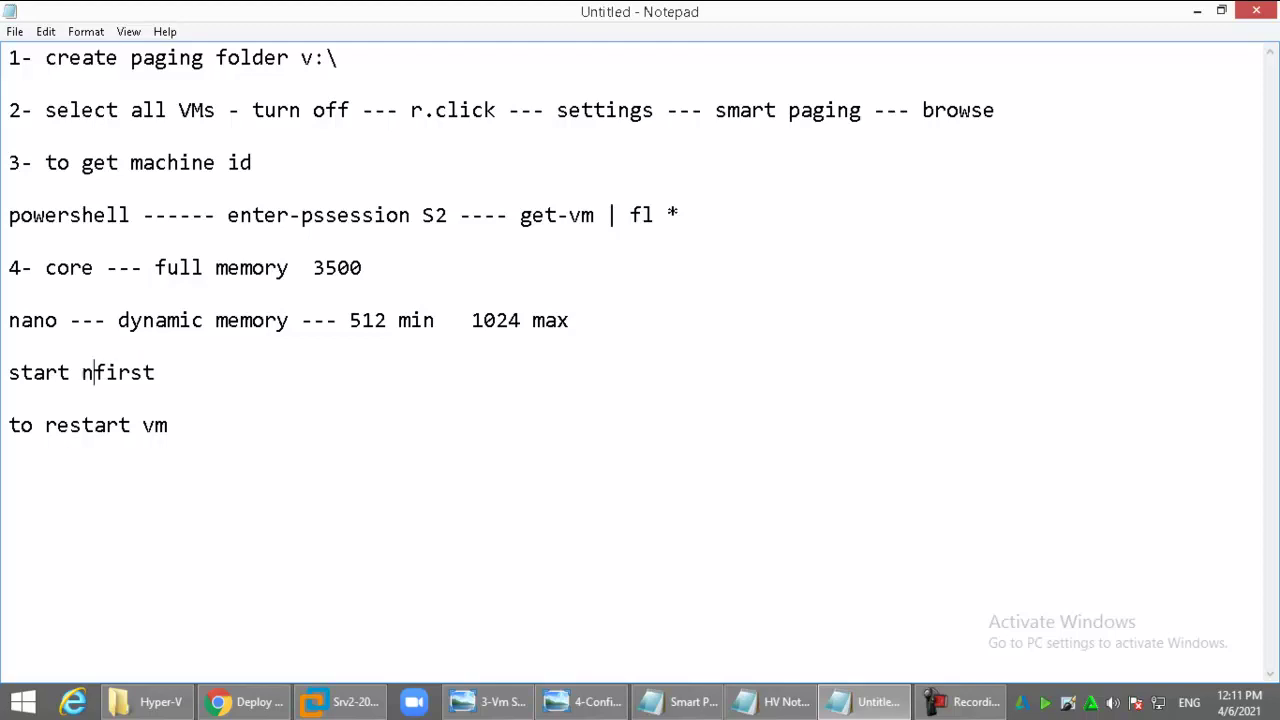
pyautogui.press('End')
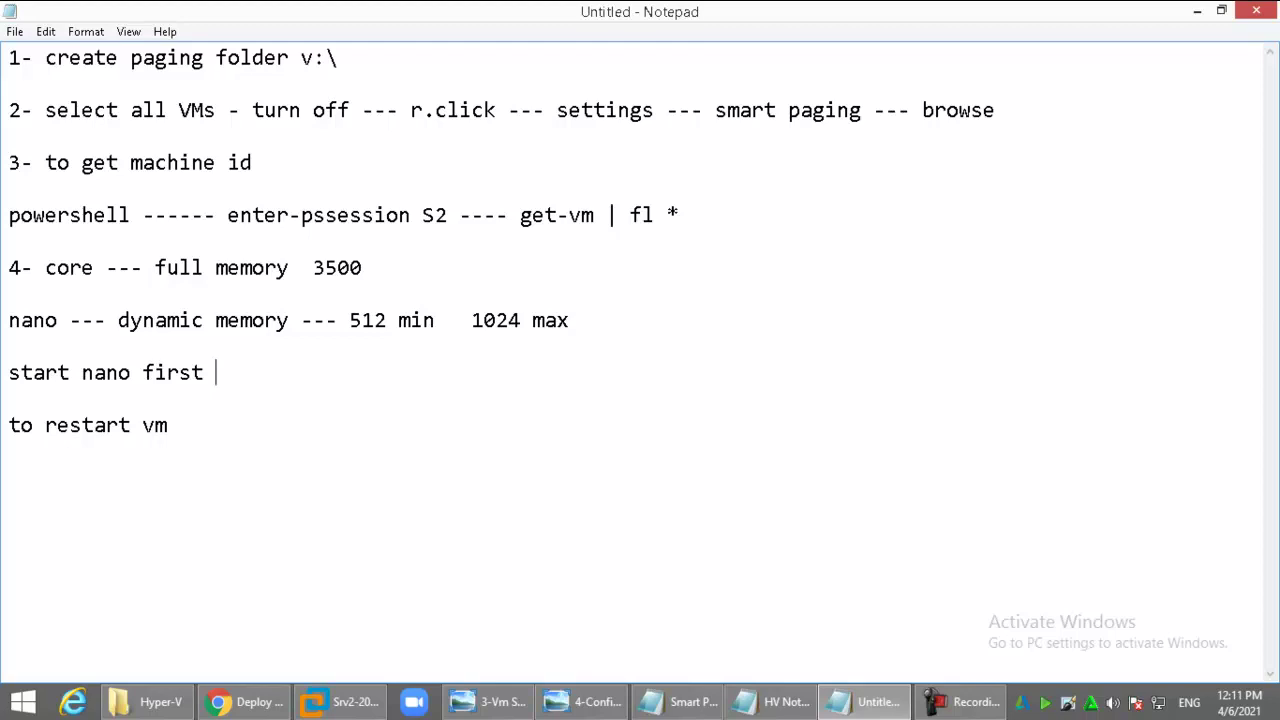
pyautogui.write('---> start core ')
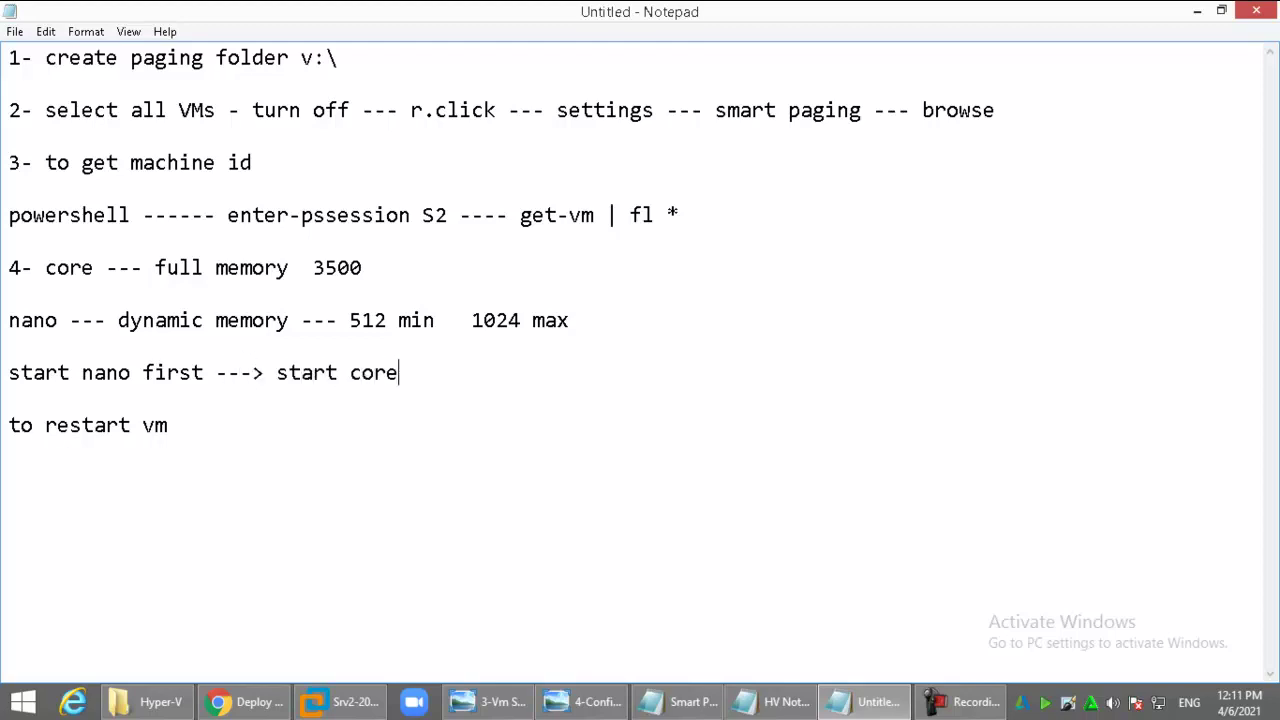
pyautogui.write('(fulll m')
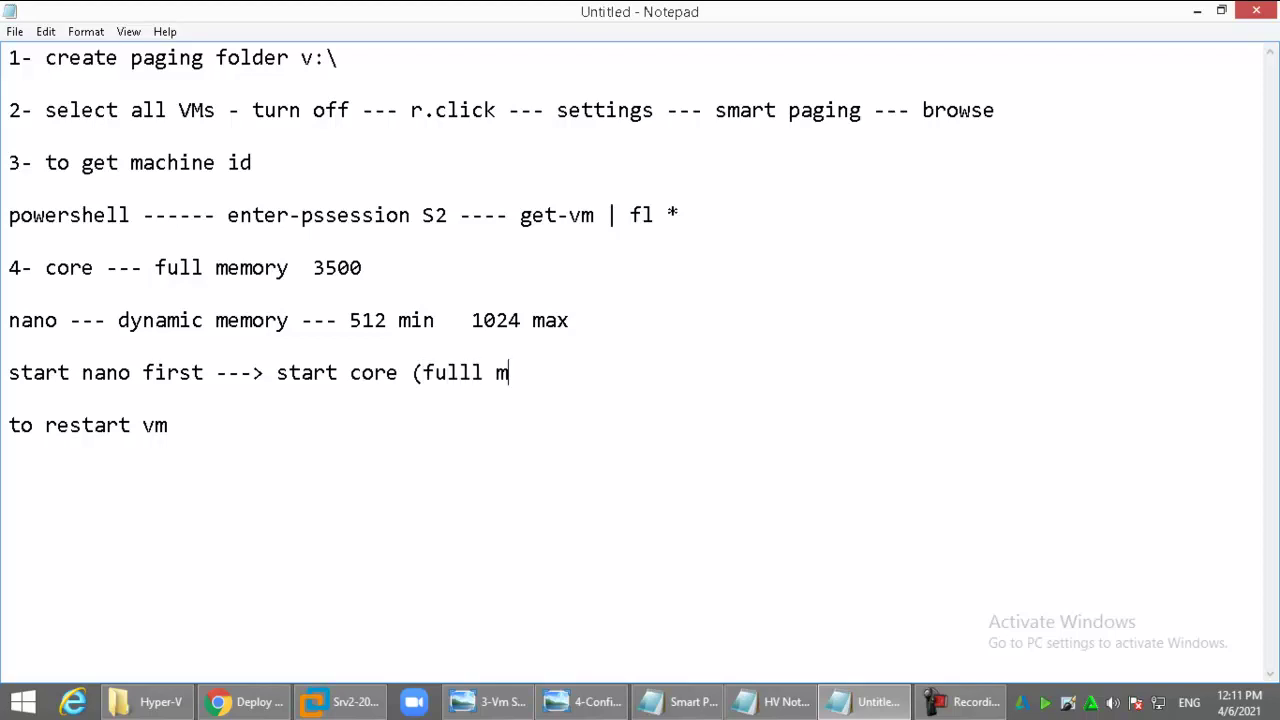
pyautogui.write('emory)')
# - Complete the restart line with the command ": restart-vm -name nano"
pyautogui.press('Down')
pyautogui.press('End')
pyautogui.write(':    restart-vm -name nano')
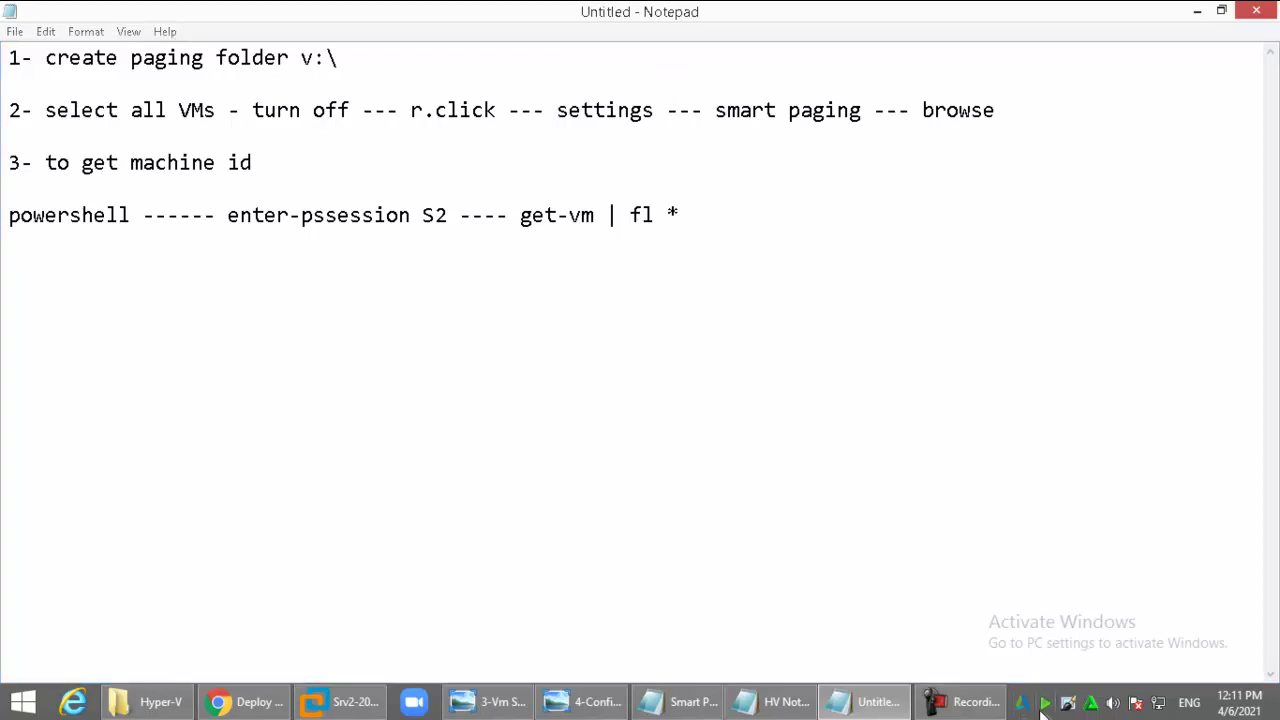
# - End the running NetSupport School screen show
pyautogui.rightClick(1043, 705)
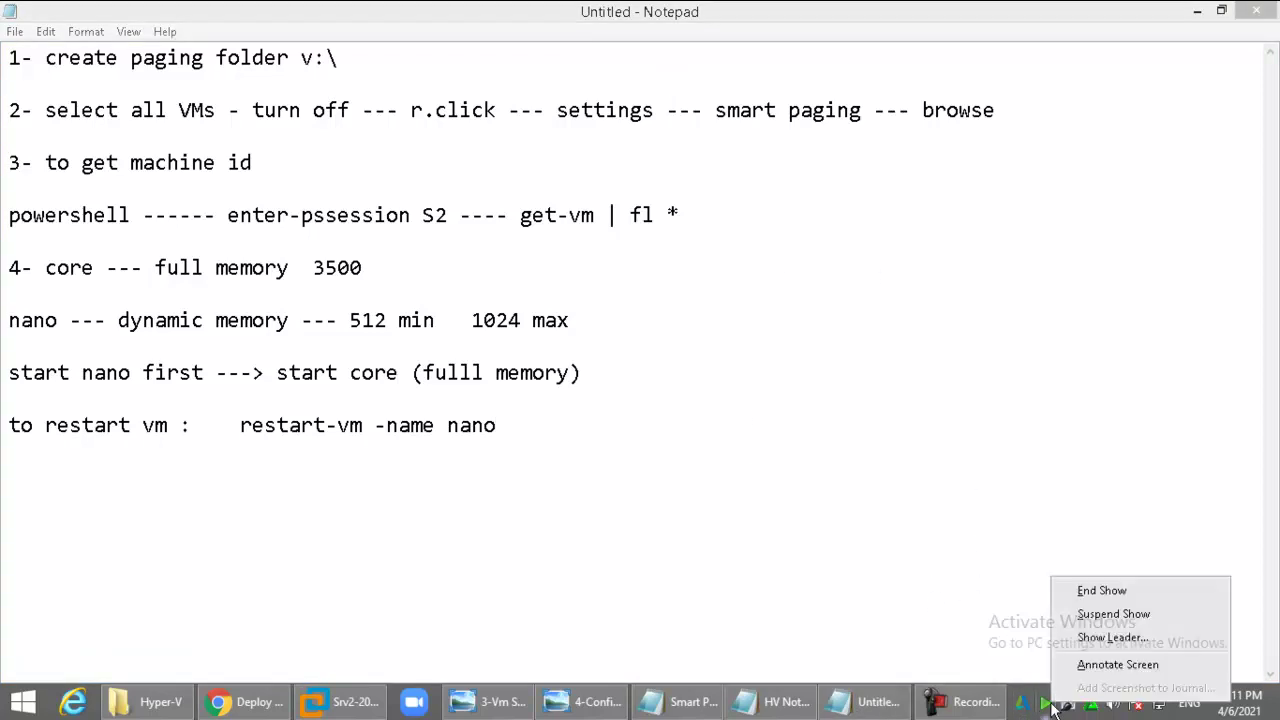
pyautogui.click(1122, 597)
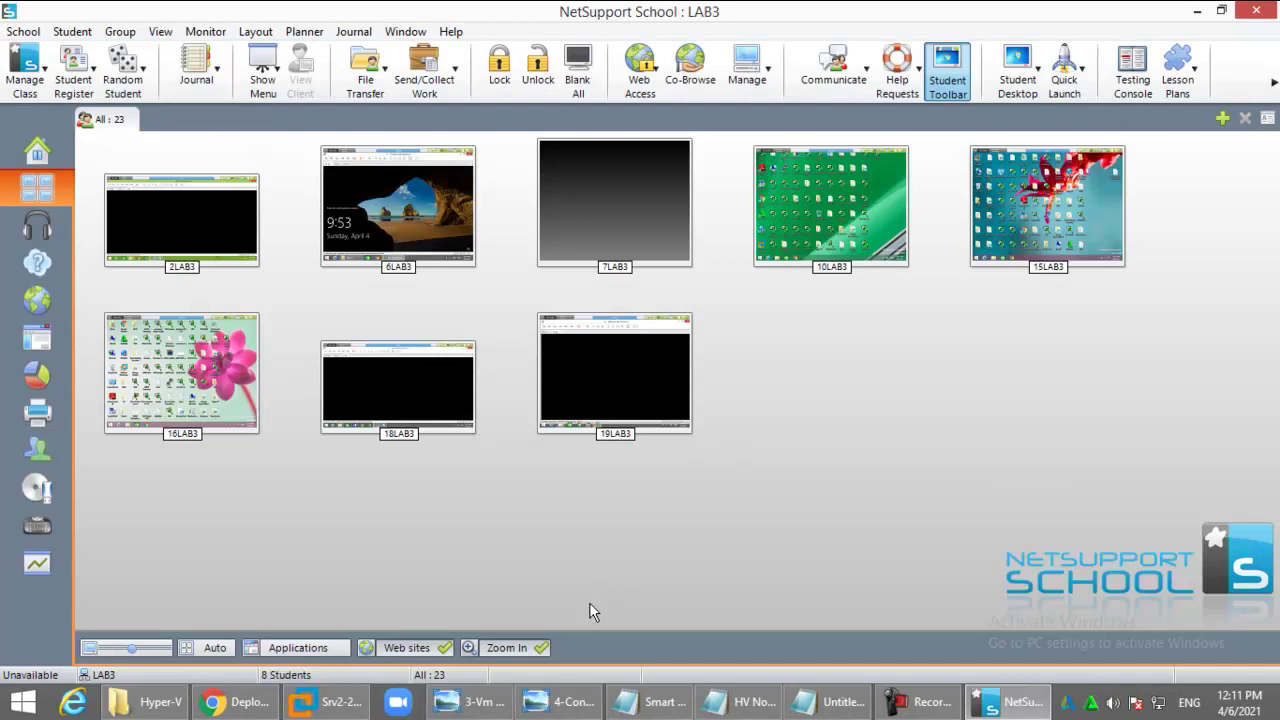
pyautogui.click(920, 701)
pyautogui.click(1245, 637)
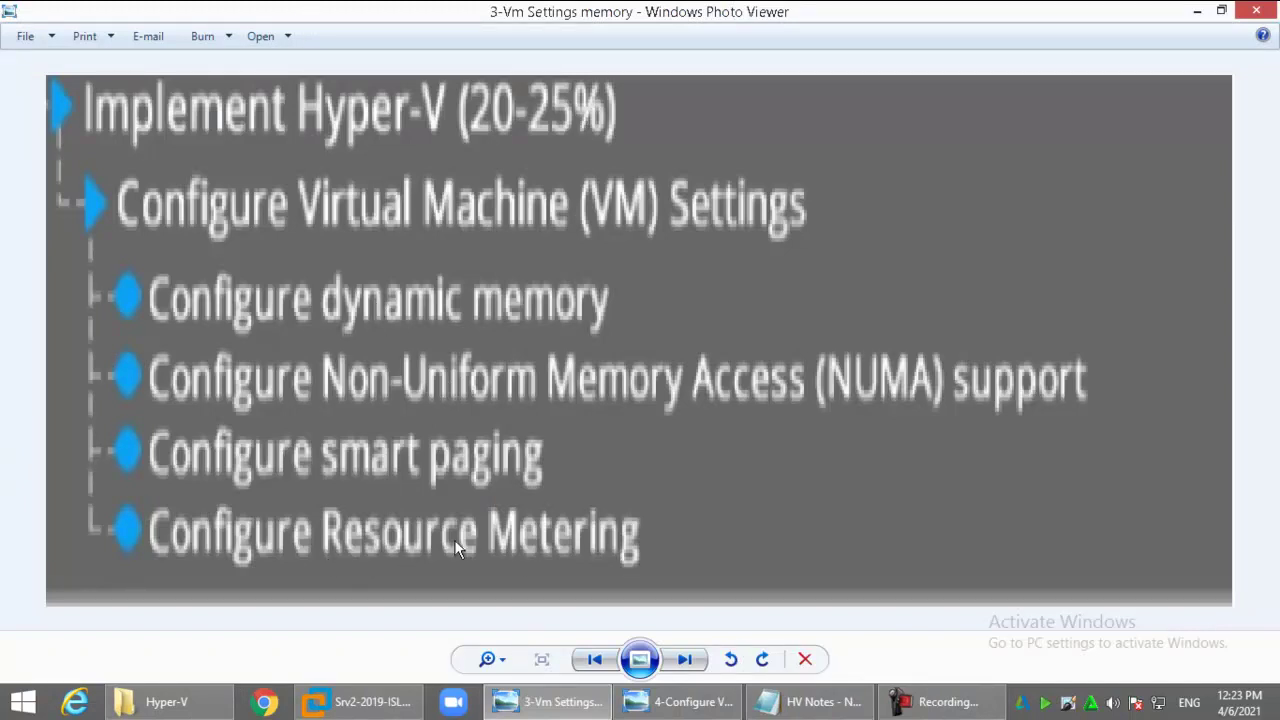
# - Switch to VMware Workstation and open the Resource metering script on the Srv2 desktop for editing in PowerShell ISE
pyautogui.click(395, 701)
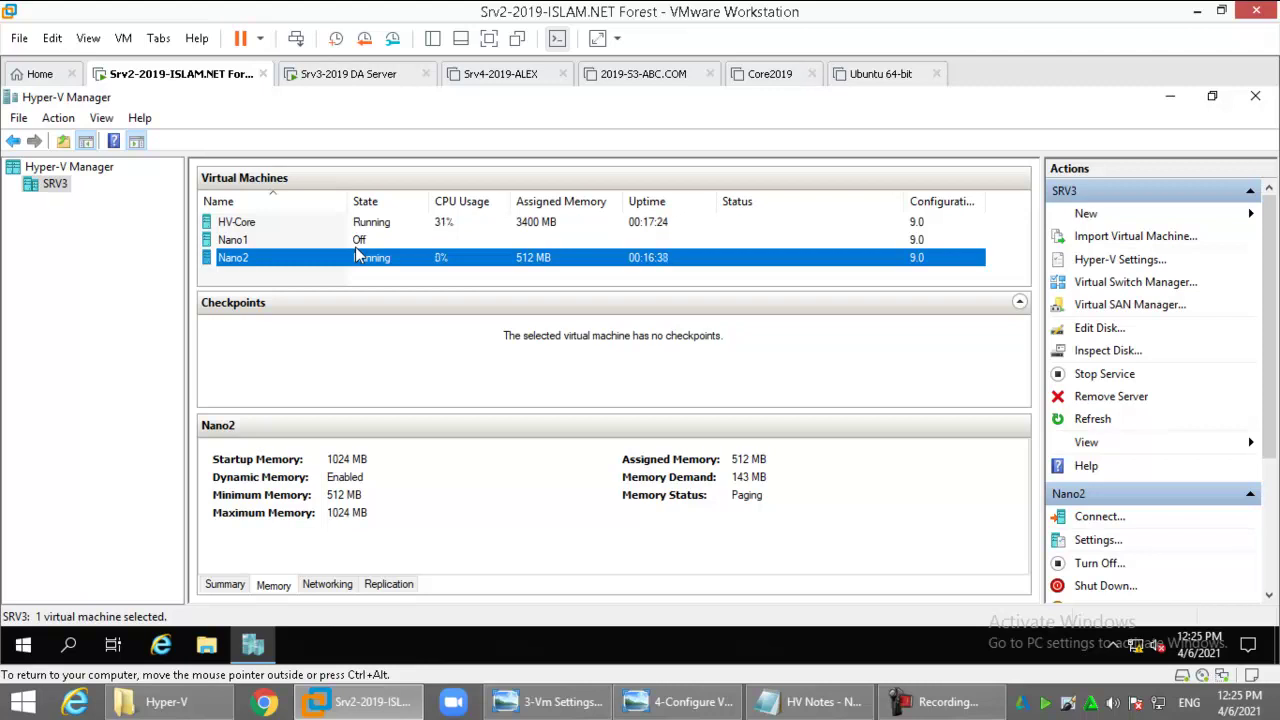
pyautogui.press('super+d')
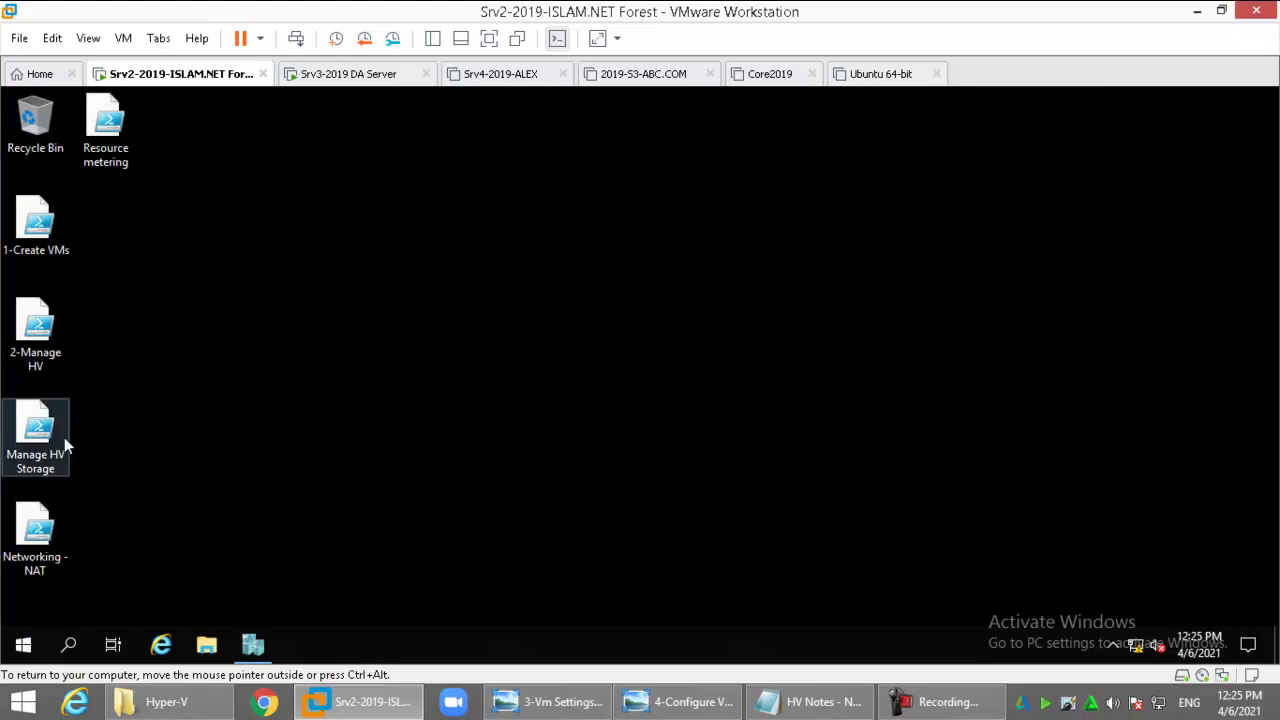
pyautogui.rightClick(108, 128)
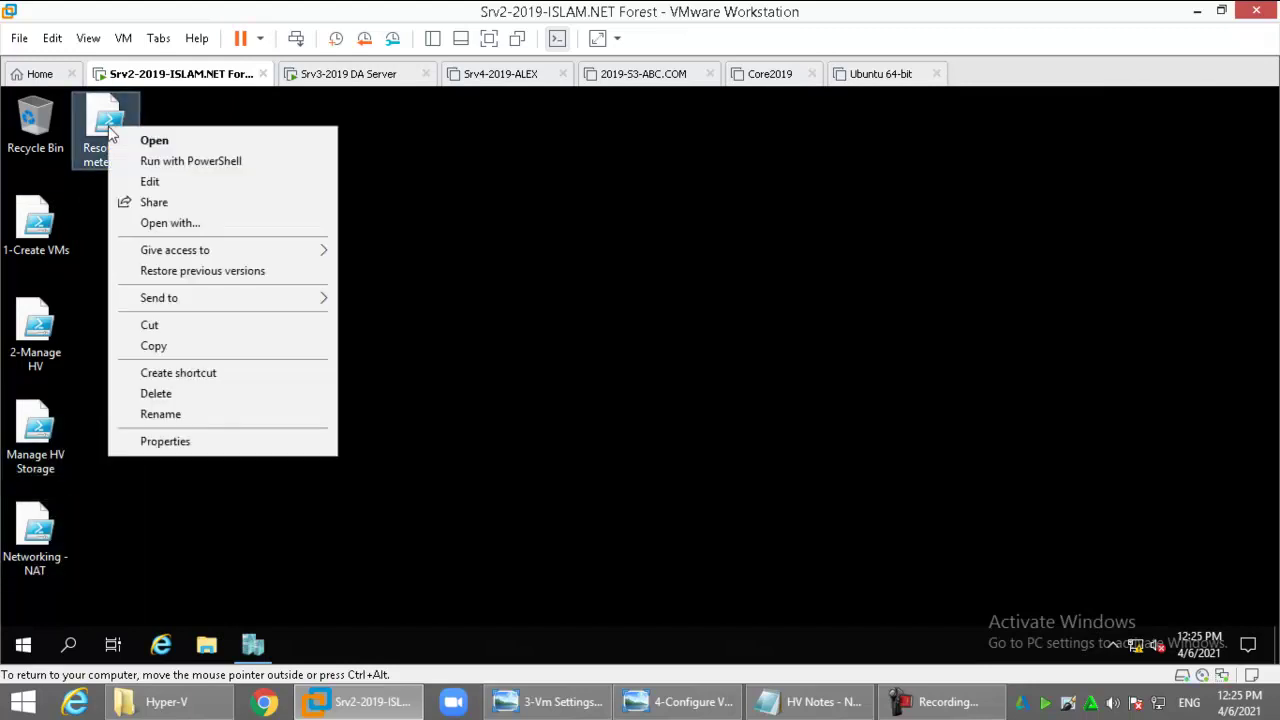
pyautogui.click(158, 180)
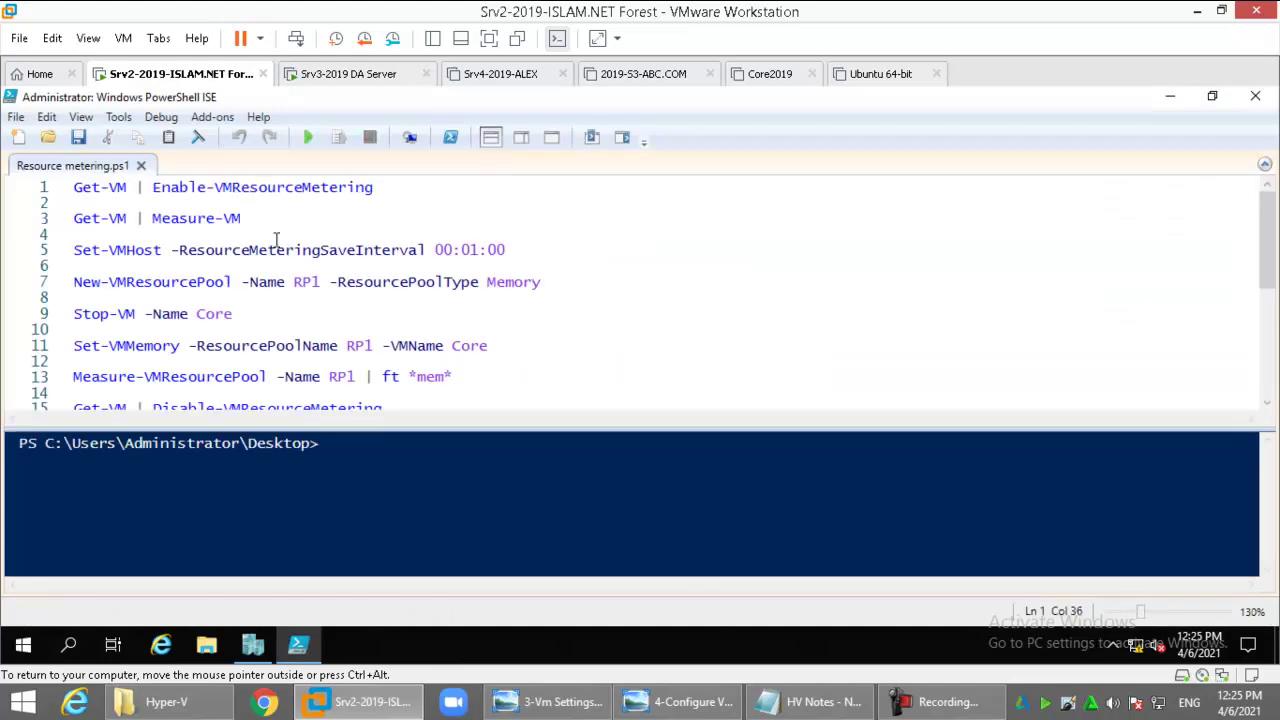
# - Insert "Enter-PSSession Srv3" with a blank line after it at the start of the script, and run that line
pyautogui.press('Return')
pyautogui.press('Return')
pyautogui.hotkey('ctrl', 'i')
pyautogui.press('Return')
pyautogui.press('Return')
pyautogui.press('Up')
pyautogui.press('Up')
pyautogui.write('enter-ps')
pyautogui.press('Down')
pyautogui.press('Return')
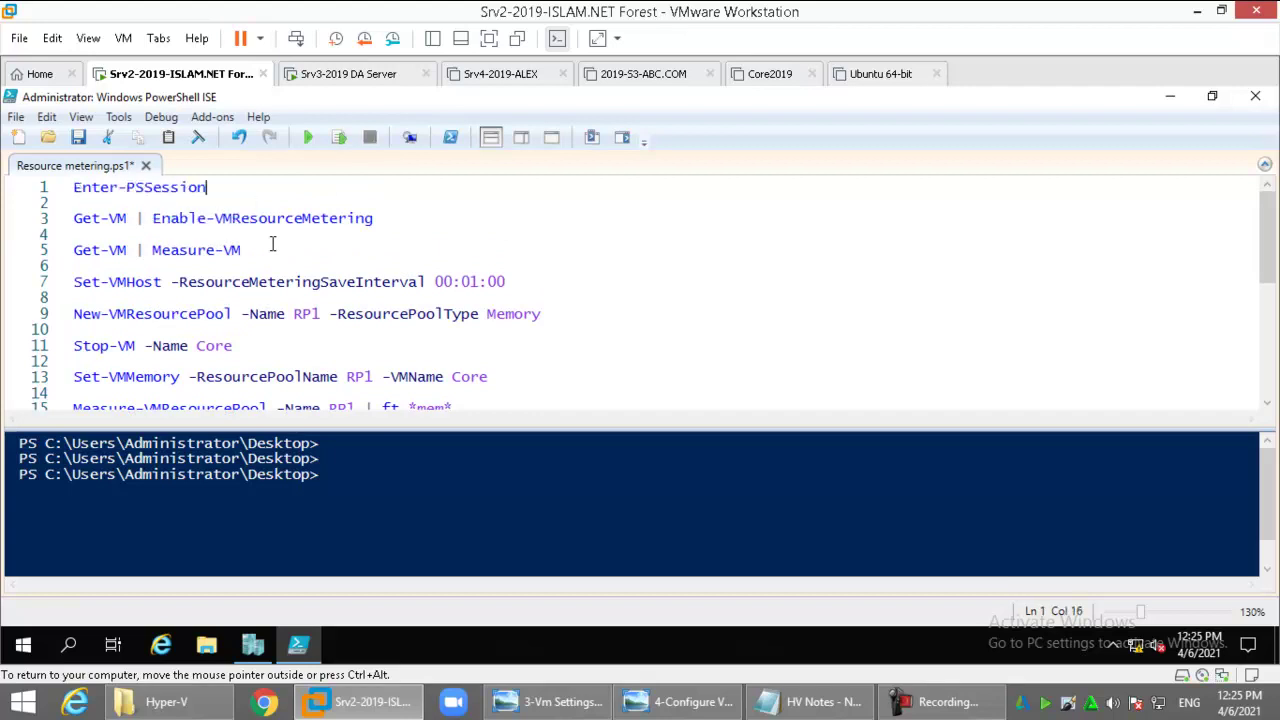
pyautogui.write('Srv3')
pyautogui.press('F8')
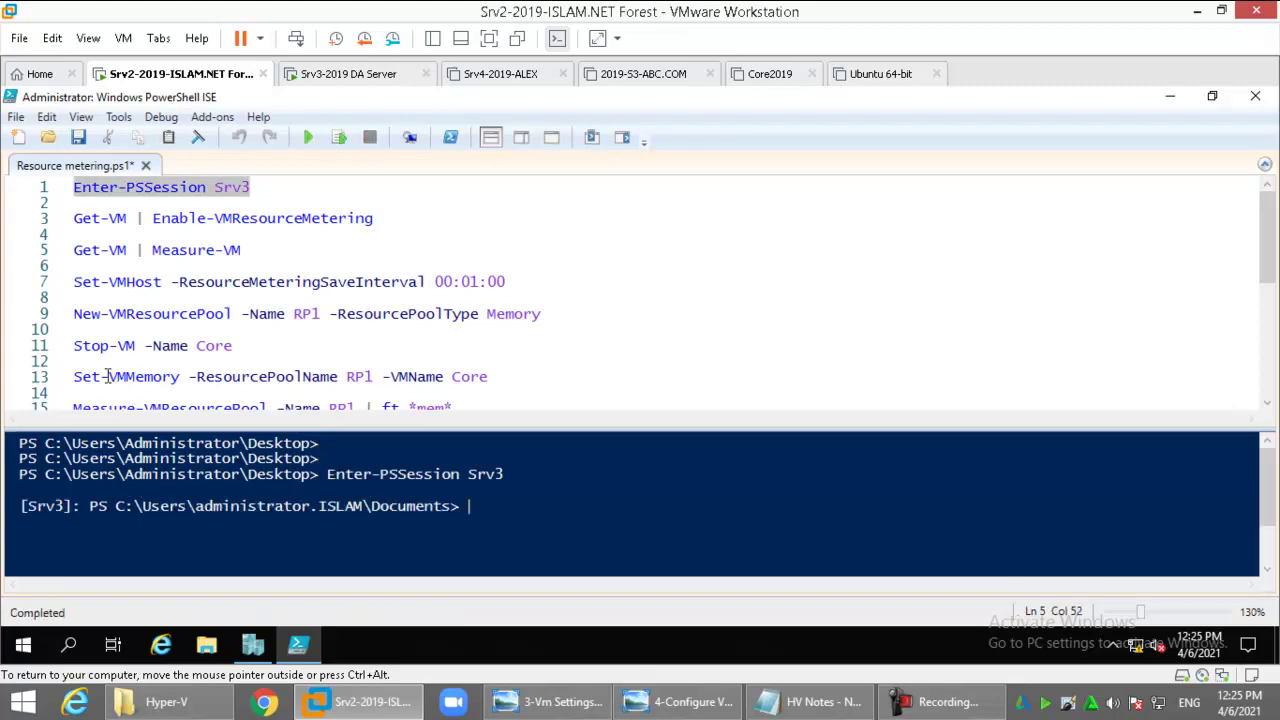
# - Clear the console and run the script line "Get-VM | Enable-VMResourceMetering" on Srv3
pyautogui.click(200, 137)
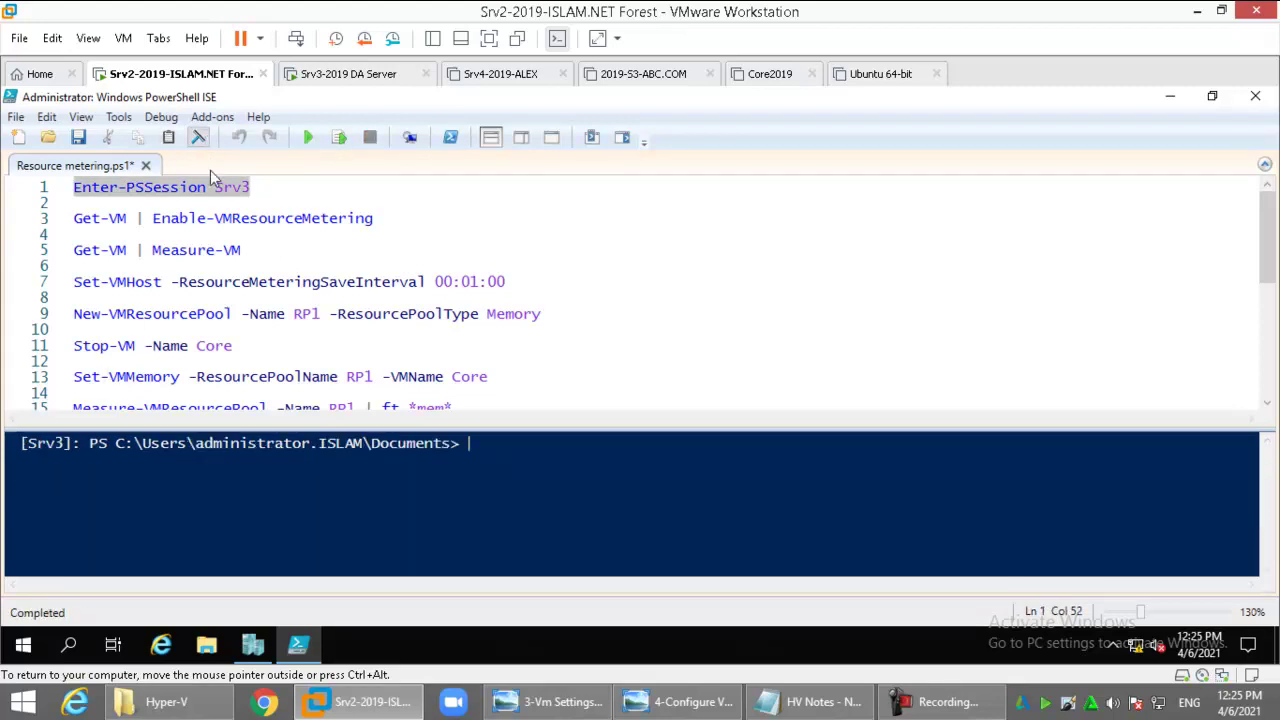
pyautogui.click(185, 218)
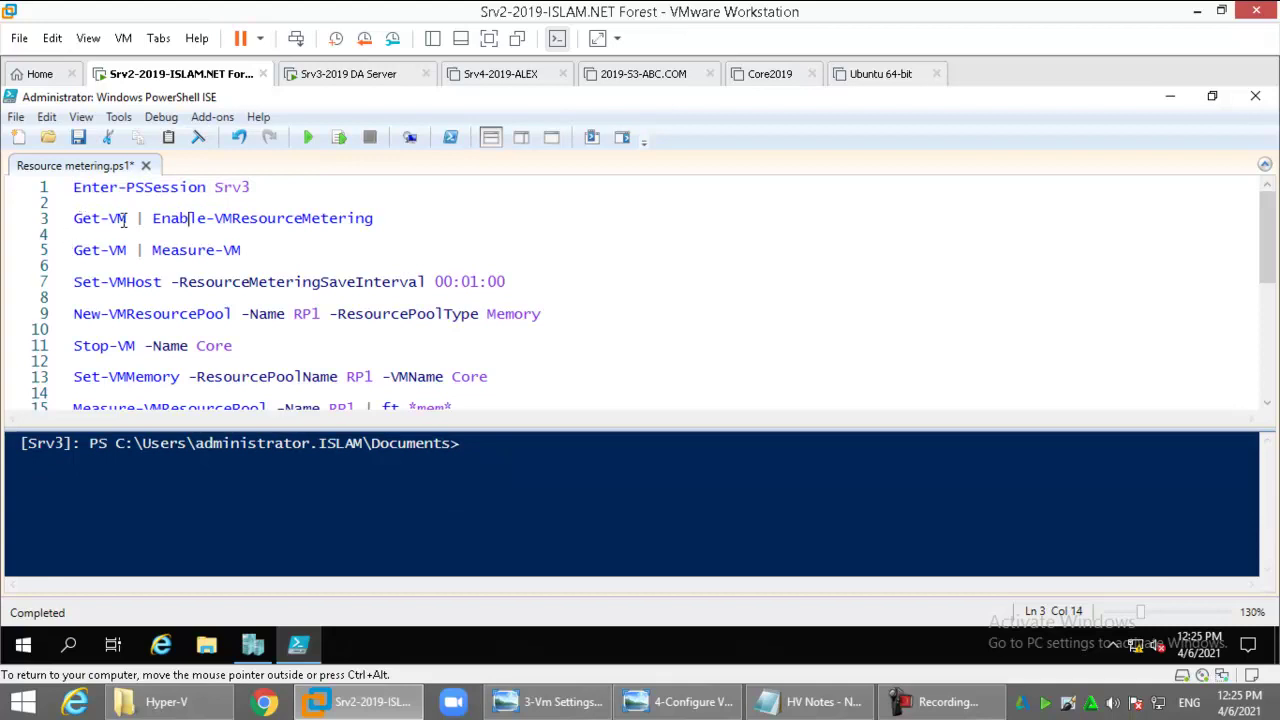
pyautogui.click(331, 220)
pyautogui.click(338, 139)
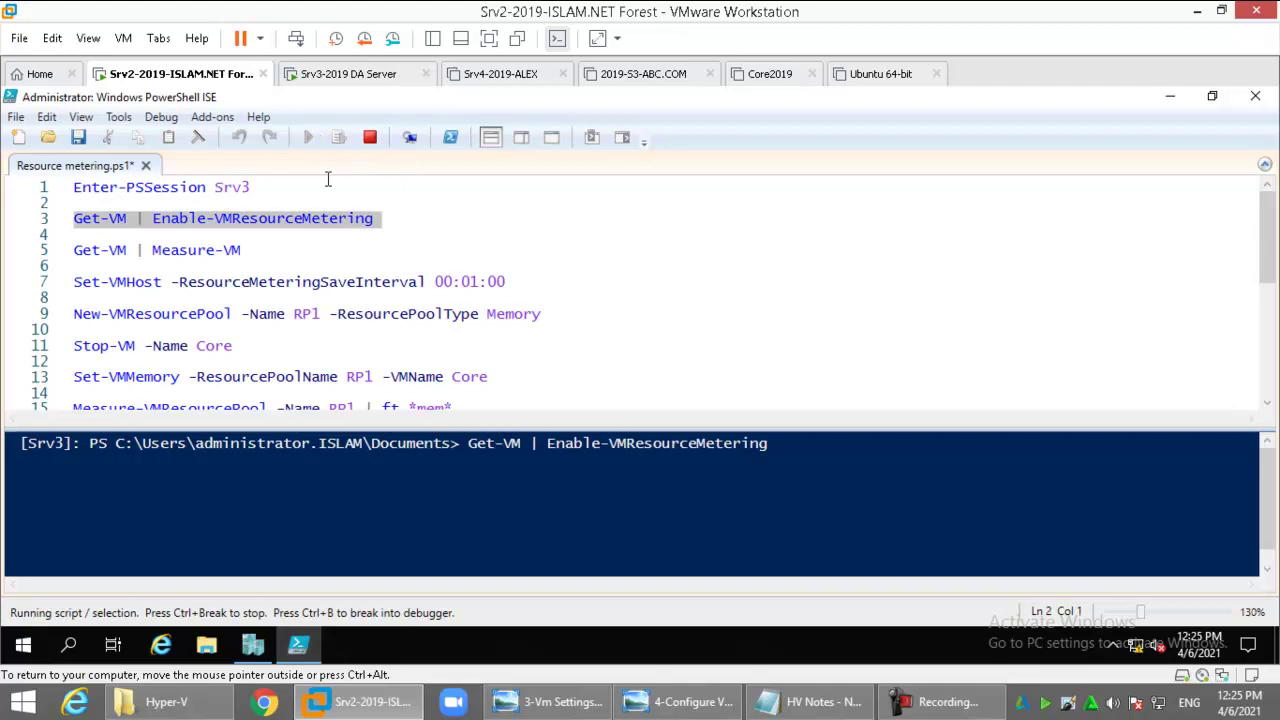
# - Enlarge the console area, change its directory to the drive root with cd\, and clear it
pyautogui.moveTo(447, 426); pyautogui.dragTo(348, 357)
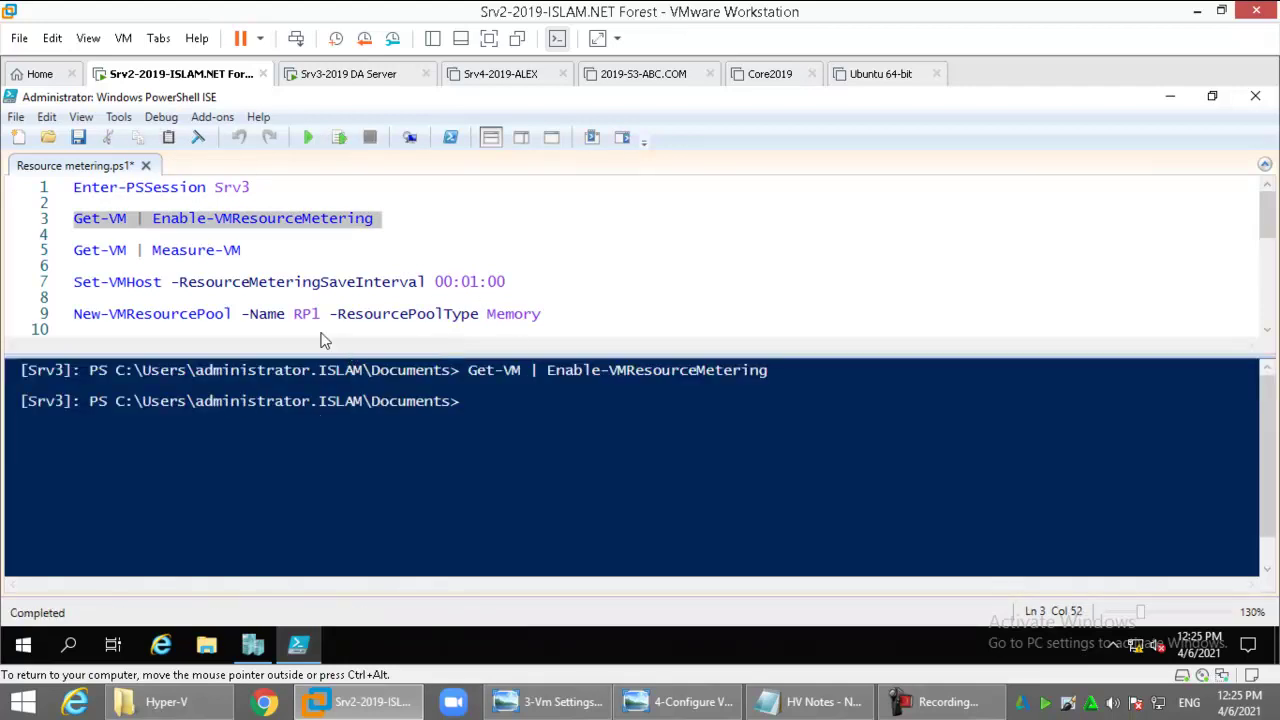
pyautogui.click(182, 252)
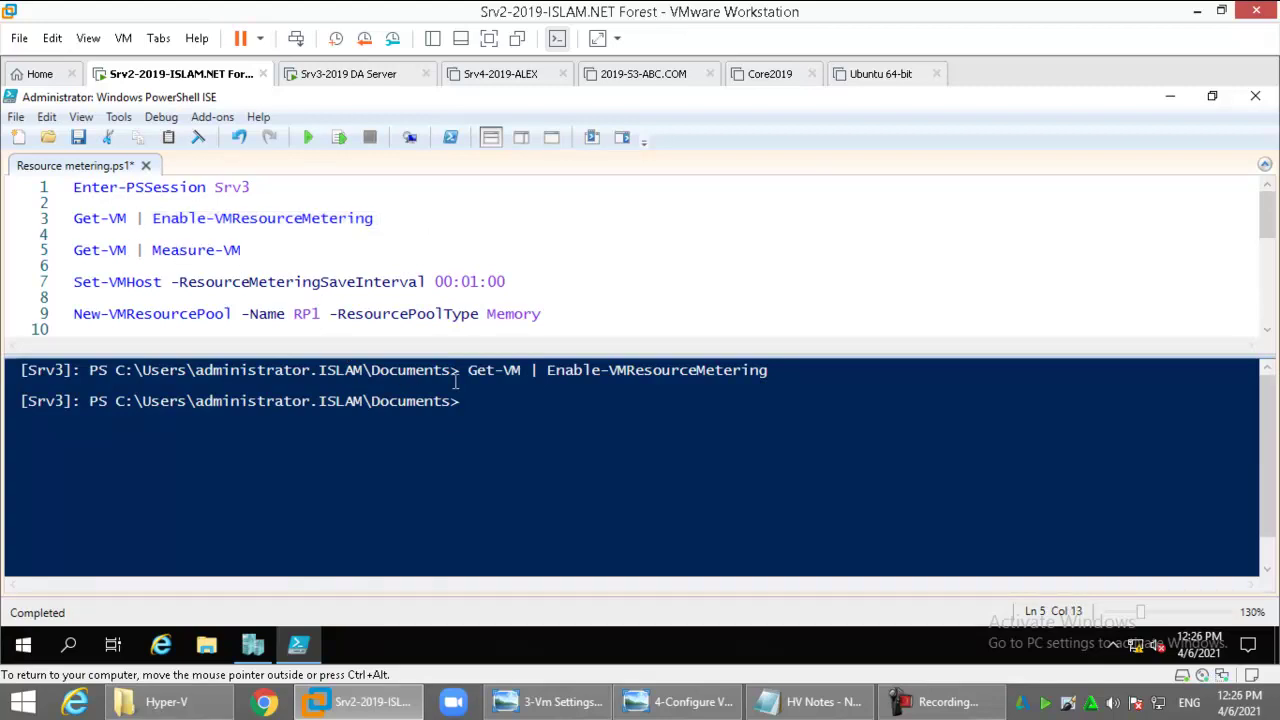
pyautogui.click(522, 400)
pyautogui.write('cd\\')
pyautogui.press('Return')
pyautogui.write('cls')
pyautogui.press('Return')
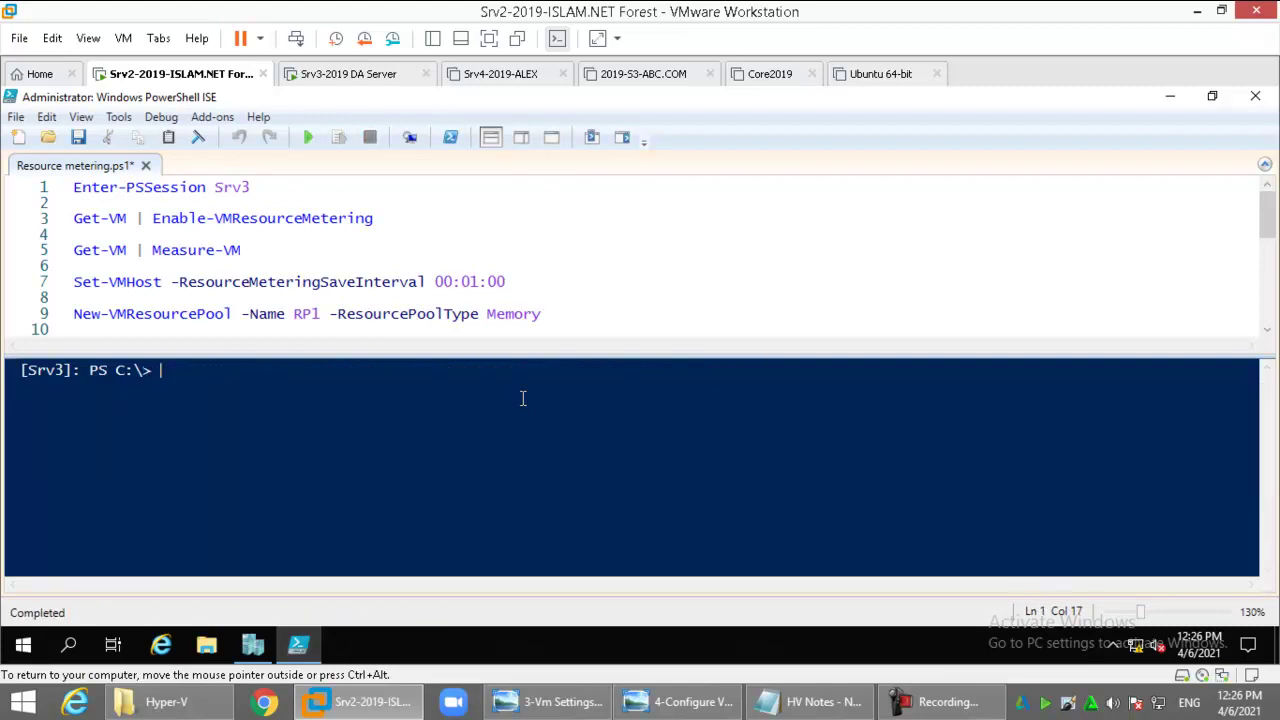
# - Run the script line "Get-VM | Measure-VM" and give its output more room
pyautogui.click(187, 252)
pyautogui.click(340, 139)
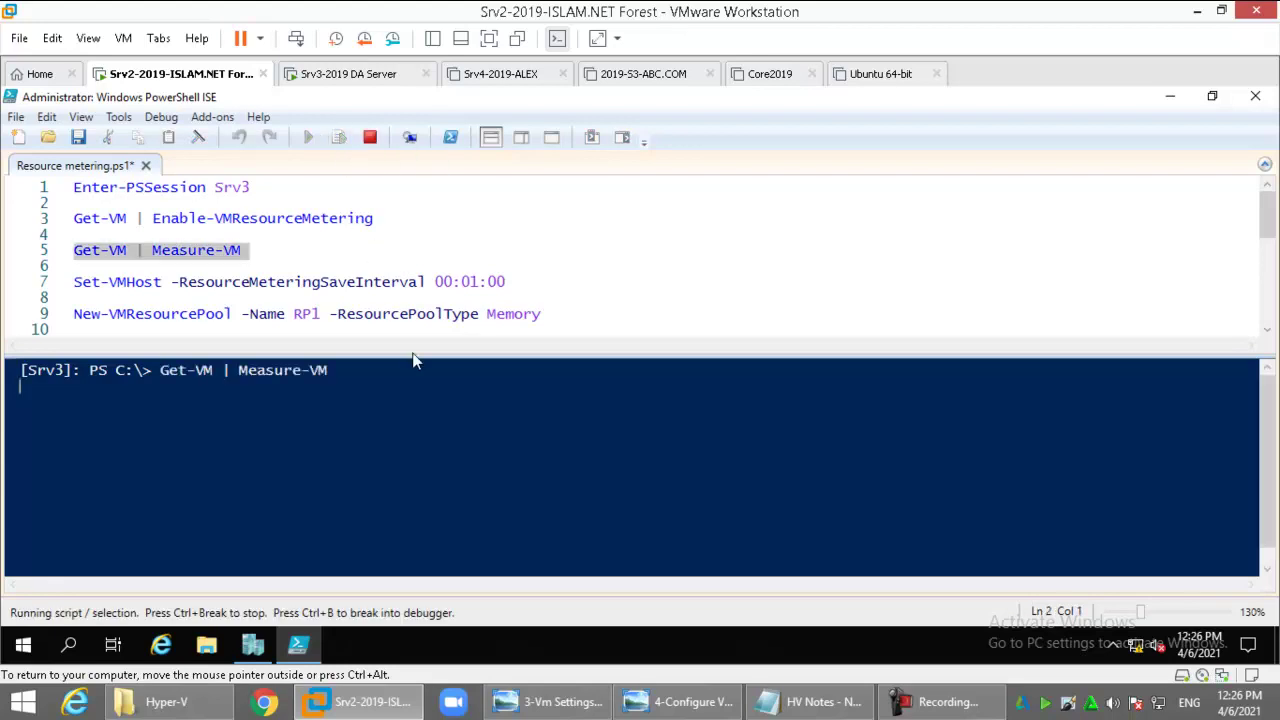
pyautogui.moveTo(413, 352); pyautogui.dragTo(414, 324)
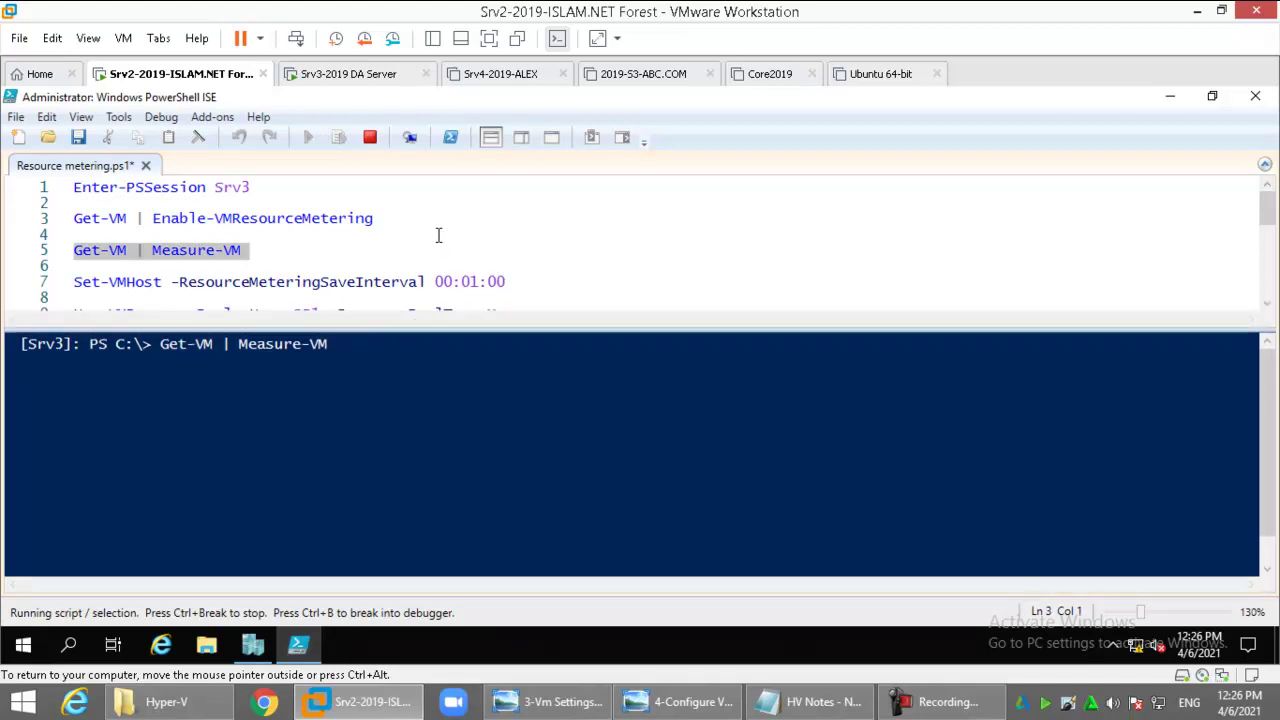
# - Duplicate the "Set-VMHost -ResourceMeteringSaveInterval 00:01:00" line directly above the original, separated by a blank line
pyautogui.scroll(-1, 438, 235)
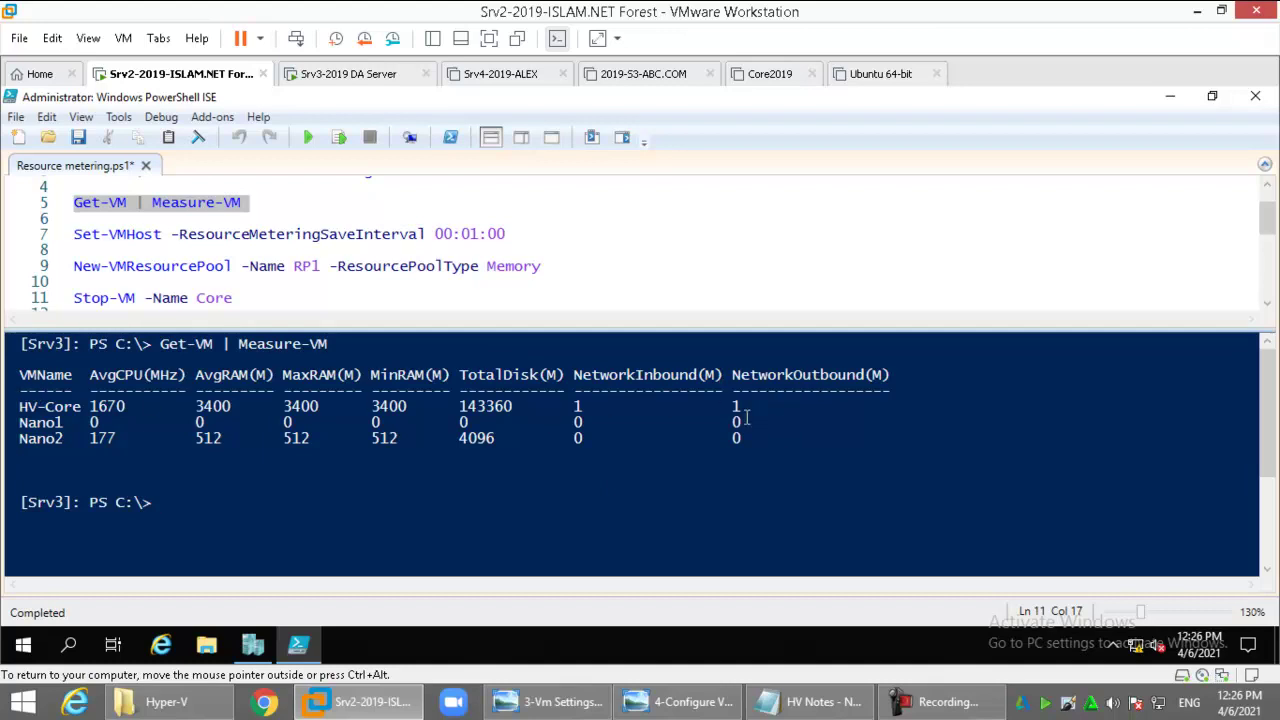
pyautogui.click(329, 234)
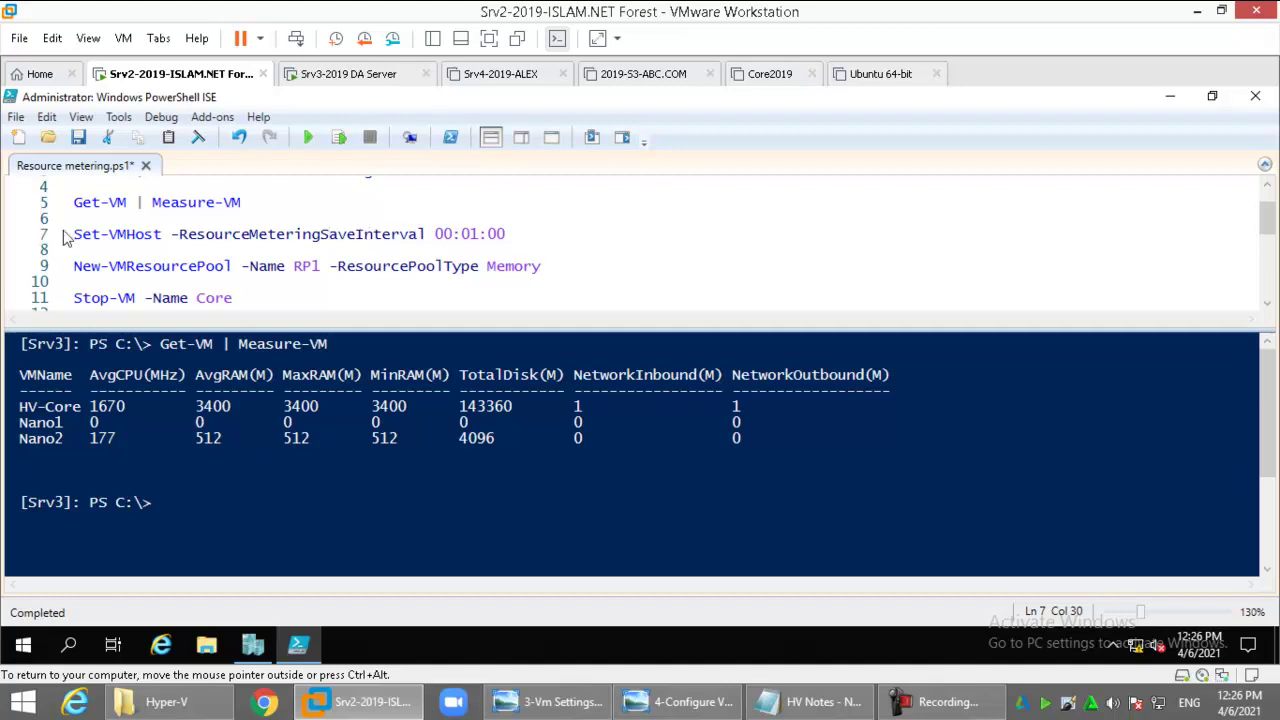
pyautogui.click(127, 236)
pyautogui.click(75, 236)
pyautogui.hotkey('shift', 'End')
pyautogui.hotkey('ctrl', 'c')
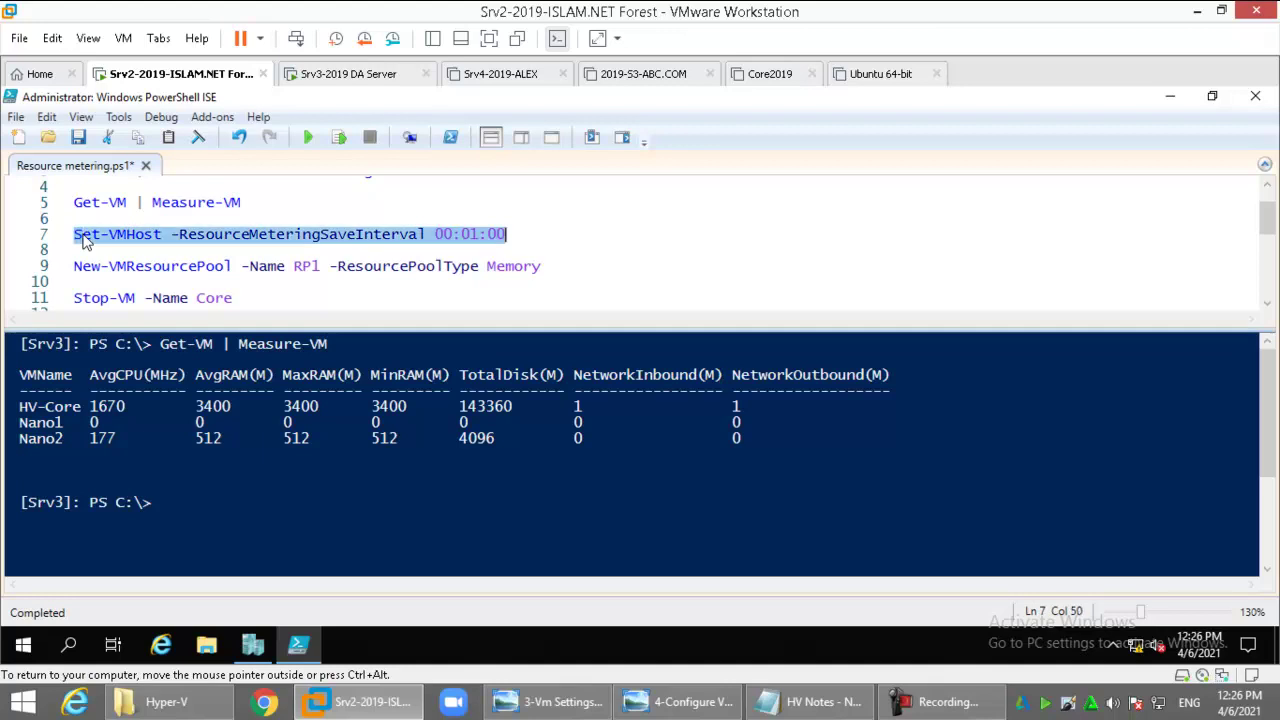
pyautogui.press('Home')
pyautogui.press('Return')
pyautogui.press('Up')
pyautogui.press('Return')
pyautogui.press('Up')
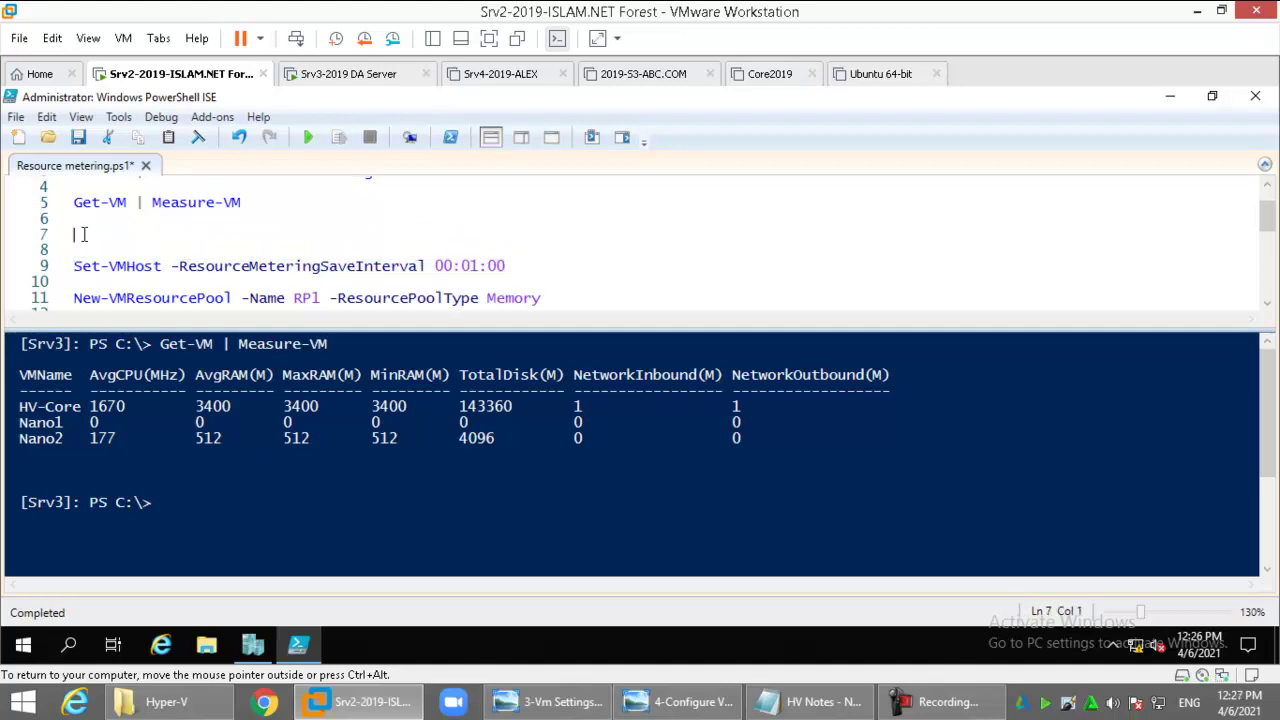
pyautogui.hotkey('ctrl', 'v')
# - Change the duplicated line's cmdlet to Get-VMHost
pyautogui.press('Home')
pyautogui.press('Delete')
pyautogui.press('Delete')
pyautogui.write('Ge')
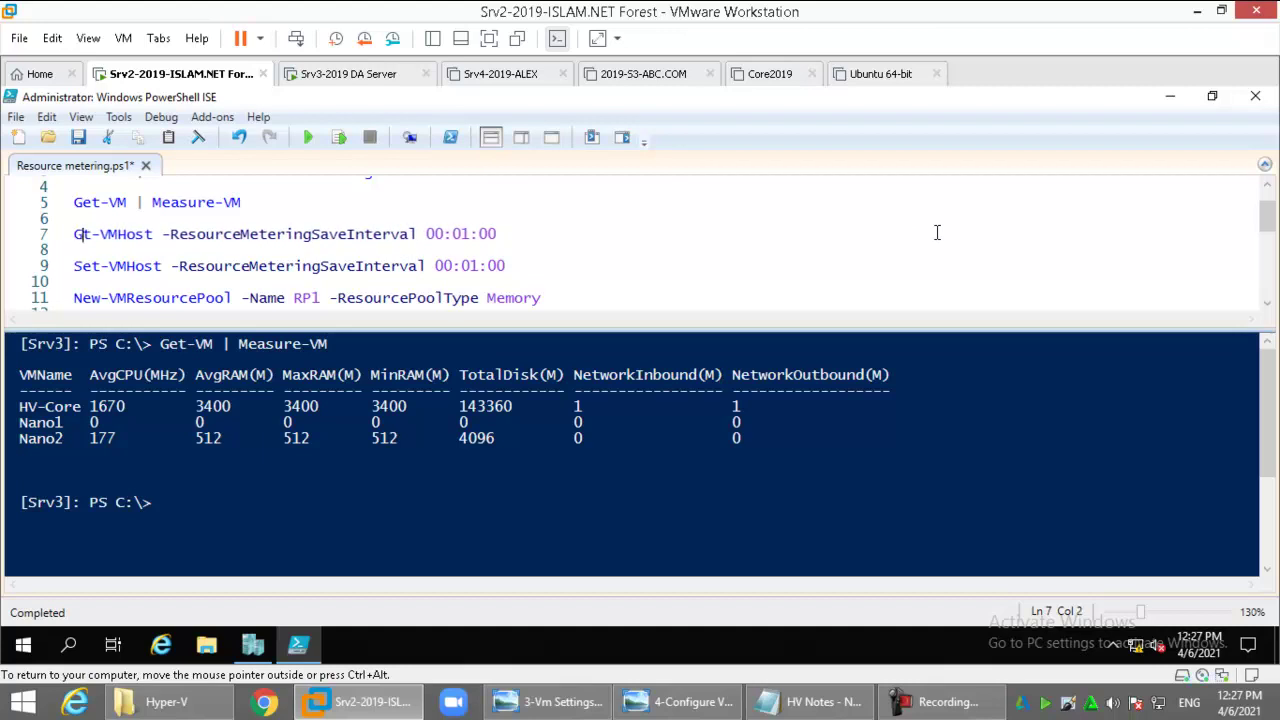
# - In the Get-VMHost line, insert "| fl" after the cmdlet and remove the hyphen before ResourceMeteringSaveInterval
pyautogui.press('Right')
pyautogui.press('Right')
pyautogui.press('Right')
pyautogui.press('Right')
pyautogui.press('Right')
pyautogui.press('Right')
pyautogui.press('Right')
pyautogui.press('Right')
pyautogui.press('Right')
pyautogui.press('Right')
pyautogui.press('Right')
pyautogui.press('Right')
pyautogui.press('Right')
pyautogui.press('Right')
pyautogui.press('Right')
pyautogui.press('Right')
pyautogui.press('Right')
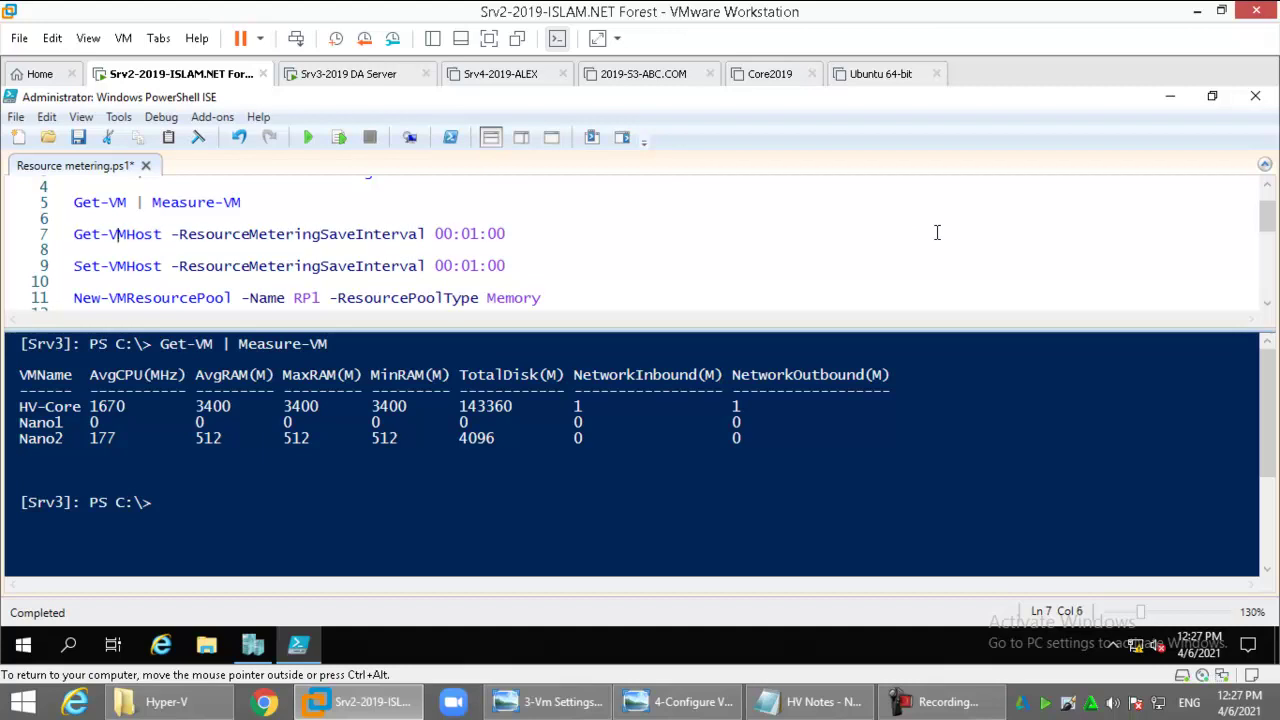
pyautogui.press('Left')
pyautogui.press('Left')
pyautogui.press('Left')
pyautogui.press('Left')
pyautogui.press('Left')
pyautogui.press('Left')
pyautogui.press('Left')
pyautogui.press('Left')
pyautogui.write('| fl')
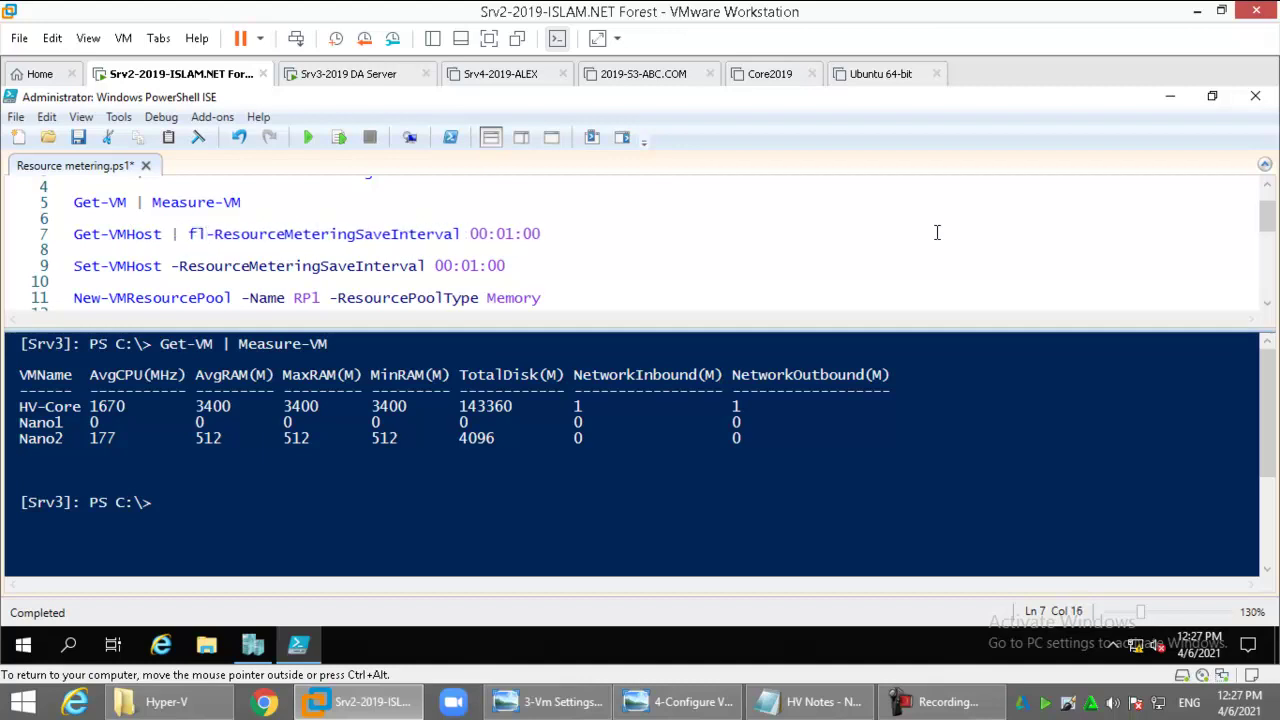
pyautogui.press('Delete')
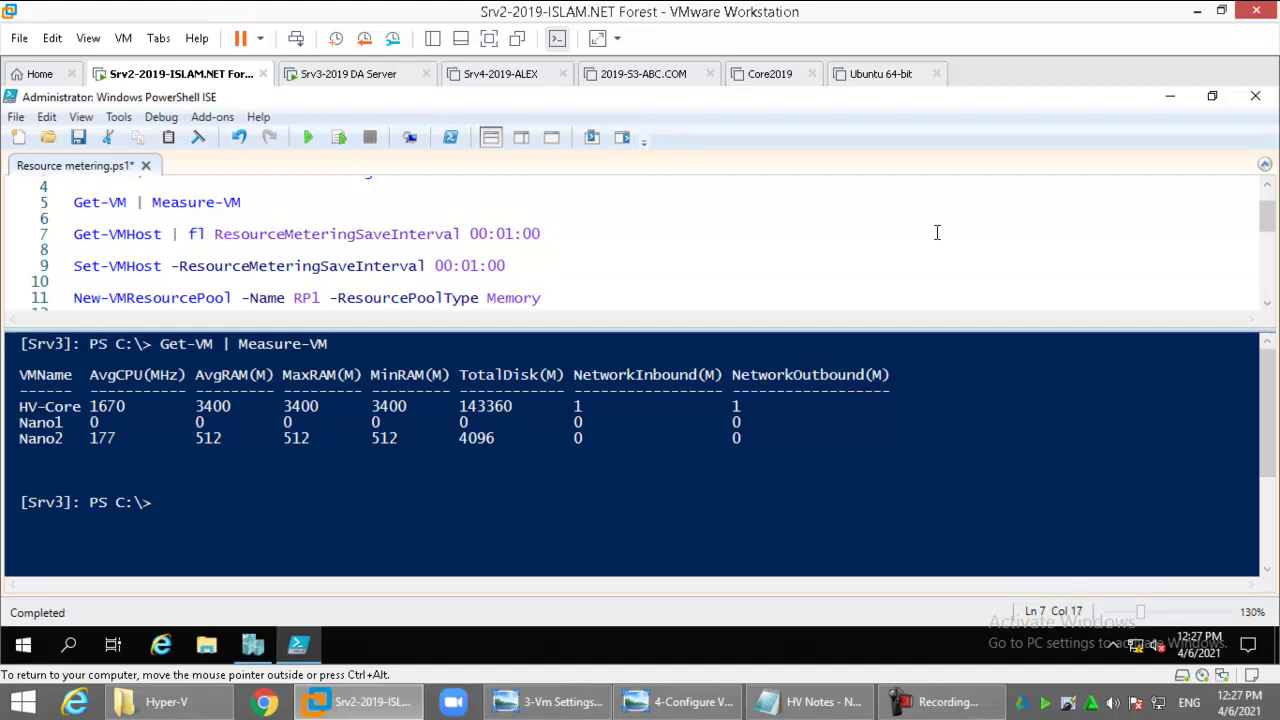
# - Change the property filter in the Get-VMHost line to "*ResourceMeteringSaveIn" and run that line
pyautogui.write('*')
pyautogui.press('End')
pyautogui.press('BackSpace')
pyautogui.press('BackSpace')
pyautogui.press('BackSpace')
pyautogui.press('BackSpace')
pyautogui.press('BackSpace')
pyautogui.press('BackSpace')
pyautogui.press('BackSpace')
pyautogui.press('BackSpace')
pyautogui.press('BackSpace')
pyautogui.press('BackSpace')
pyautogui.press('BackSpace')
pyautogui.press('BackSpace')
pyautogui.press('BackSpace')
pyautogui.press('BackSpace')
pyautogui.press('BackSpace')
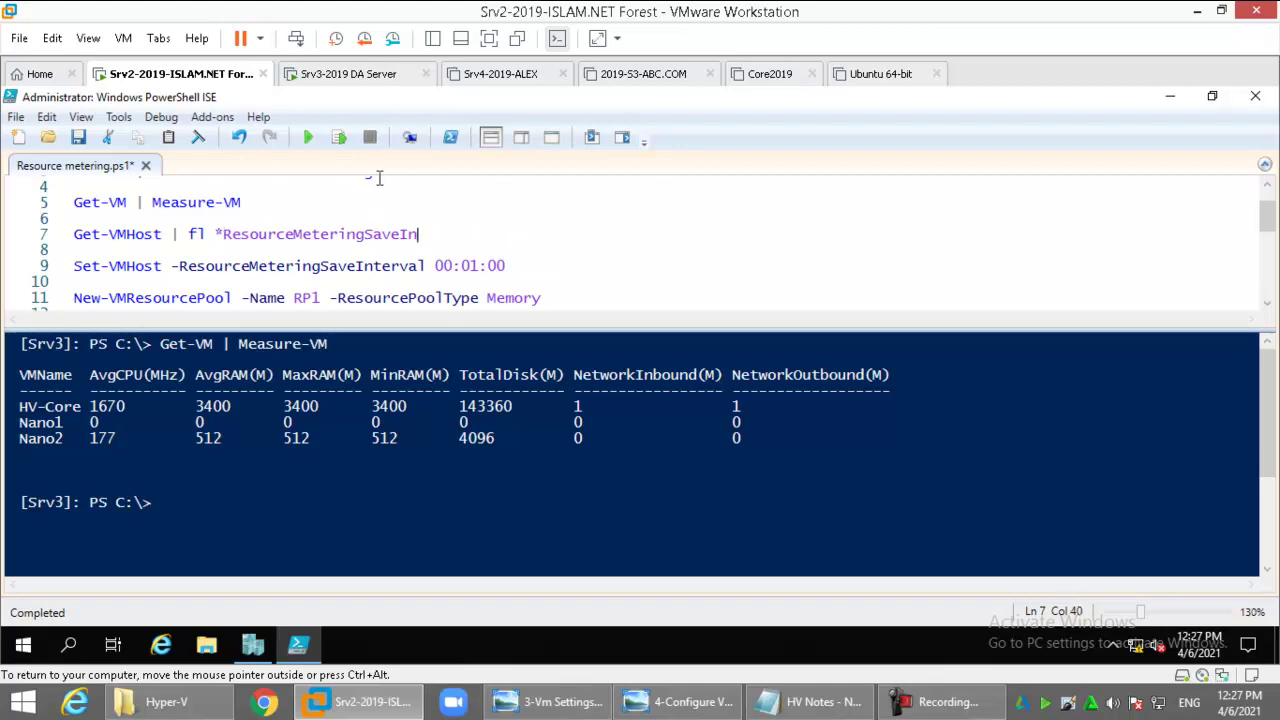
pyautogui.click(338, 137)
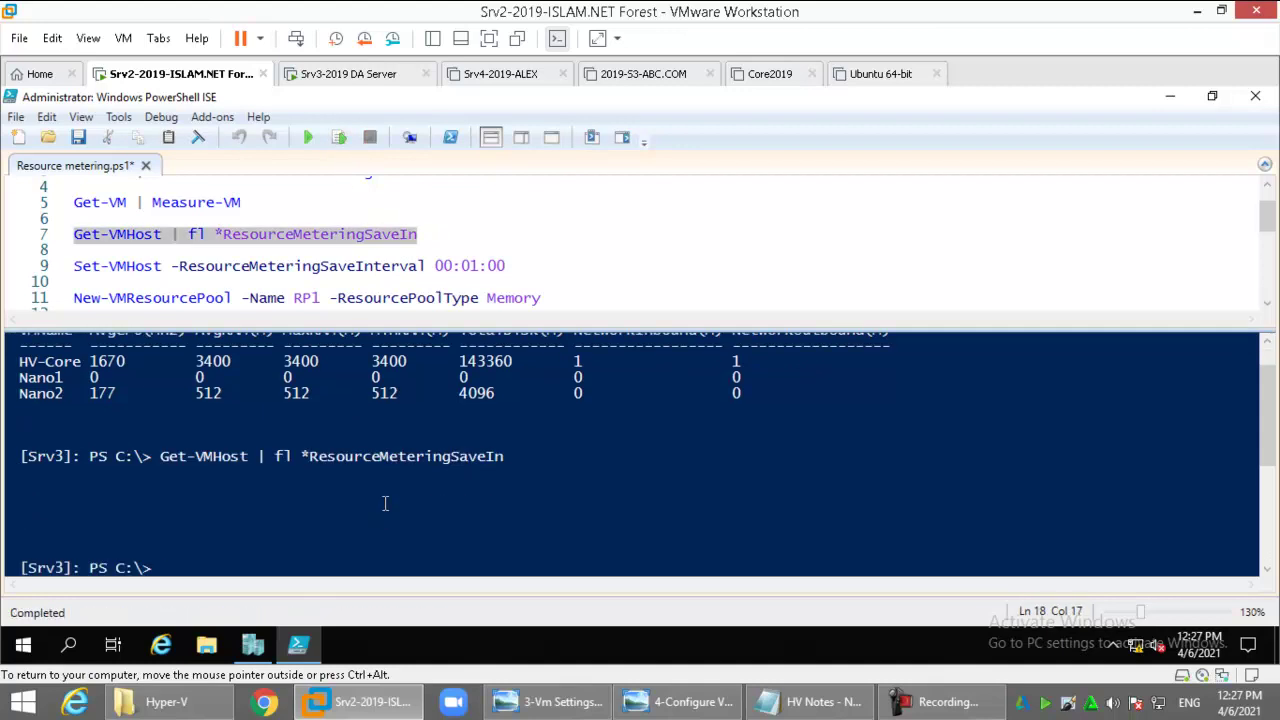
pyautogui.write('cls')
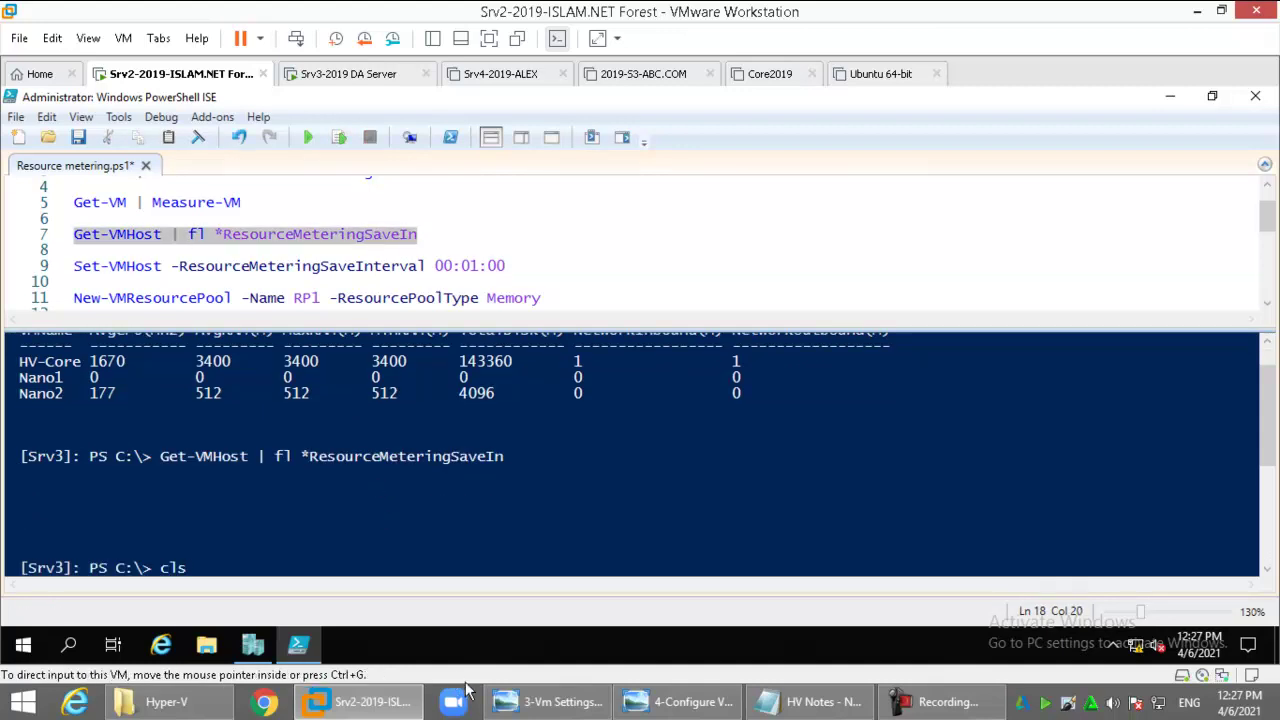
# - Shorten the filter in the Get-VMHost line to "*Resourc" and run the line
pyautogui.click(466, 240)
pyautogui.moveTo(286, 236); pyautogui.dragTo(598, 240)
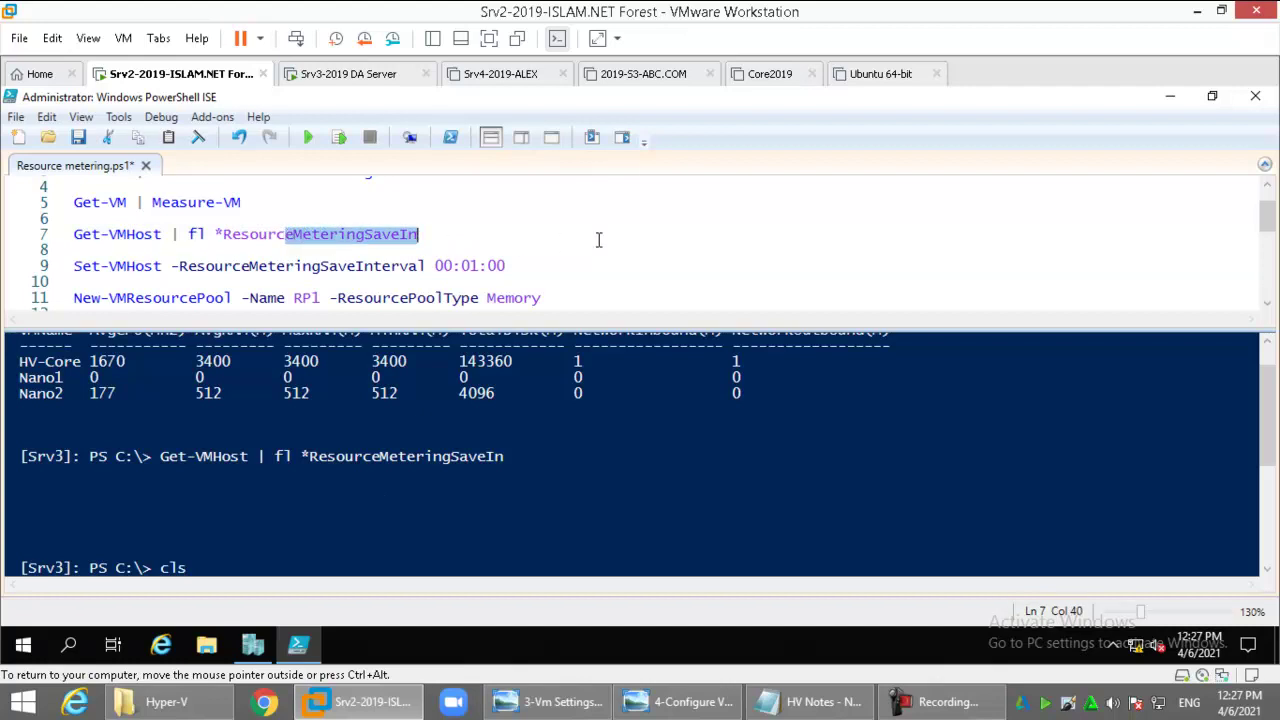
pyautogui.press('BackSpace')
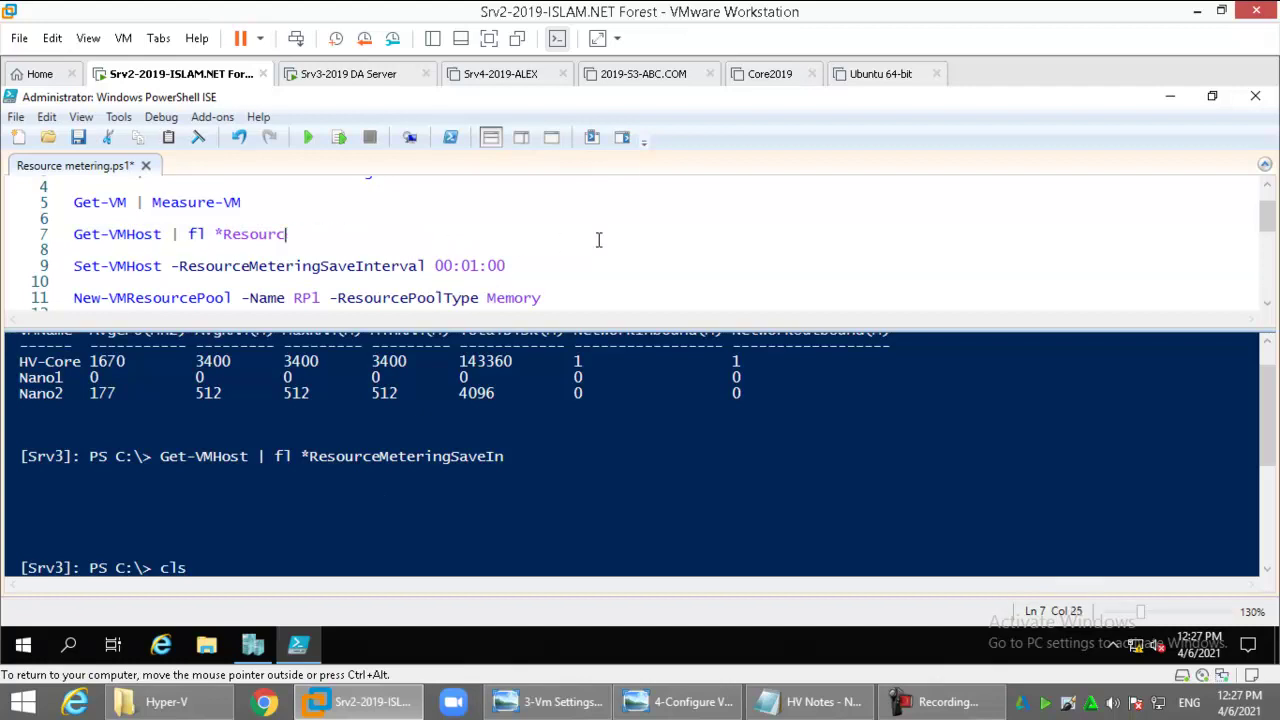
pyautogui.hotkey('shift', 'Home')
pyautogui.click(340, 137)
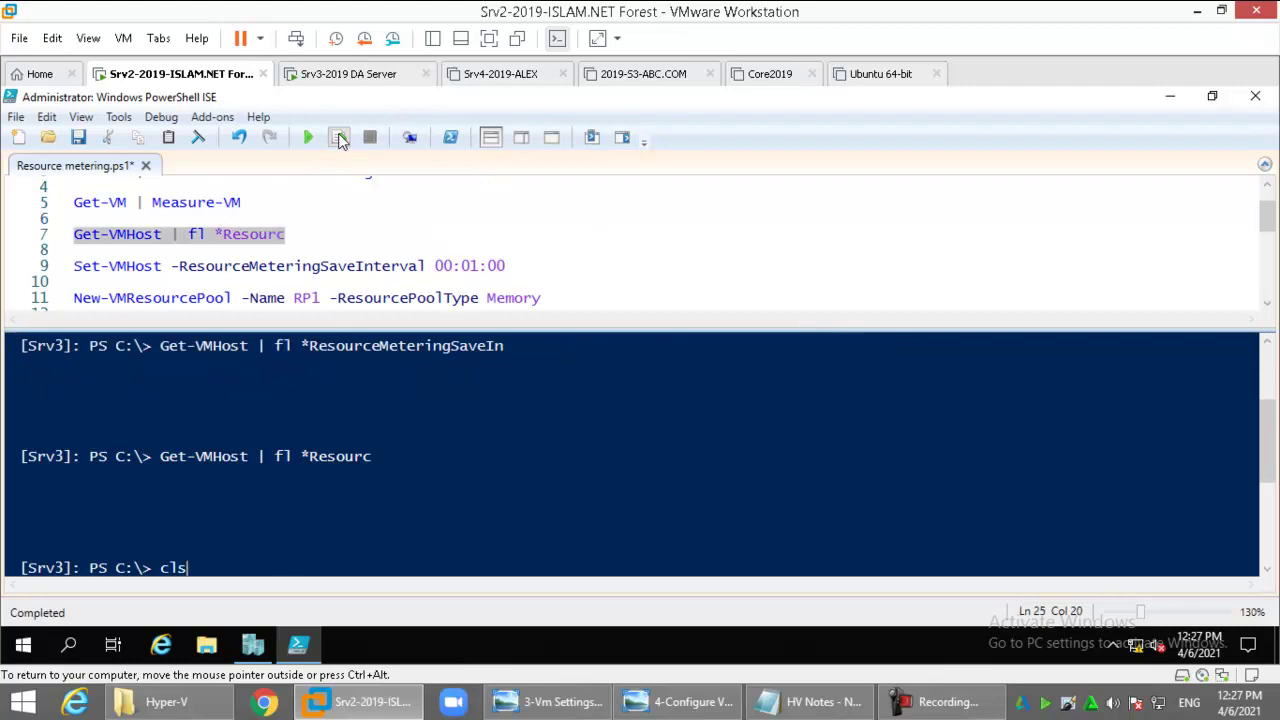
pyautogui.press('Up')
# - Reduce the line to "Get-VMHost | fl *", run it, enlarge the output area and check ResourceMeteringSaveInterval in the result
pyautogui.moveTo(221, 236); pyautogui.dragTo(405, 237)
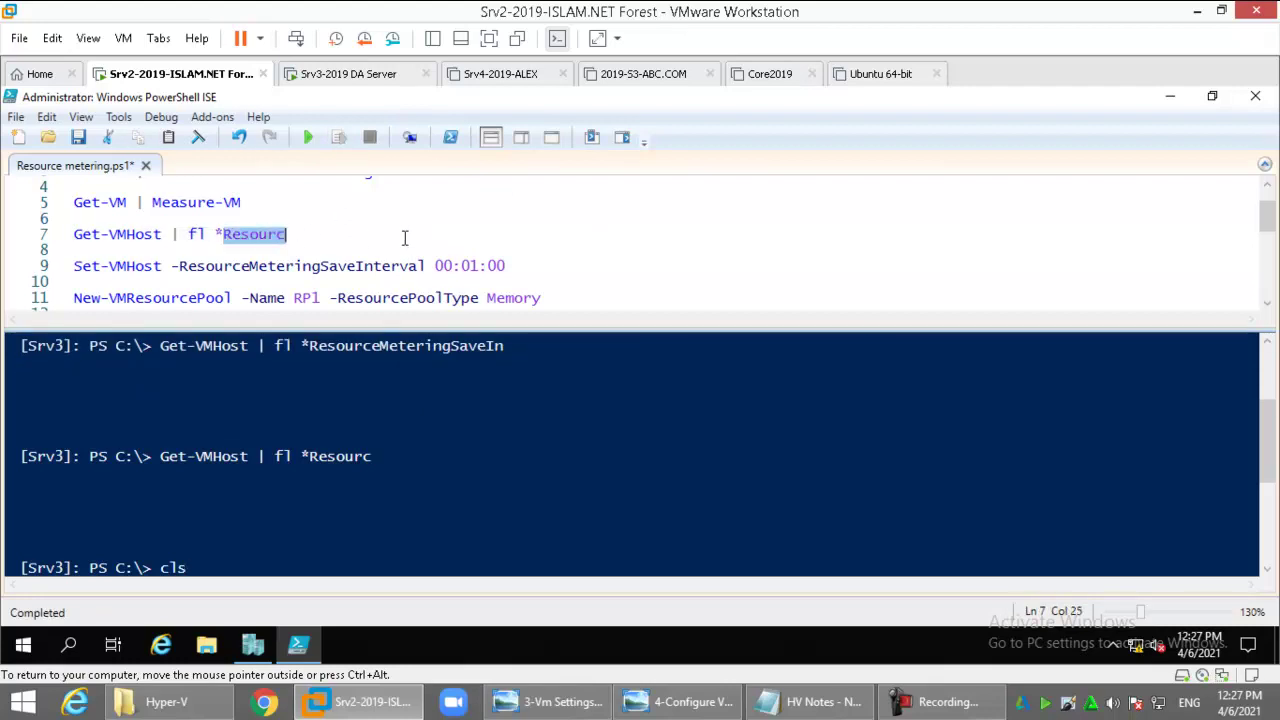
pyautogui.press('BackSpace')
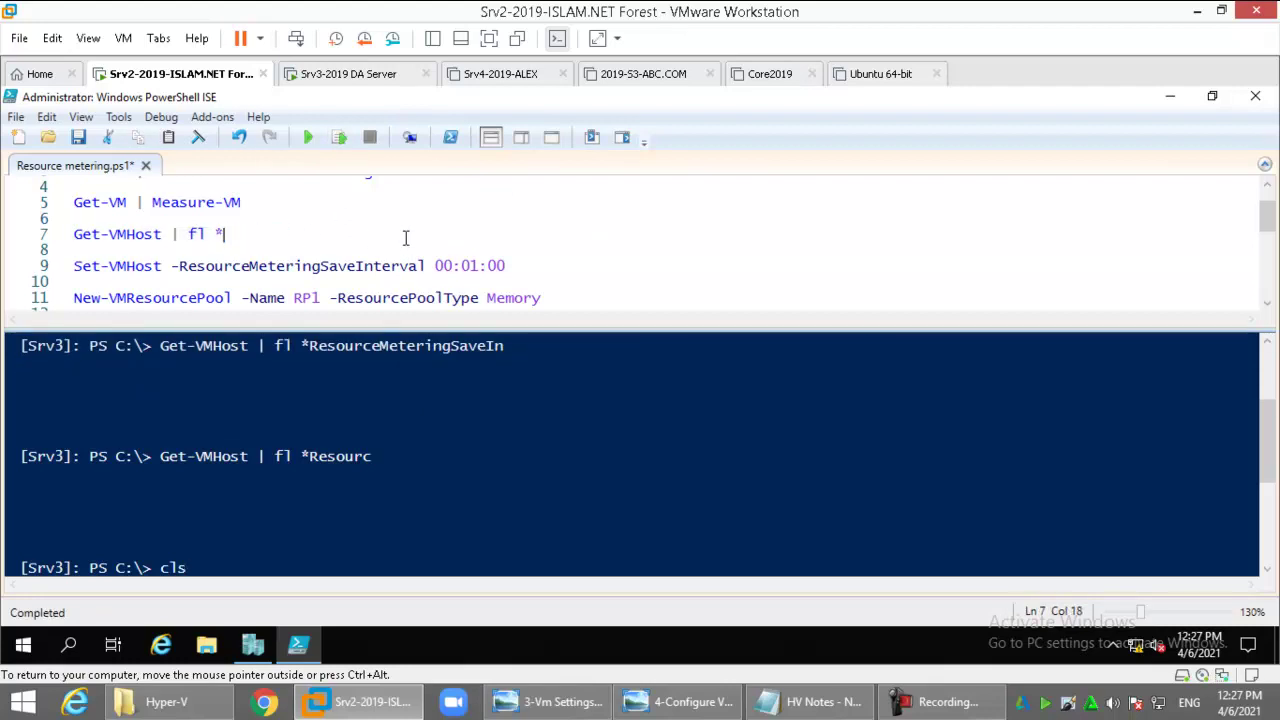
pyautogui.hotkey('shift', 'Home')
pyautogui.click(341, 137)
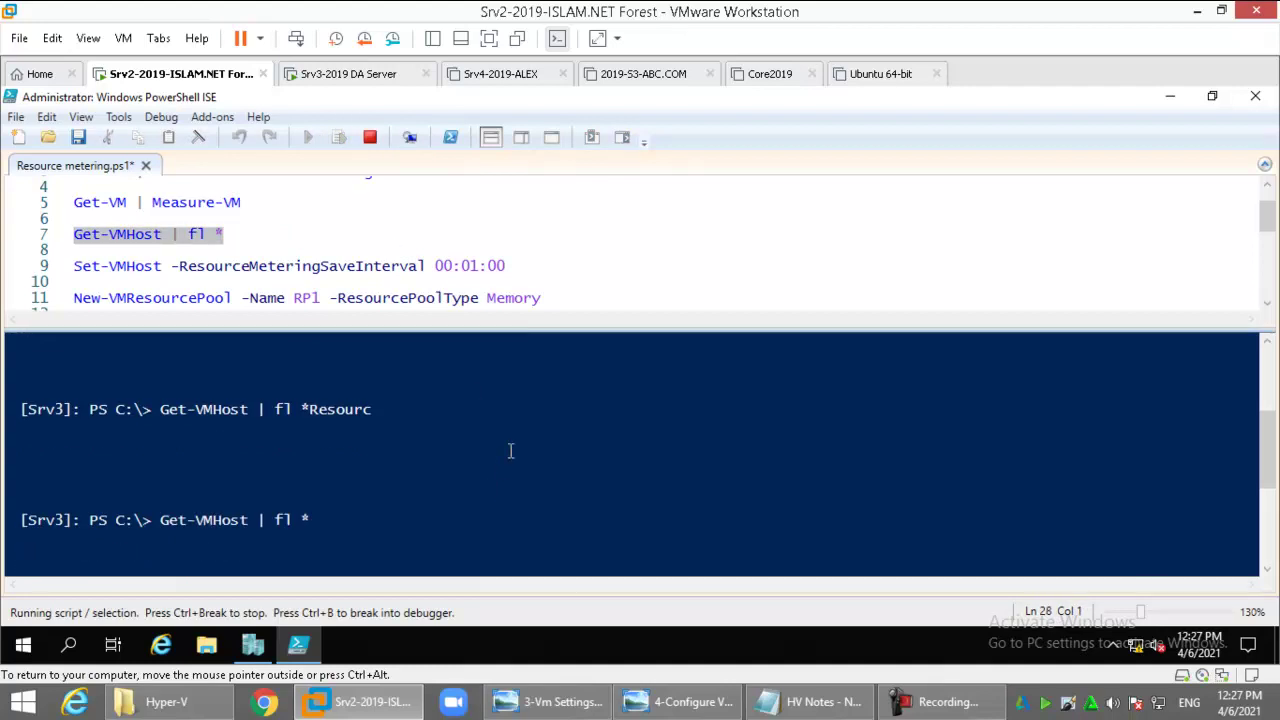
pyautogui.moveTo(466, 326); pyautogui.dragTo(466, 245)
pyautogui.write('cls')
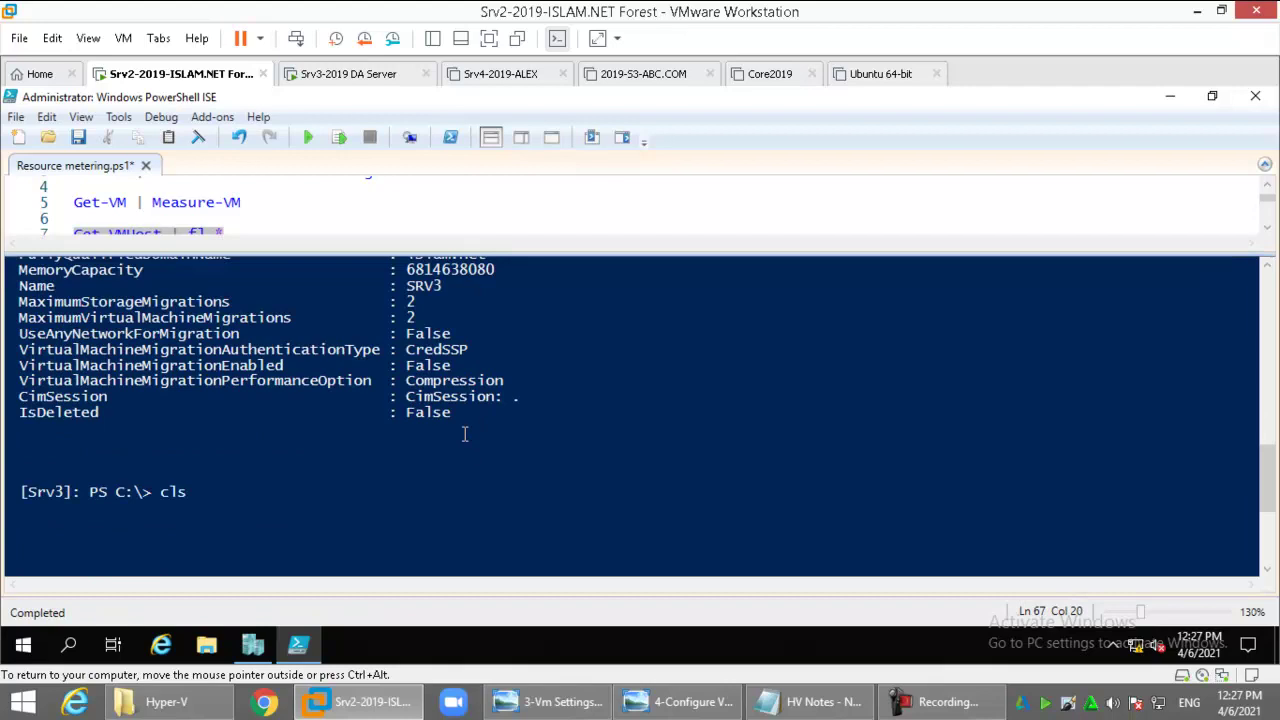
pyautogui.scroll(7, 464, 445)
pyautogui.scroll(3, 491, 414)
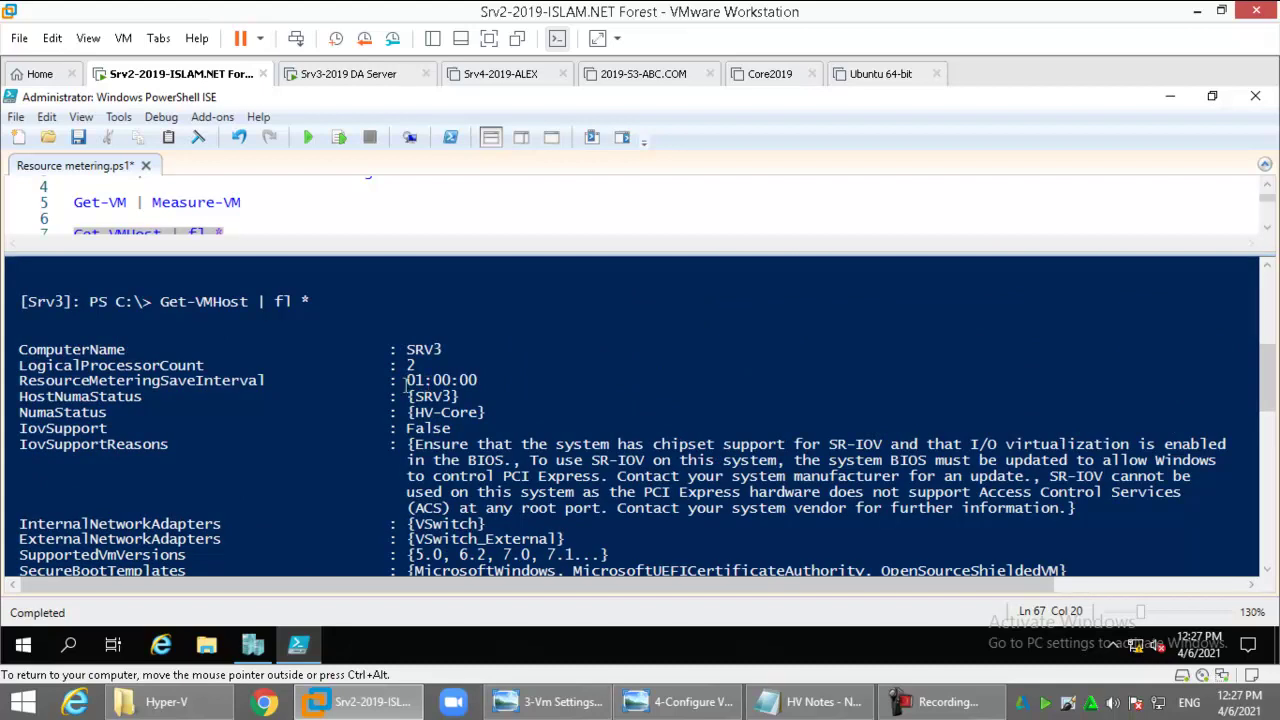
# - Clear the console, enlarge the script area, and run the "Set-VMHost -ResourceMeteringSaveInterval 00:01:00" line
pyautogui.press('Return')
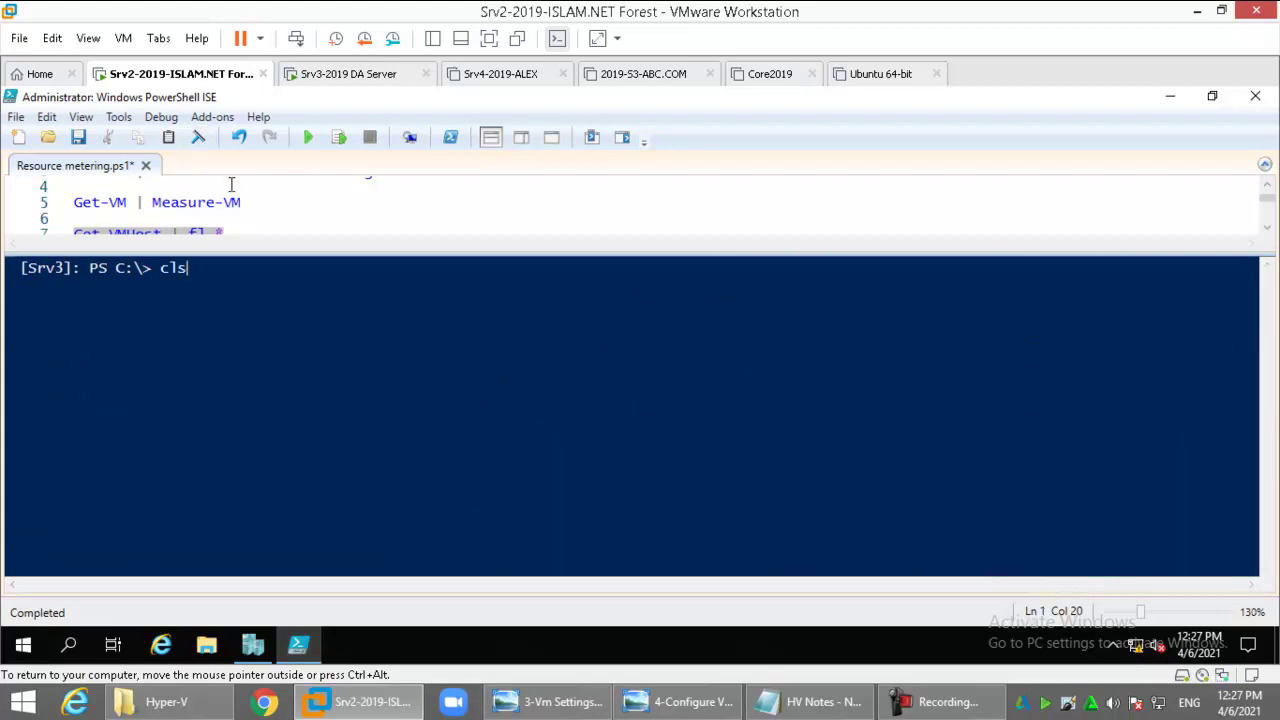
pyautogui.moveTo(254, 249); pyautogui.dragTo(264, 336)
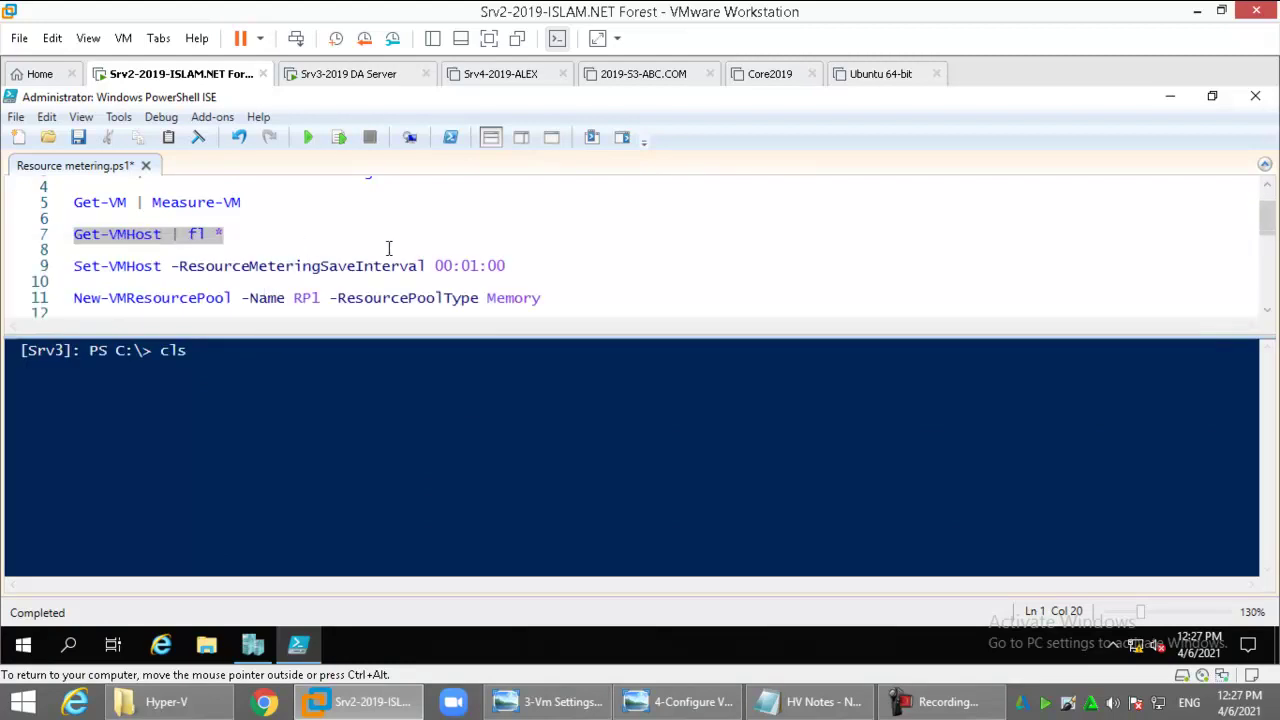
pyautogui.click(462, 266)
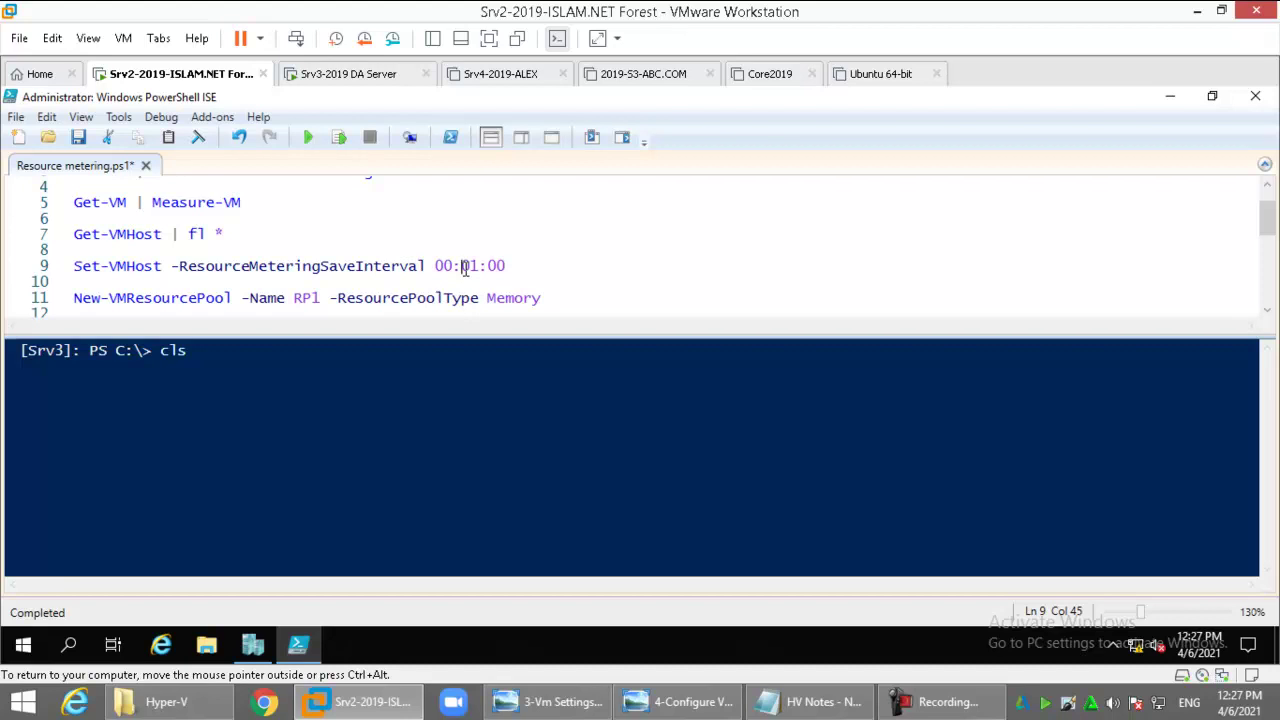
pyautogui.click(339, 137)
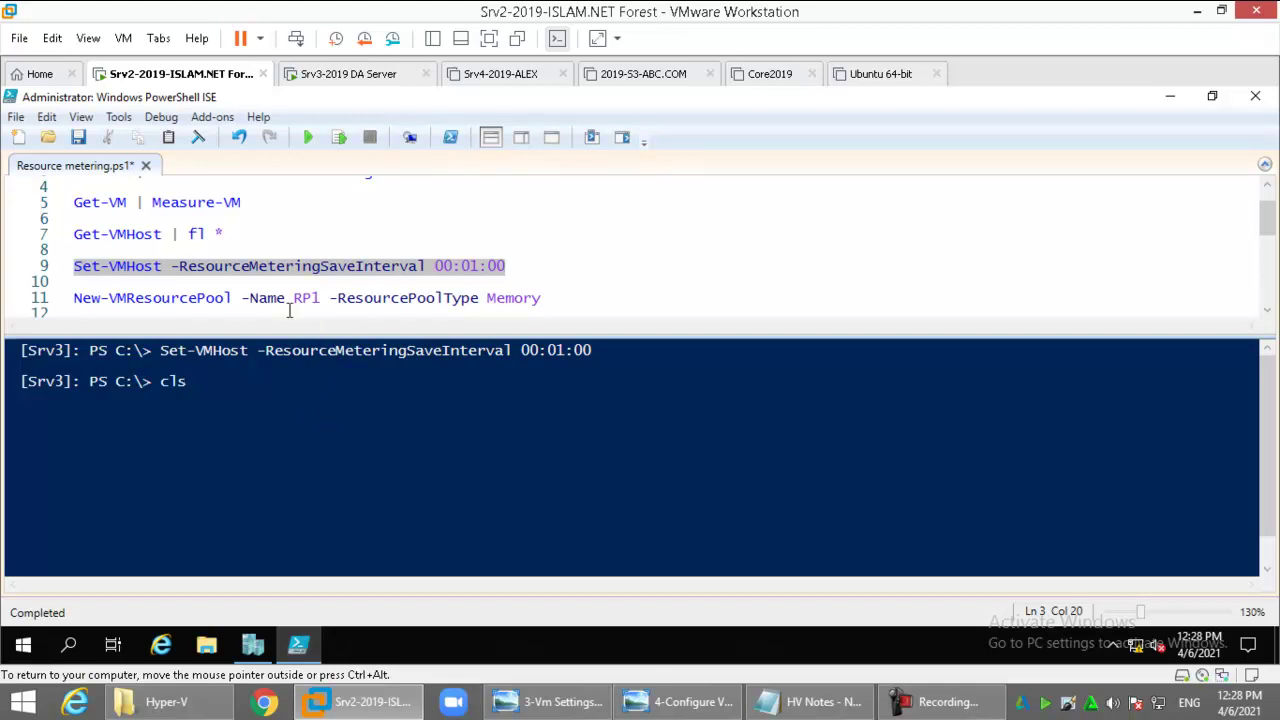
# - Run the "Get-VM | Measure-VM" line to check the virtual machines' resource usage under the new save interval
pyautogui.click(196, 203)
pyautogui.click(340, 138)
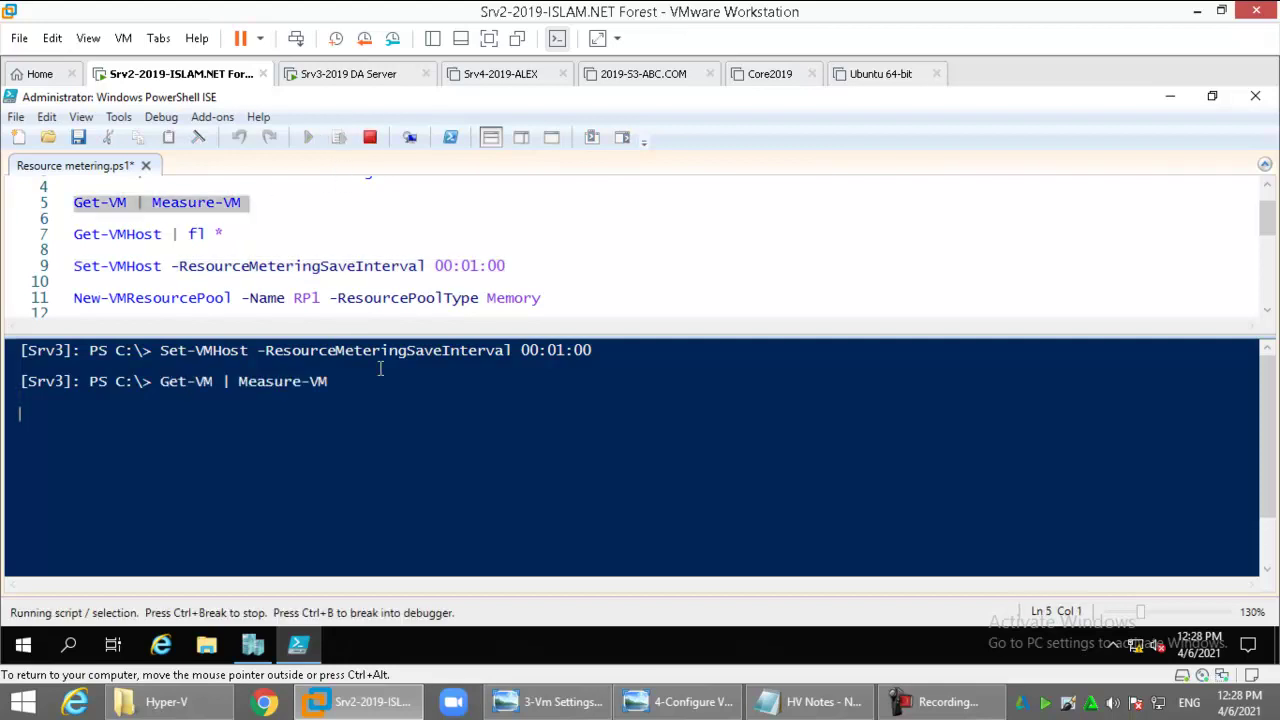
pyautogui.write('cls')
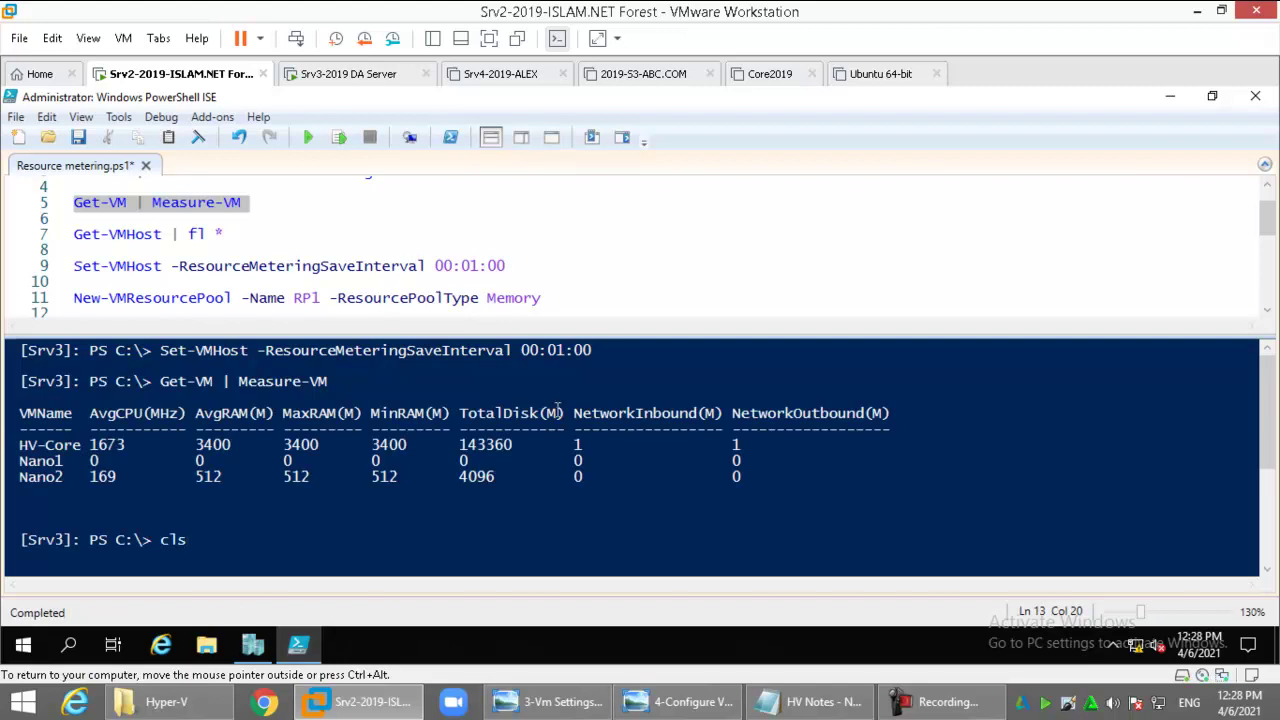
# - Create the memory resource pool RP1 by running the "New-VMResourcePool -Name RP1 -ResourcePoolType Memory" line
pyautogui.scroll(-1, 544, 265)
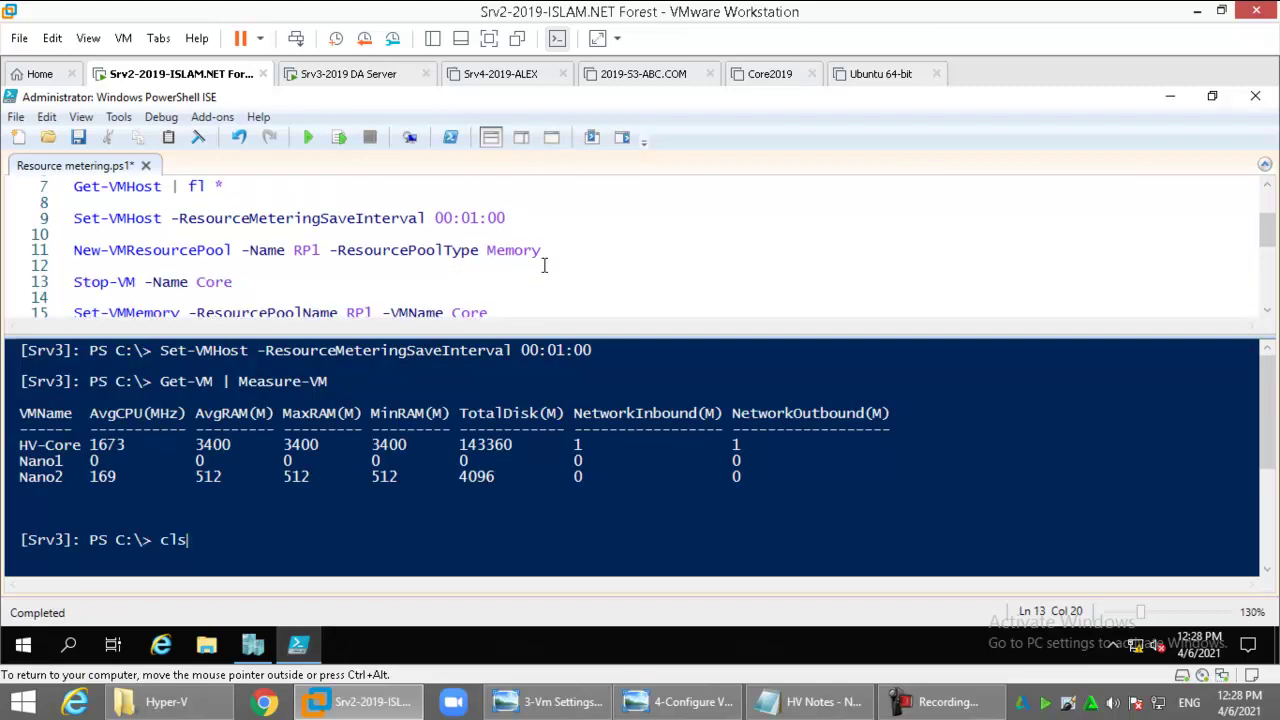
pyautogui.click(513, 252)
pyautogui.click(339, 138)
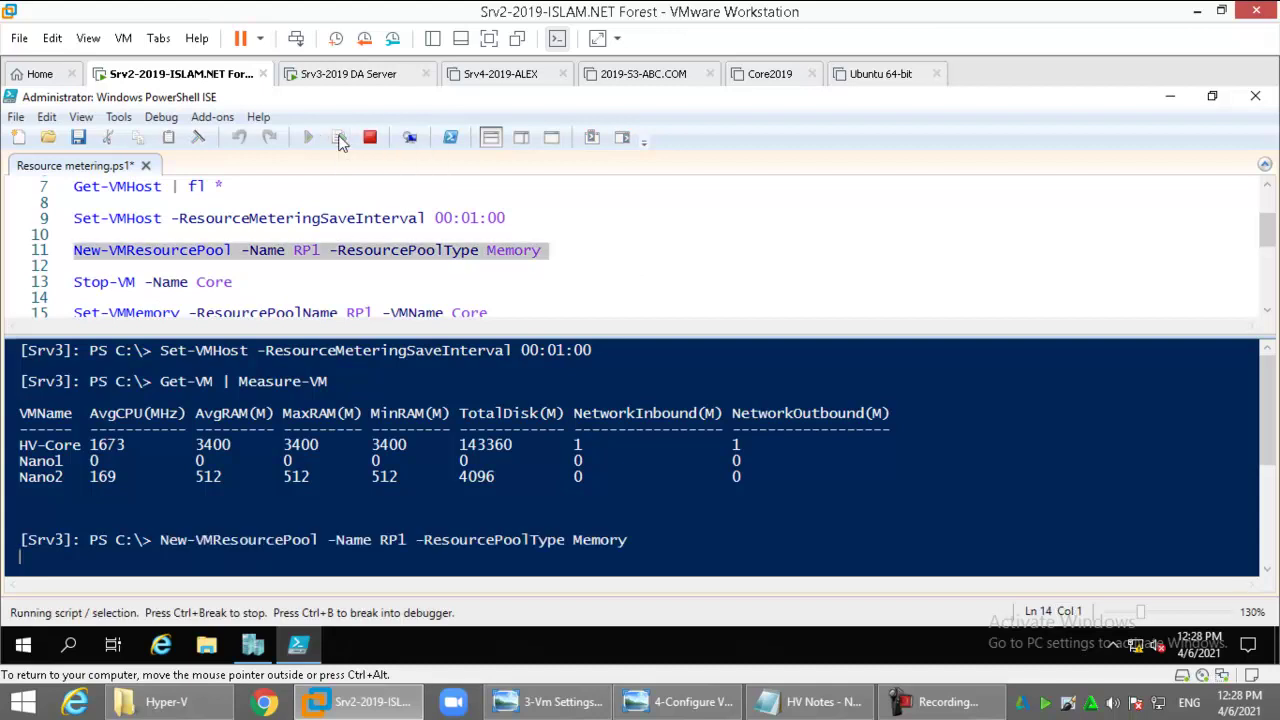
pyautogui.write('cls')
# - Try to stop the virtual machine by running the "Stop-VM -Name Core" line
pyautogui.scroll(-1, 315, 278)
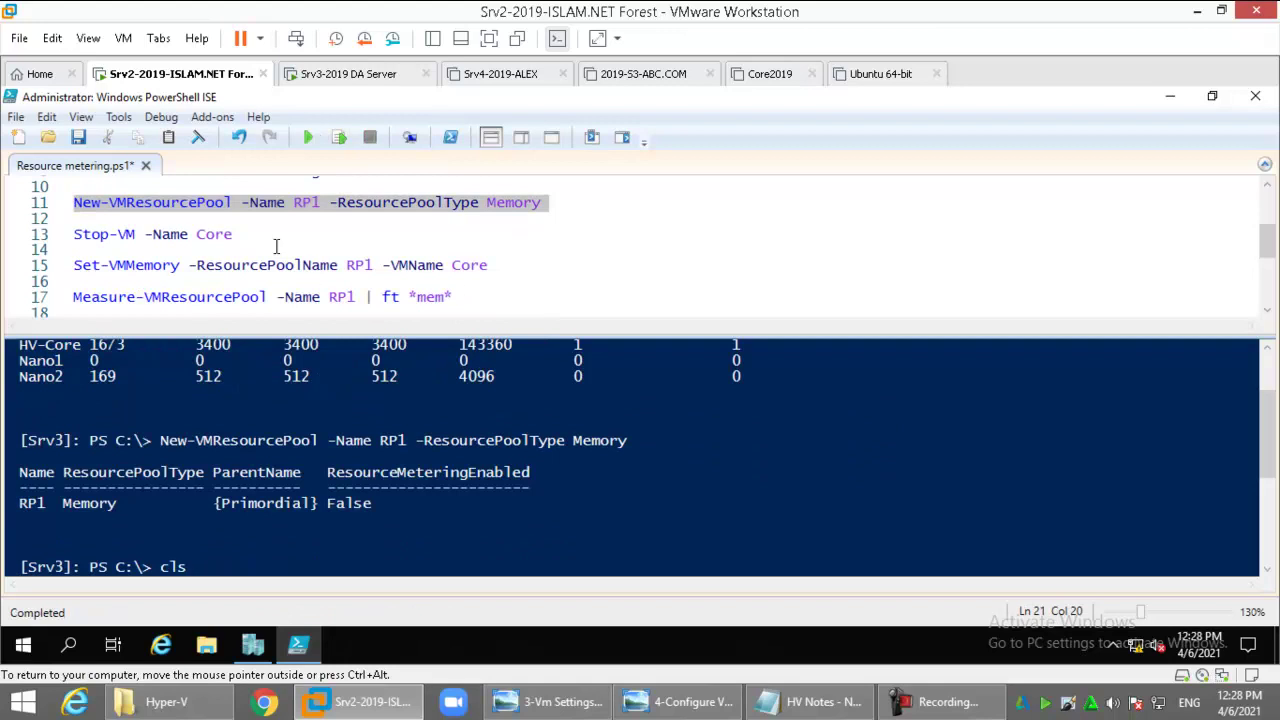
pyautogui.click(233, 236)
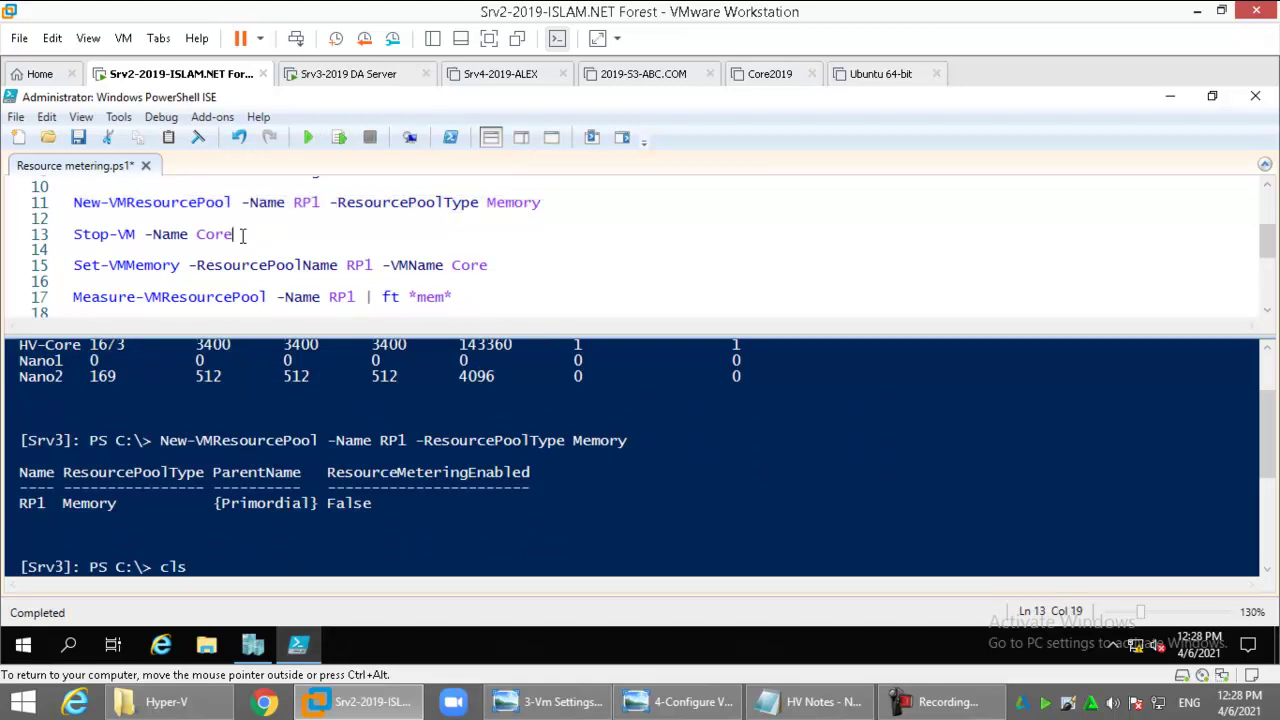
pyautogui.click(339, 137)
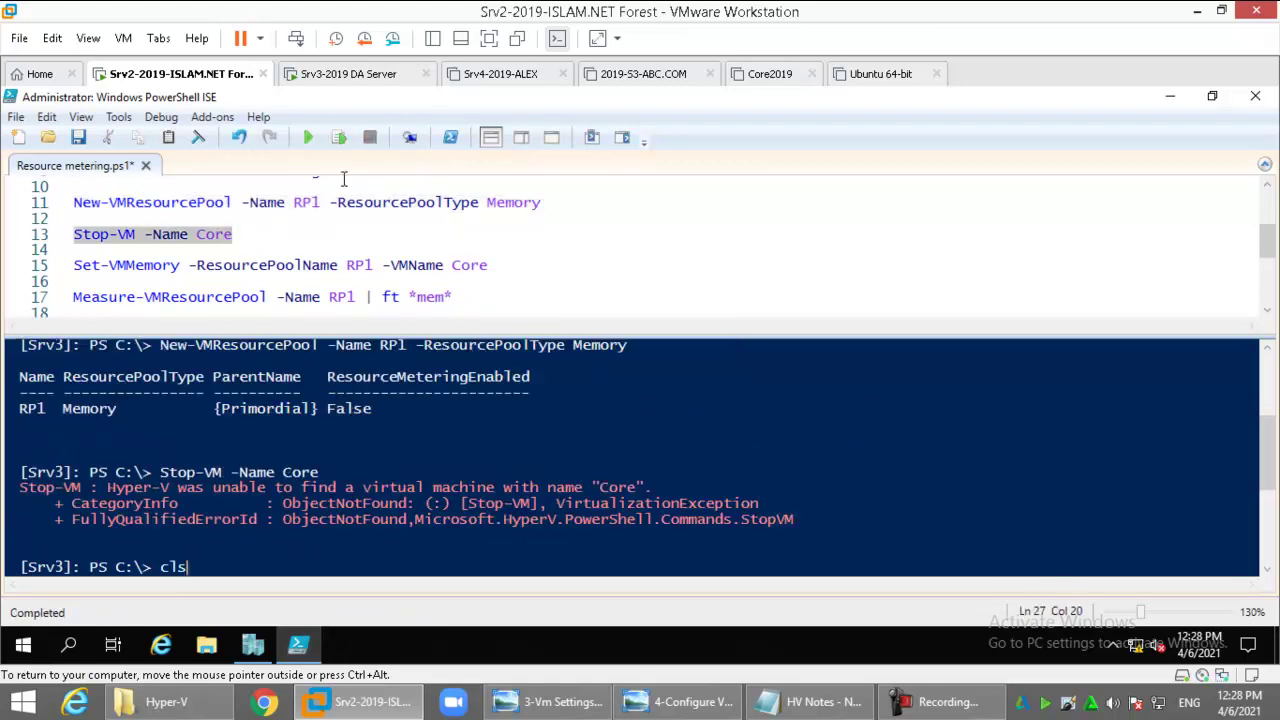
pyautogui.click(250, 236)
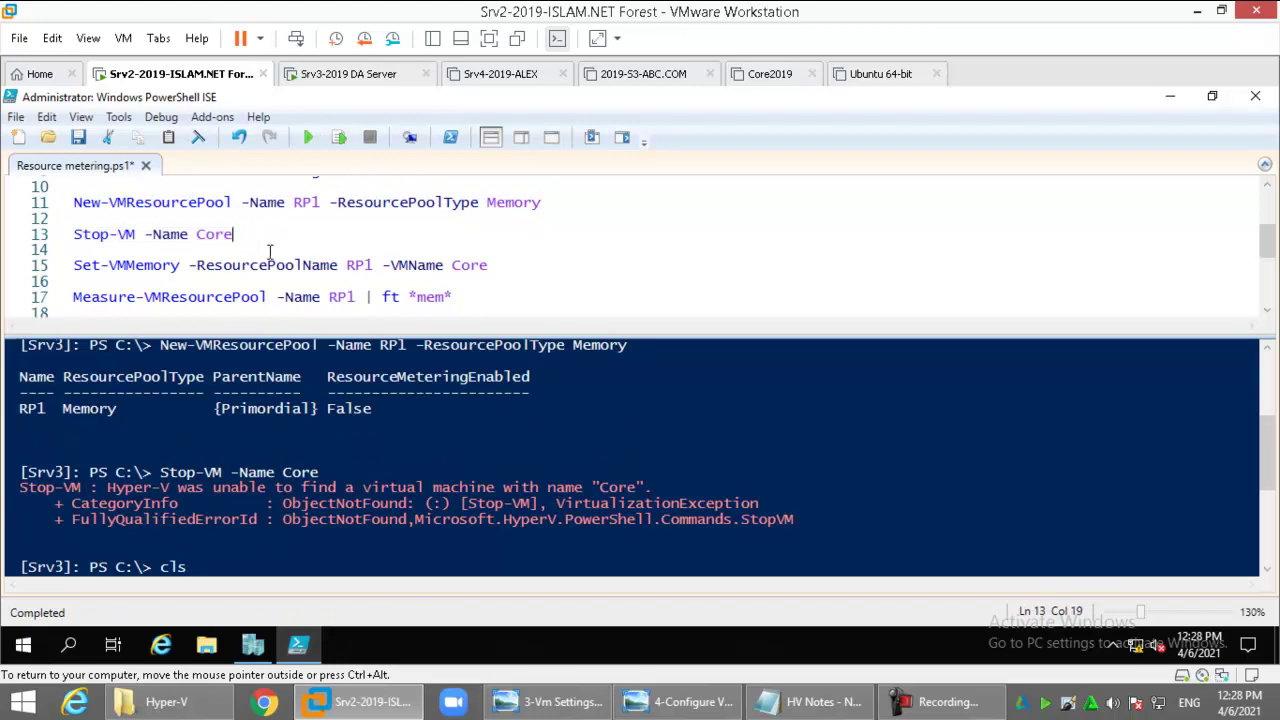
pyautogui.click(341, 75)
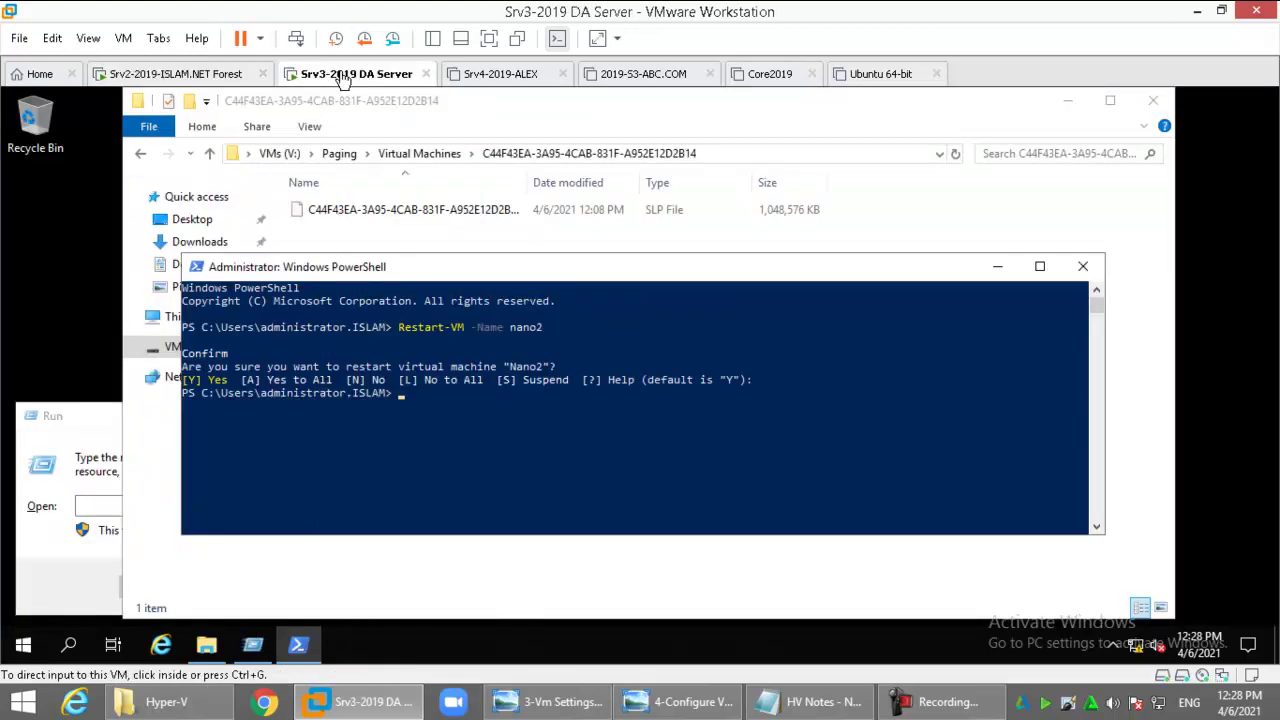
pyautogui.click(145, 503)
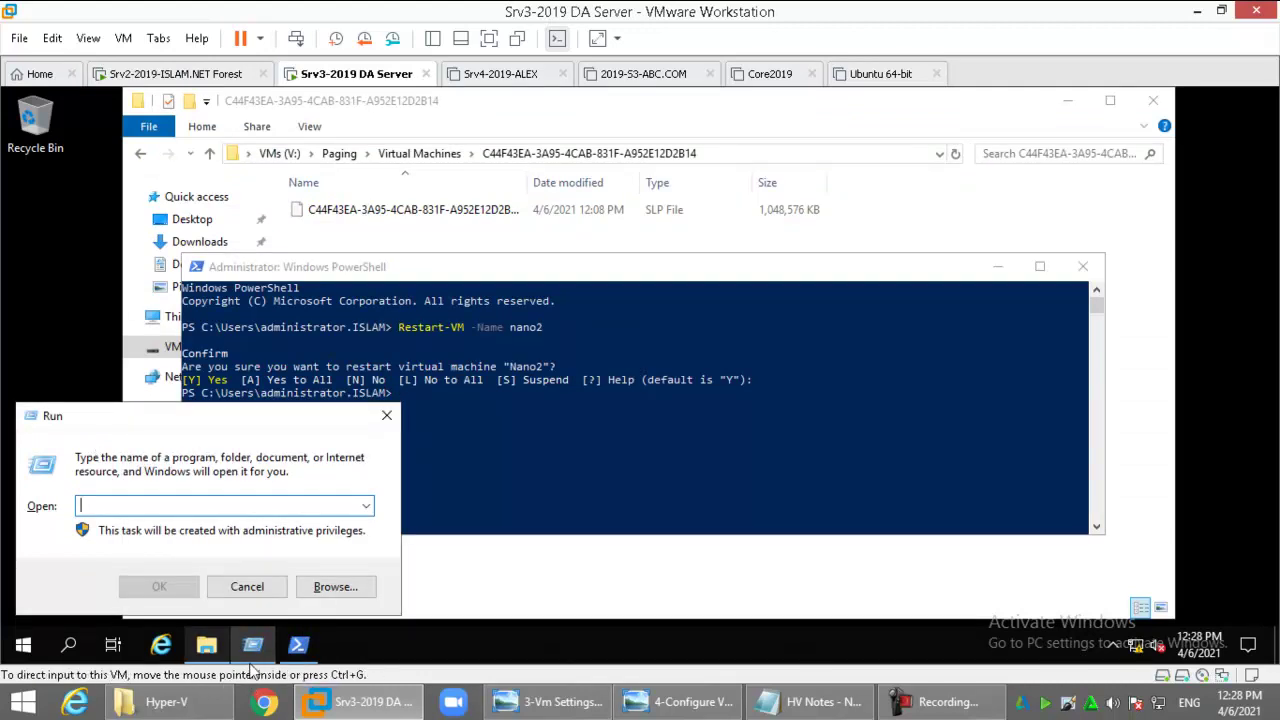
pyautogui.click(185, 74)
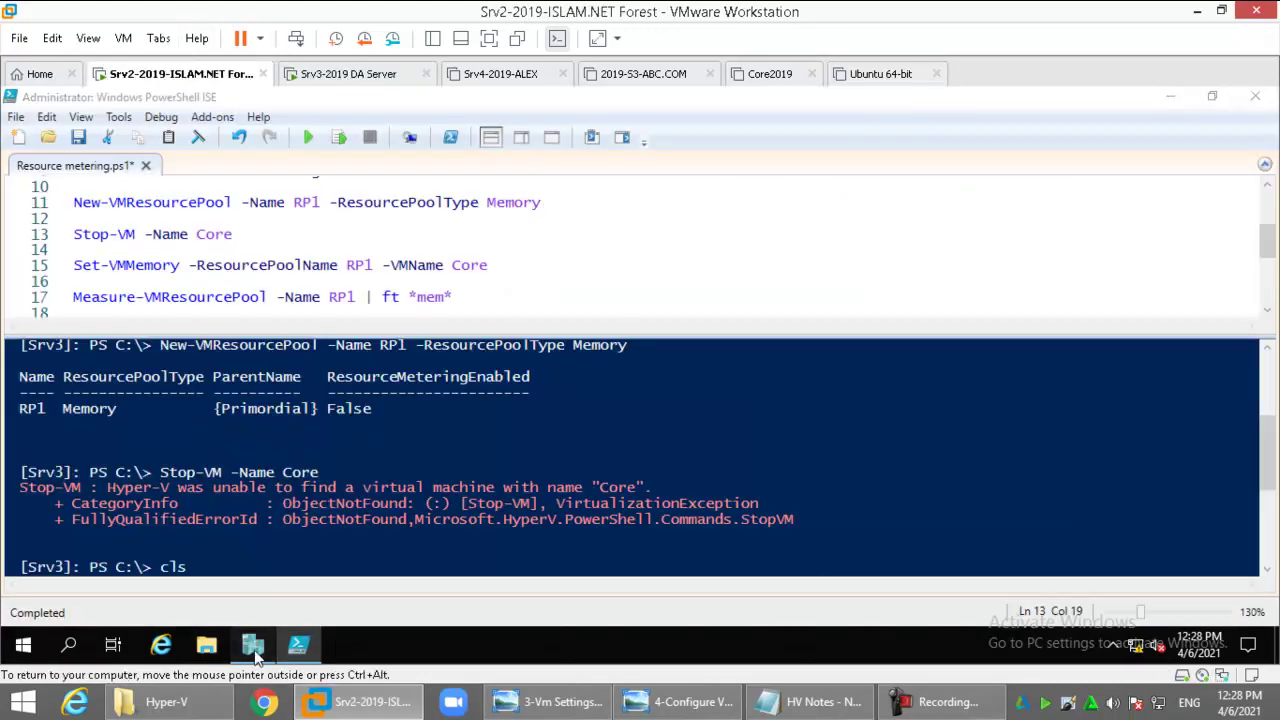
# - Switch to Hyper-V Manager and copy the name of the HV-Core virtual machine
pyautogui.click(253, 645)
pyautogui.click(250, 223)
pyautogui.click(255, 223)
pyautogui.hotkey('ctrl', 'c')
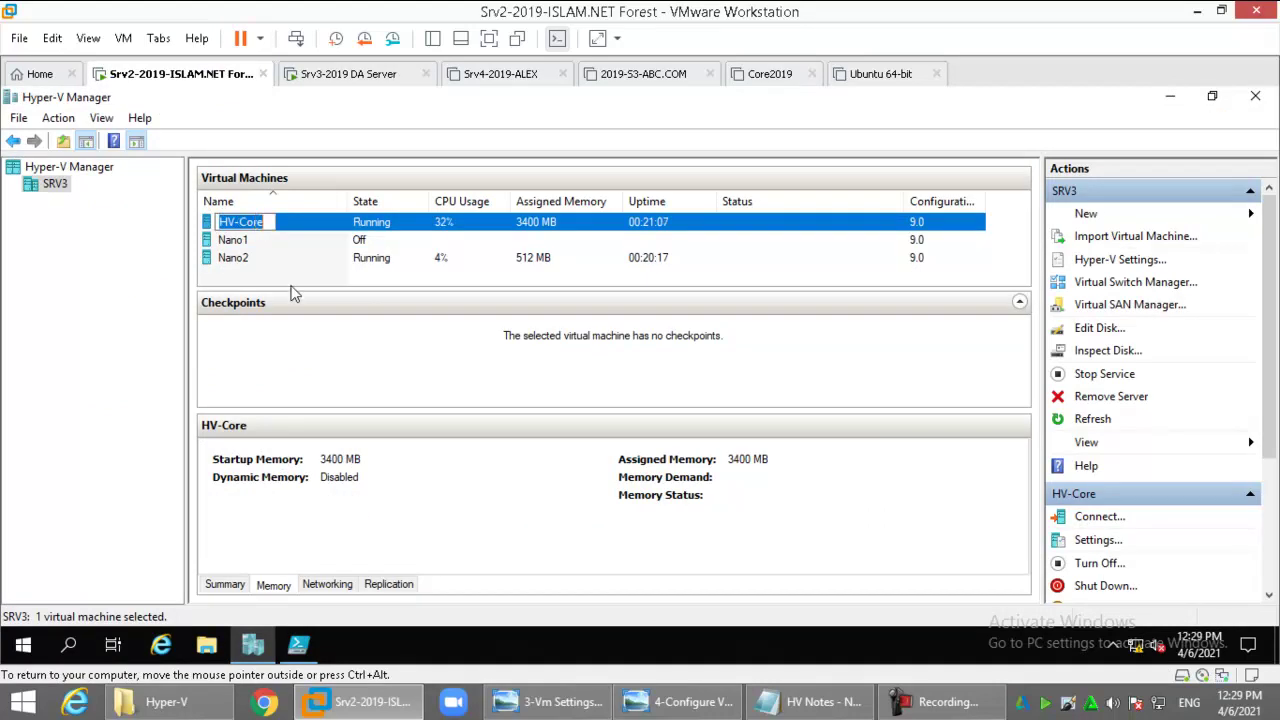
# - Back in PowerShell ISE, replace the VM name in the Set-VMMemory line with the copied name HV-Core
pyautogui.click(298, 645)
pyautogui.click(497, 268)
pyautogui.press('BackSpace')
pyautogui.press('BackSpace')
pyautogui.press('BackSpace')
pyautogui.press('BackSpace')
pyautogui.hotkey('ctrl', 'v')
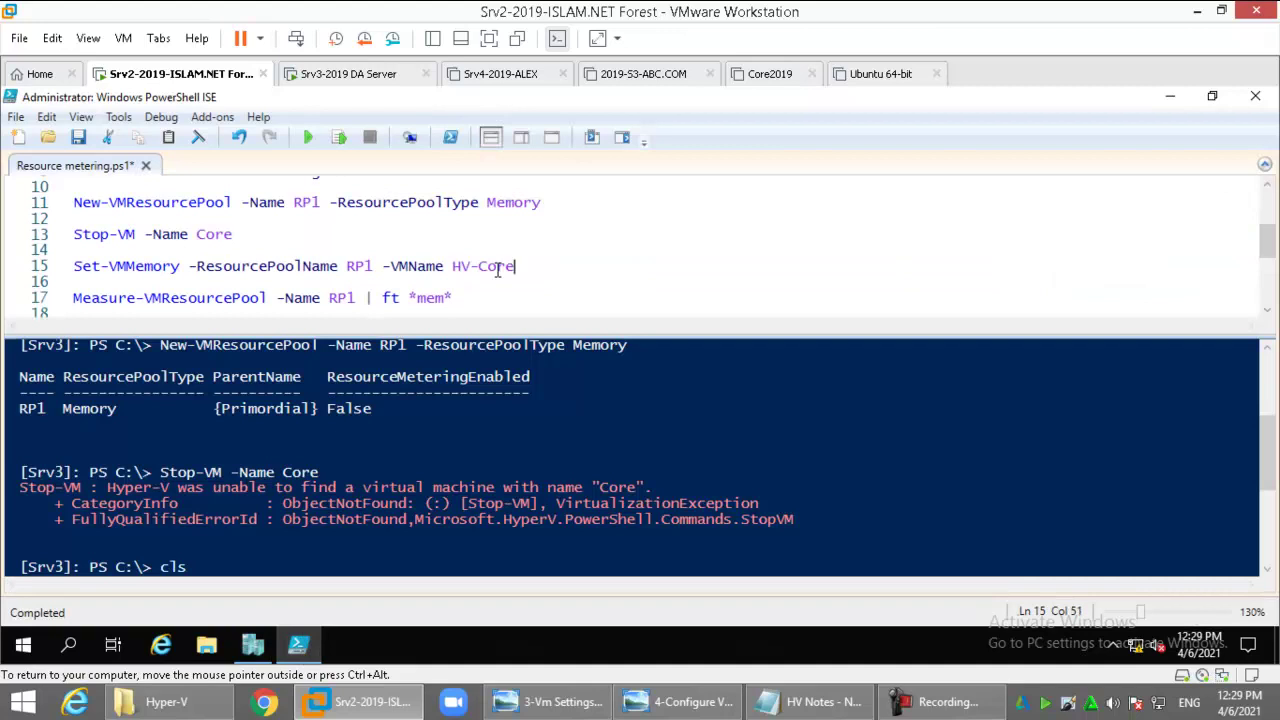
# - Replace the VM name in the Stop-VM line with HV-Core and run that line
pyautogui.doubleClick(218, 236)
pyautogui.hotkey('ctrl', 'v')
pyautogui.click(341, 137)
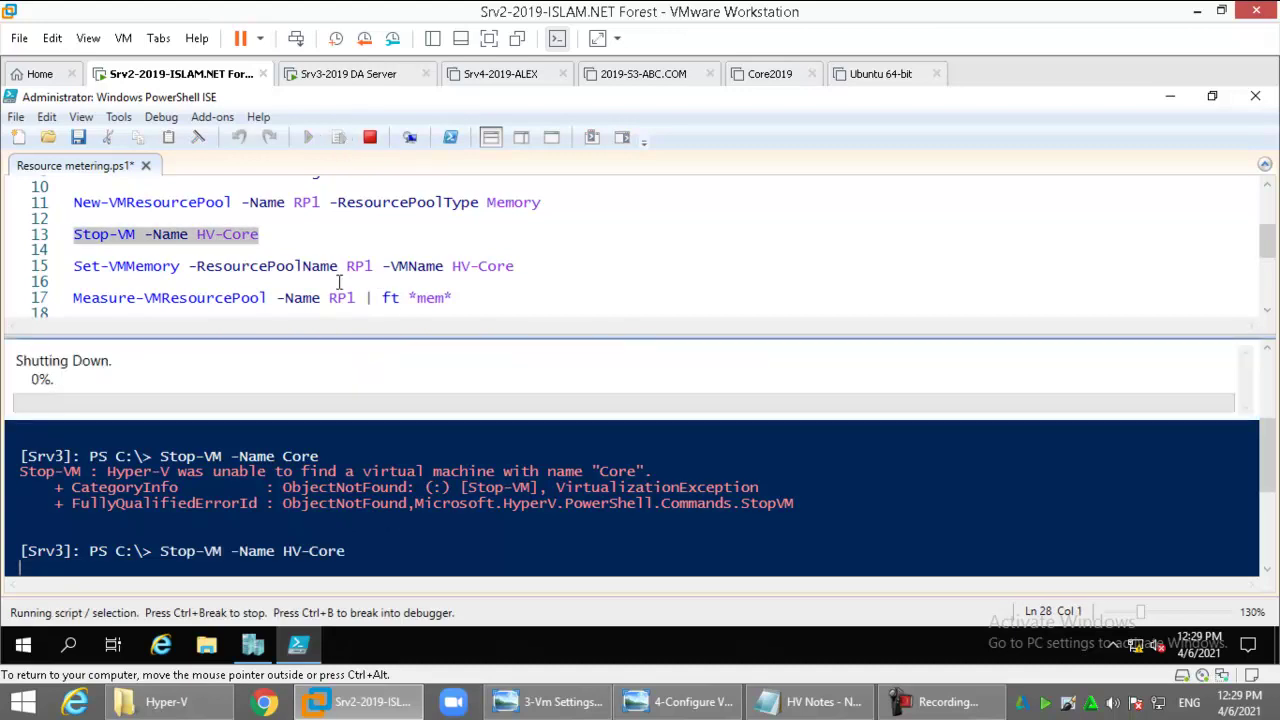
# - Examine how the resource pool name, Memory type and VM name are used in the New-VMResourcePool, Set-VMMemory and Measure-VMResourcePool lines
pyautogui.scroll(-1, 348, 260)
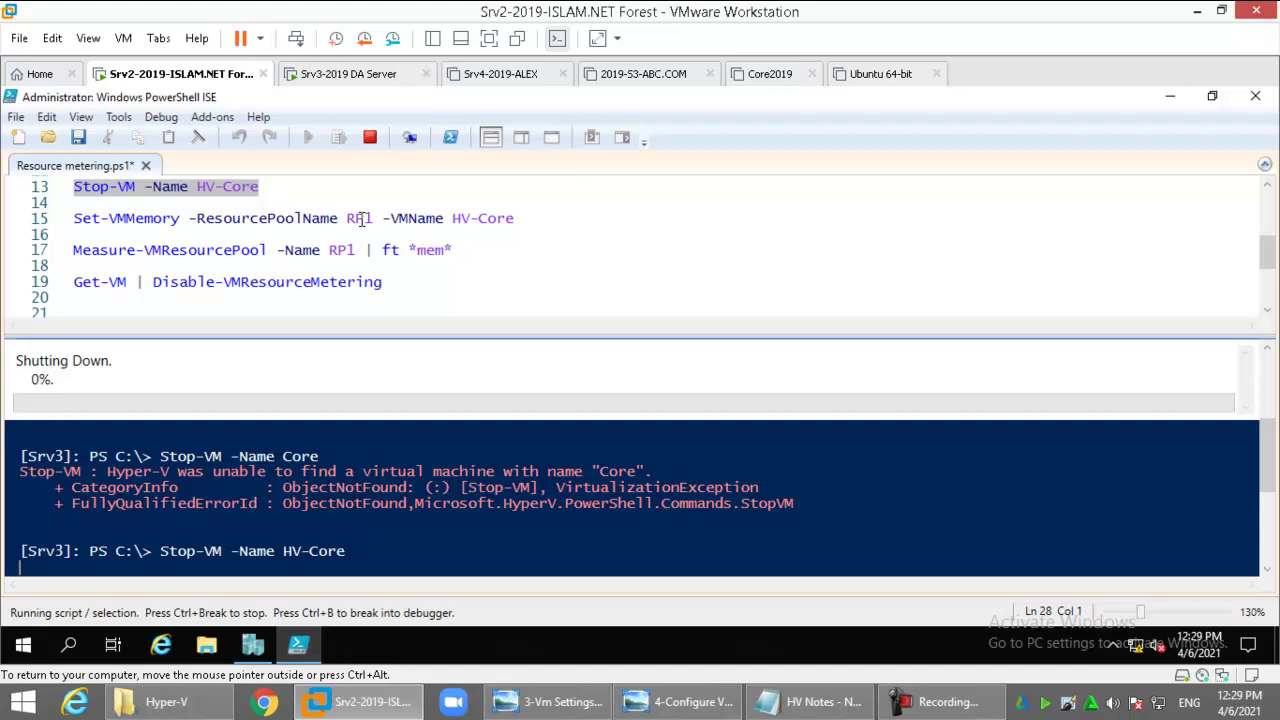
pyautogui.moveTo(214, 219); pyautogui.dragTo(340, 222)
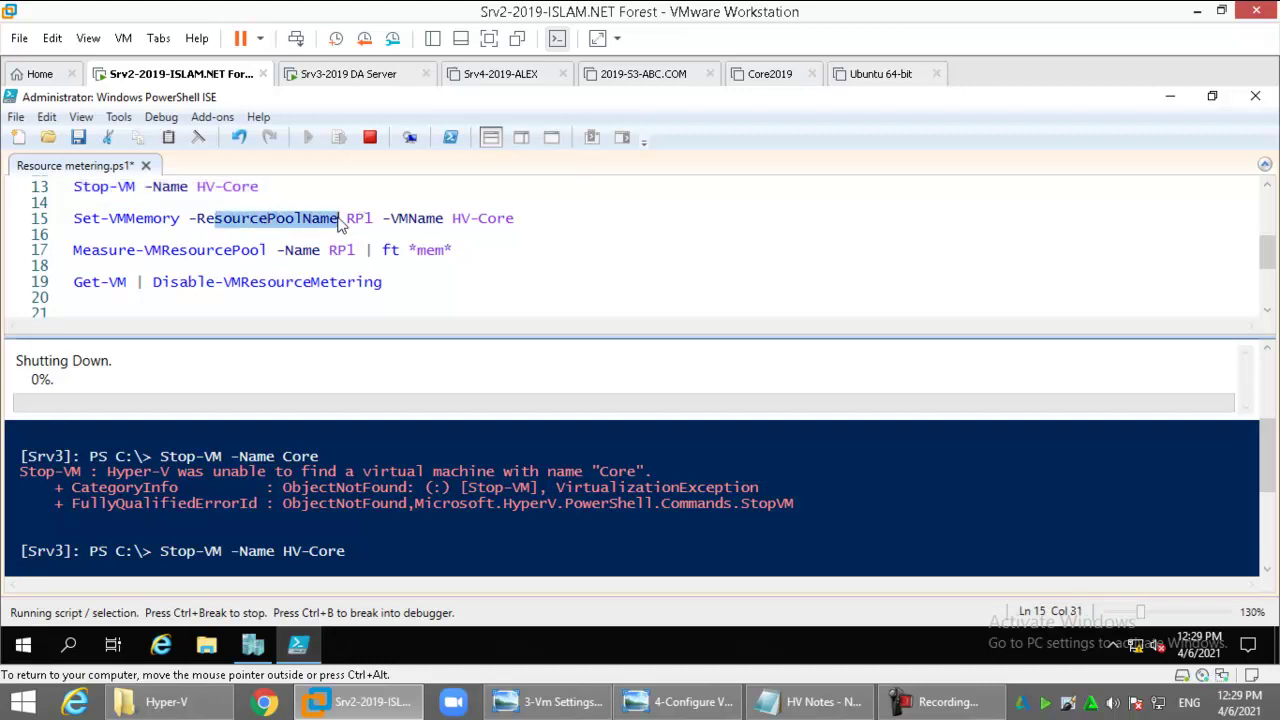
pyautogui.scroll(1, 340, 222)
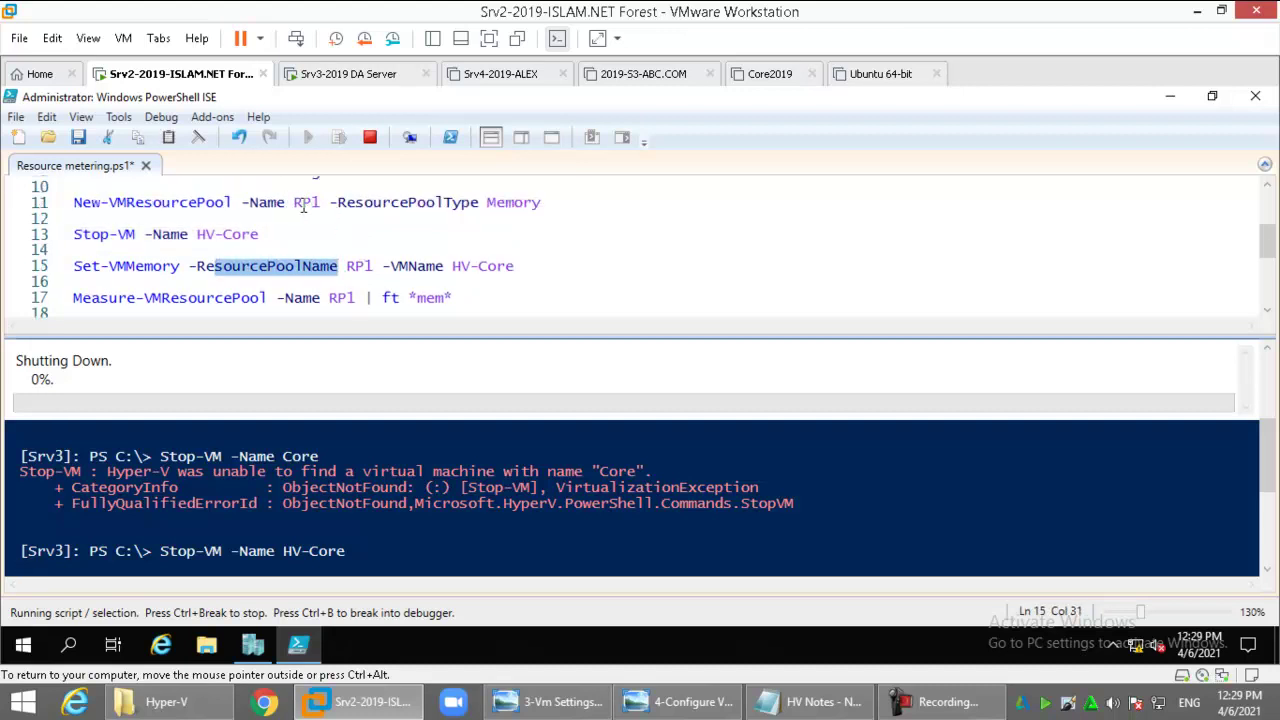
pyautogui.doubleClick(514, 202)
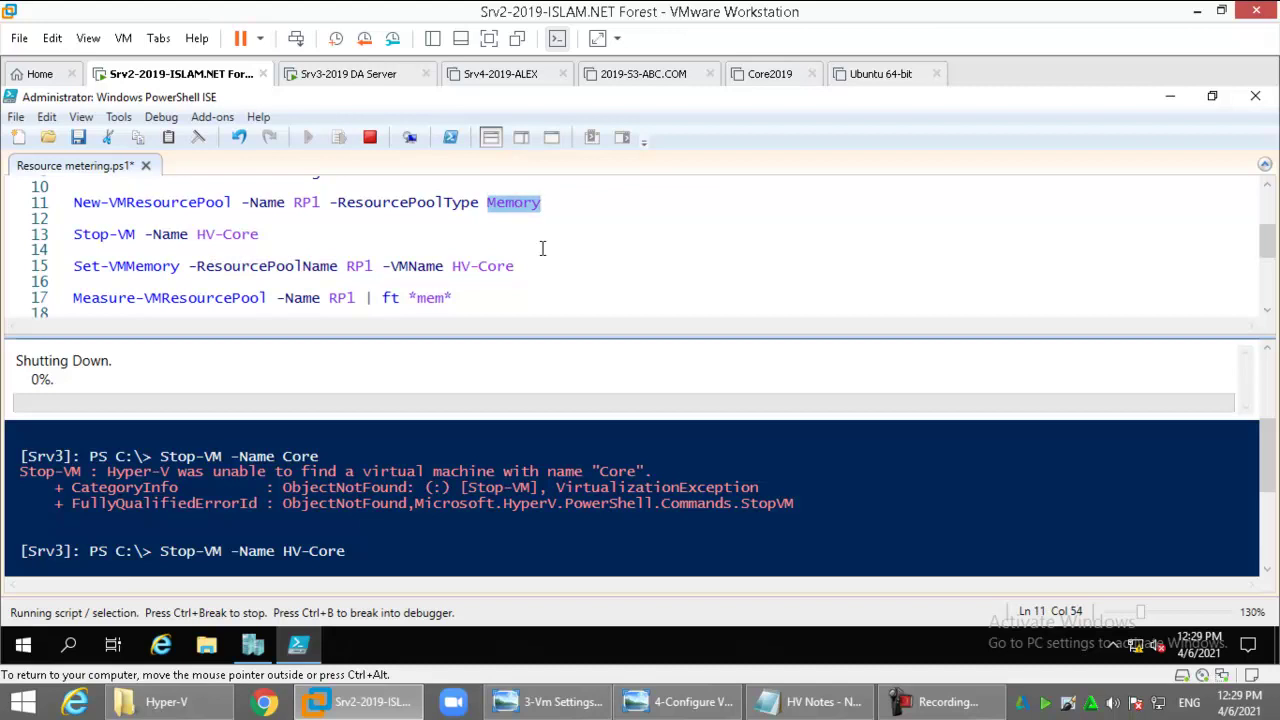
pyautogui.scroll(-1, 542, 248)
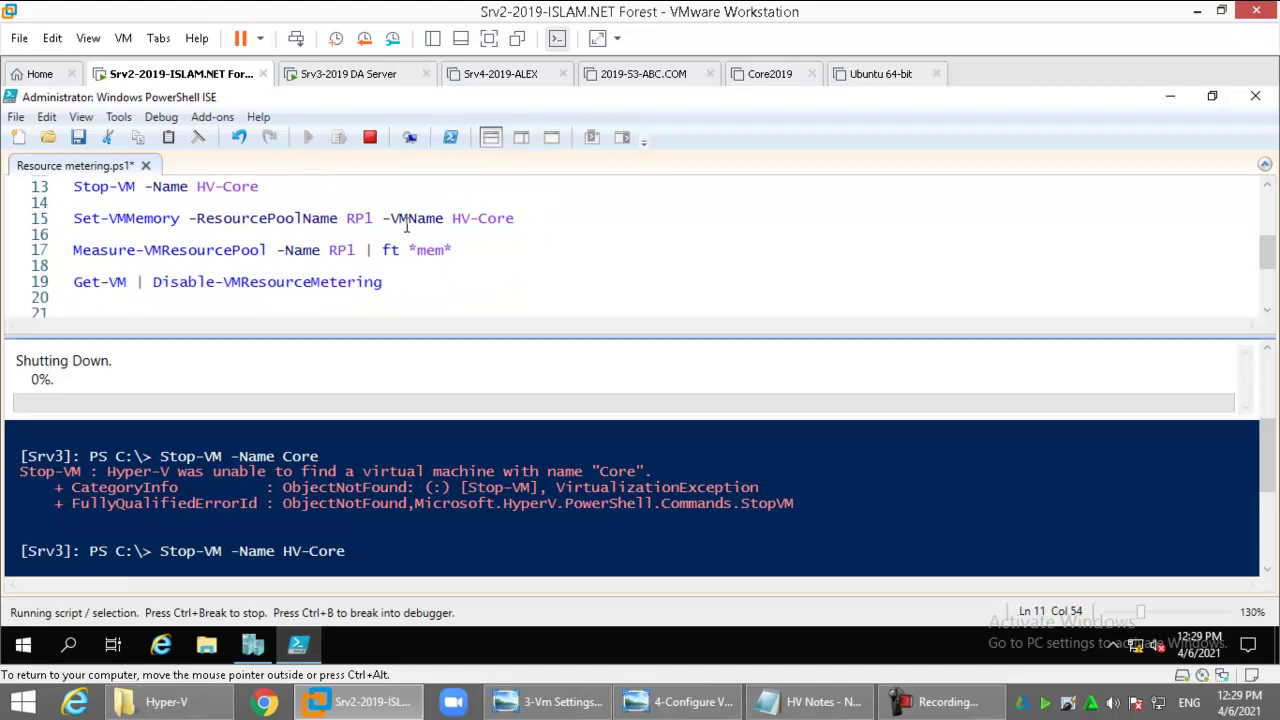
pyautogui.click(487, 220)
pyautogui.moveTo(329, 250); pyautogui.dragTo(350, 250)
pyautogui.click(428, 249)
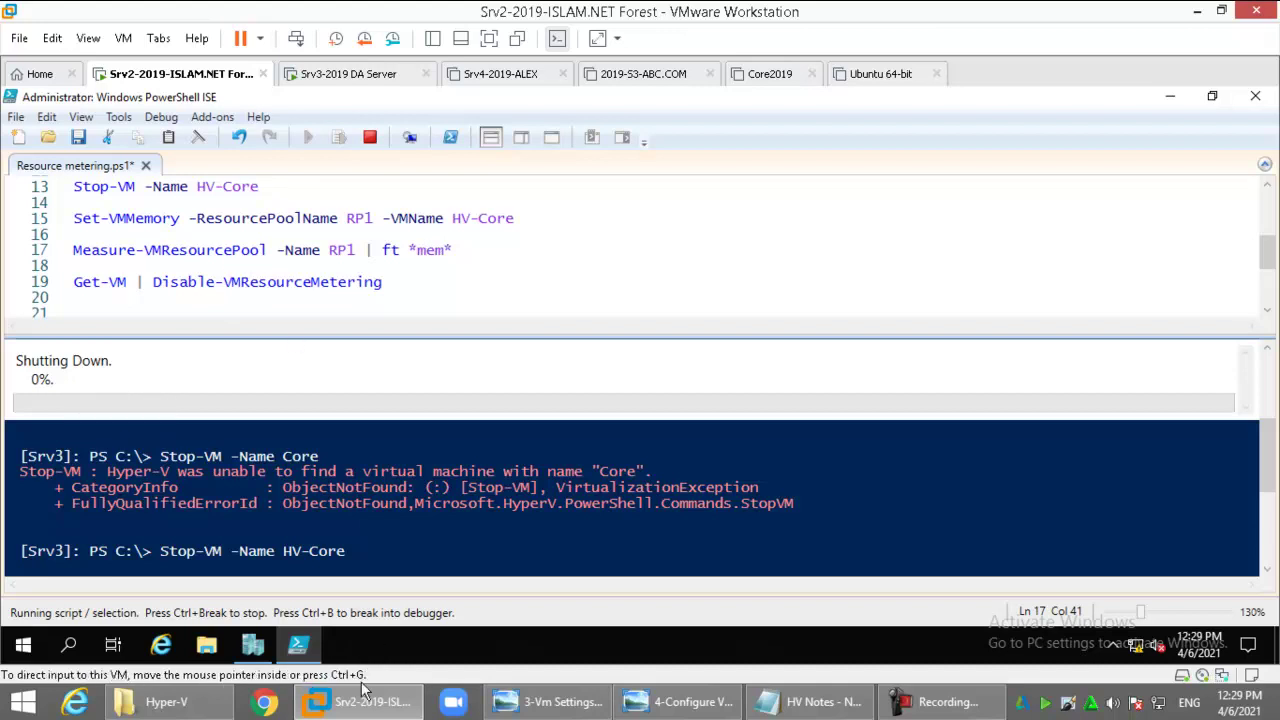
# - Switch to Hyper-V Manager and refresh the SRV3 virtual machine list to check the shutdown status of HV-Core
pyautogui.click(250, 652)
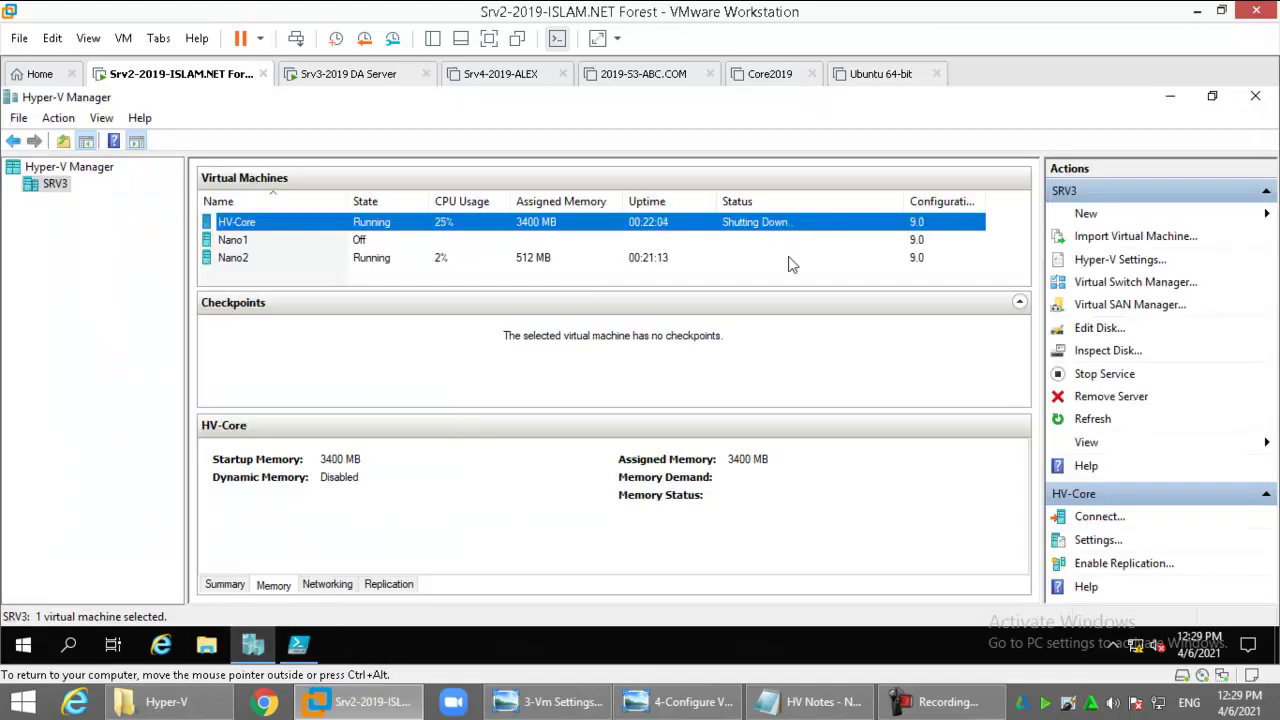
pyautogui.click(1090, 421)
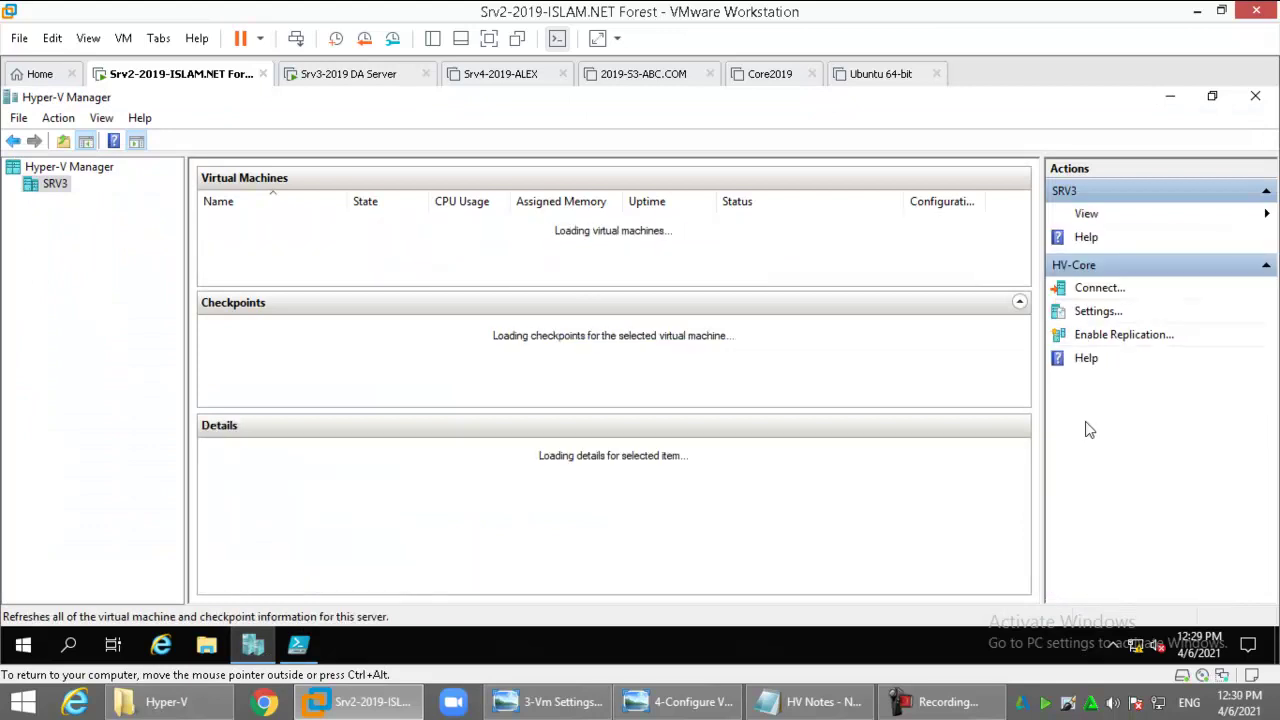
pyautogui.click(1088, 424)
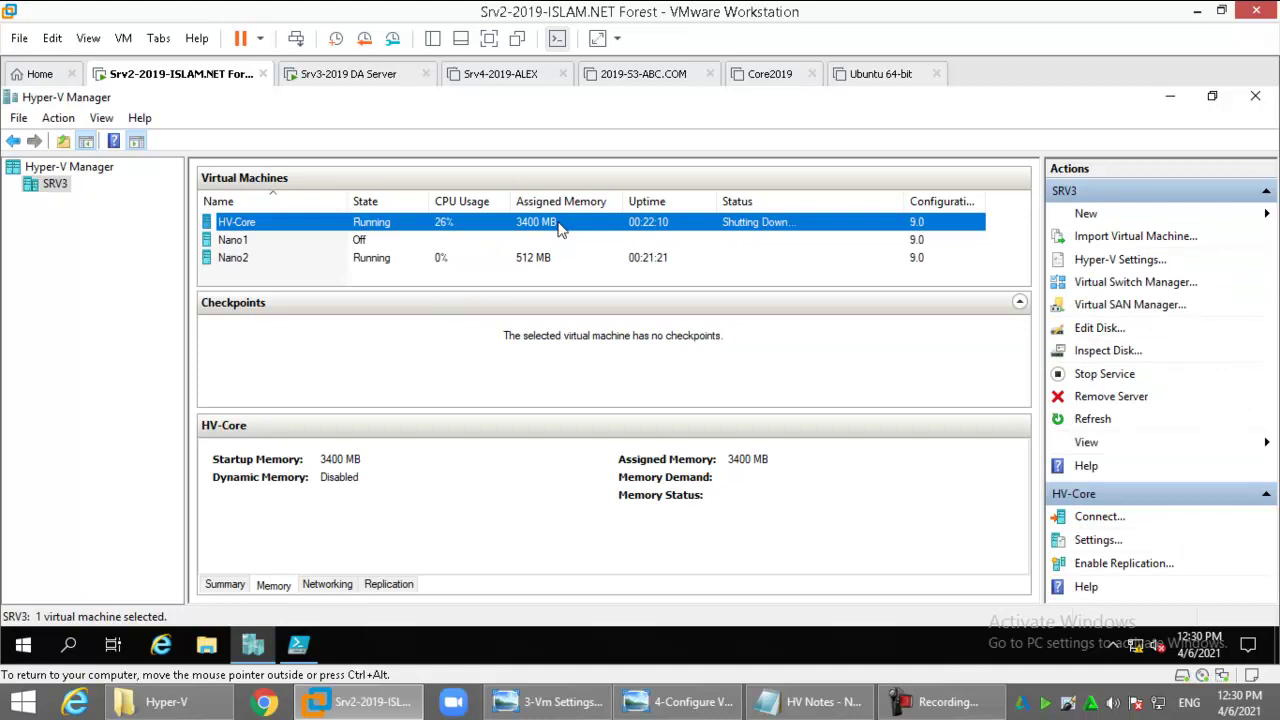
pyautogui.rightClick(560, 229)
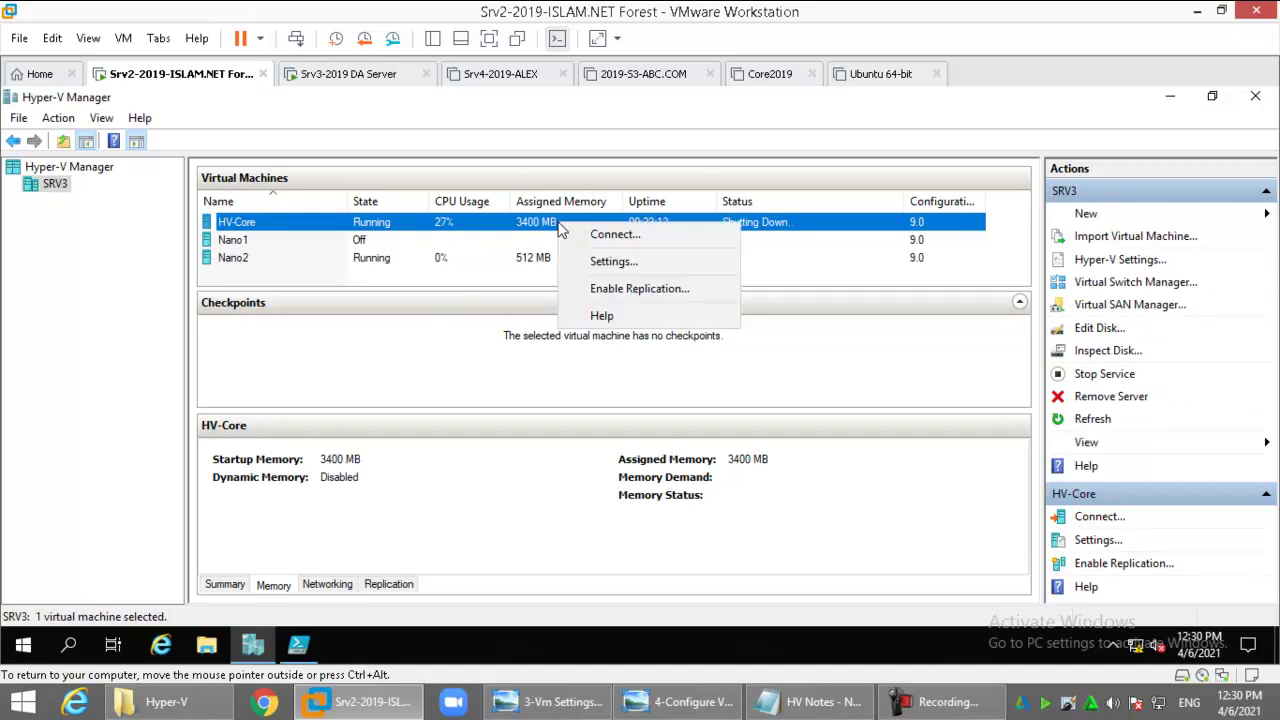
pyautogui.click(540, 229)
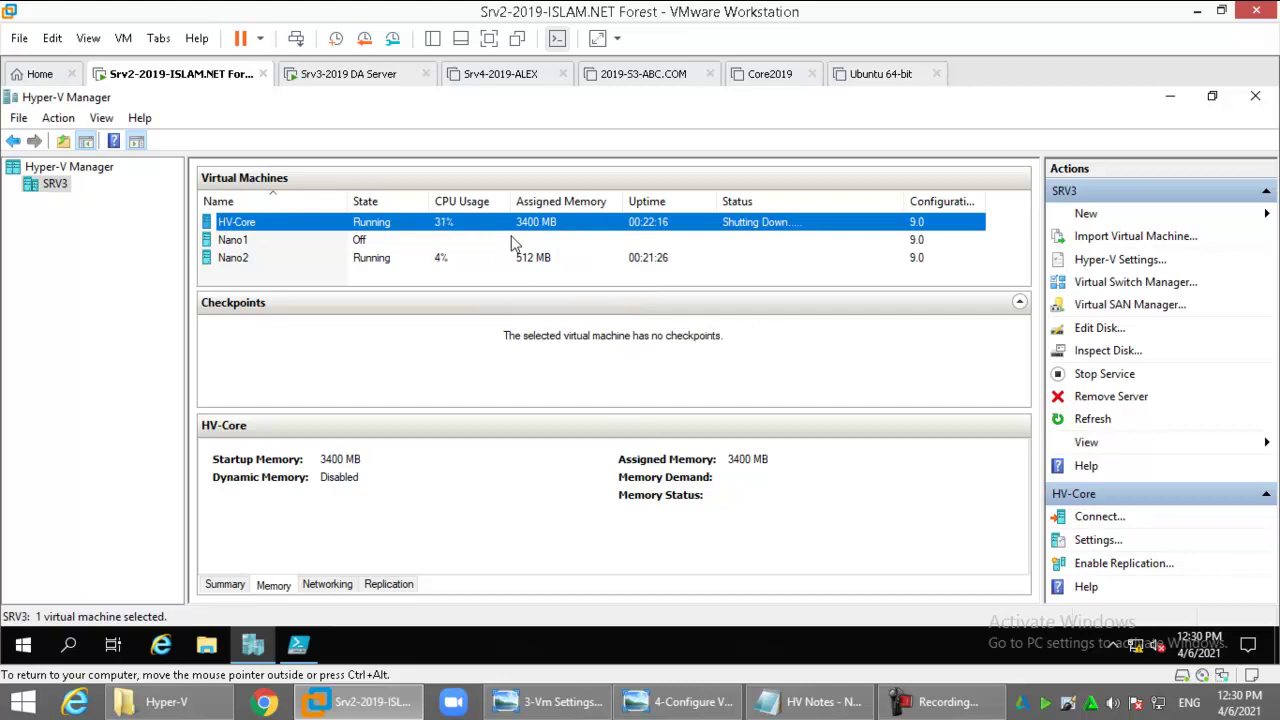
pyautogui.click(940, 701)
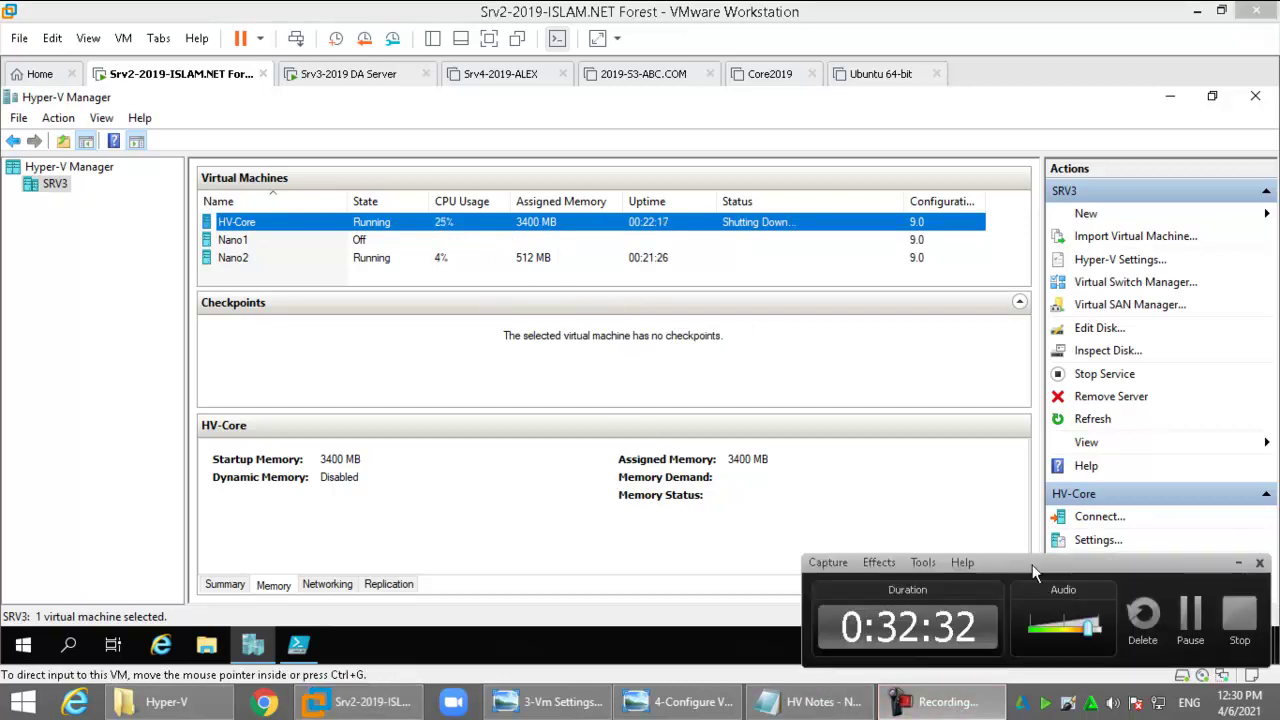
pyautogui.click(1191, 620)
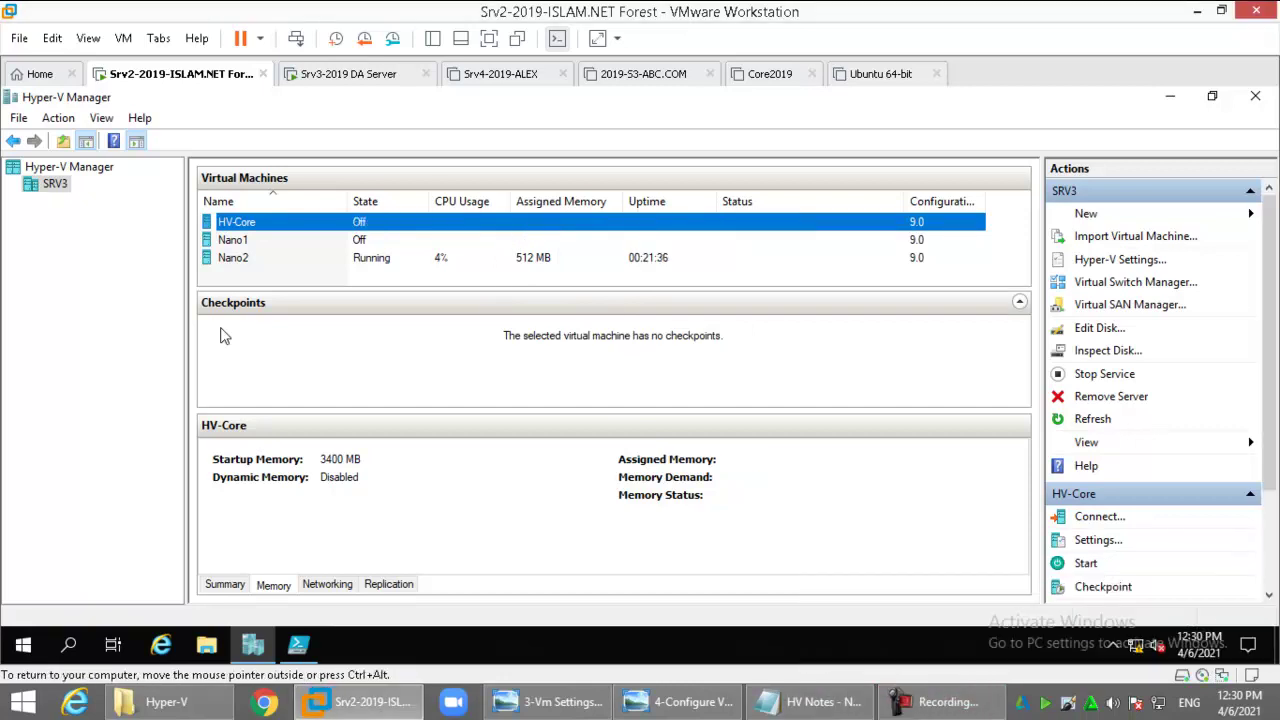
# - Back in PowerShell ISE, clear the console and run the Set-VMMemory line to assign HV-Core to resource pool RP1
pyautogui.click(298, 645)
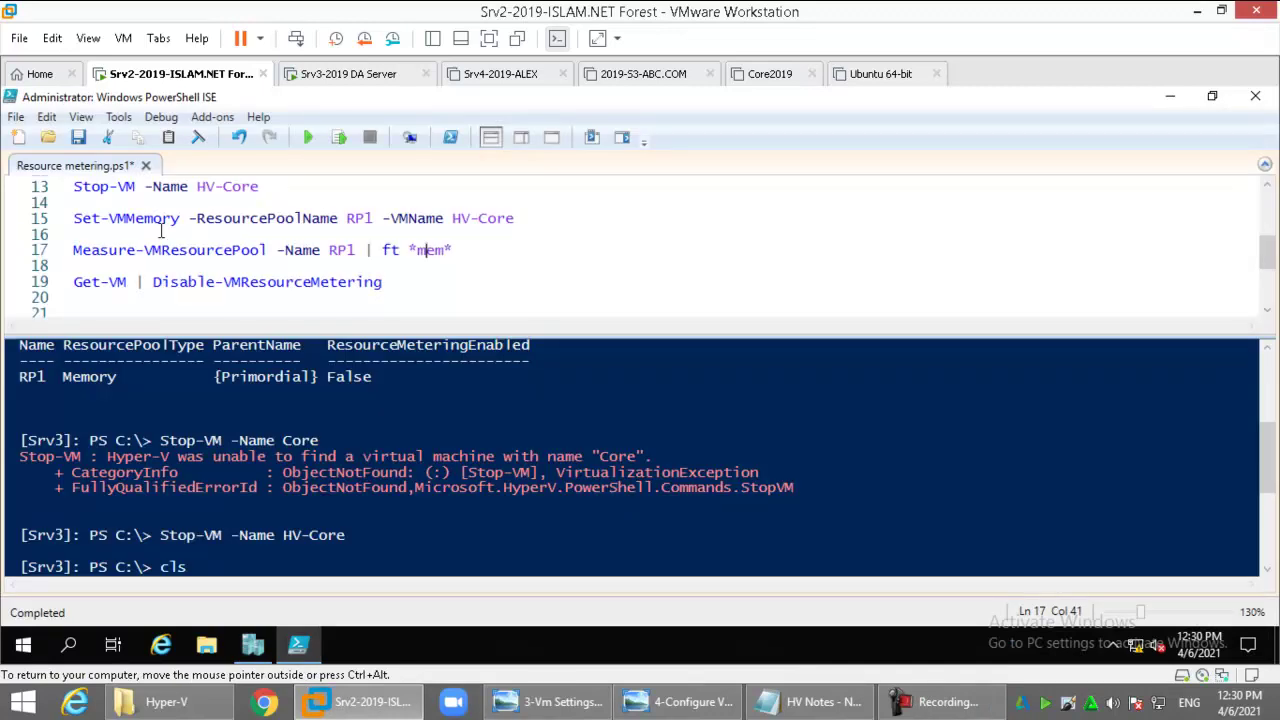
pyautogui.click(294, 218)
pyautogui.click(487, 218)
pyautogui.click(198, 137)
pyautogui.click(341, 138)
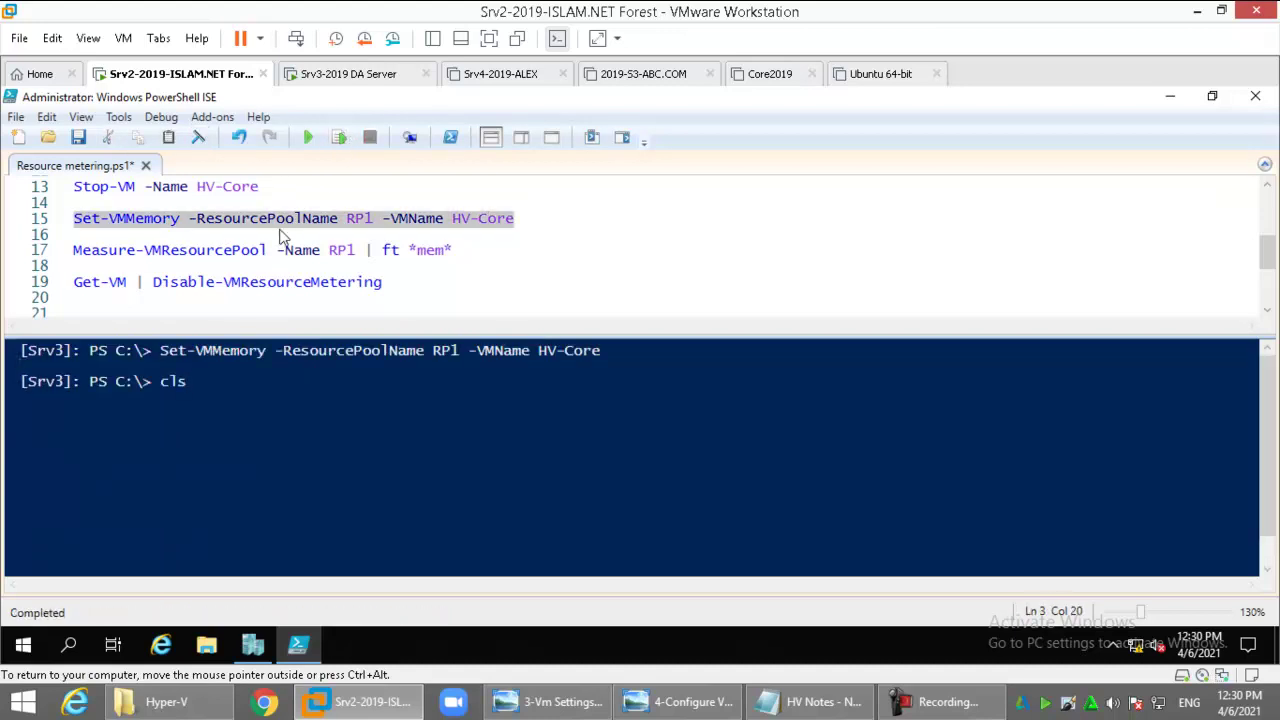
# - Enlarge the script pane and run the Measure-VMResourcePool line to report the memory usage of resource pool RP1
pyautogui.click(222, 250)
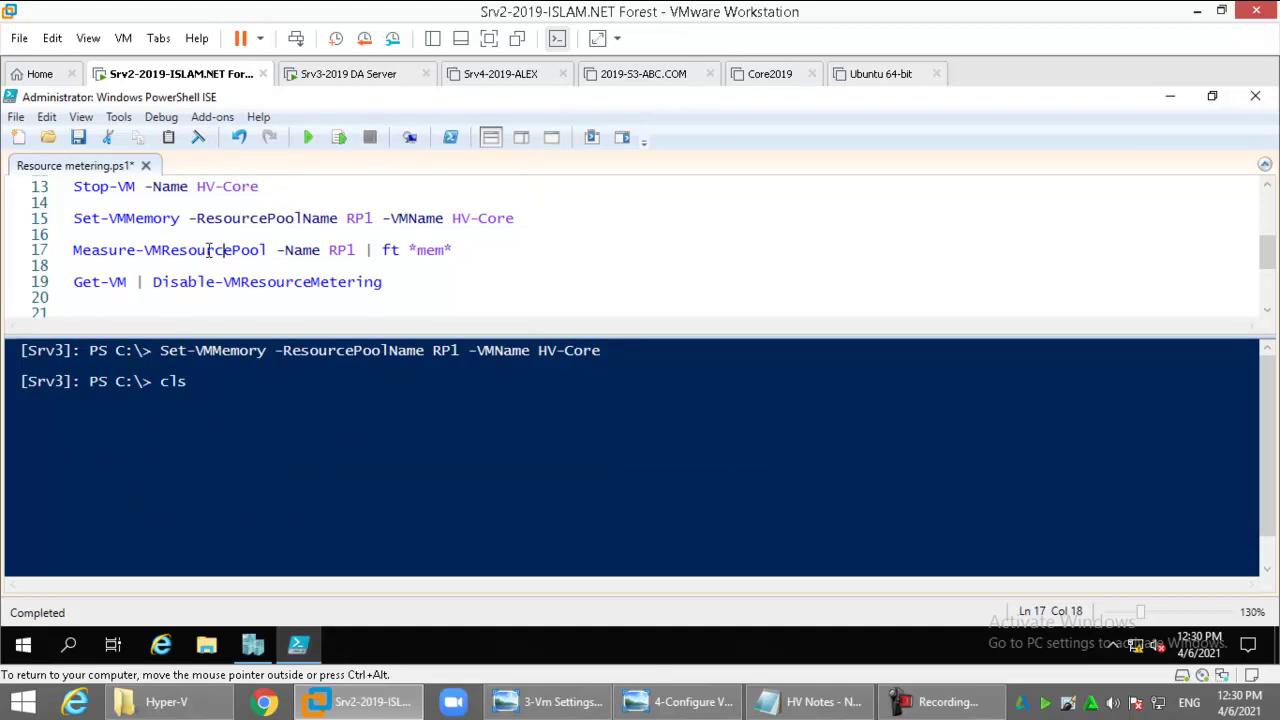
pyautogui.scroll(1, 247, 268)
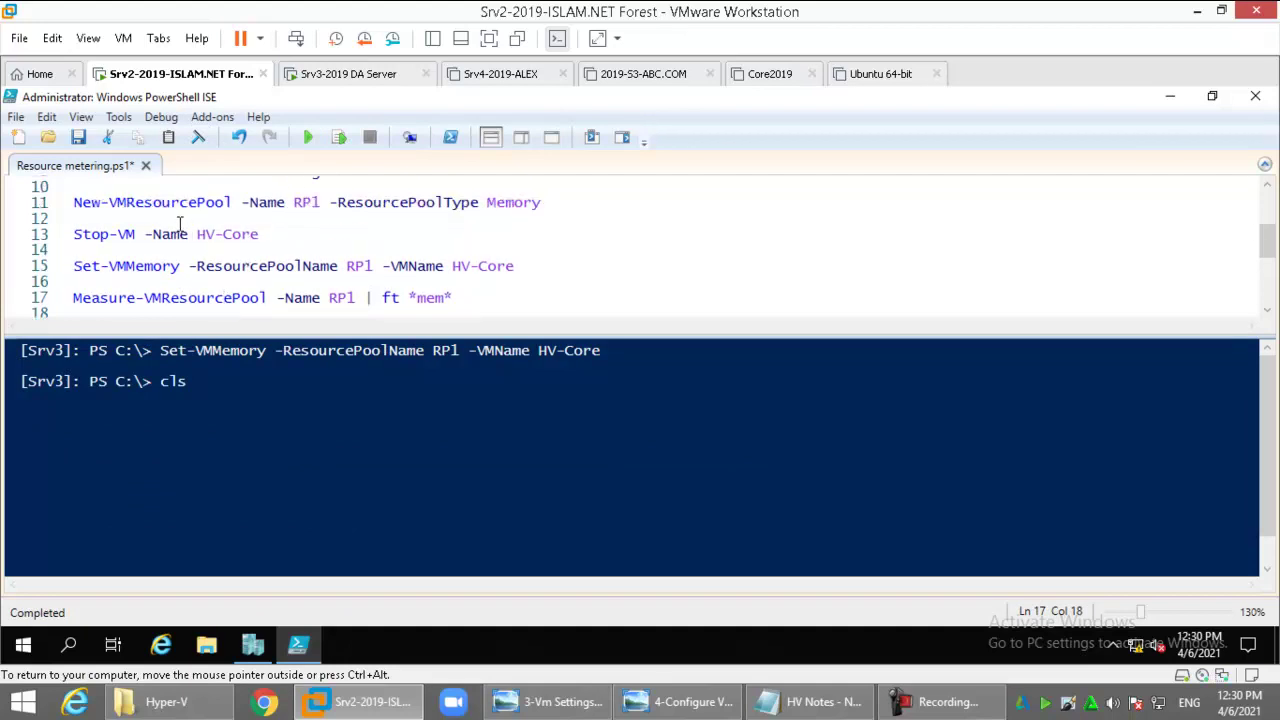
pyautogui.moveTo(248, 333); pyautogui.dragTo(262, 433)
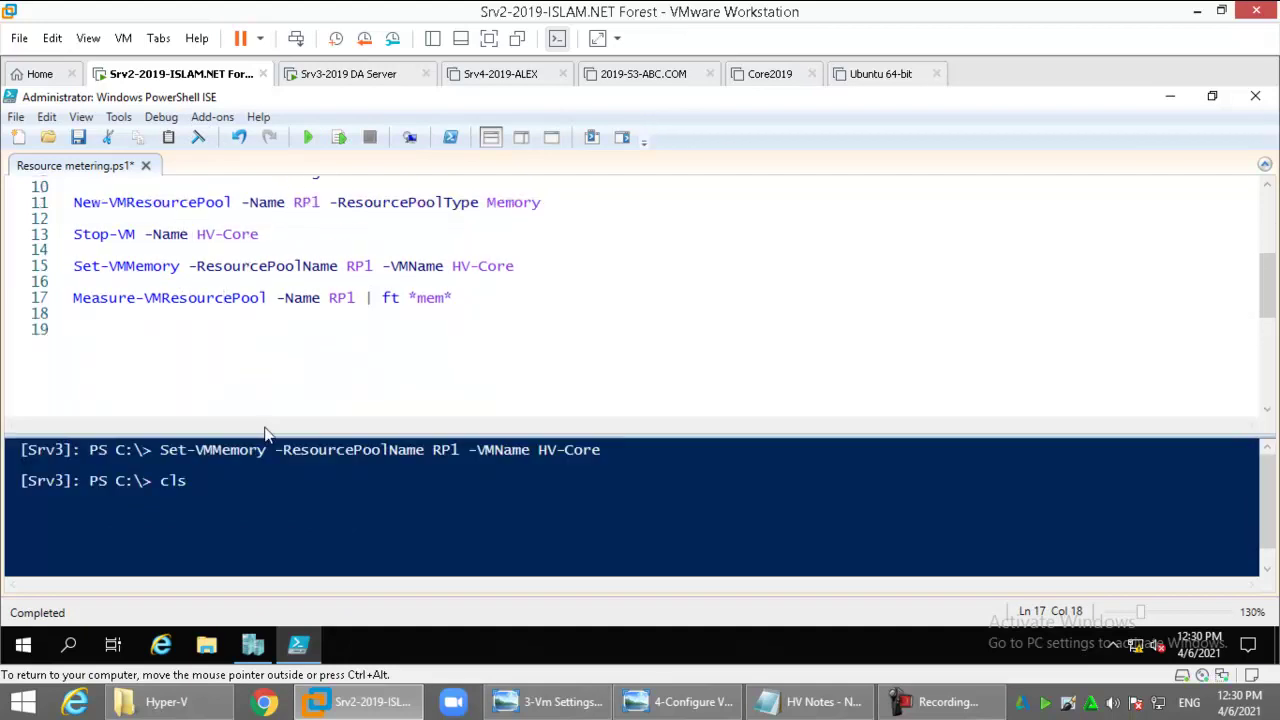
pyautogui.scroll(1, 318, 318)
pyautogui.scroll(1, 174, 212)
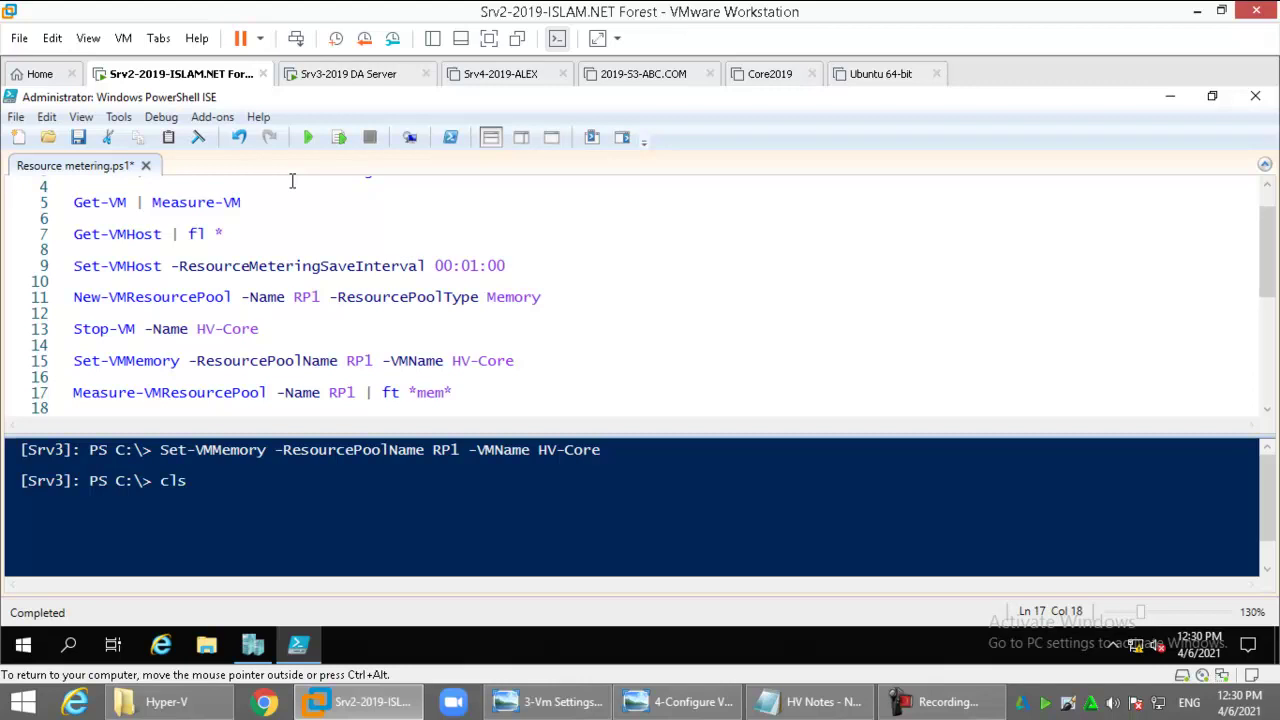
pyautogui.scroll(-1, 389, 243)
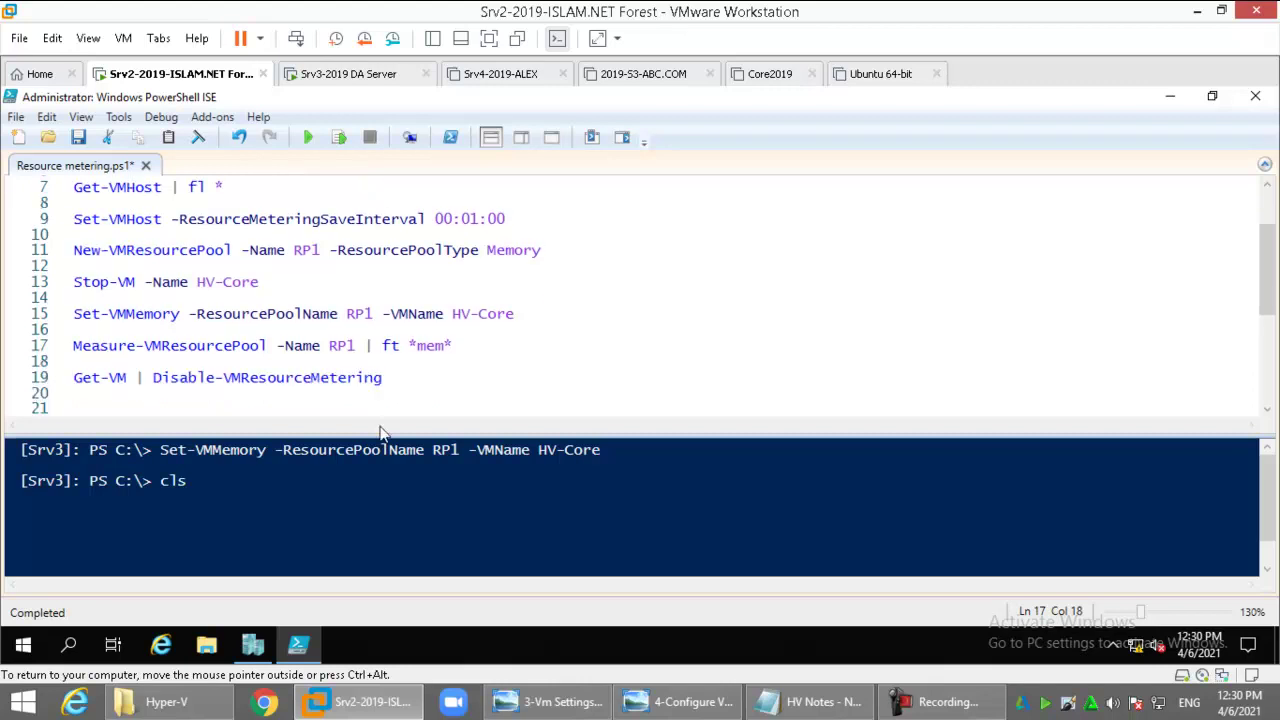
pyautogui.click(307, 345)
pyautogui.click(339, 137)
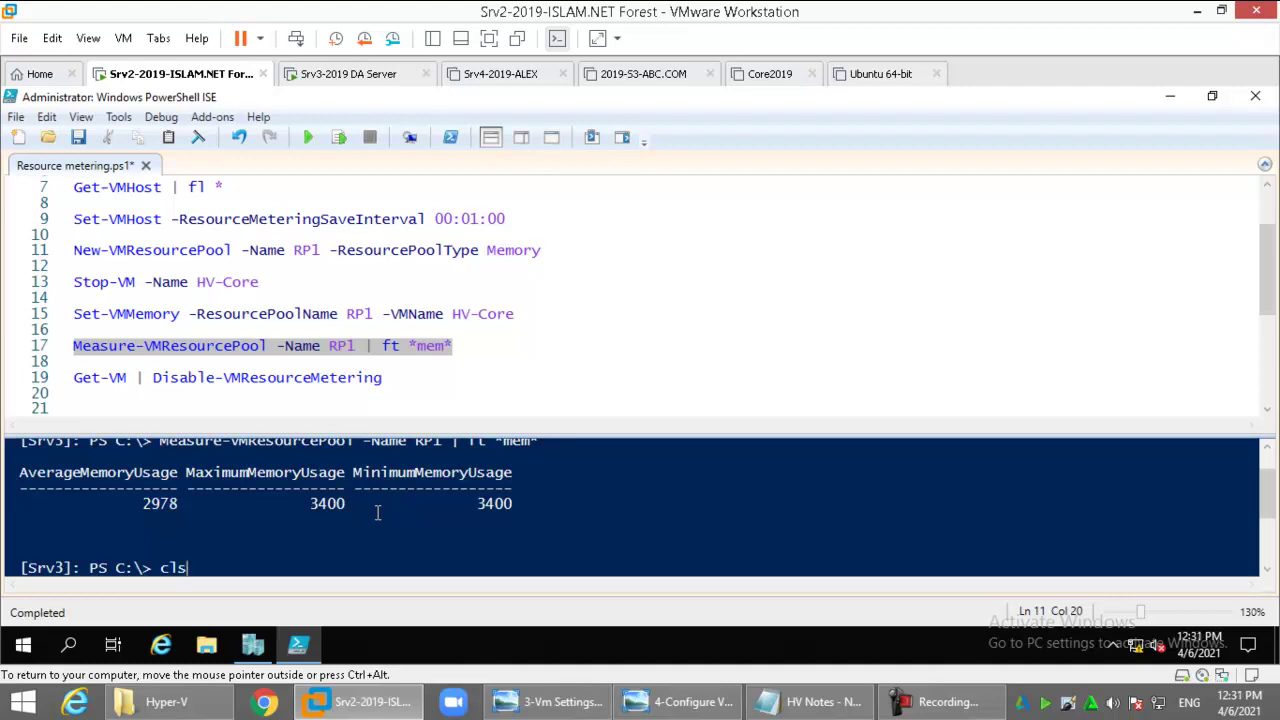
# - Run the Get-VM | Disable-VMResourceMetering line to turn off resource metering for all virtual machines
pyautogui.click(294, 378)
pyautogui.scroll(-1, 343, 404)
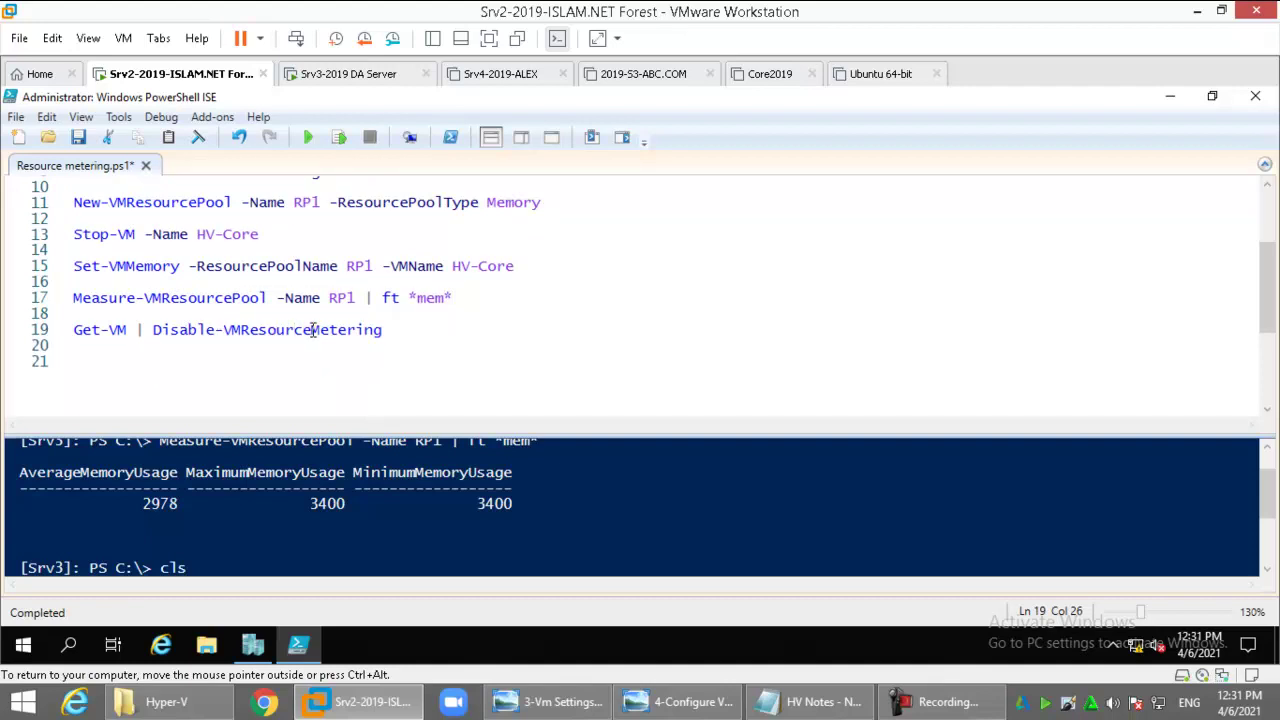
pyautogui.click(338, 137)
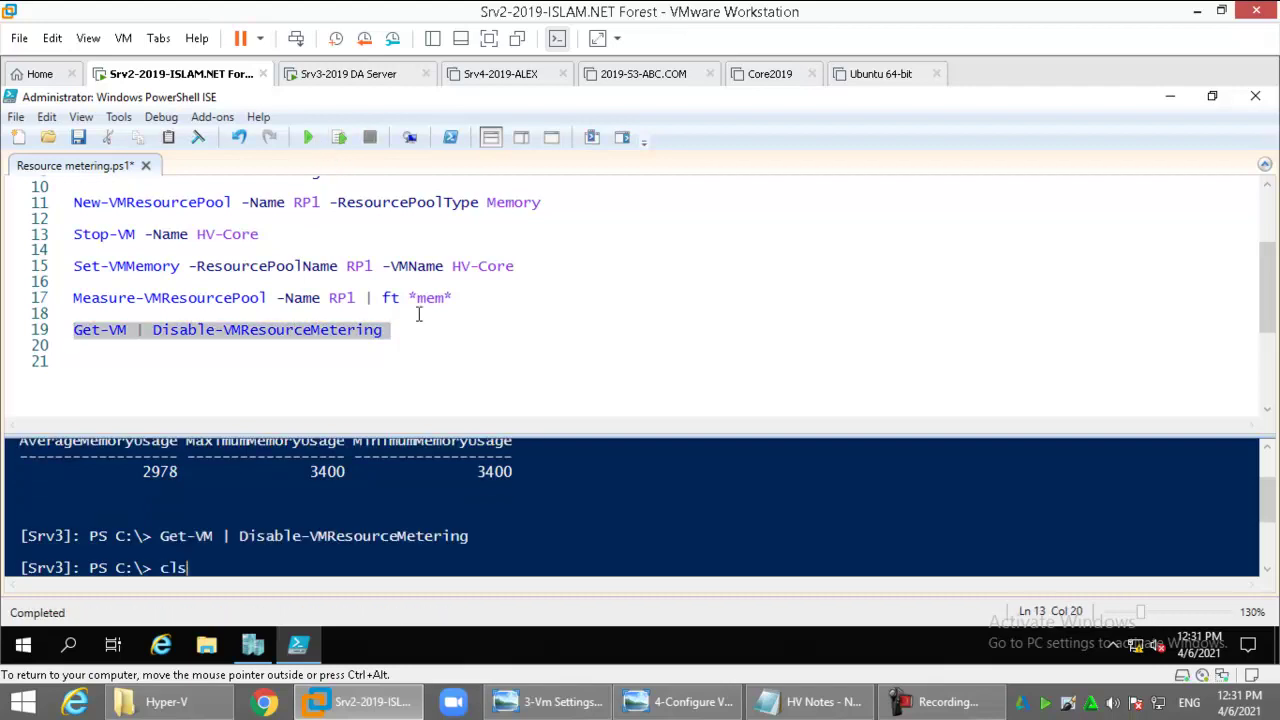